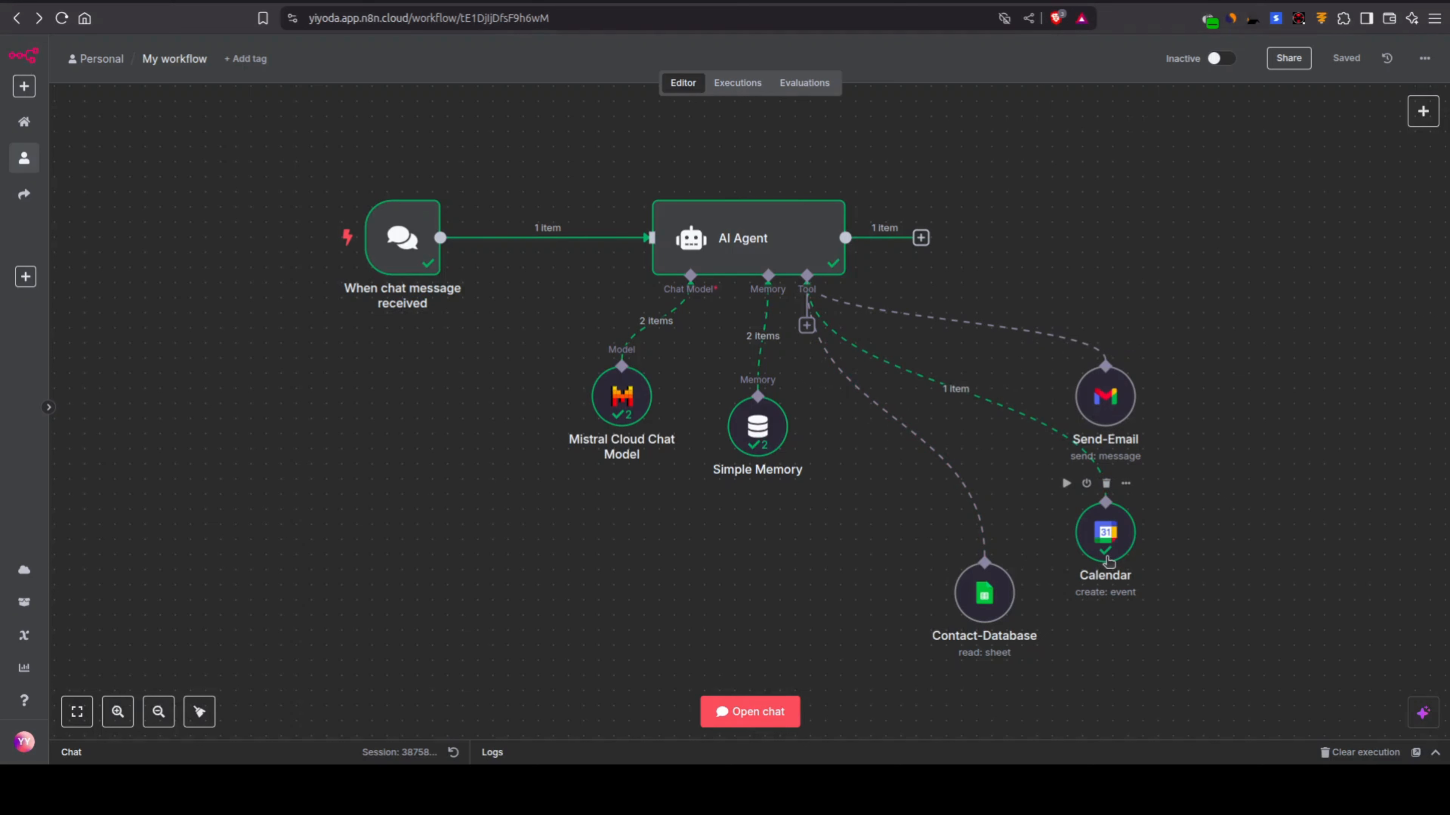
drag(1105, 553, 1090, 569)
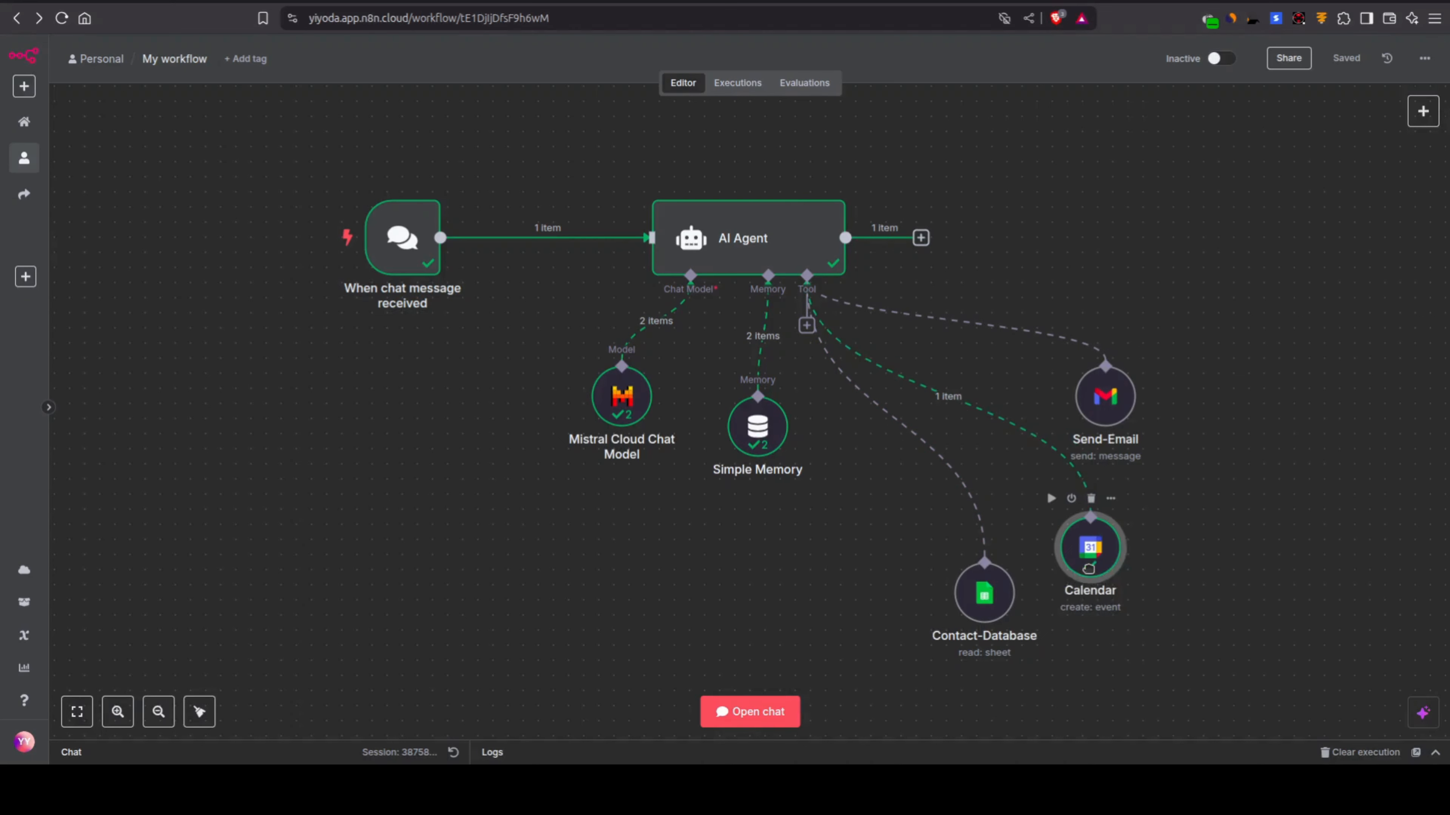
mouse_move(974, 614)
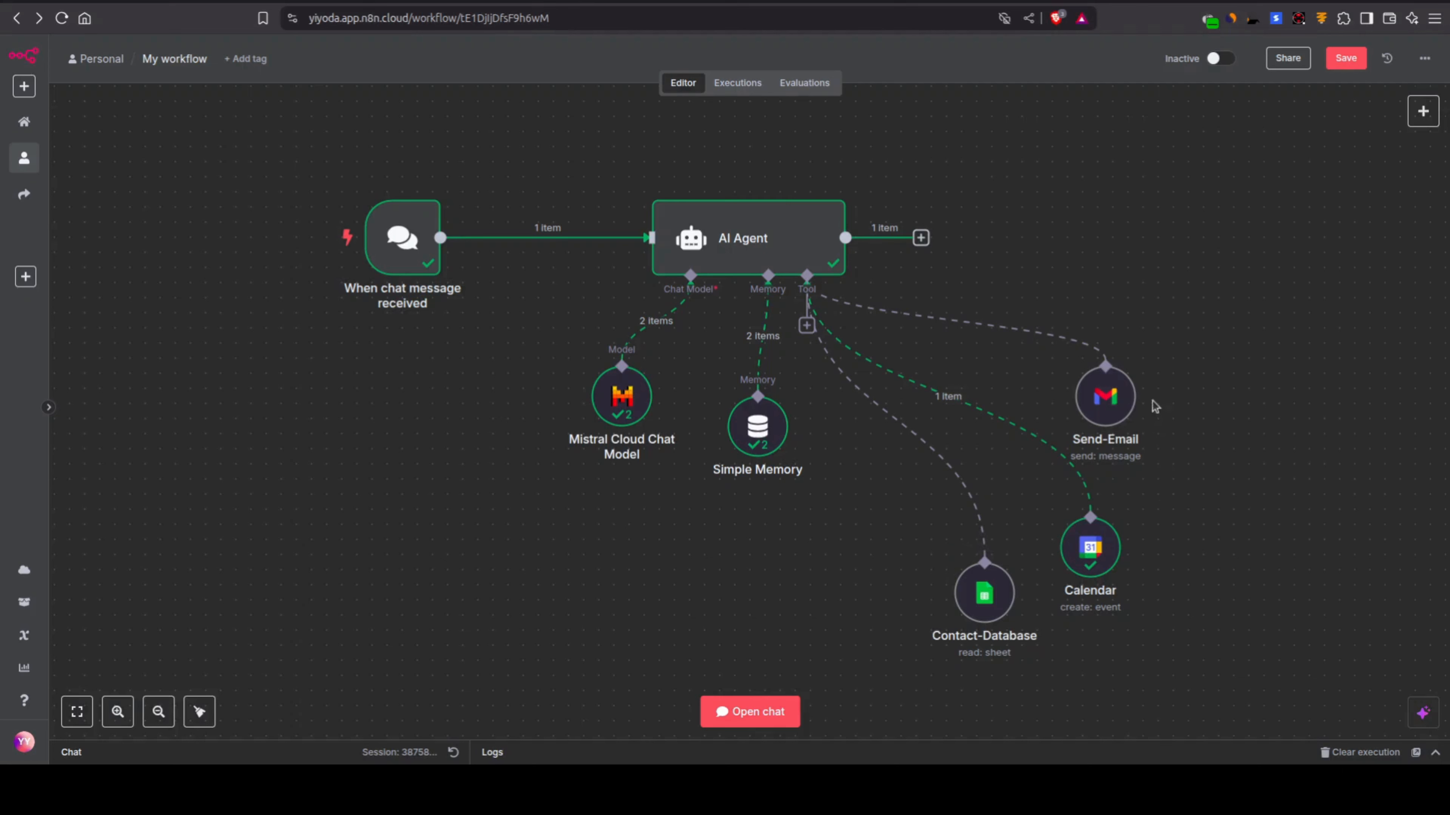
mouse_move(1116, 400)
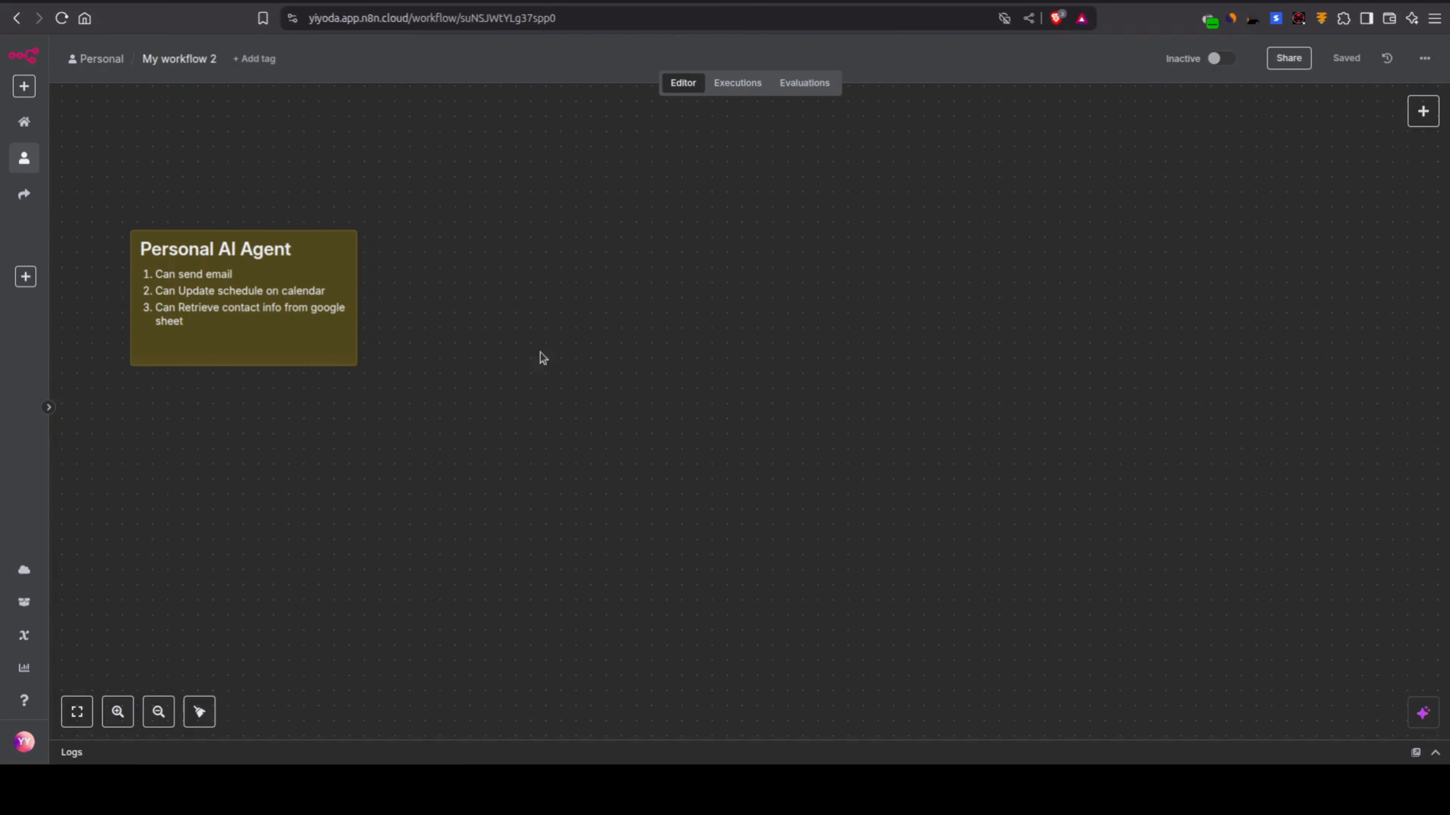
Step: Add a Chat Trigger node to My workflow 2 as the start of the workflow
click(1422, 111)
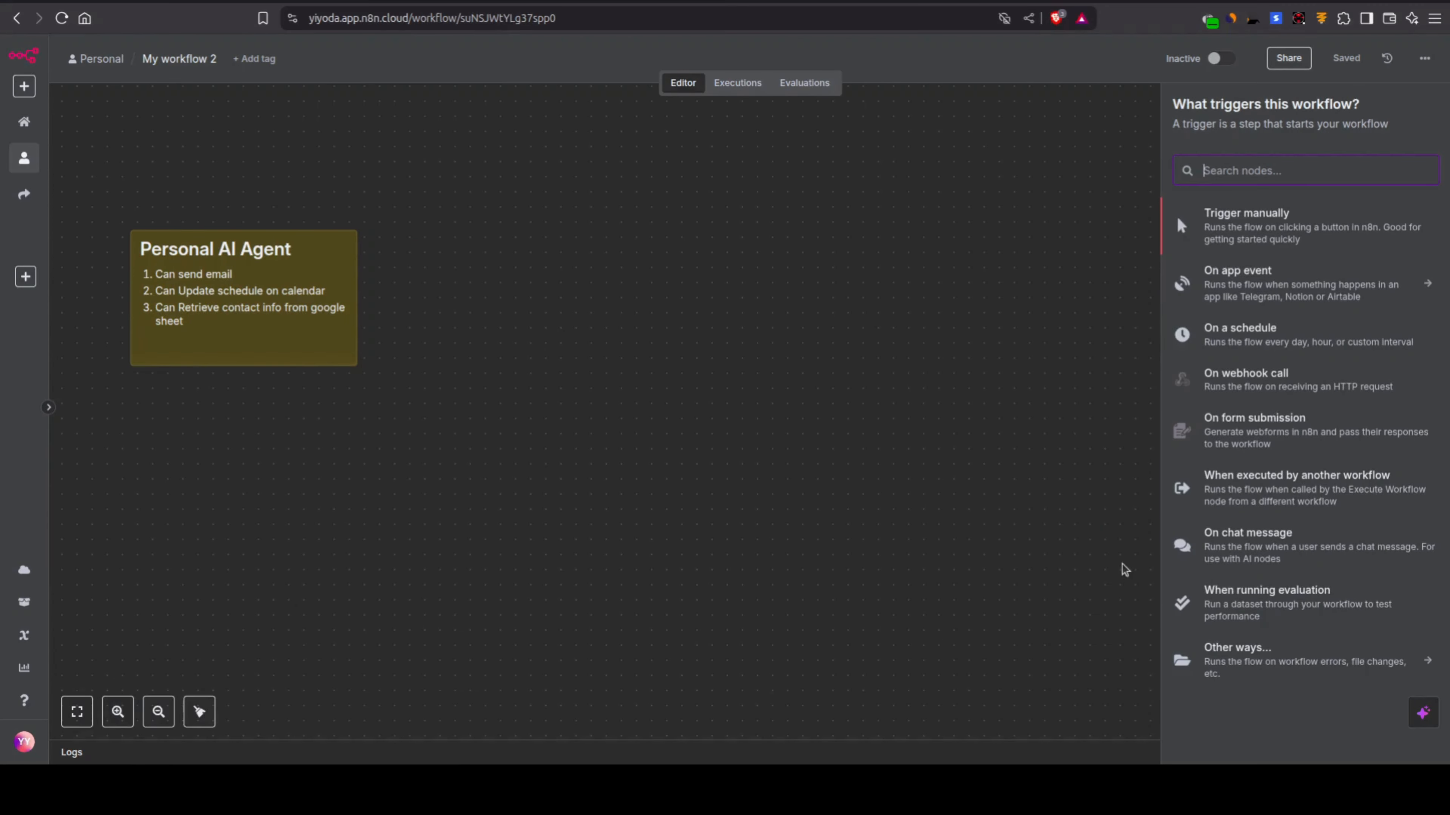
text(chat)
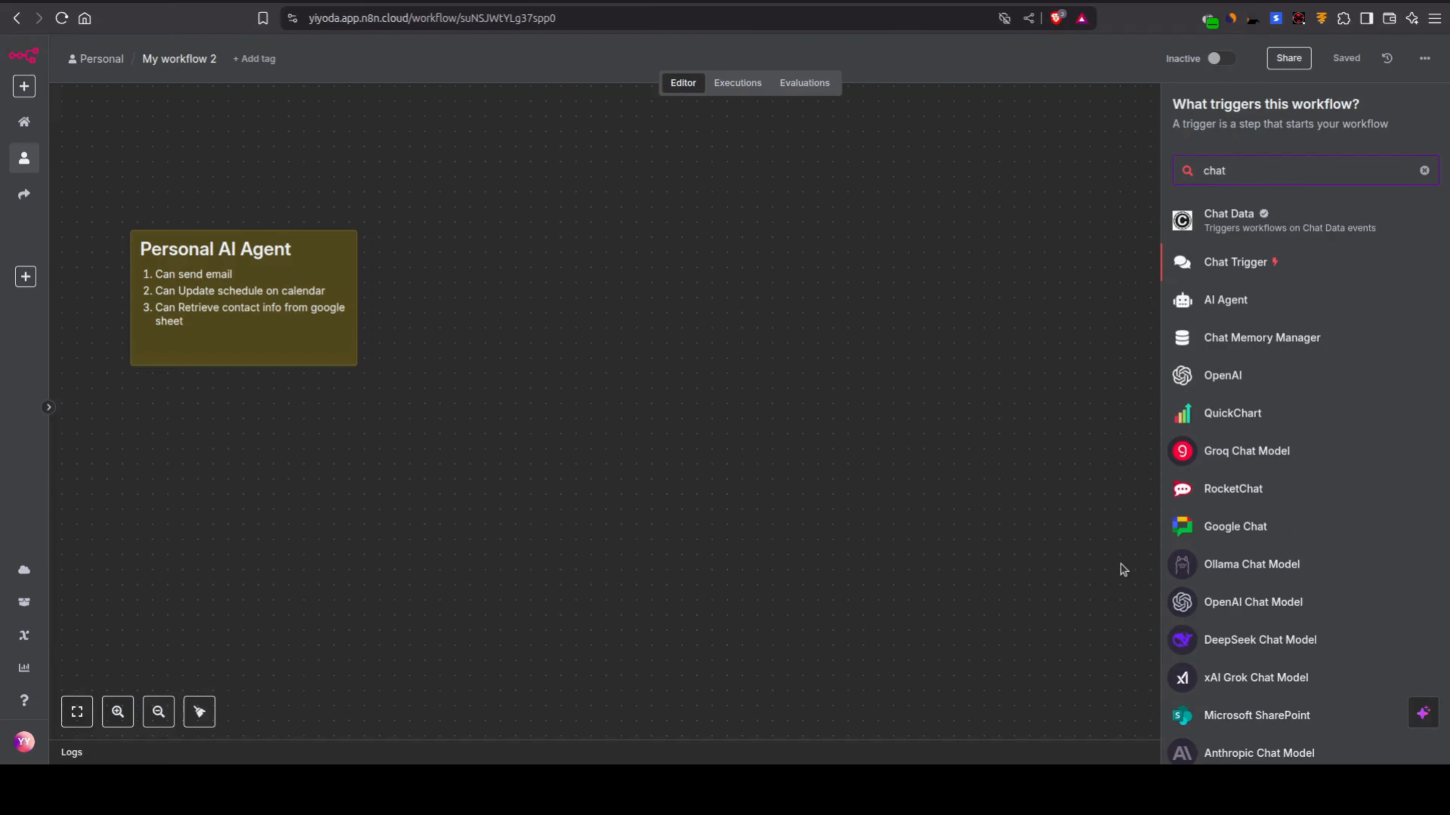
key(Return)
click(912, 64)
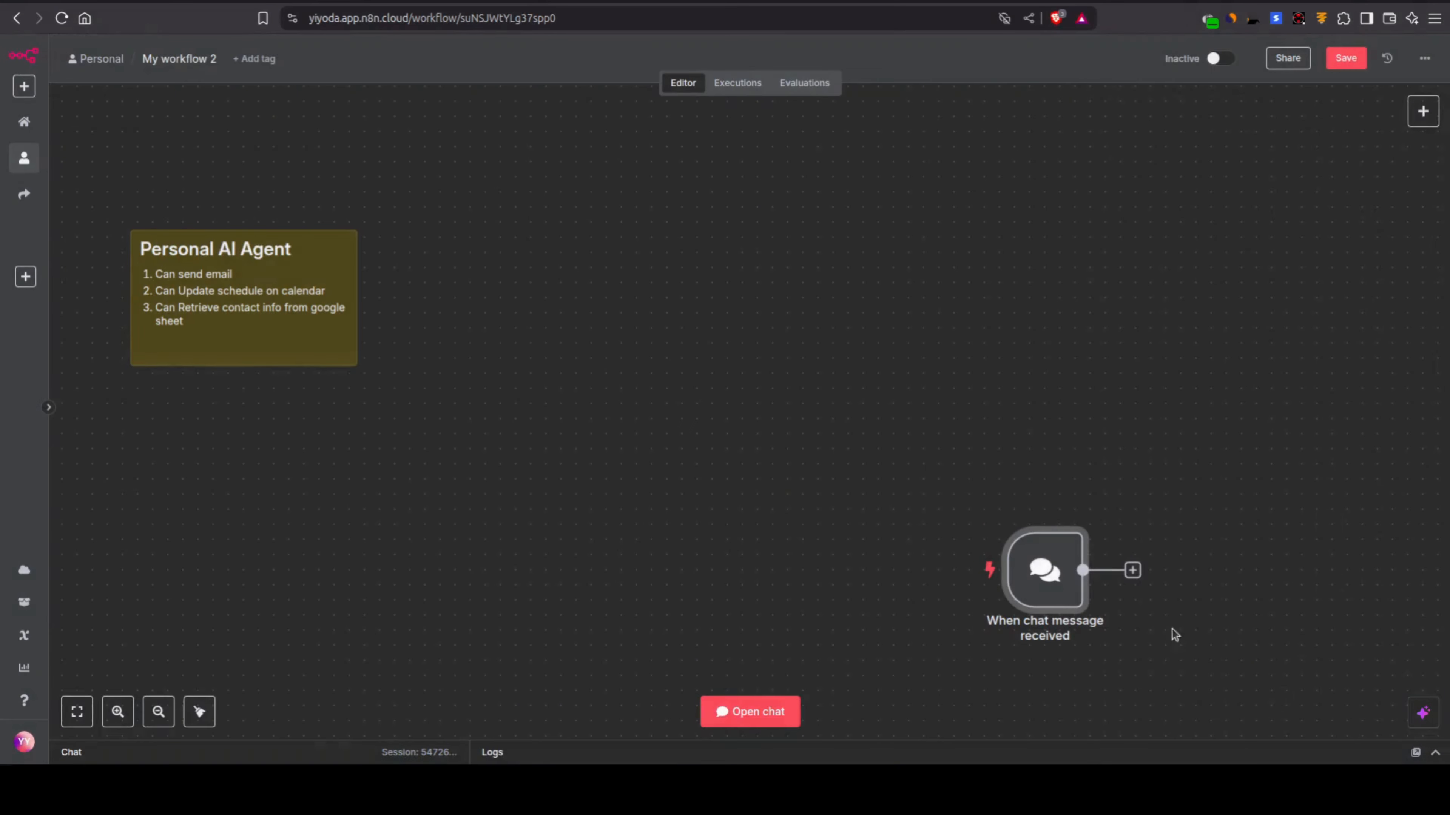
Step: Add an AI Agent node after the chat trigger and move both nodes together to the middle of the canvas
click(1132, 570)
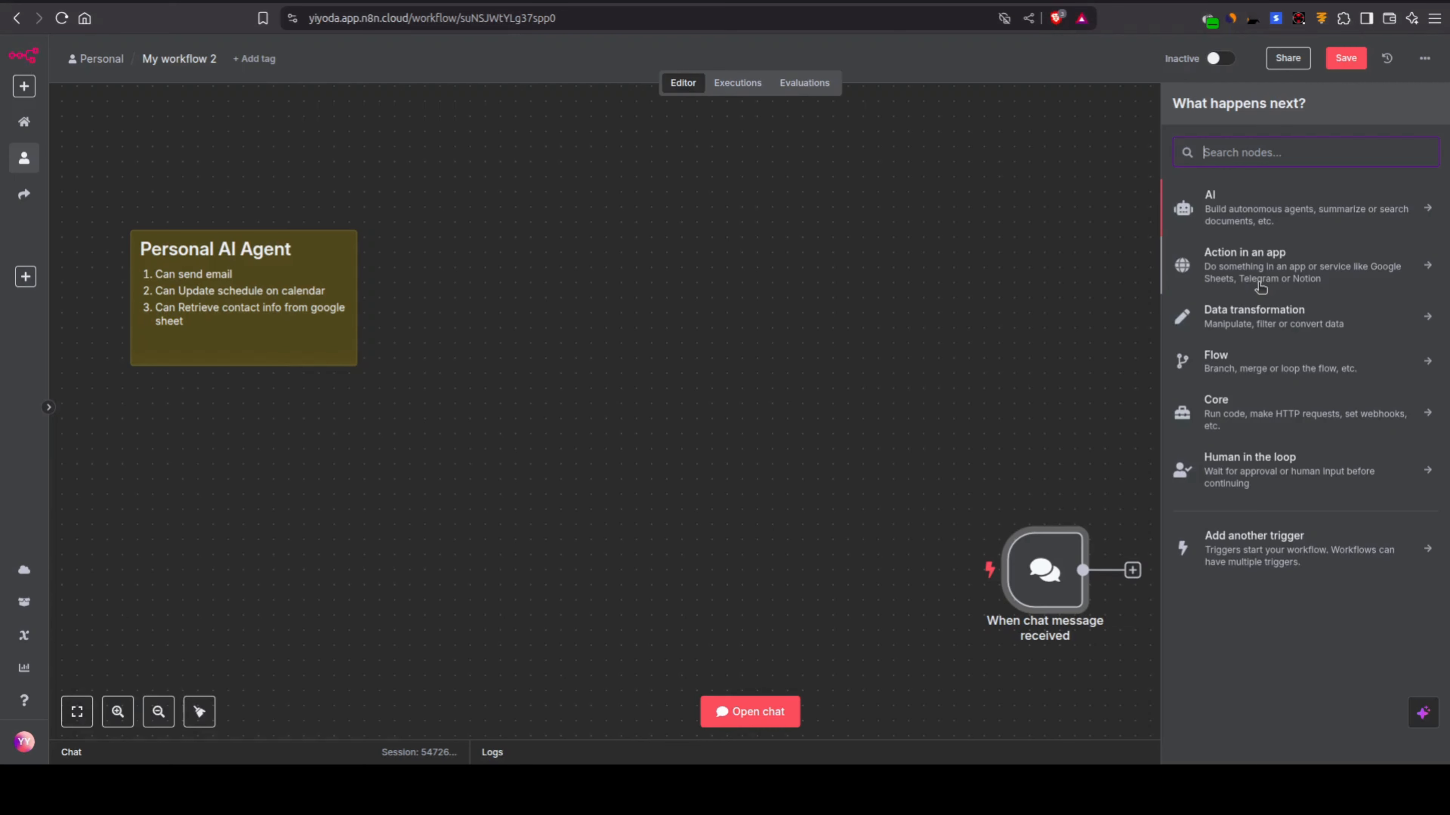
text(a)
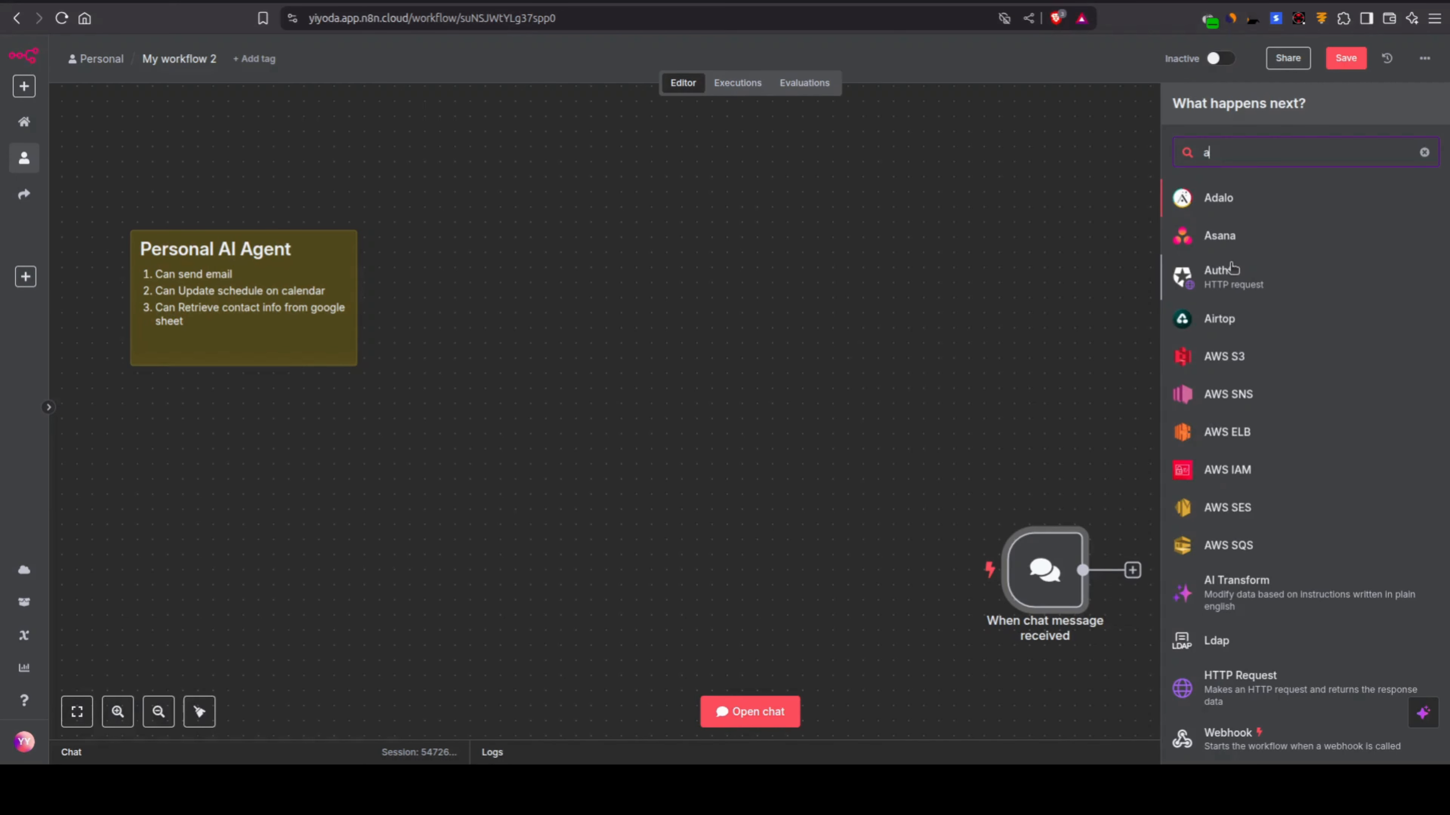
text(i age)
key(Return)
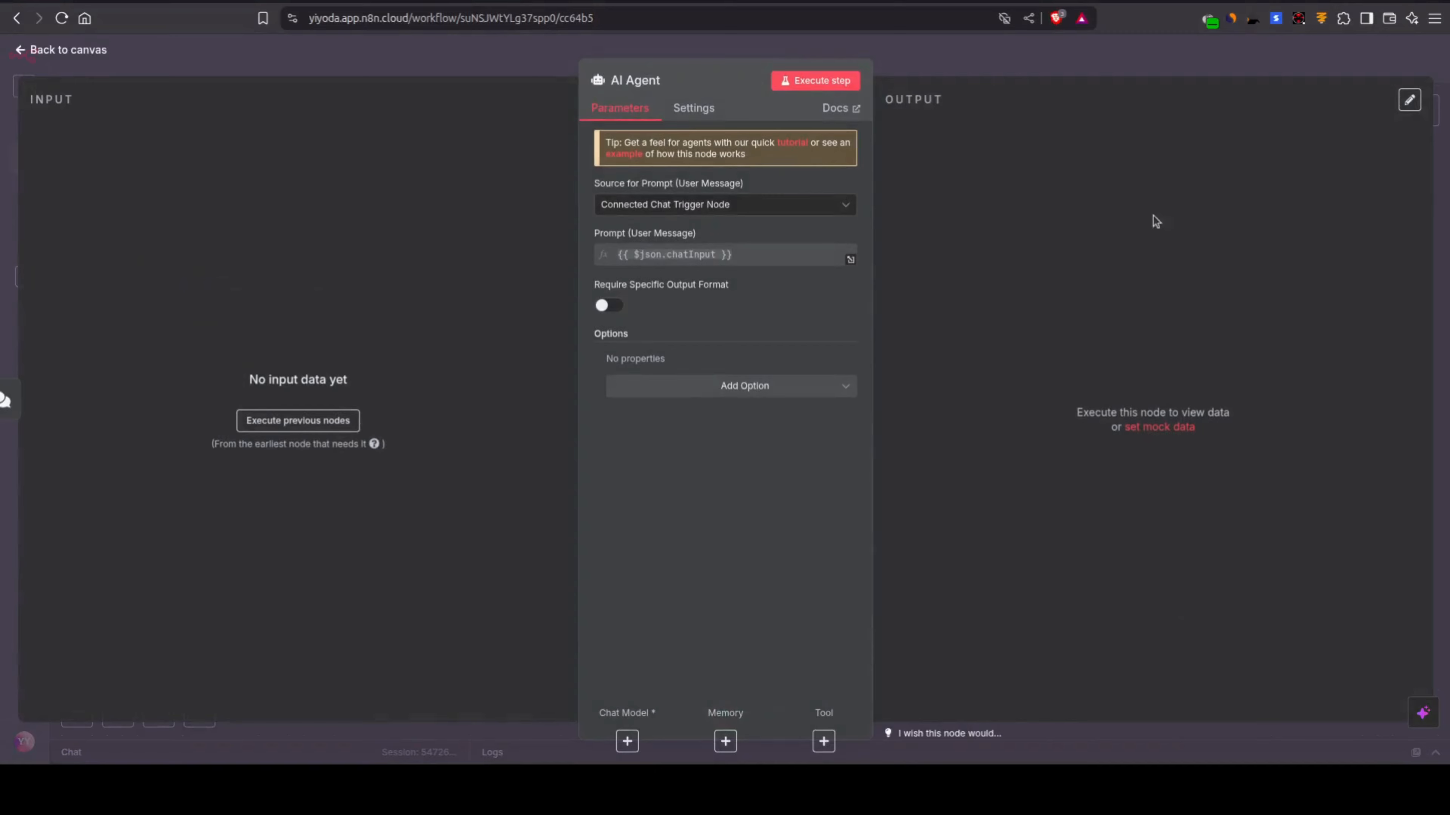
click(993, 76)
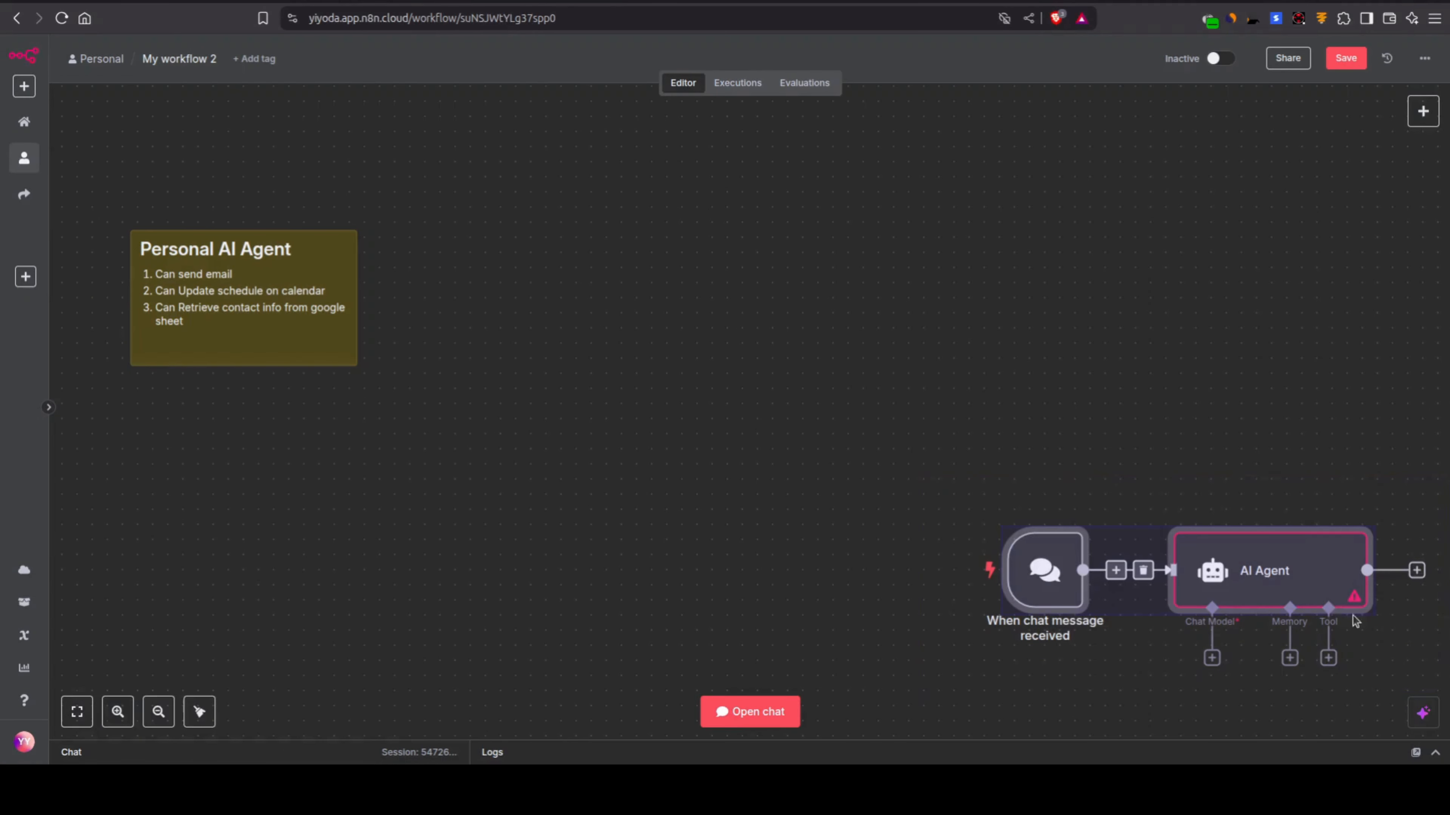
drag(802, 406, 907, 421)
click(964, 600)
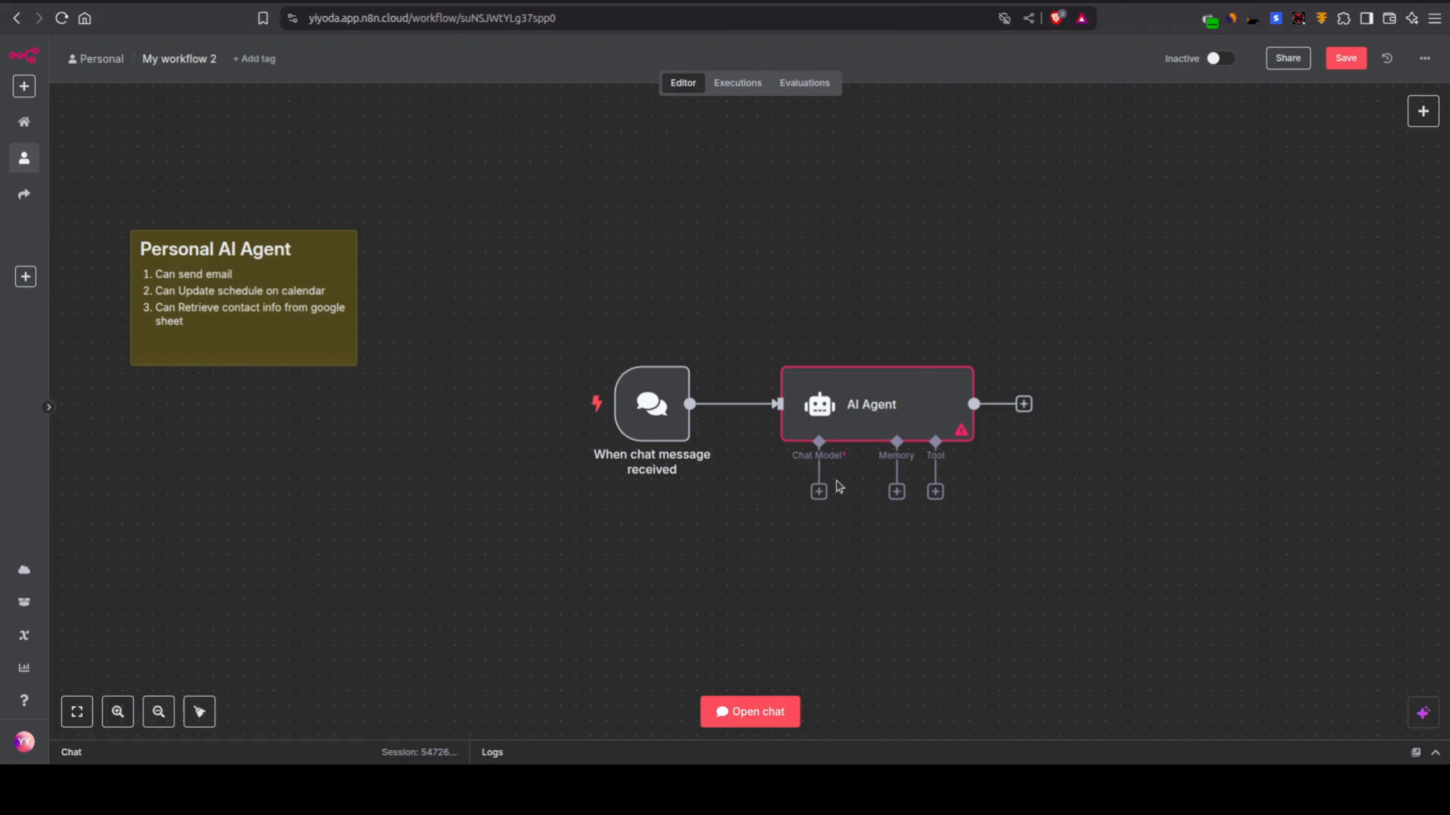
Step: Attach a Mistral Cloud Chat Model to the AI Agent, using the Mistral Cloud account credential
click(818, 493)
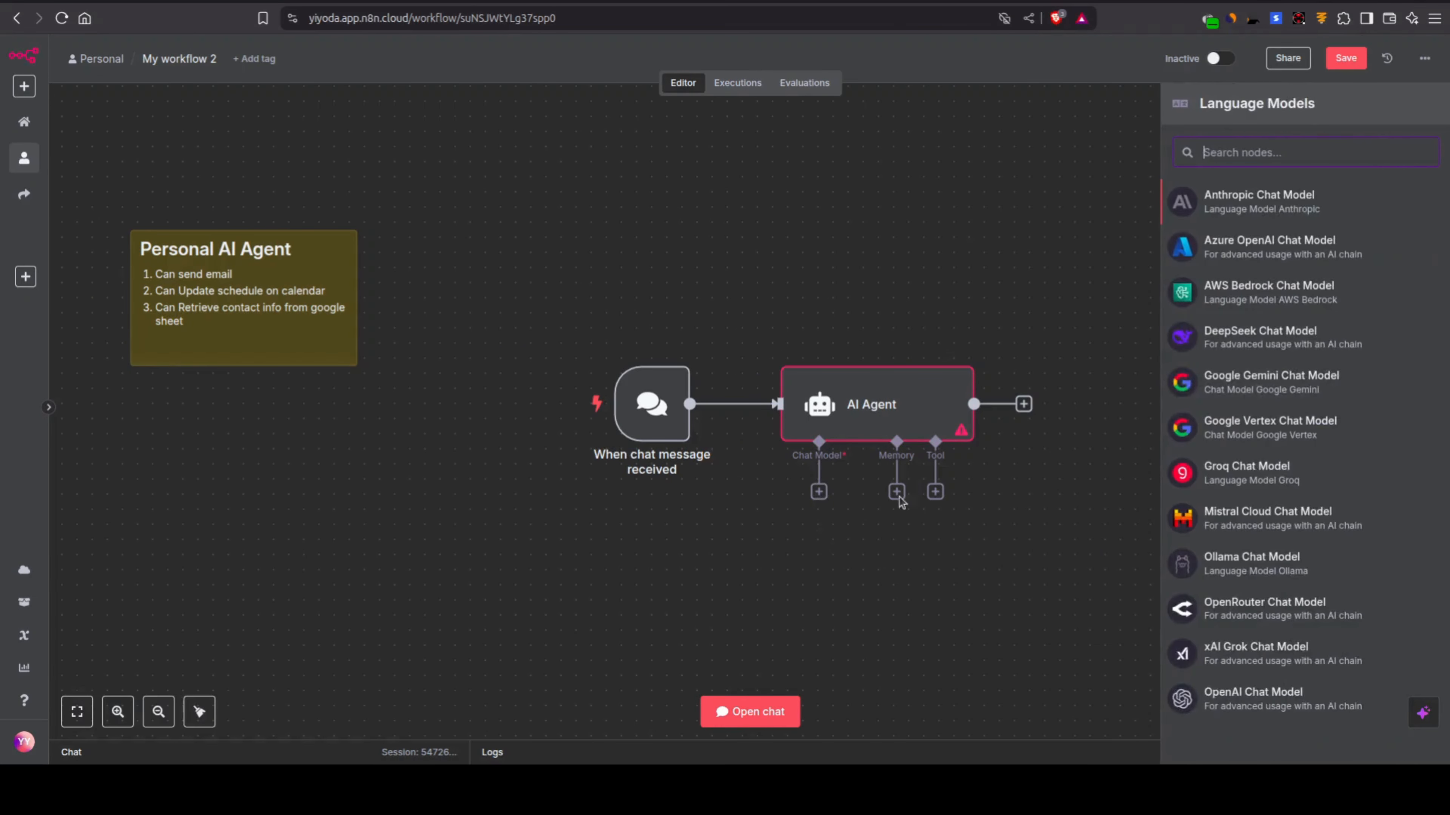
click(1306, 524)
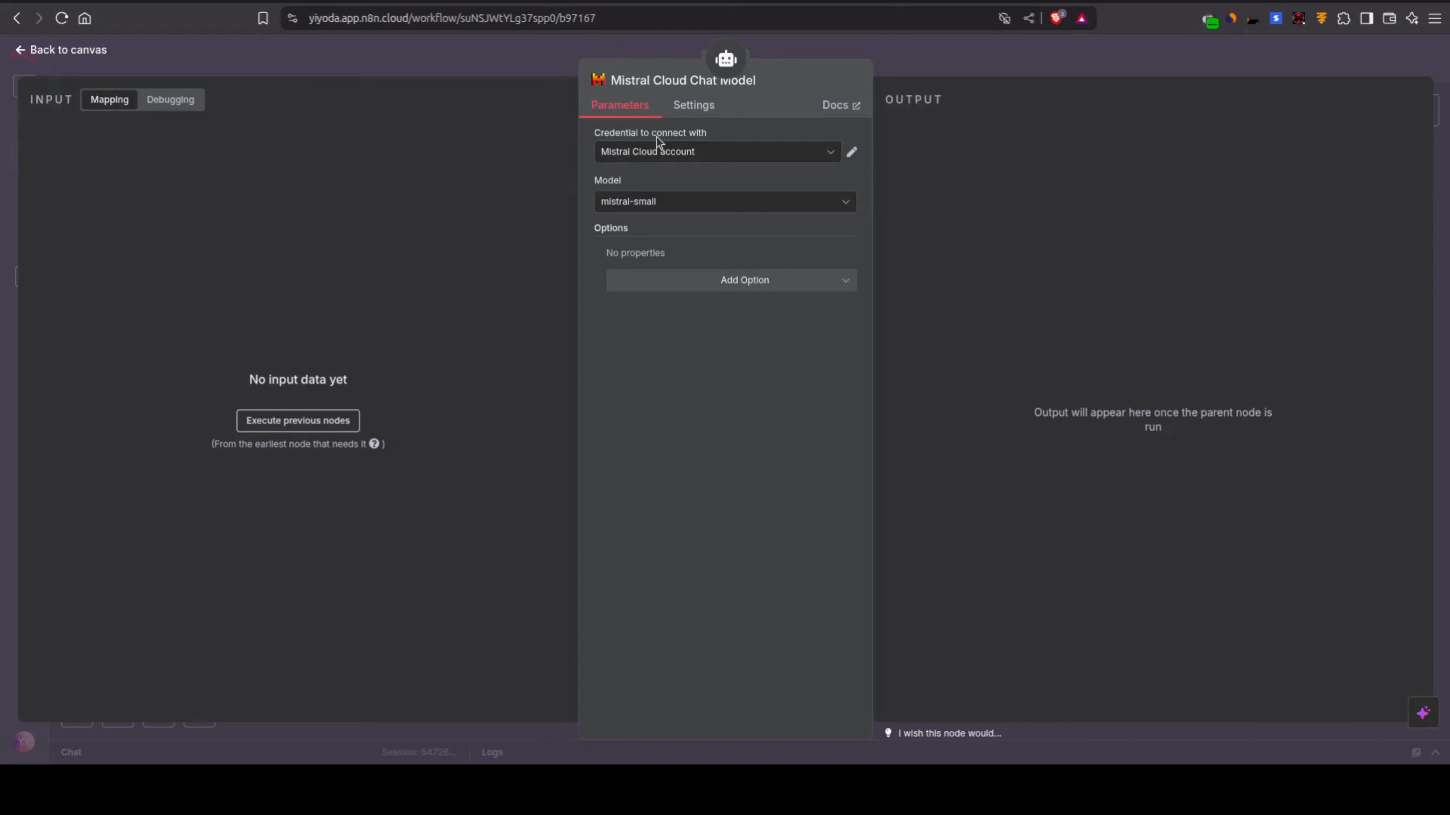
click(662, 153)
click(662, 153)
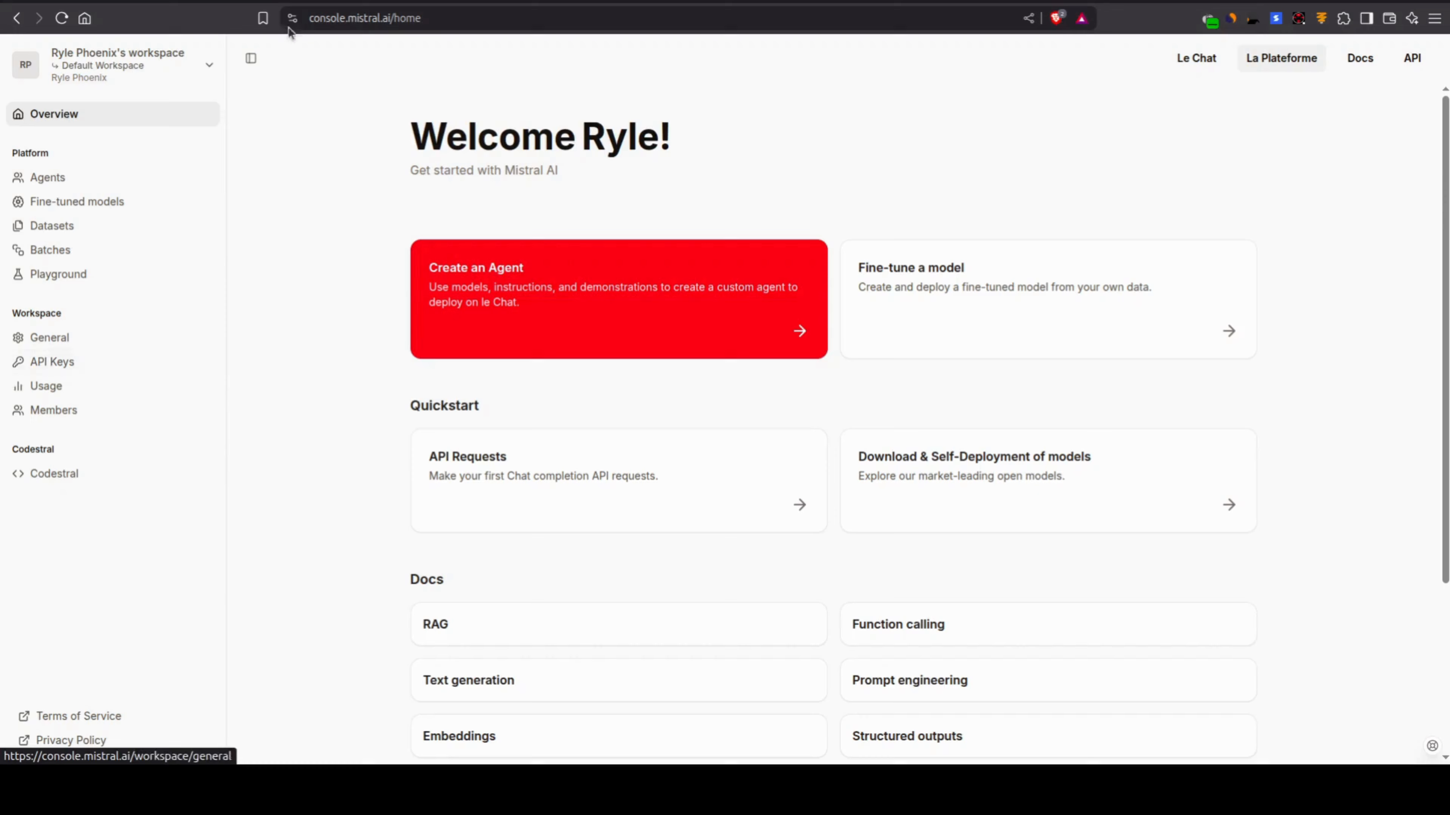
click(279, 3)
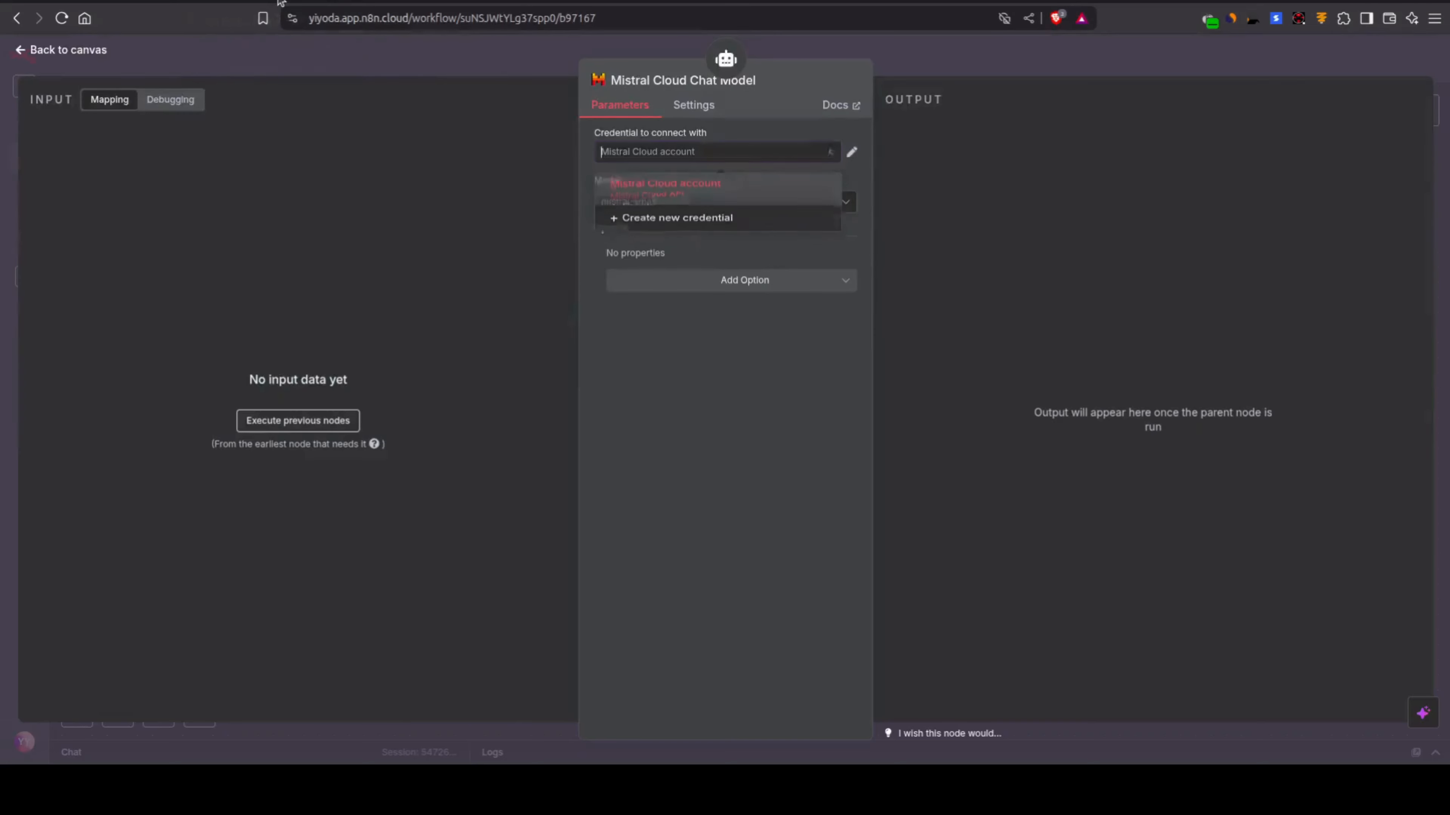
click(688, 146)
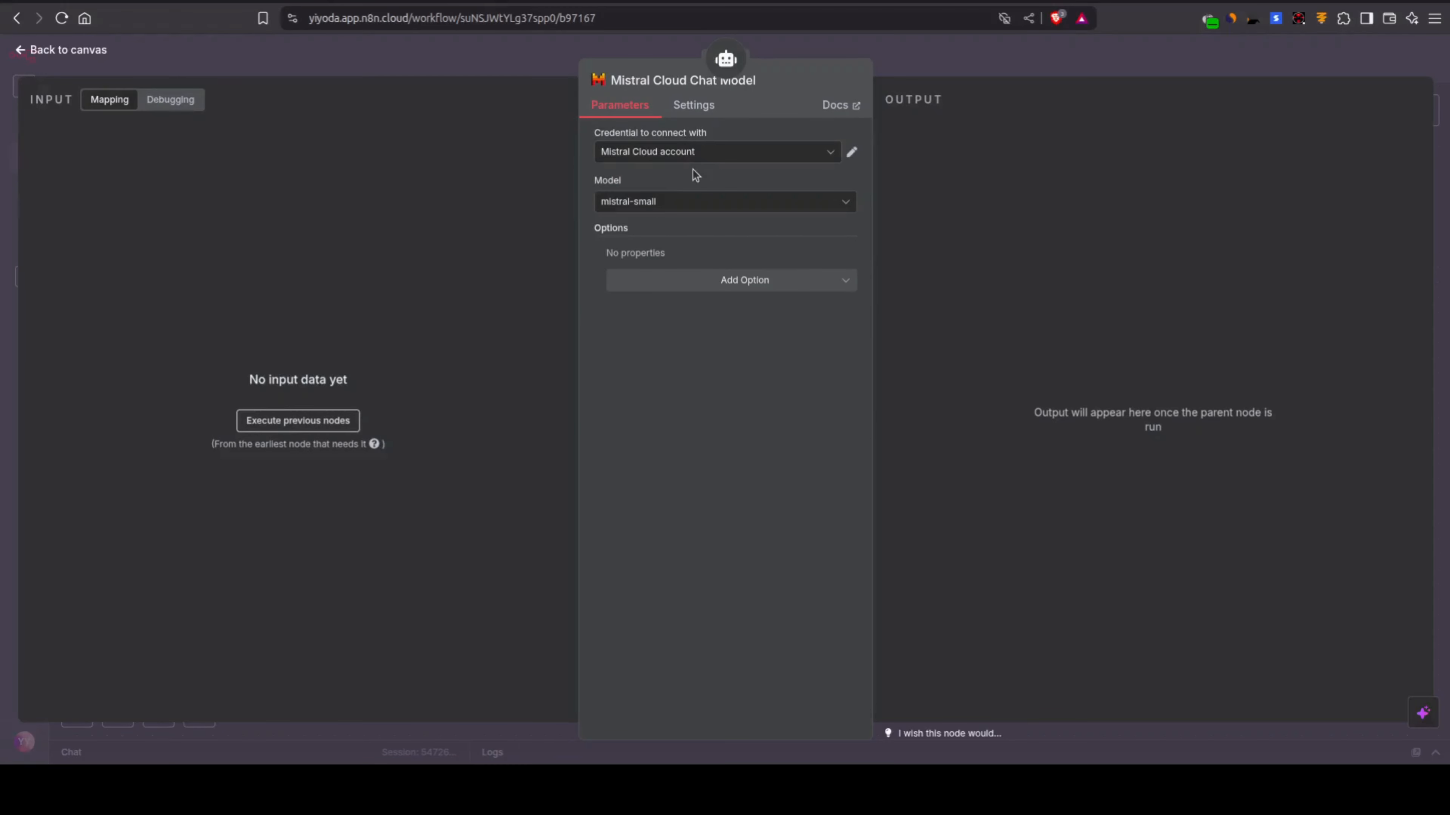
Step: Set the Mistral chat node's model to pixtral-large-latest and reposition the node below and to the left of the AI Agent
click(696, 206)
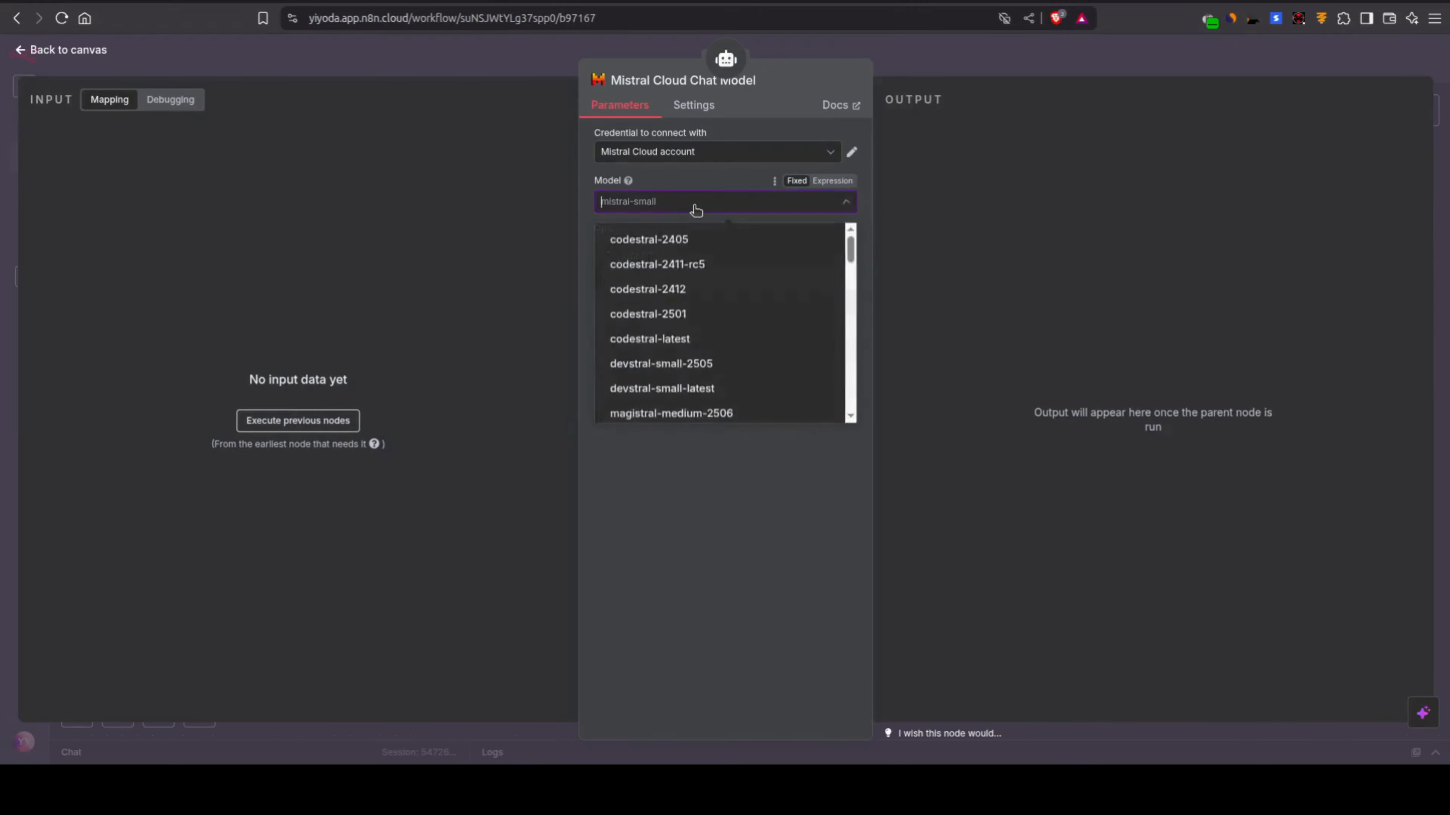
scroll(690, 366, down, 15)
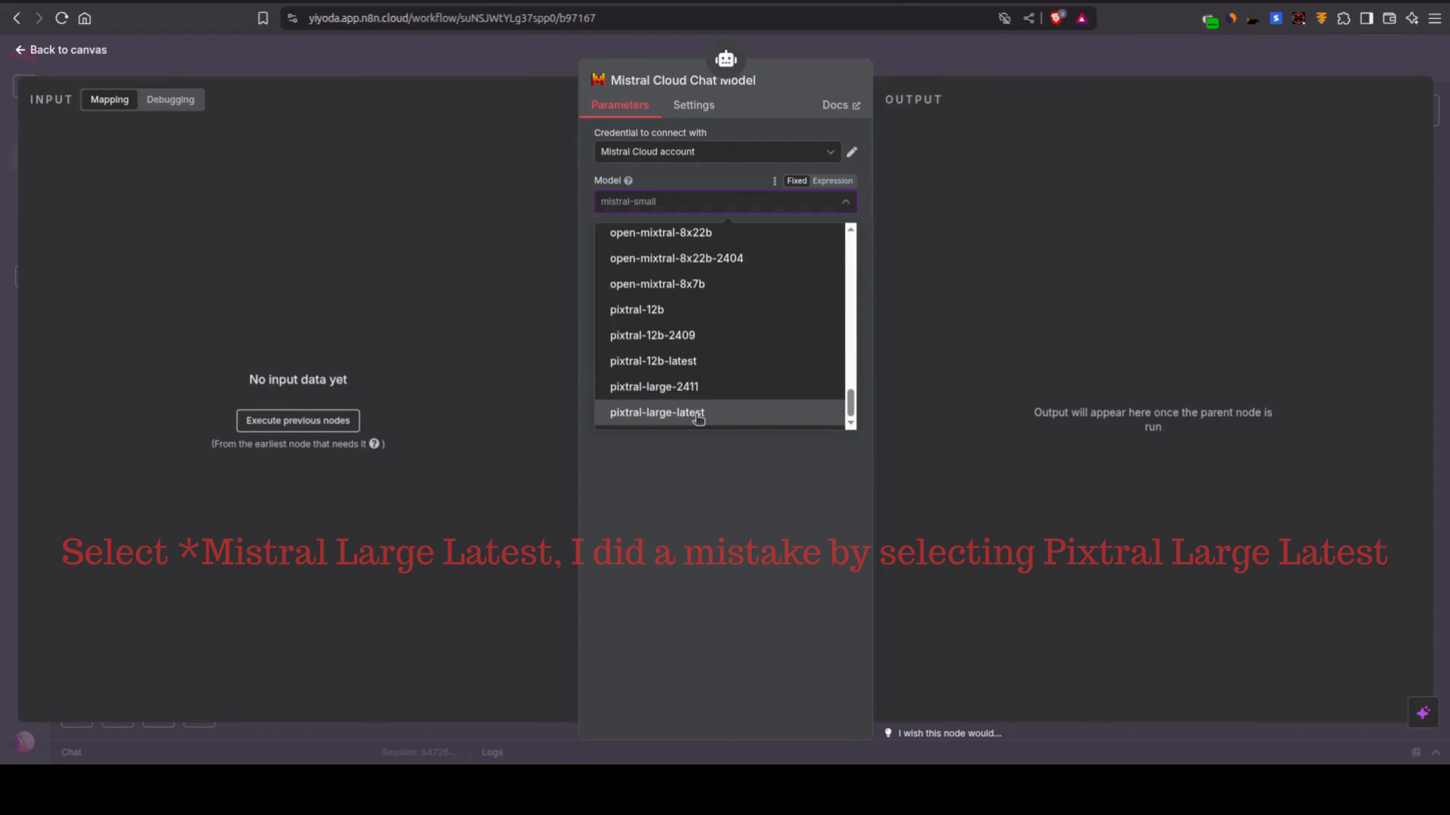
click(697, 413)
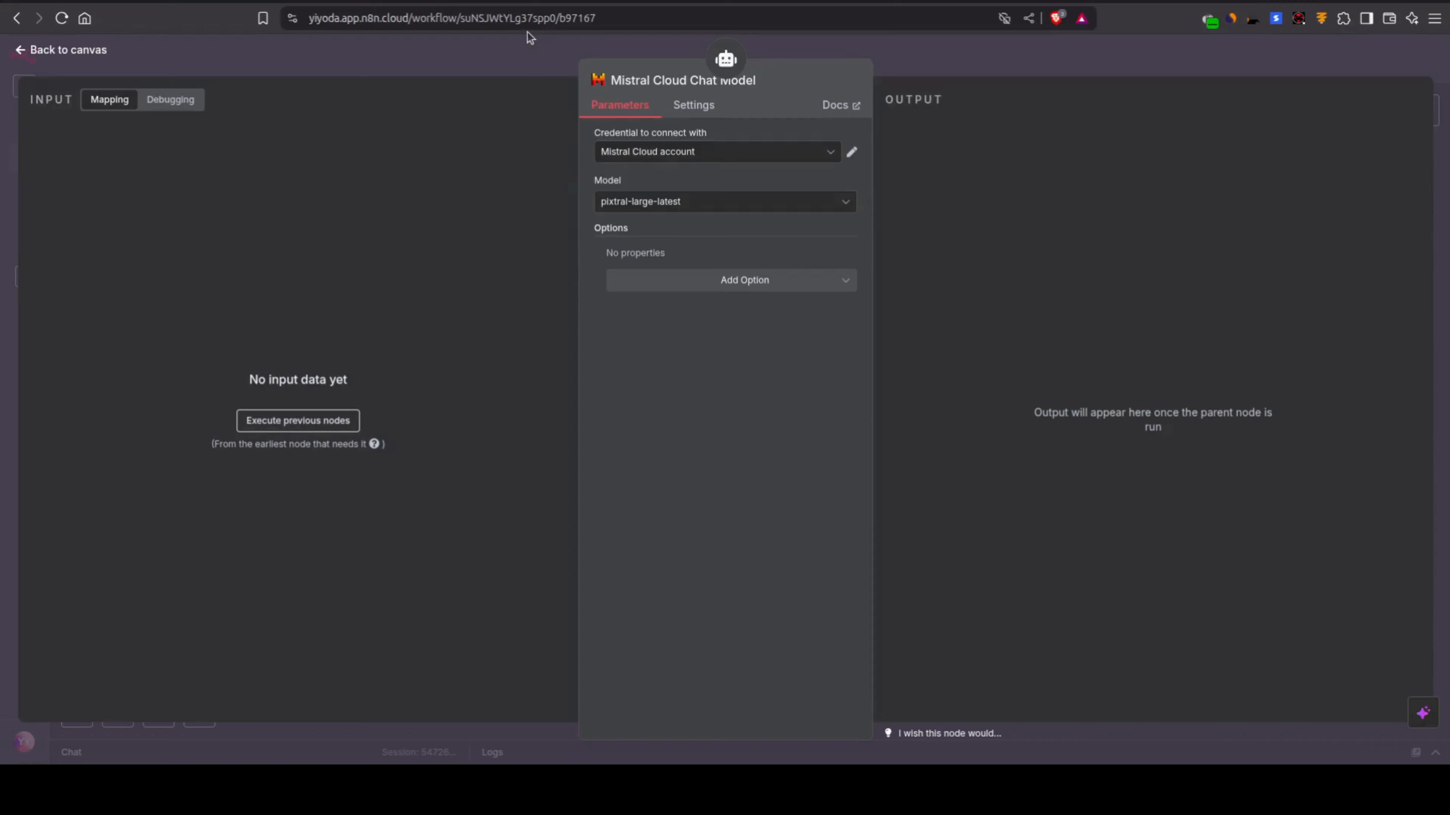
click(529, 71)
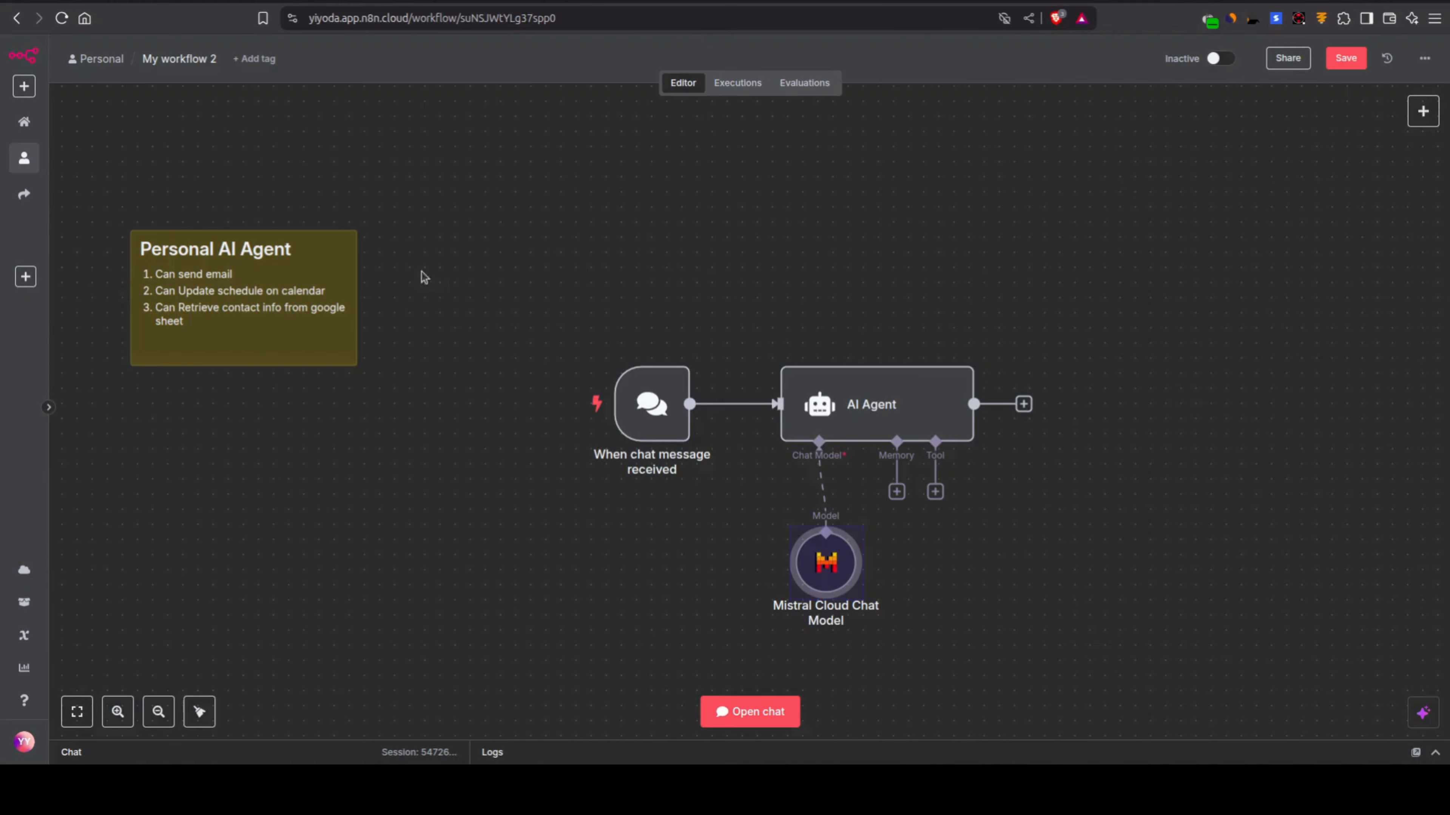
drag(826, 585, 766, 555)
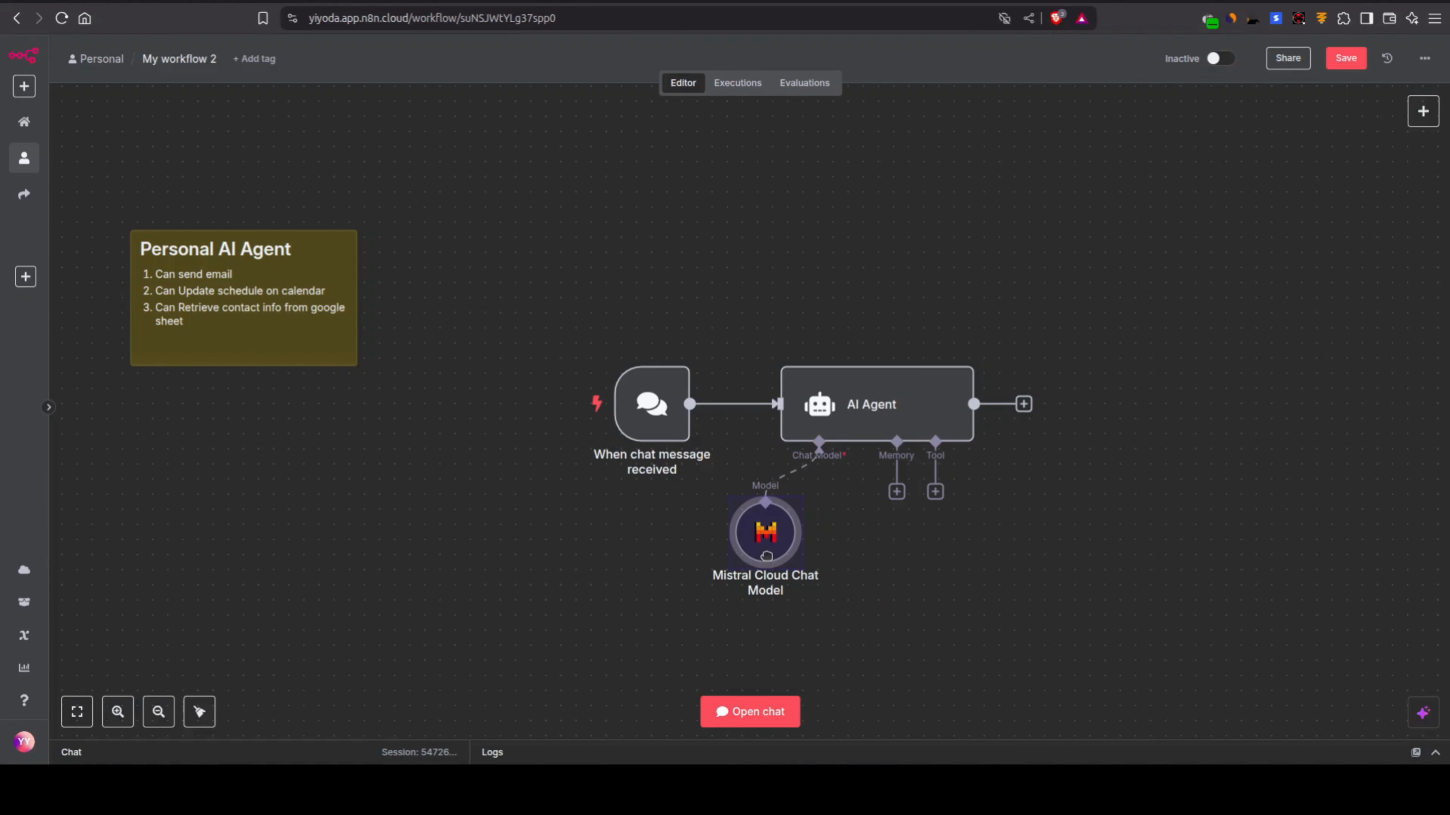
Step: Attach a Simple Memory node to the AI Agent's memory connection, leaving its settings at their defaults
click(896, 491)
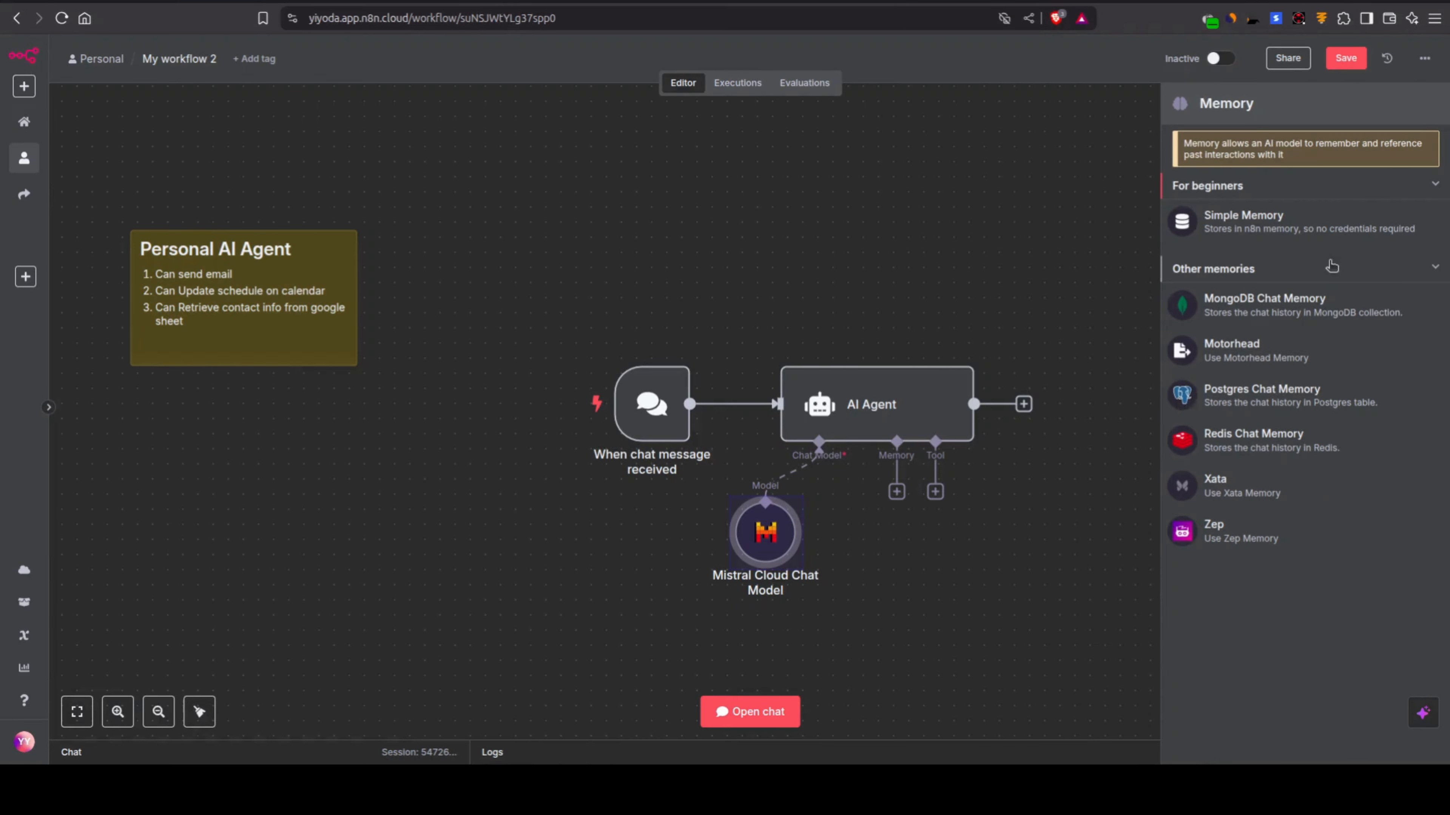
click(1238, 224)
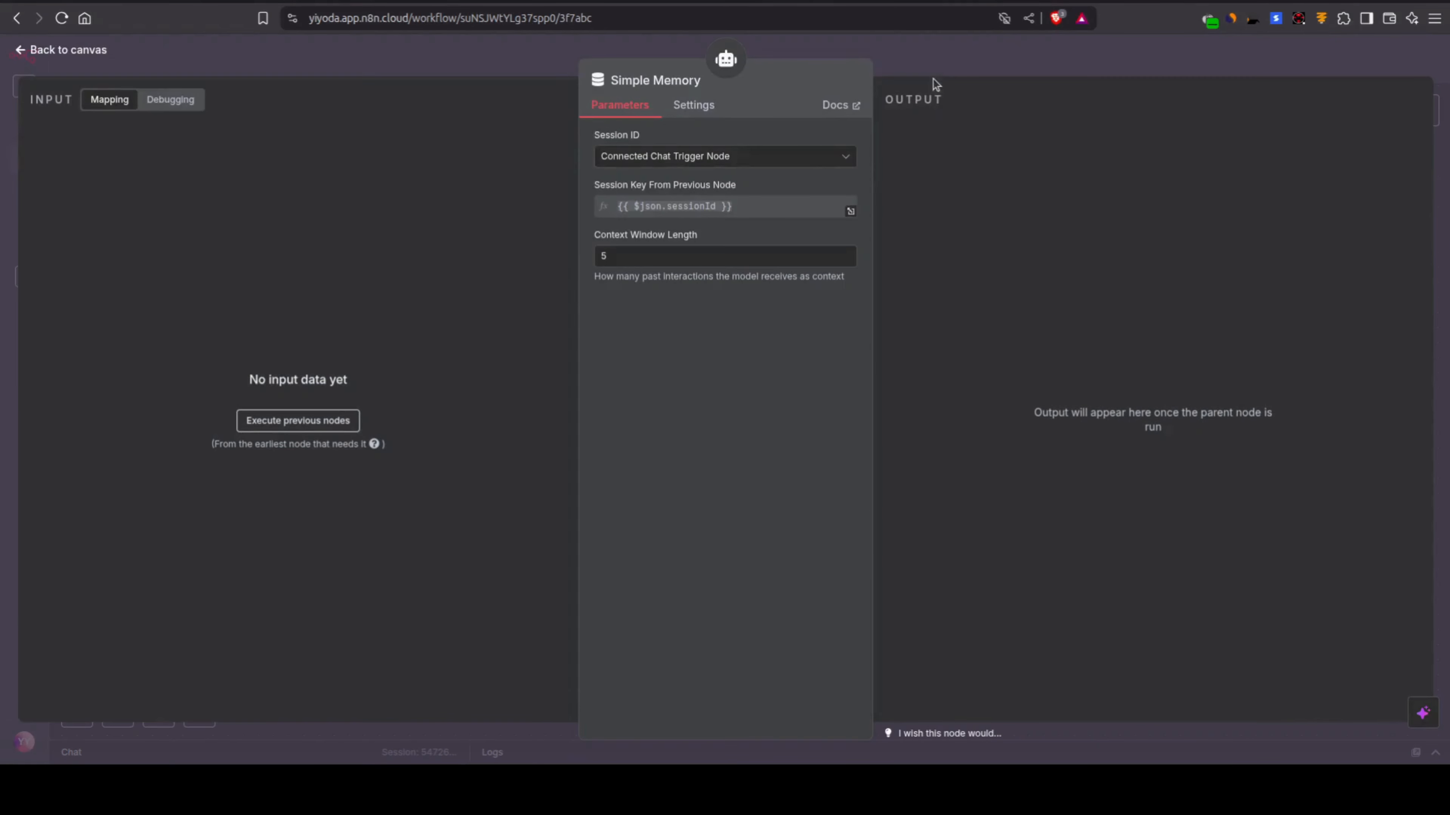
click(929, 59)
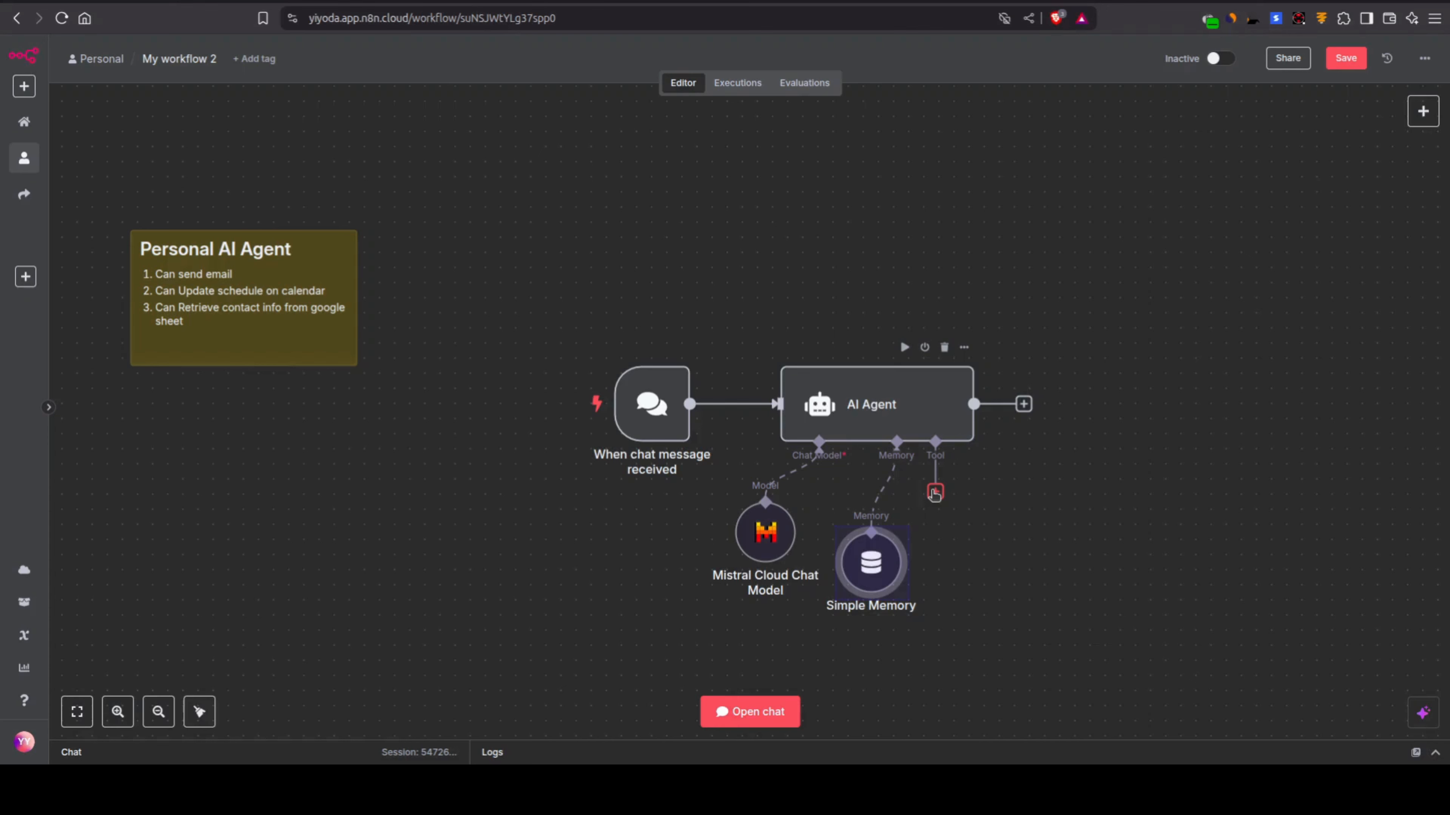
Step: Attach a Gmail tool to the AI Agent and place its node well below and to the right of the agent
click(934, 494)
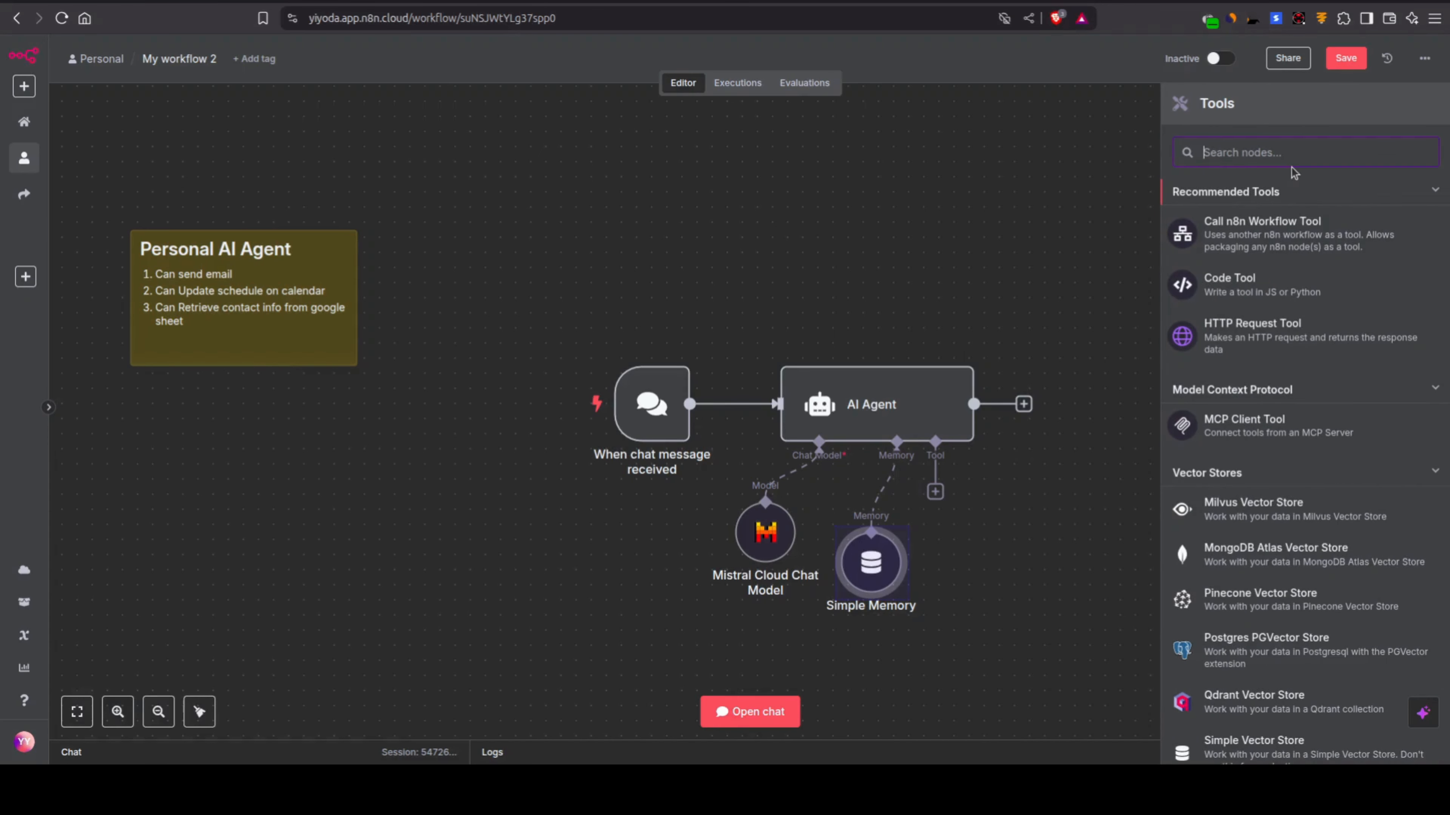
text(gmail)
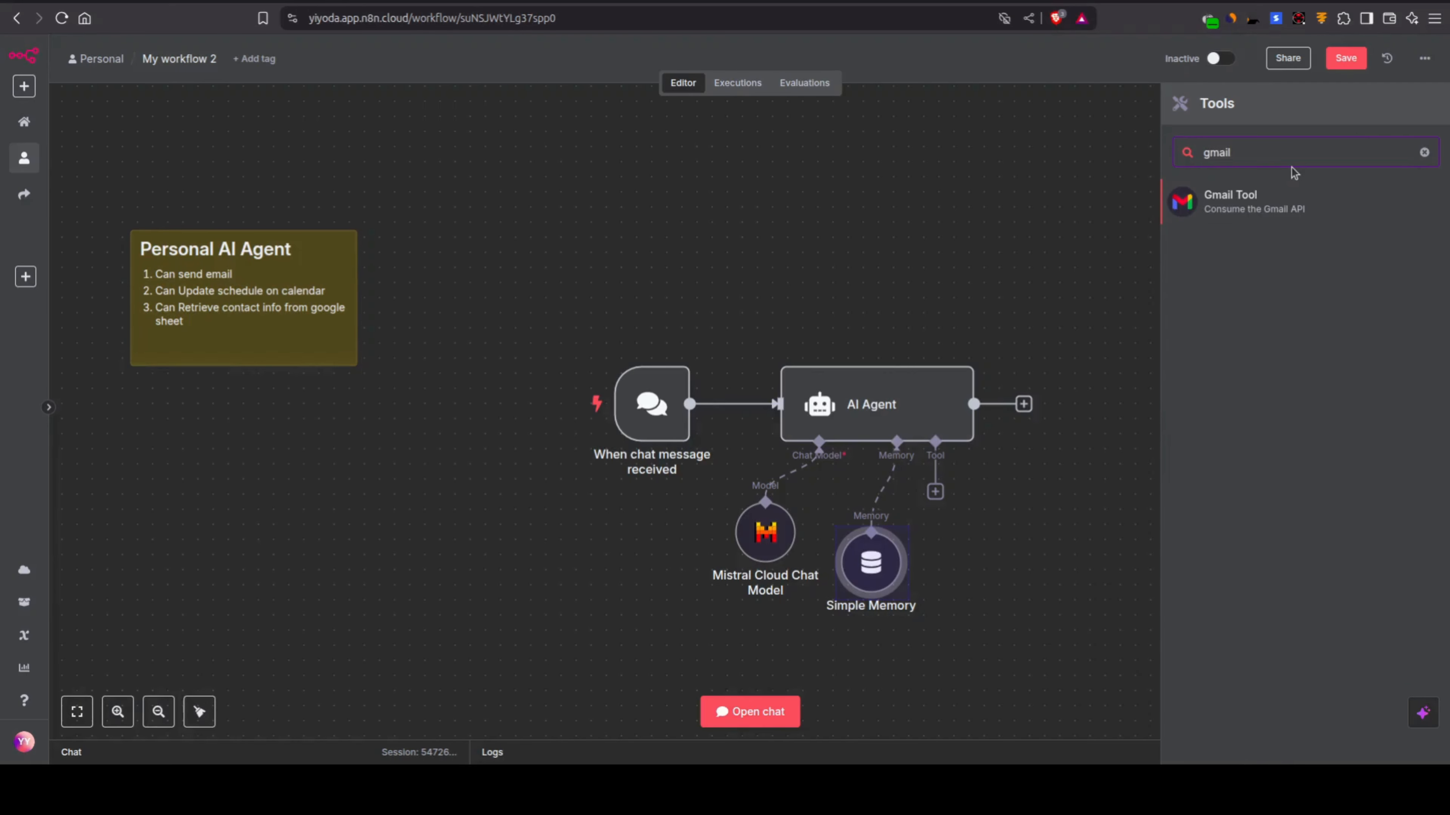
key(Return)
click(992, 41)
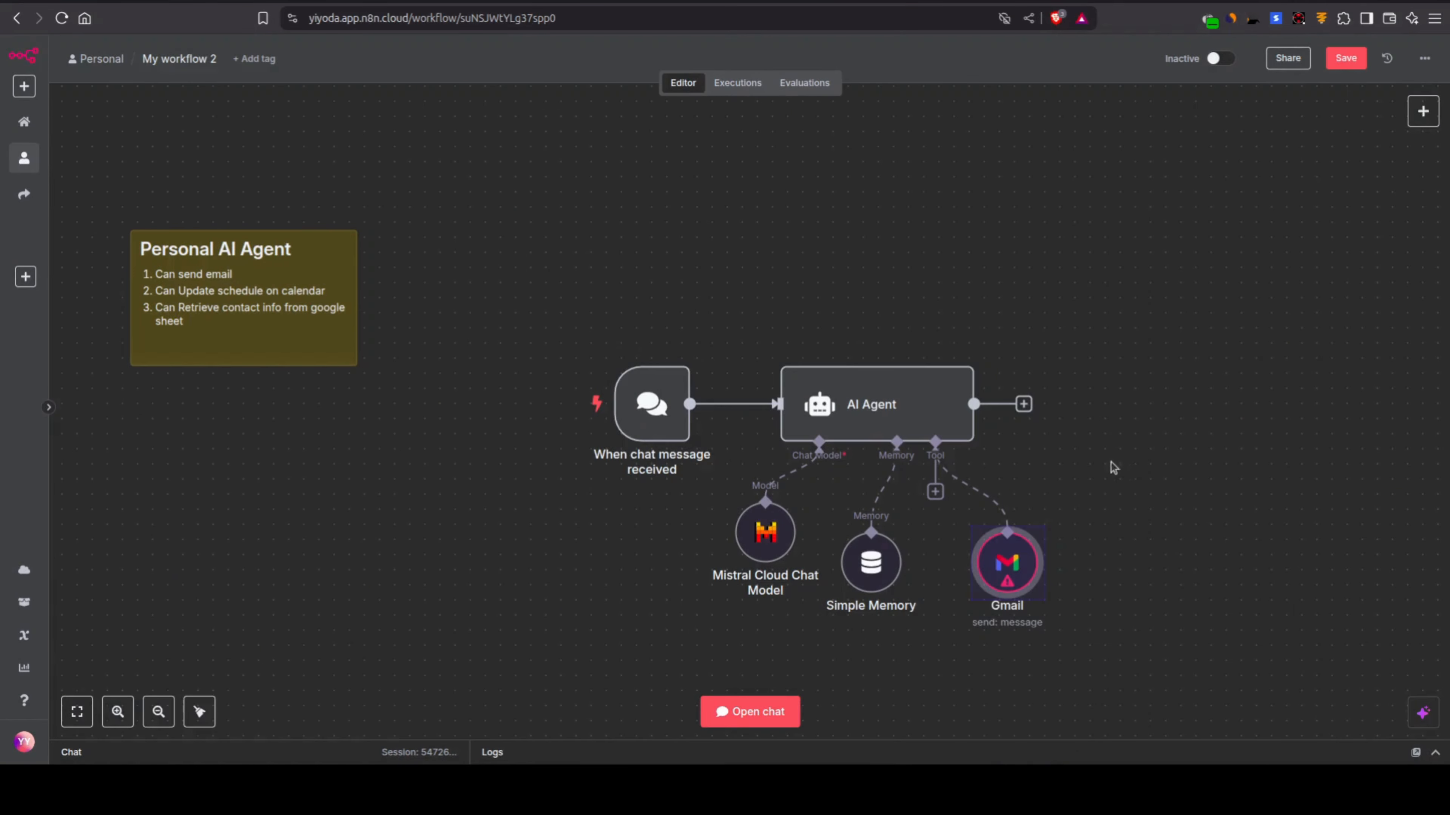
drag(1007, 571, 1237, 676)
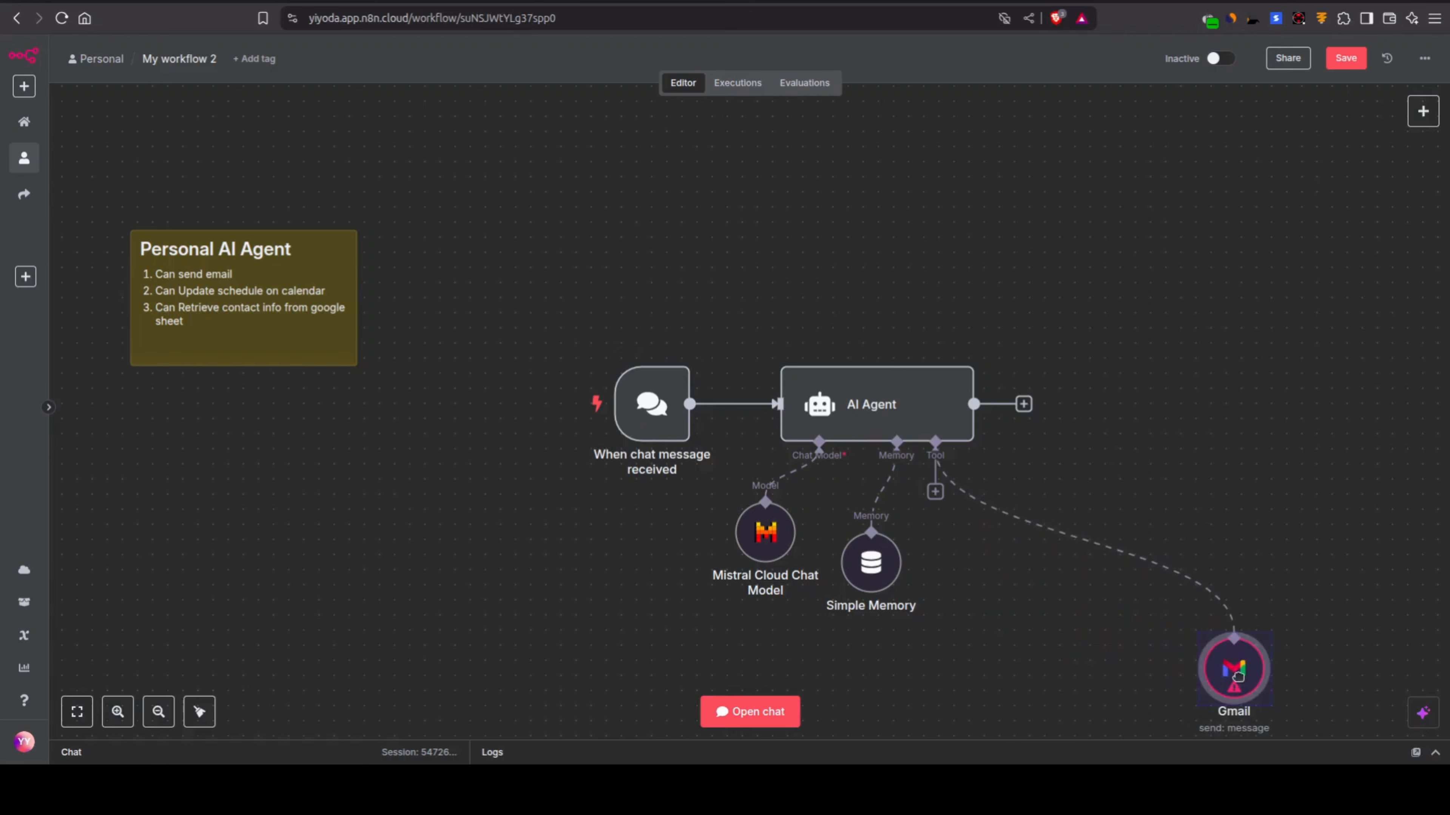
Step: Attach a Google Calendar tool to the AI Agent and place its node below and to the left of Gmail
click(940, 497)
text(calen)
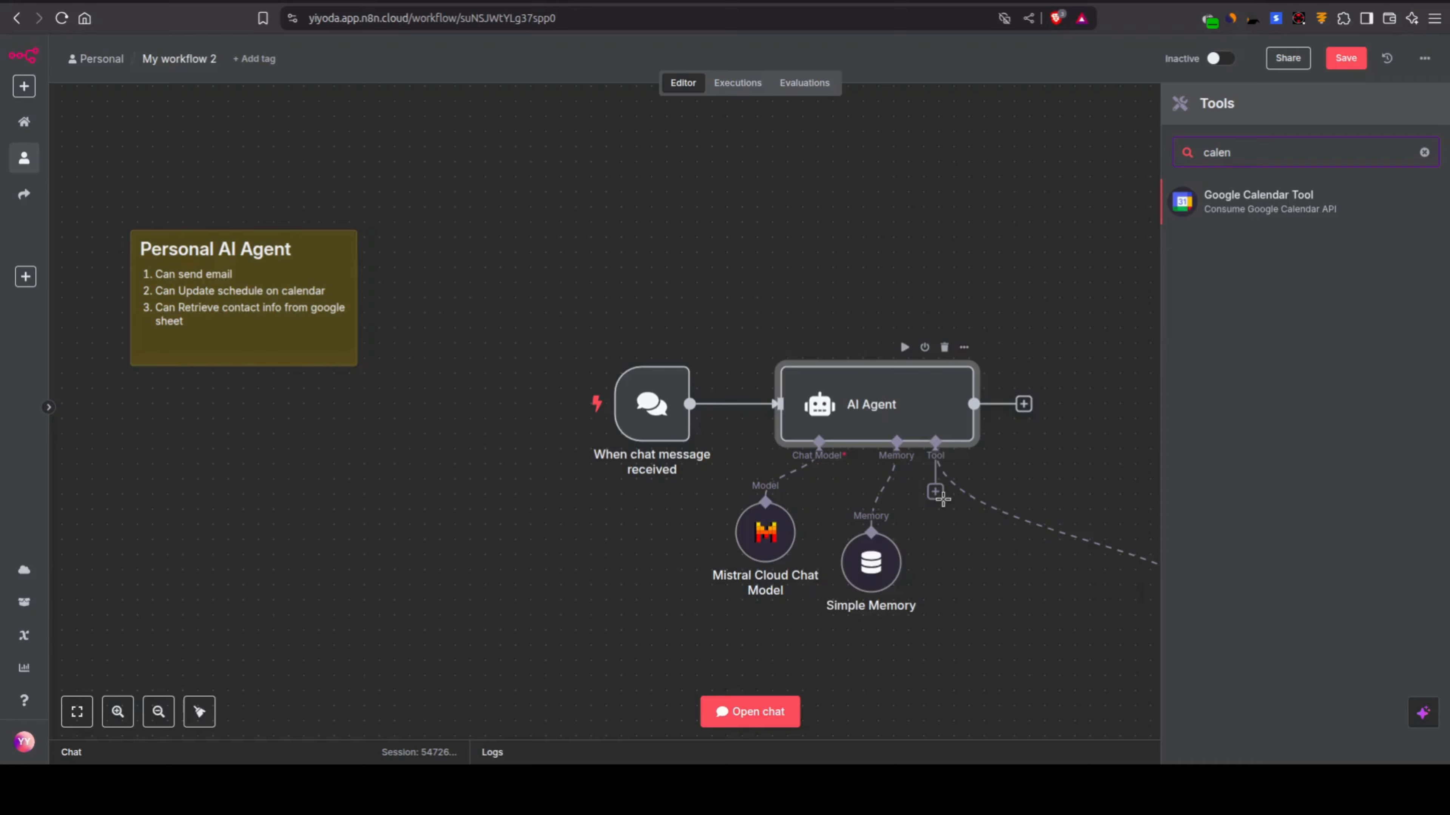
key(Return)
click(984, 53)
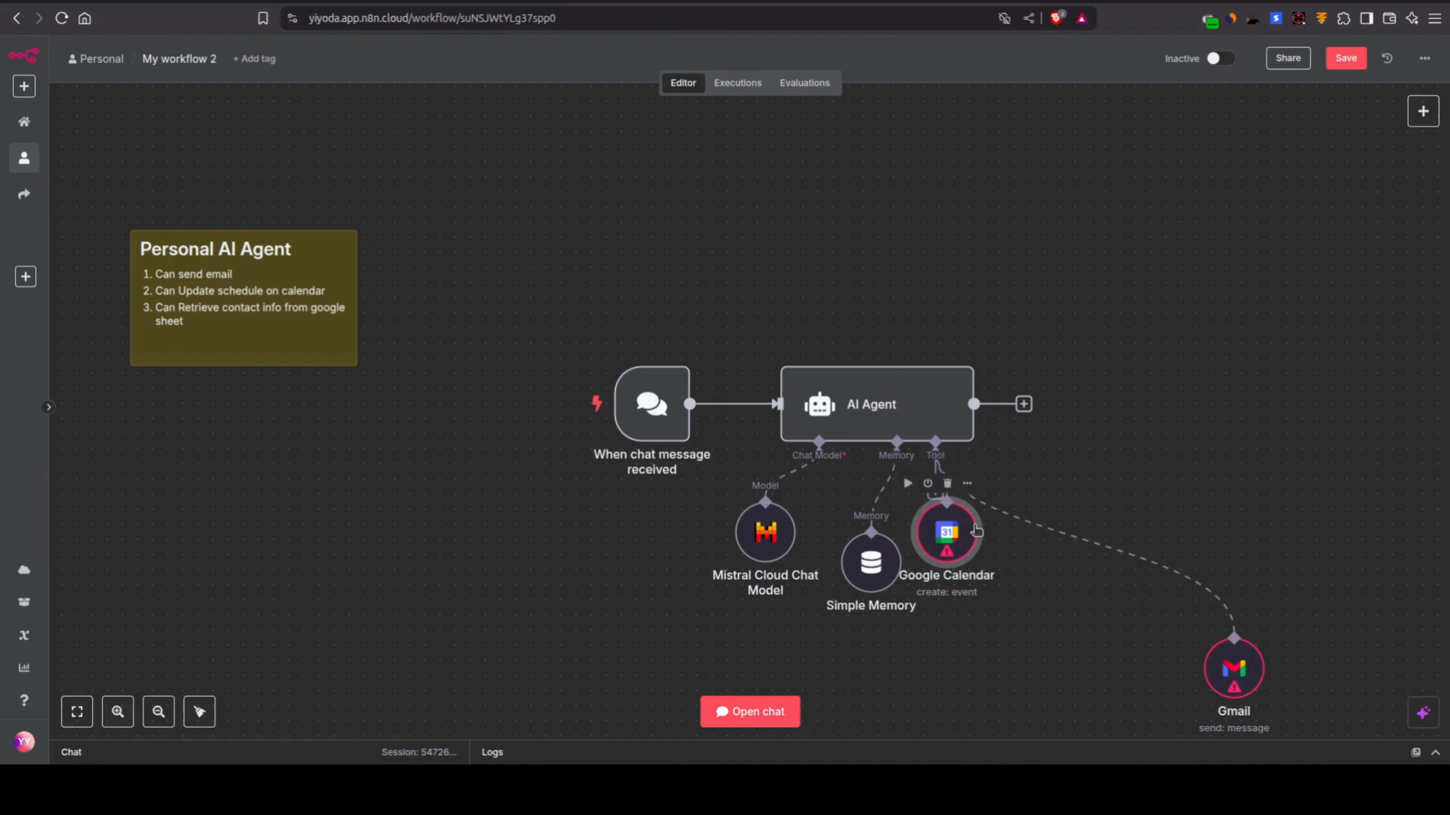
drag(974, 534, 1136, 723)
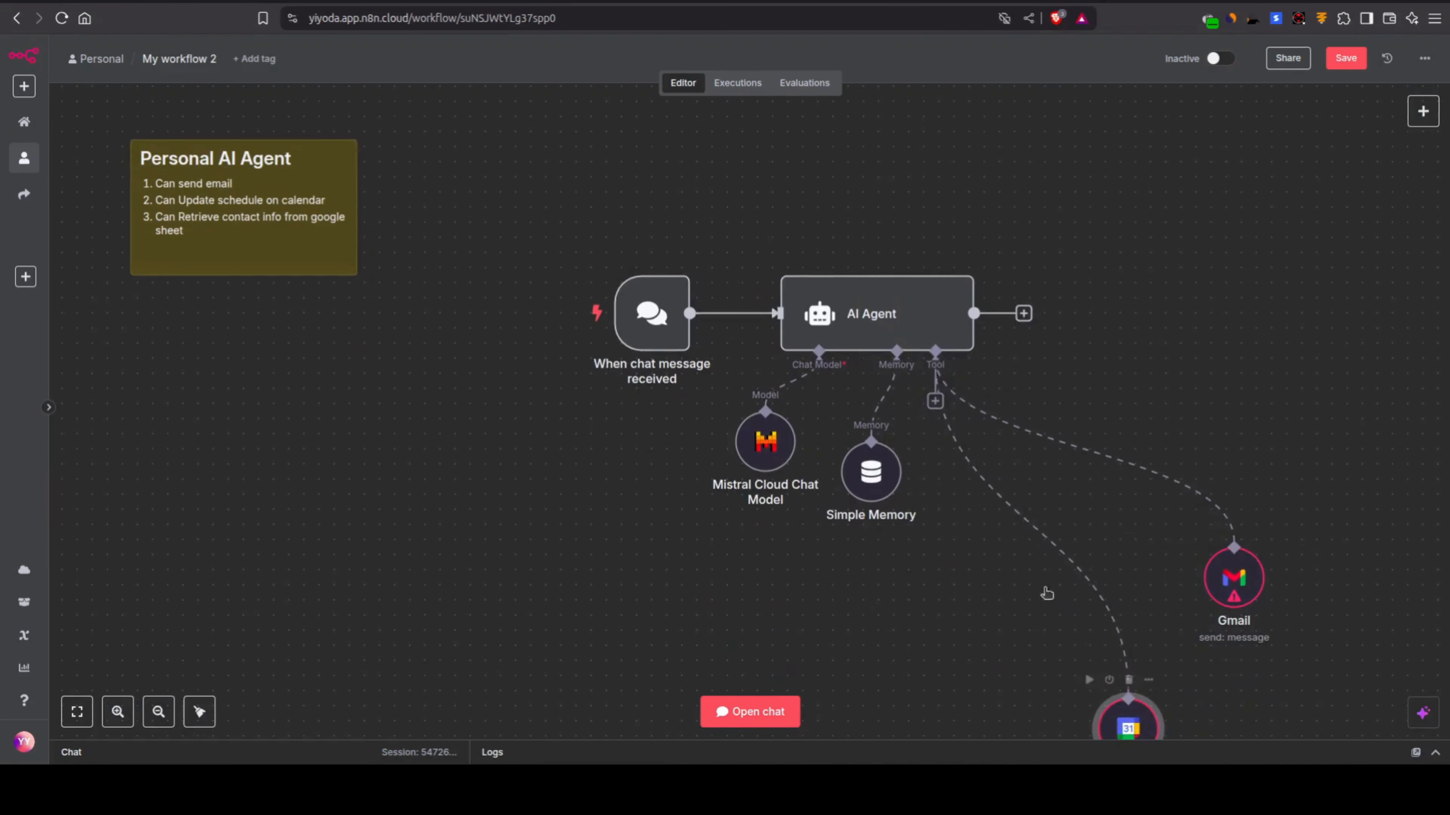
Step: Attach a Google Sheets tool to the AI Agent, leaving its document and sheet unselected
click(935, 401)
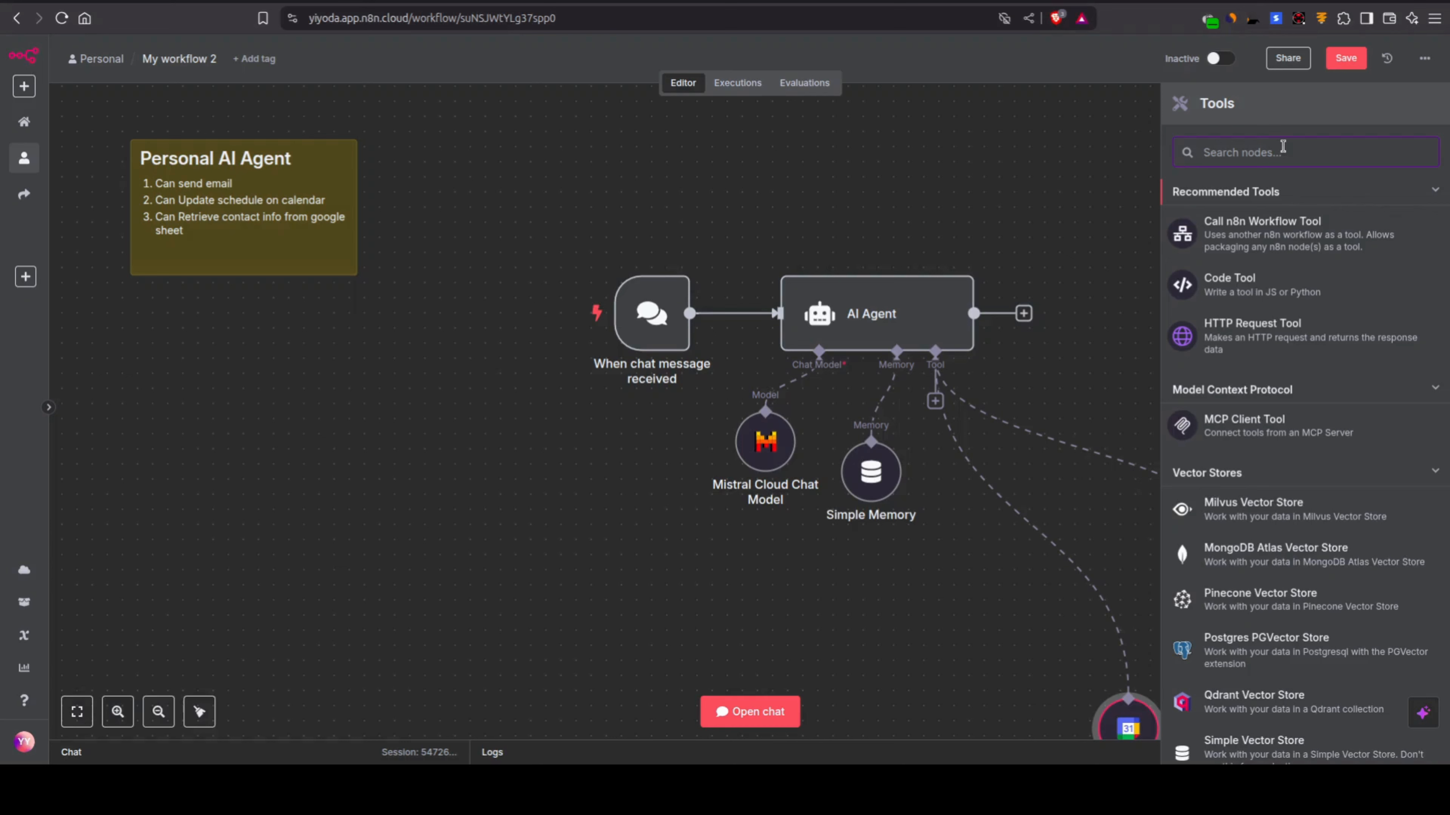
text(shett)
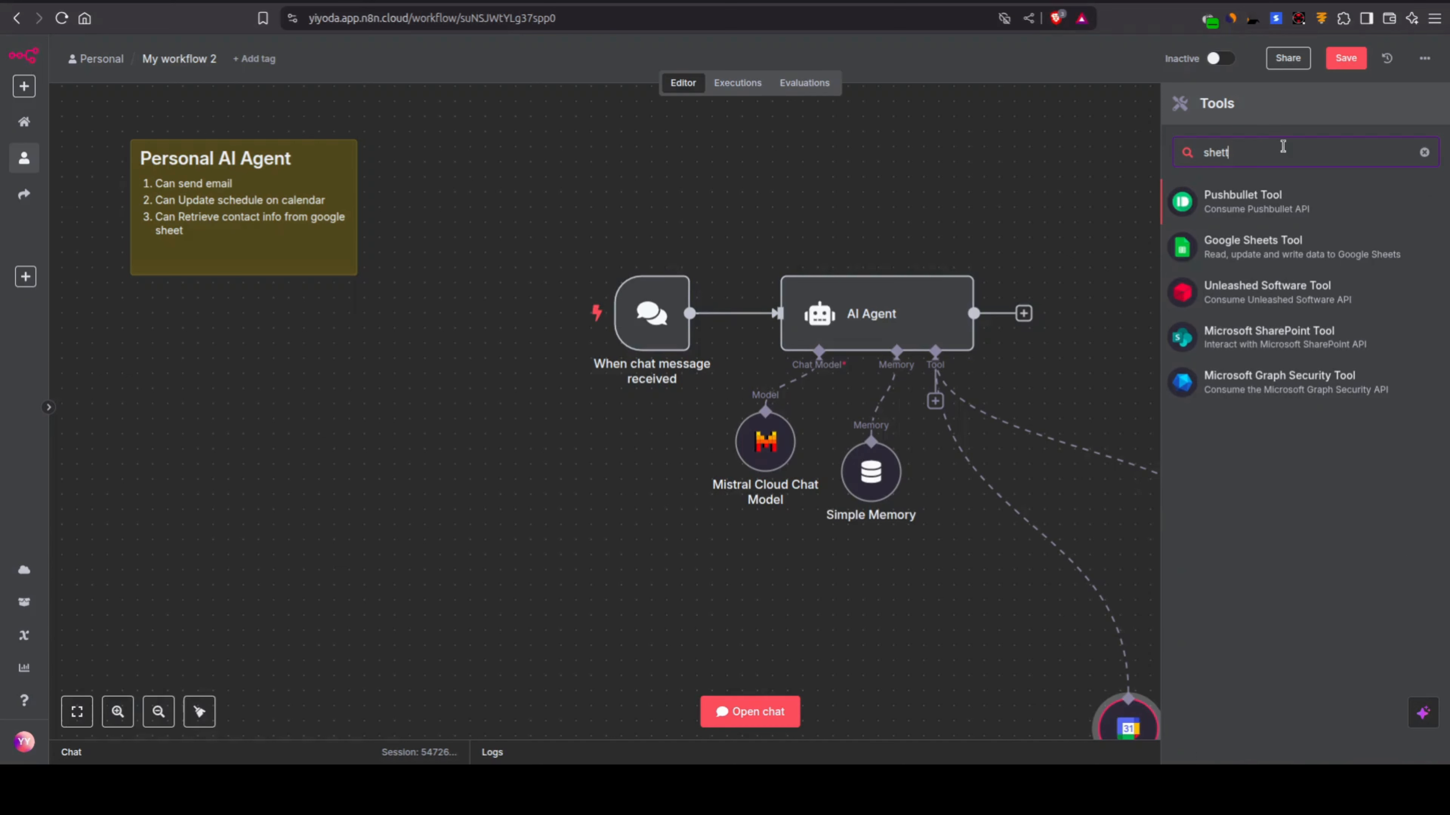
key(Return)
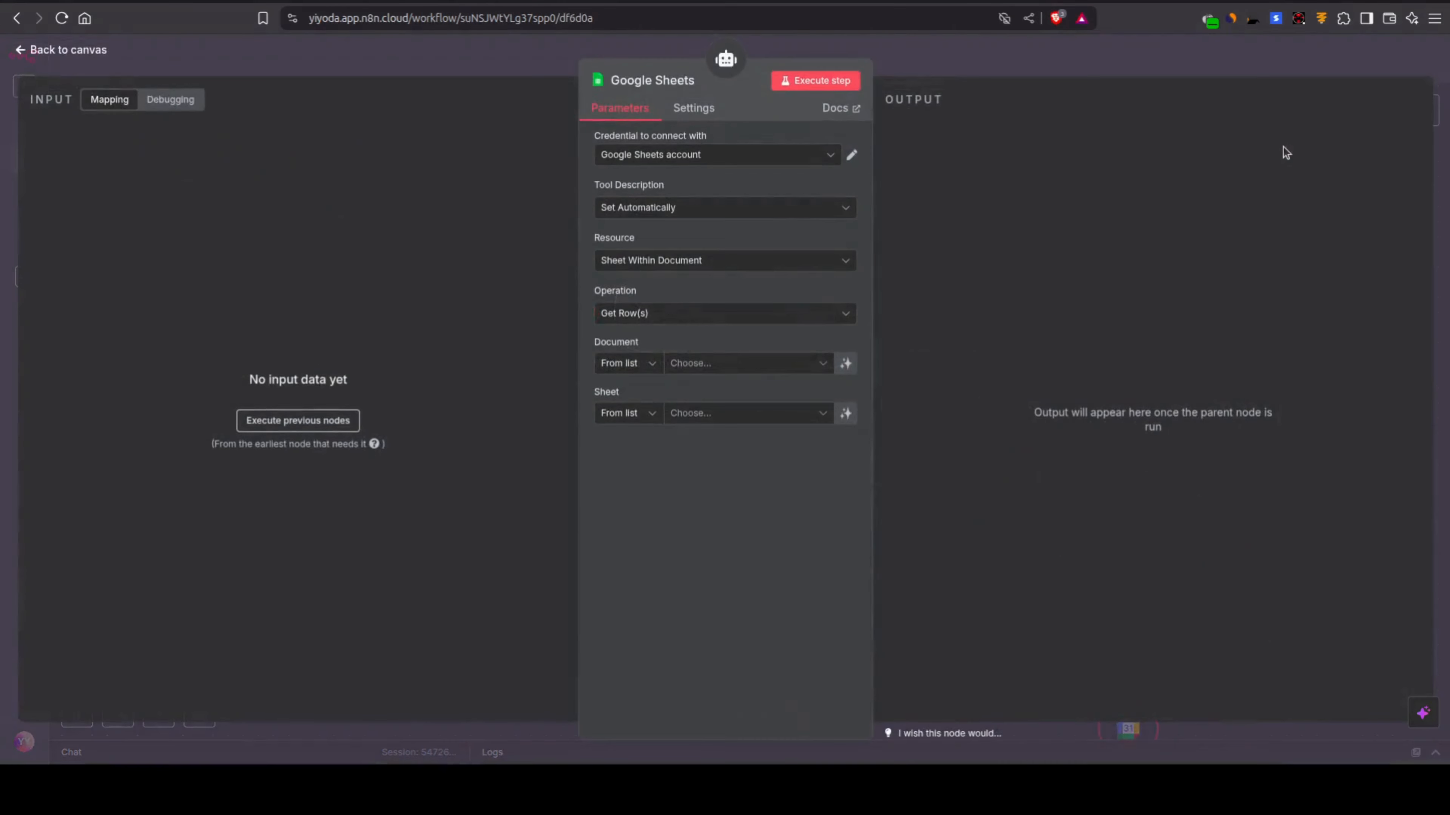
click(1097, 48)
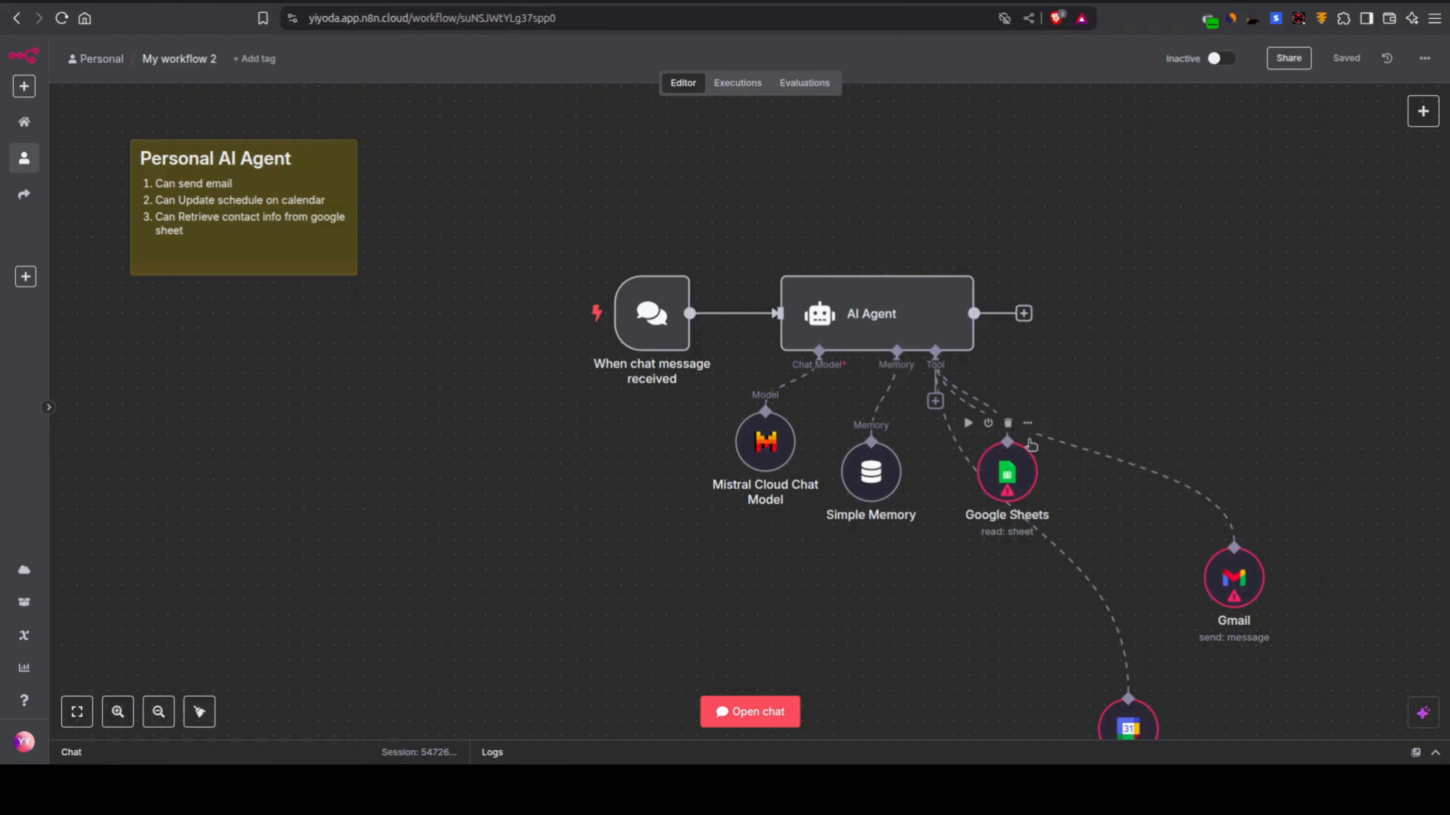
Step: Move the Google Sheets node above the Gmail node and open its parameters
drag(993, 468, 1234, 422)
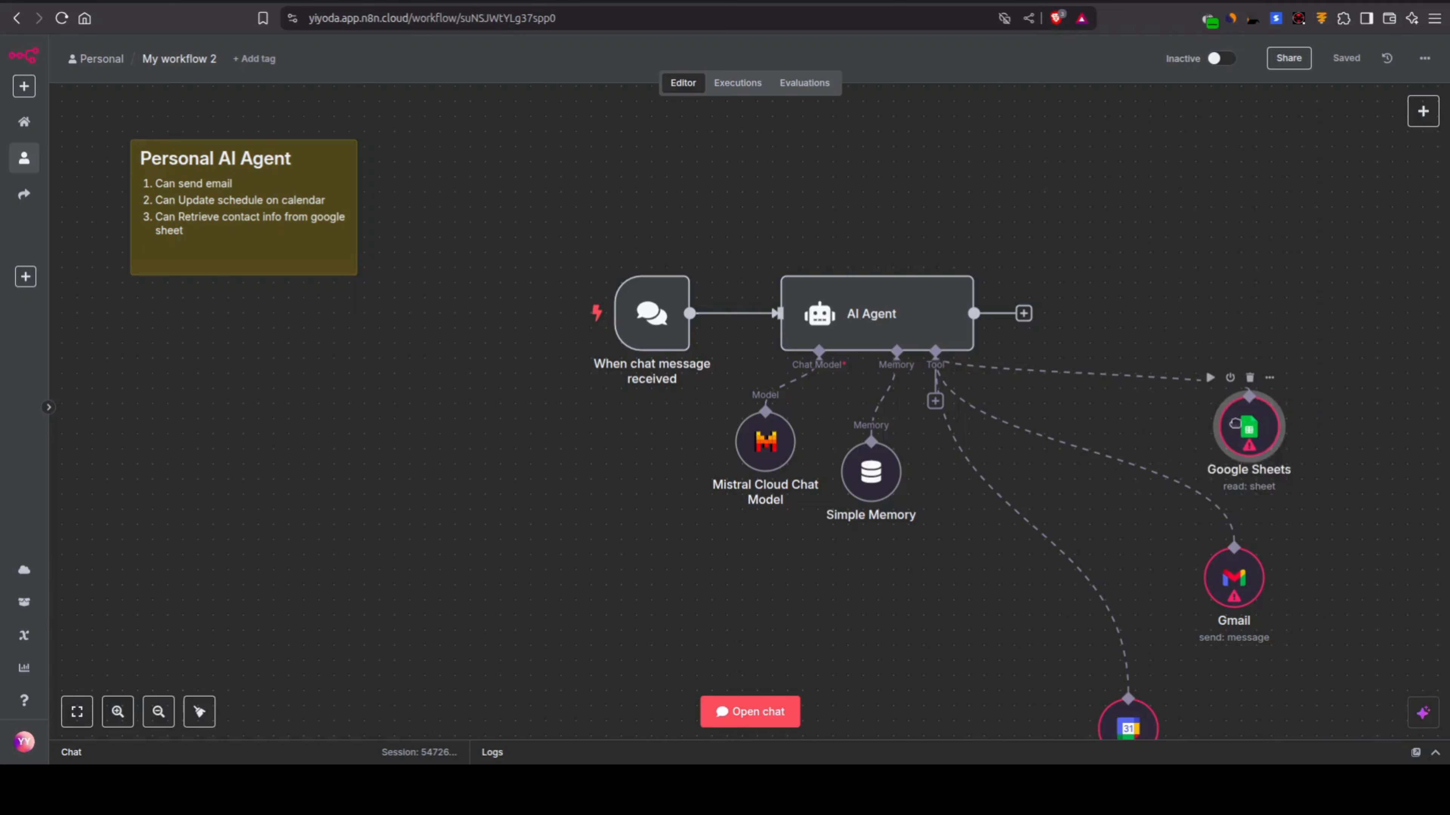
key(1)
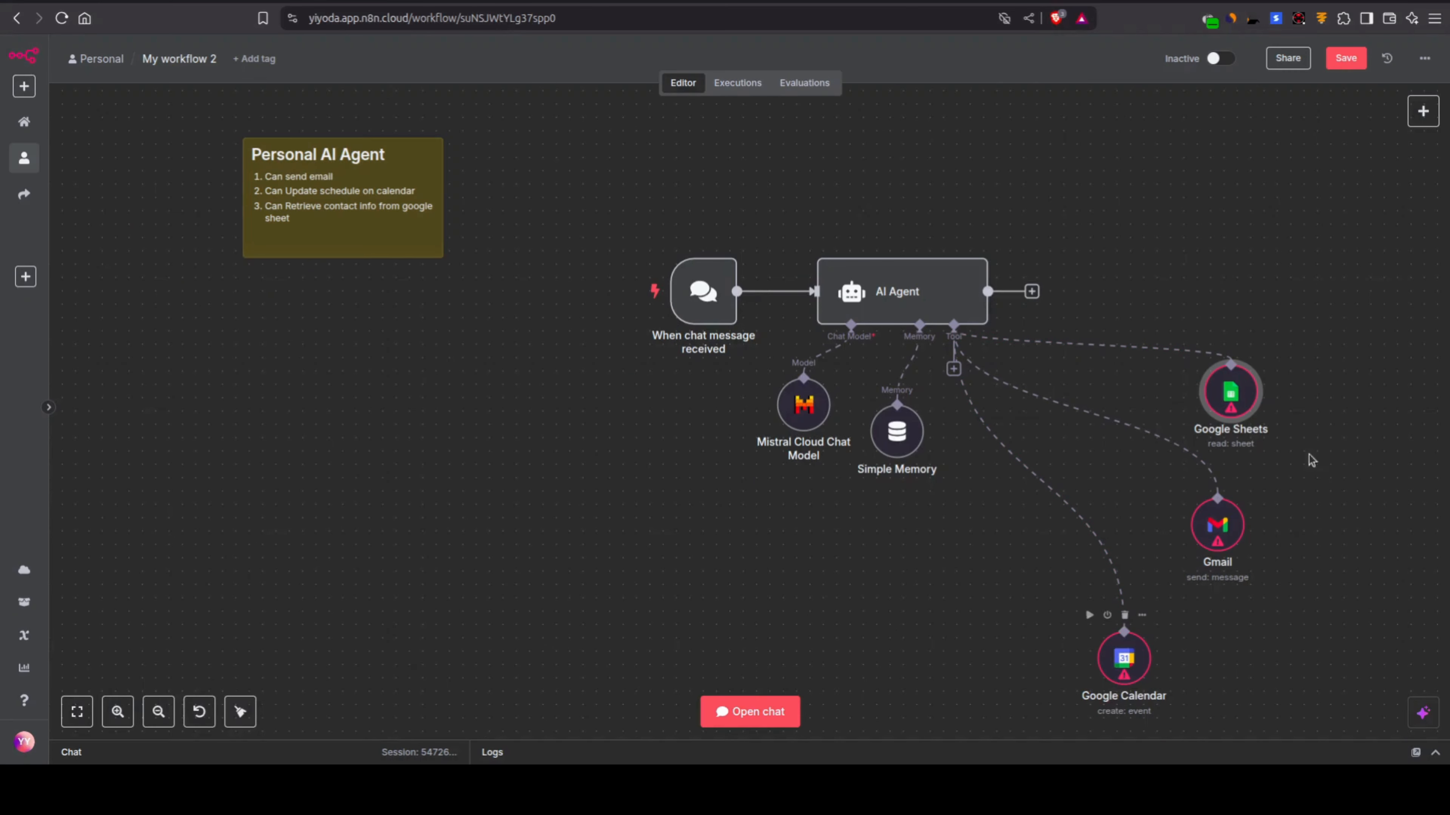
double_click(1238, 414)
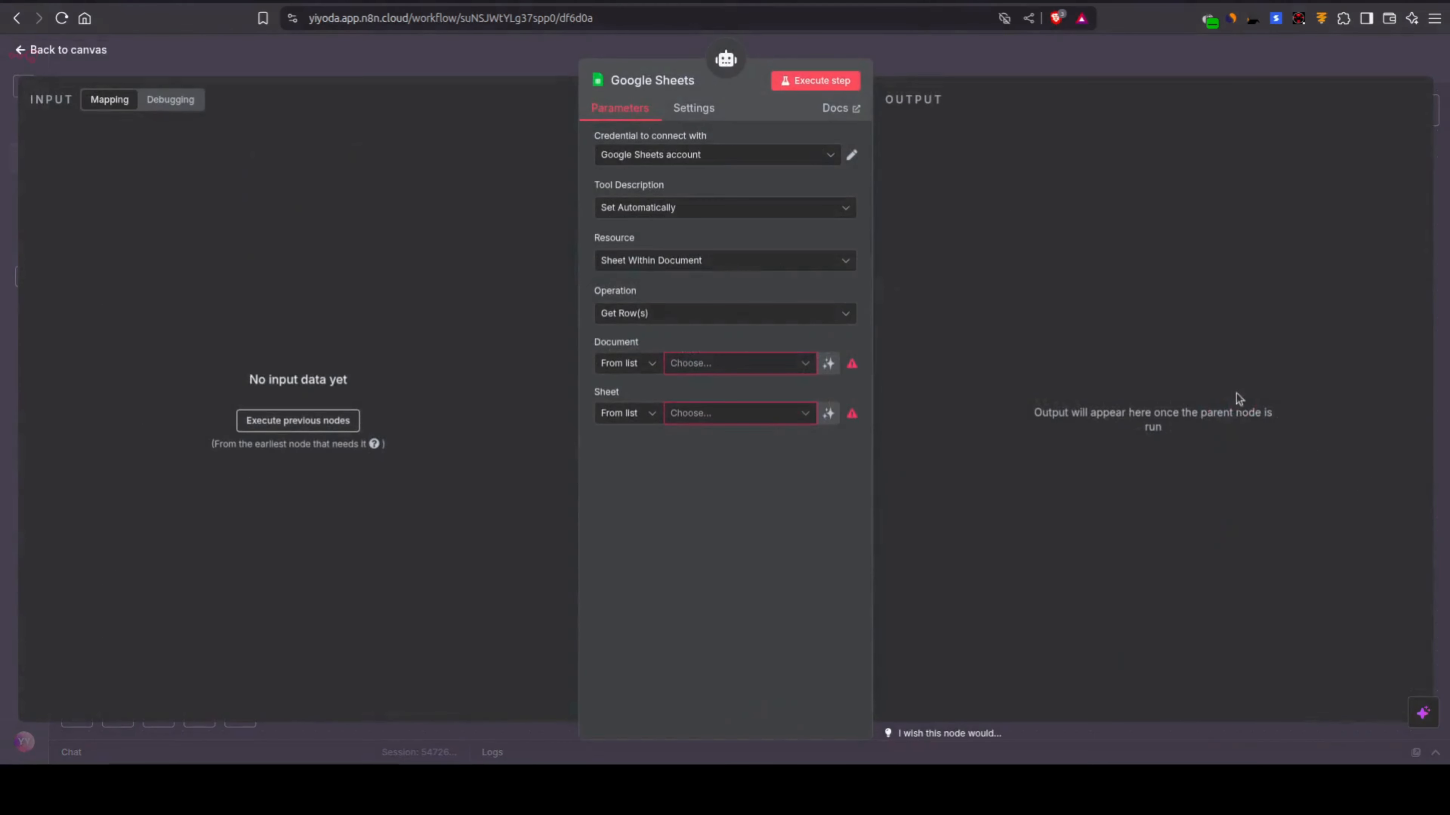
click(772, 163)
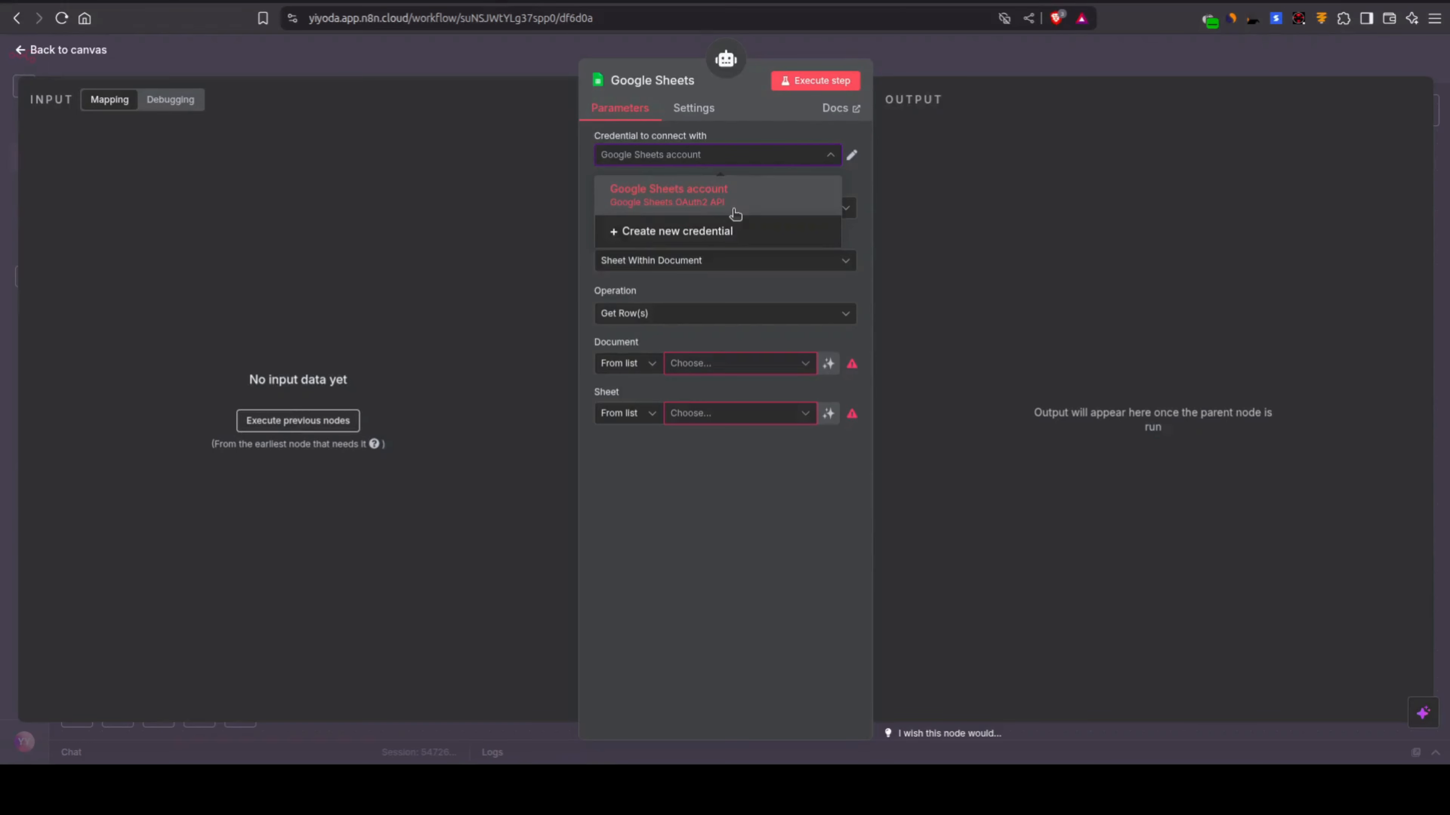
click(733, 235)
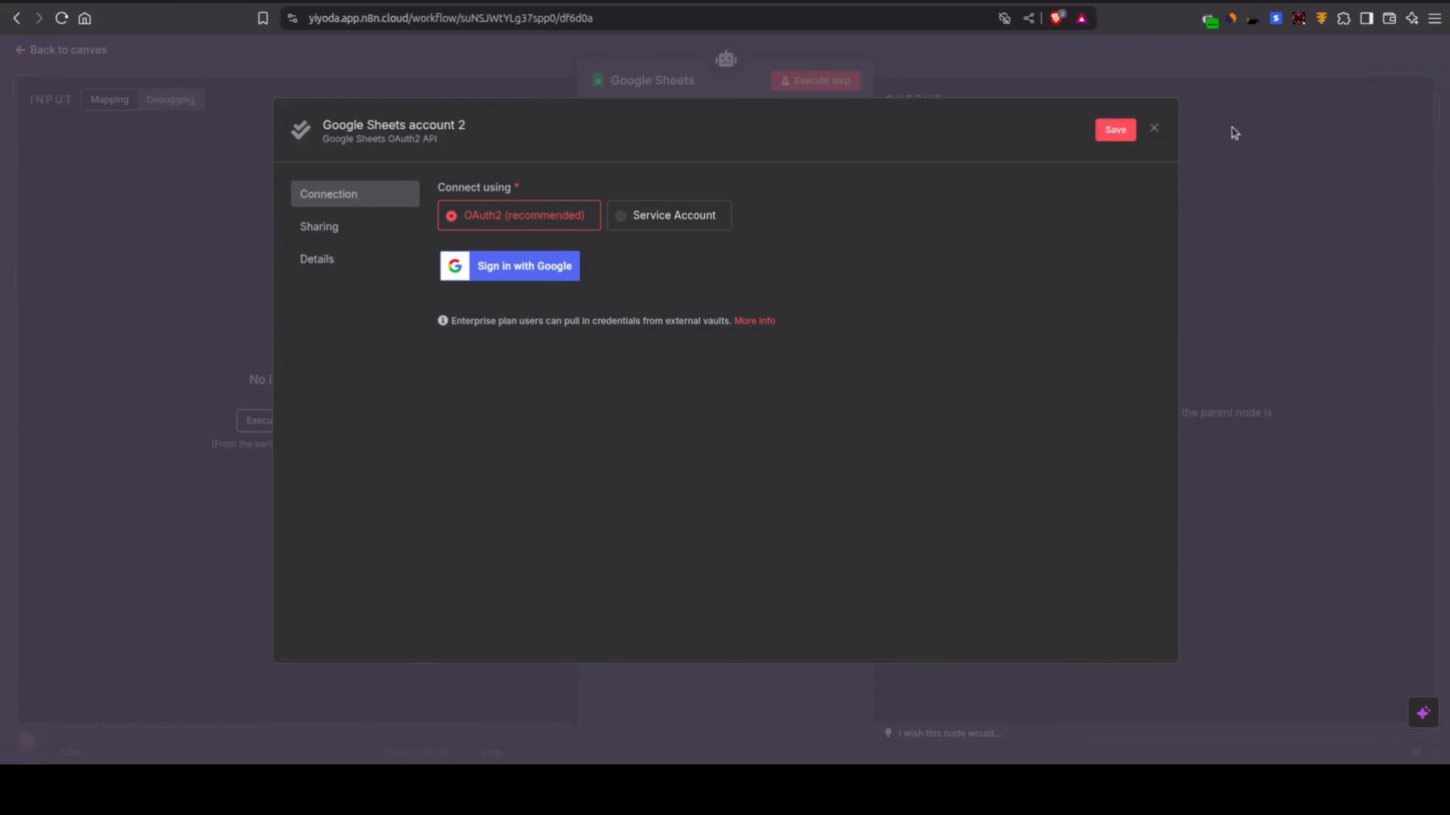
click(1155, 131)
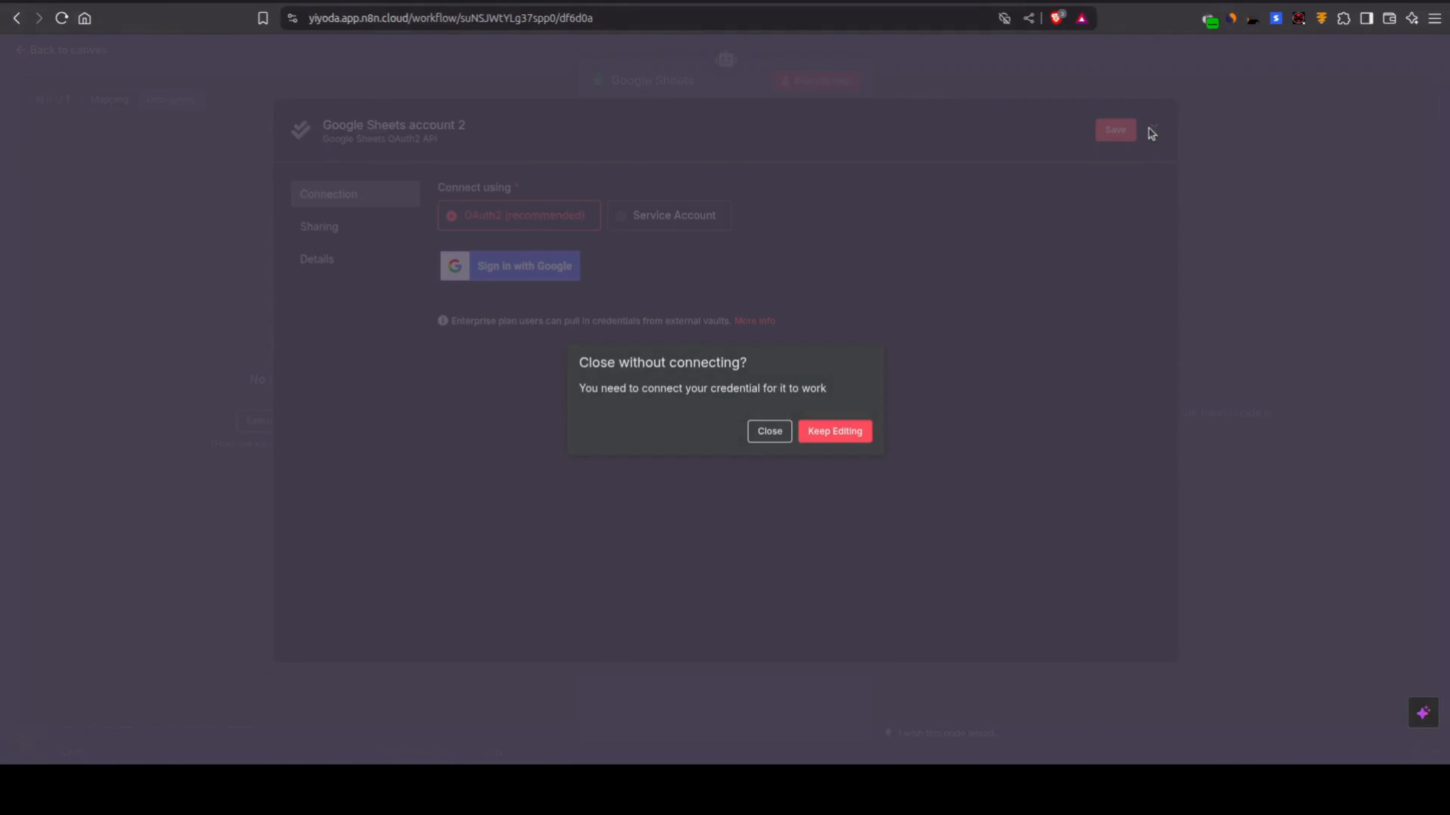
click(774, 432)
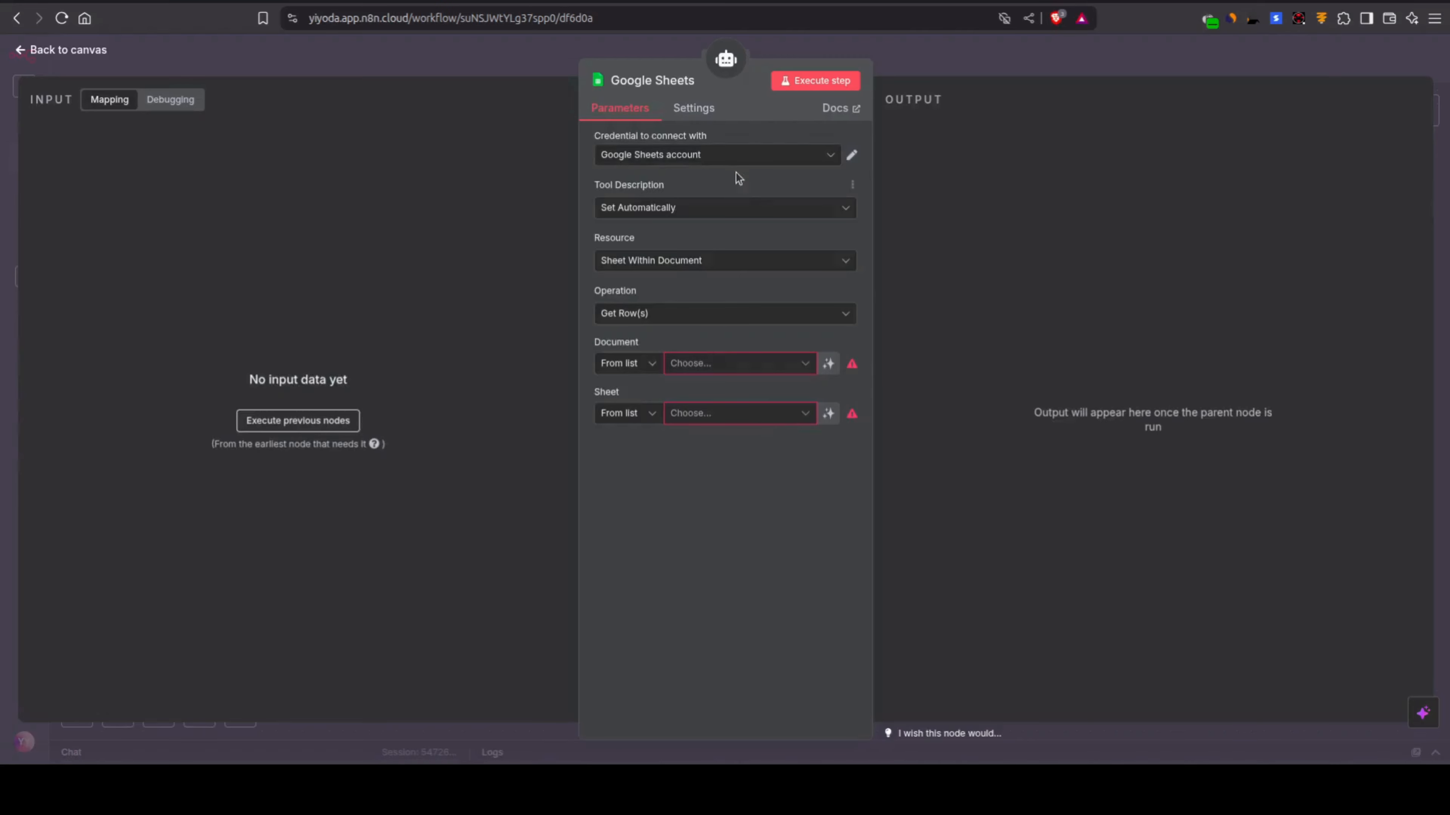
Step: Select the contacts spreadsheet as the Google Sheets tool's document
click(708, 364)
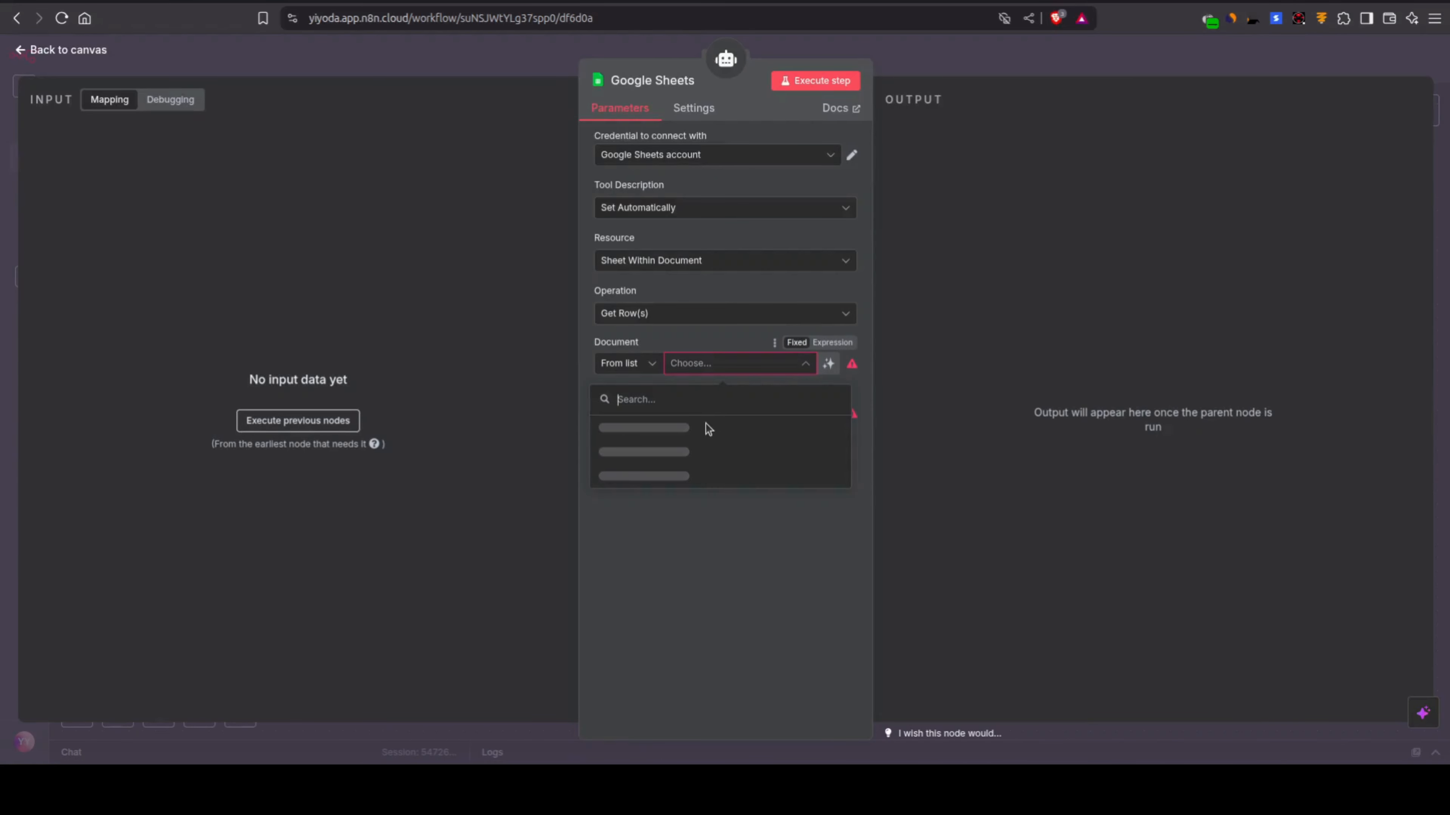
click(682, 428)
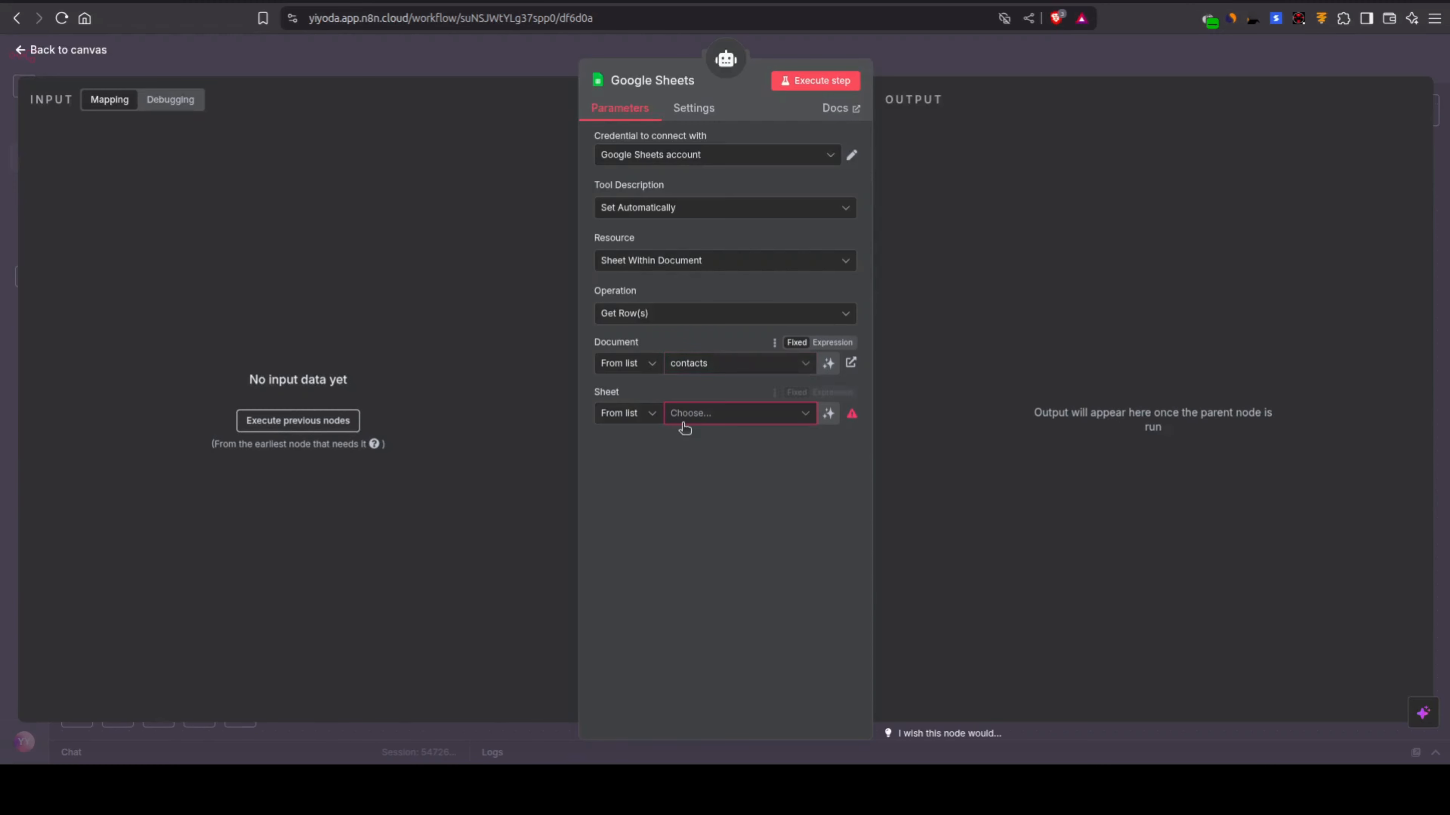
Step: Open the linked contacts spreadsheet, examine its Name and Email-id columns, and return to the Google Sheets node
click(850, 362)
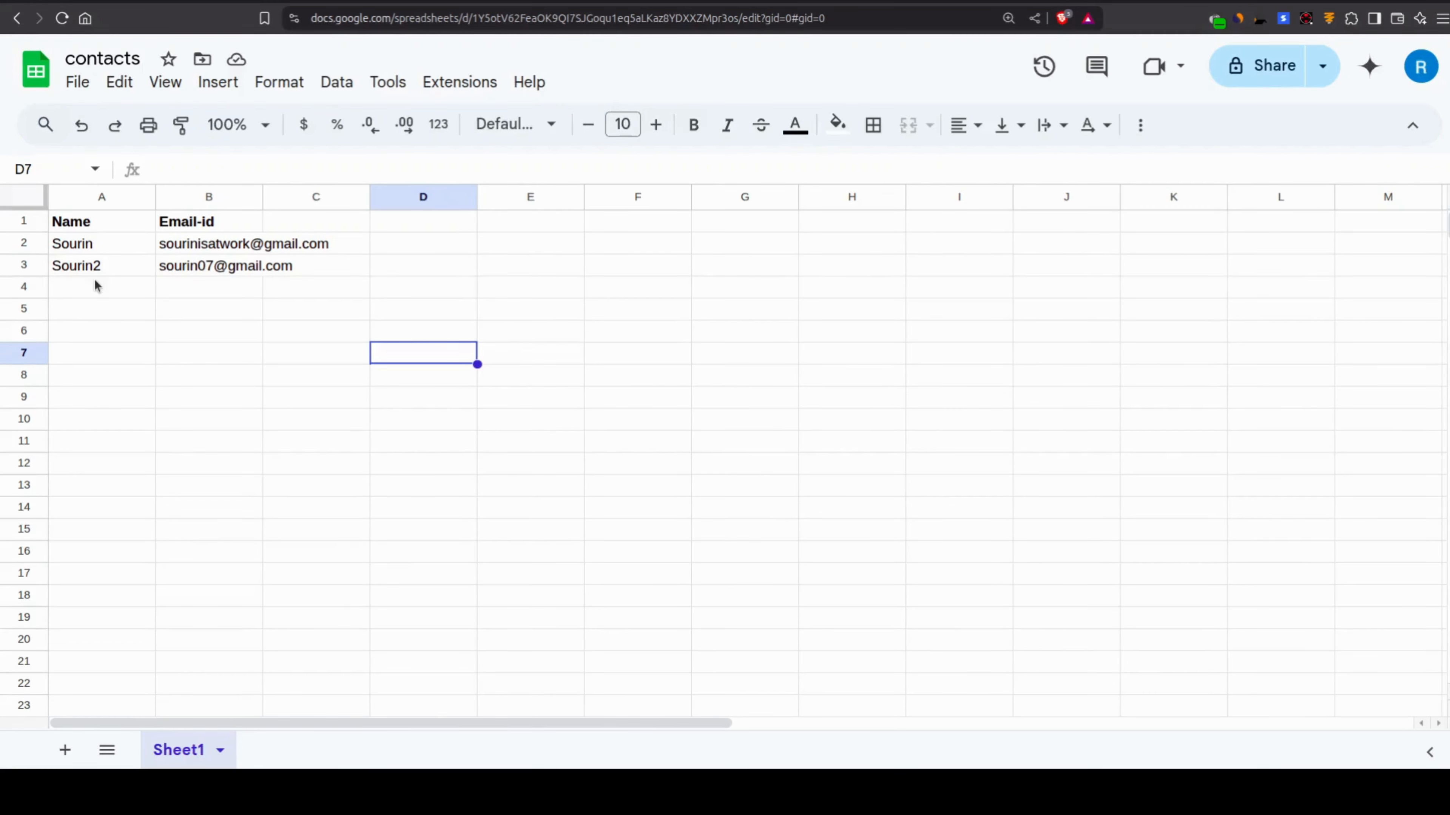
click(97, 245)
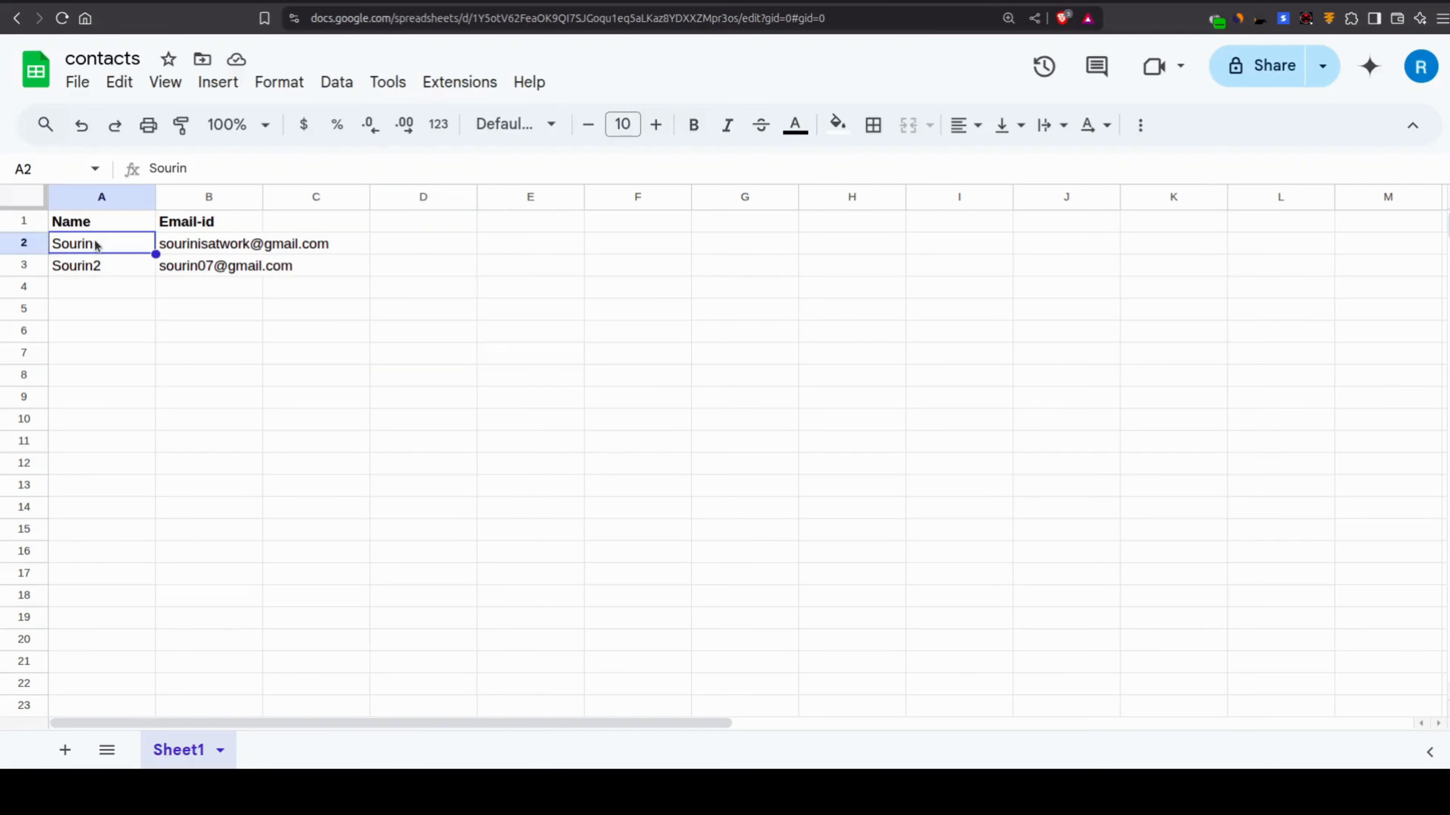
click(95, 265)
click(112, 252)
click(117, 269)
click(191, 243)
click(200, 266)
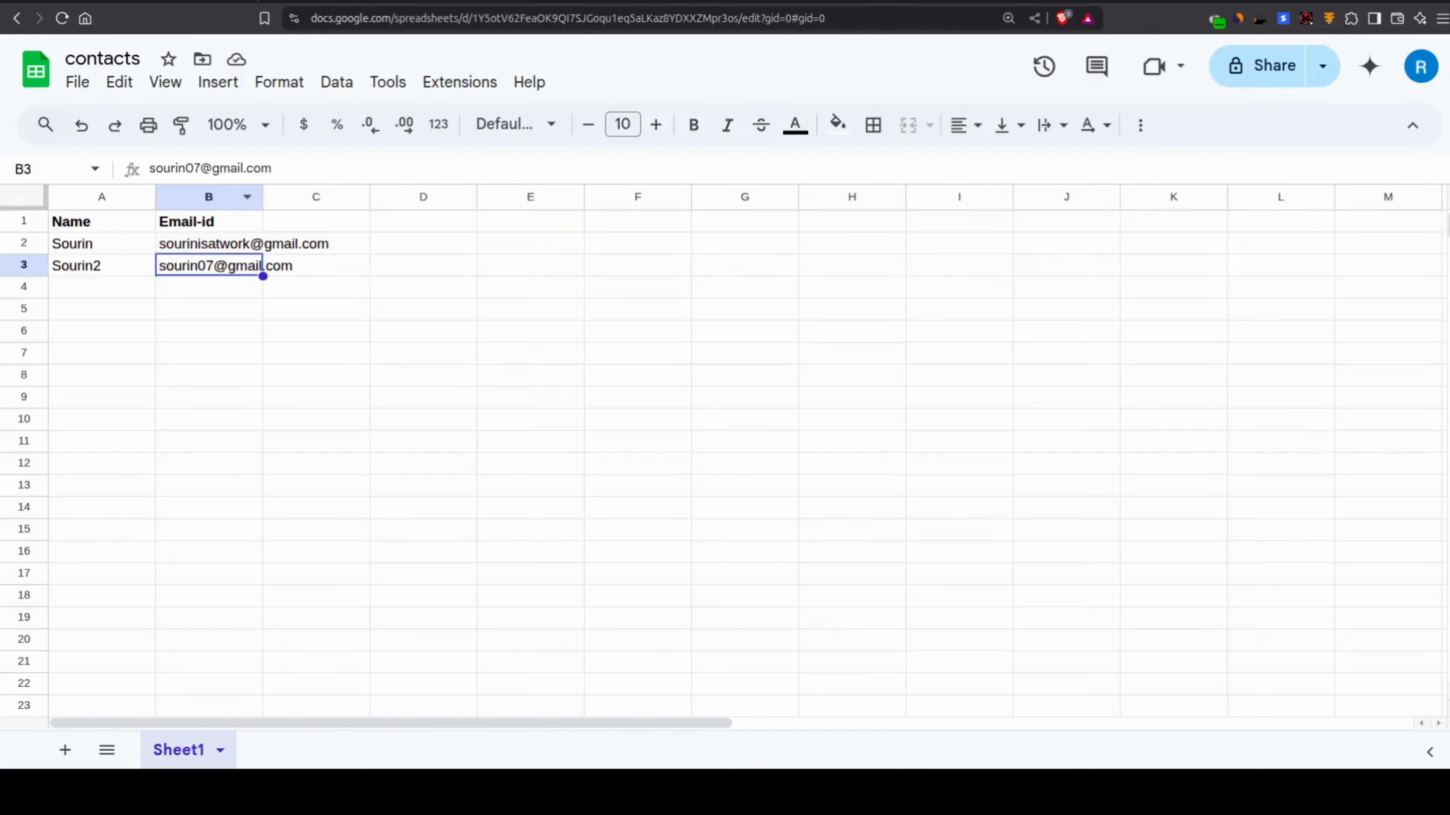
click(257, 1)
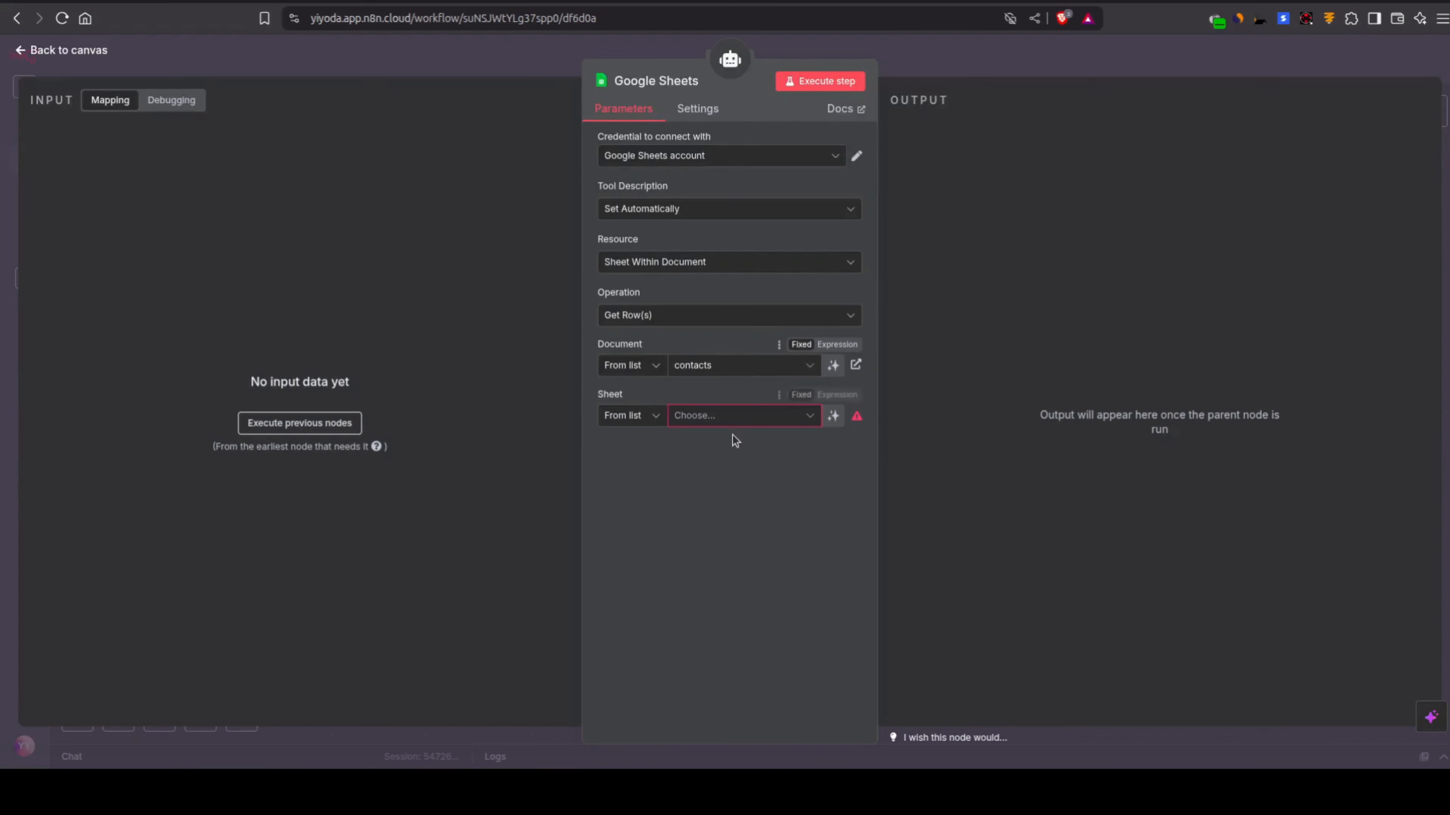
Step: Select Sheet1 as the sheet for the Google Sheets tool and return to the canvas
click(719, 416)
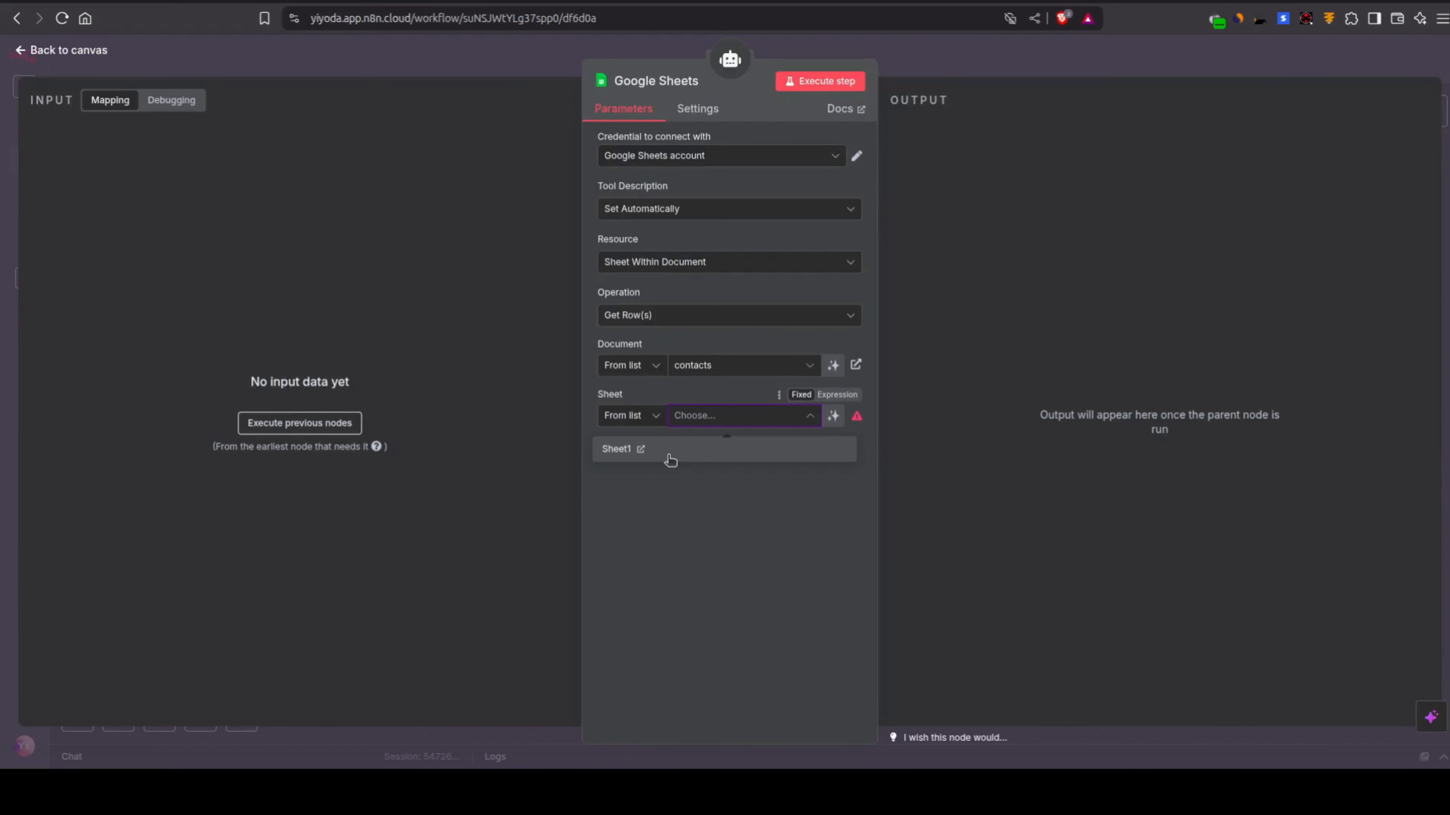
click(670, 457)
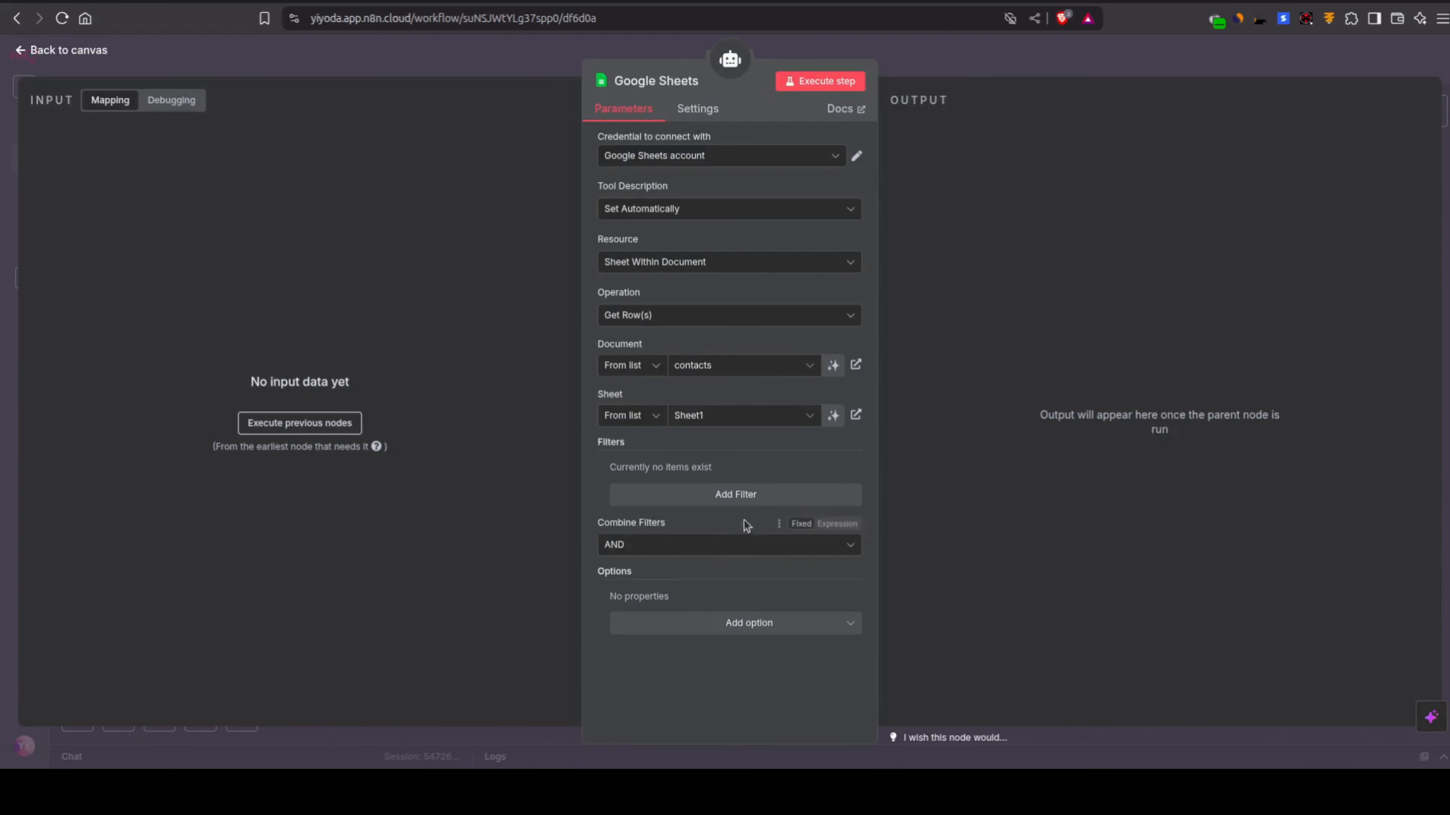
key(Escape)
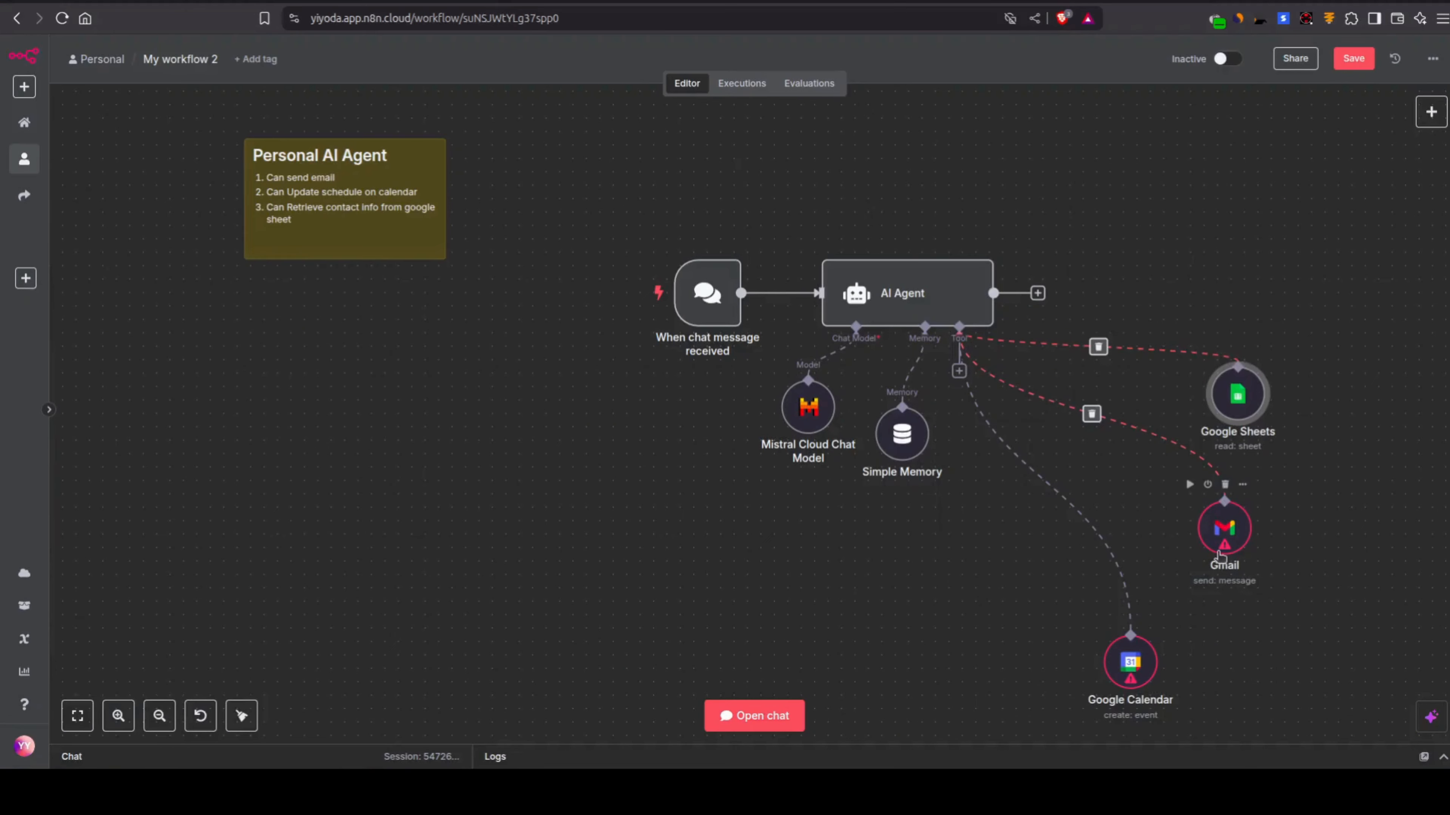
double_click(1218, 554)
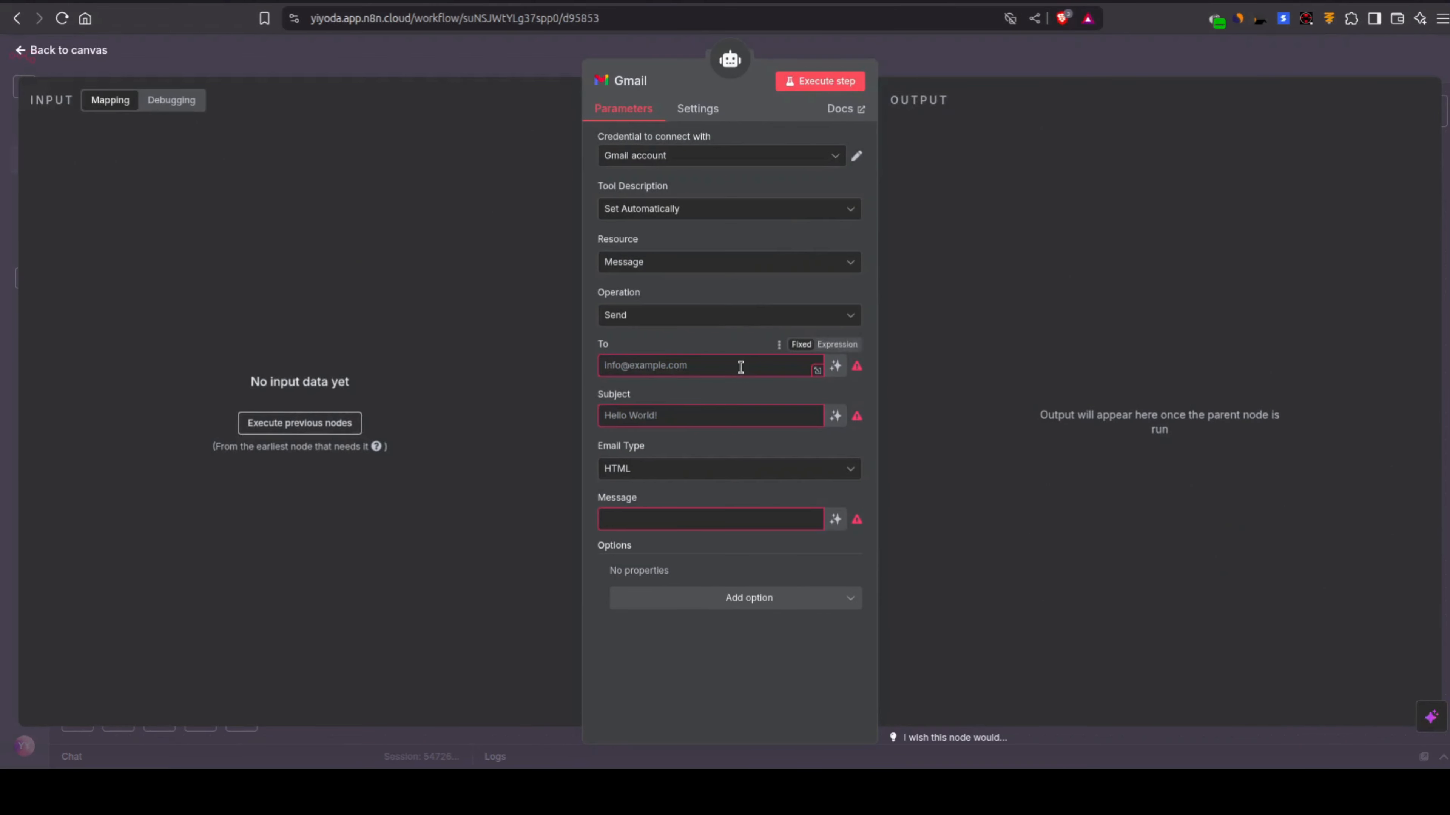
click(732, 366)
click(493, 72)
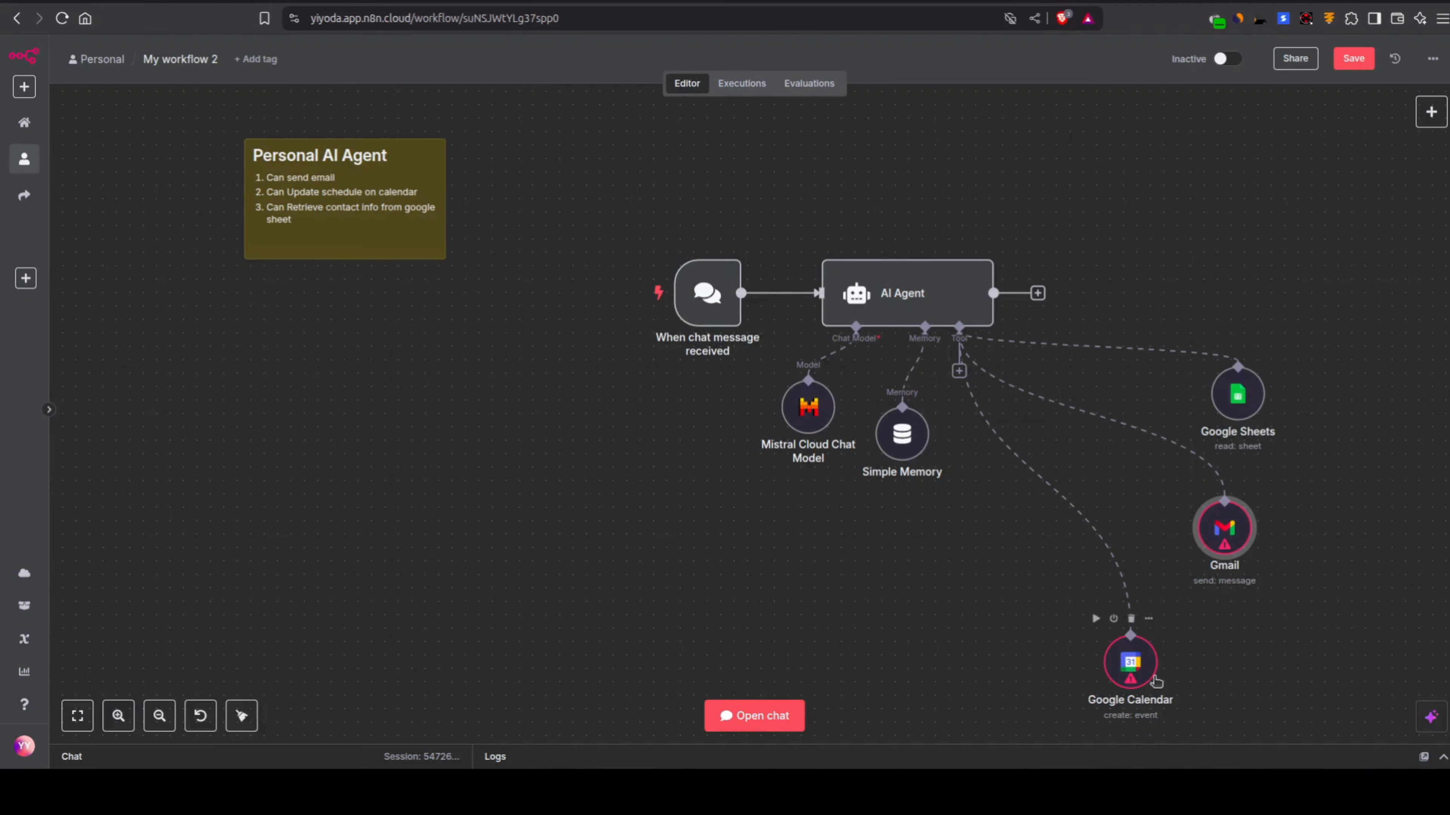
Step: Set the Google Calendar tool to the account's own e-mail calendar, then save the workflow
double_click(1139, 665)
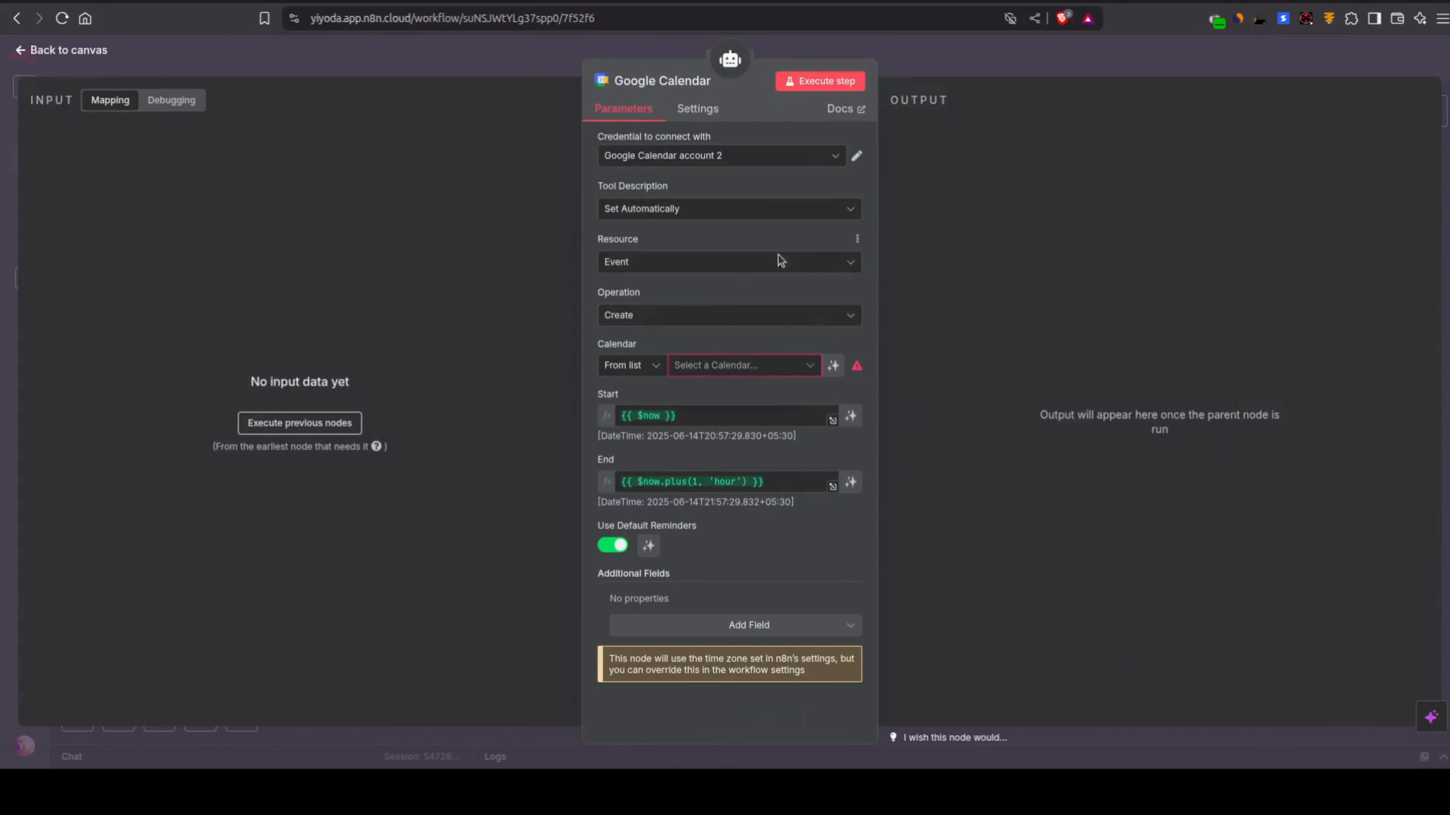
click(765, 369)
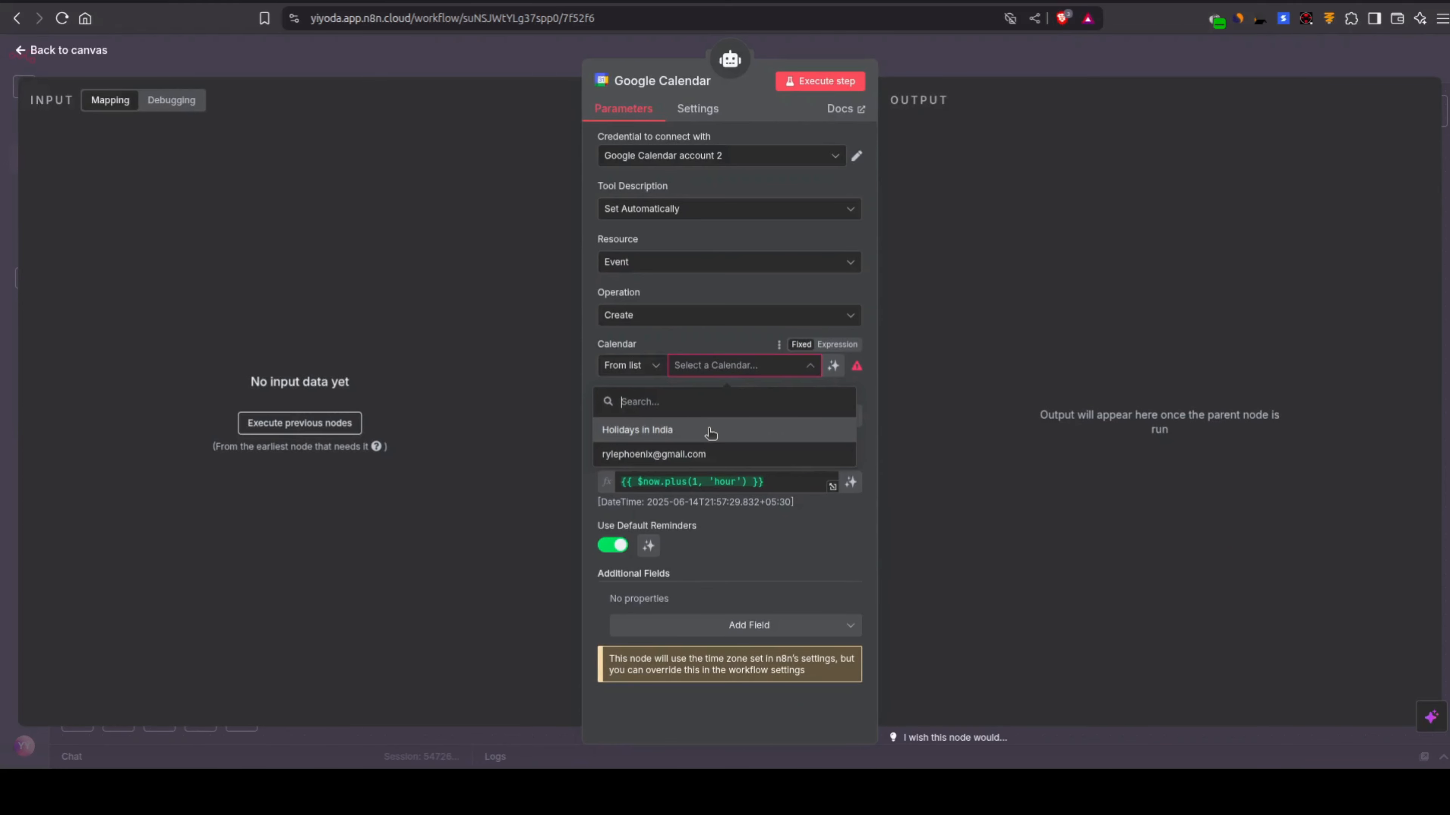
click(715, 457)
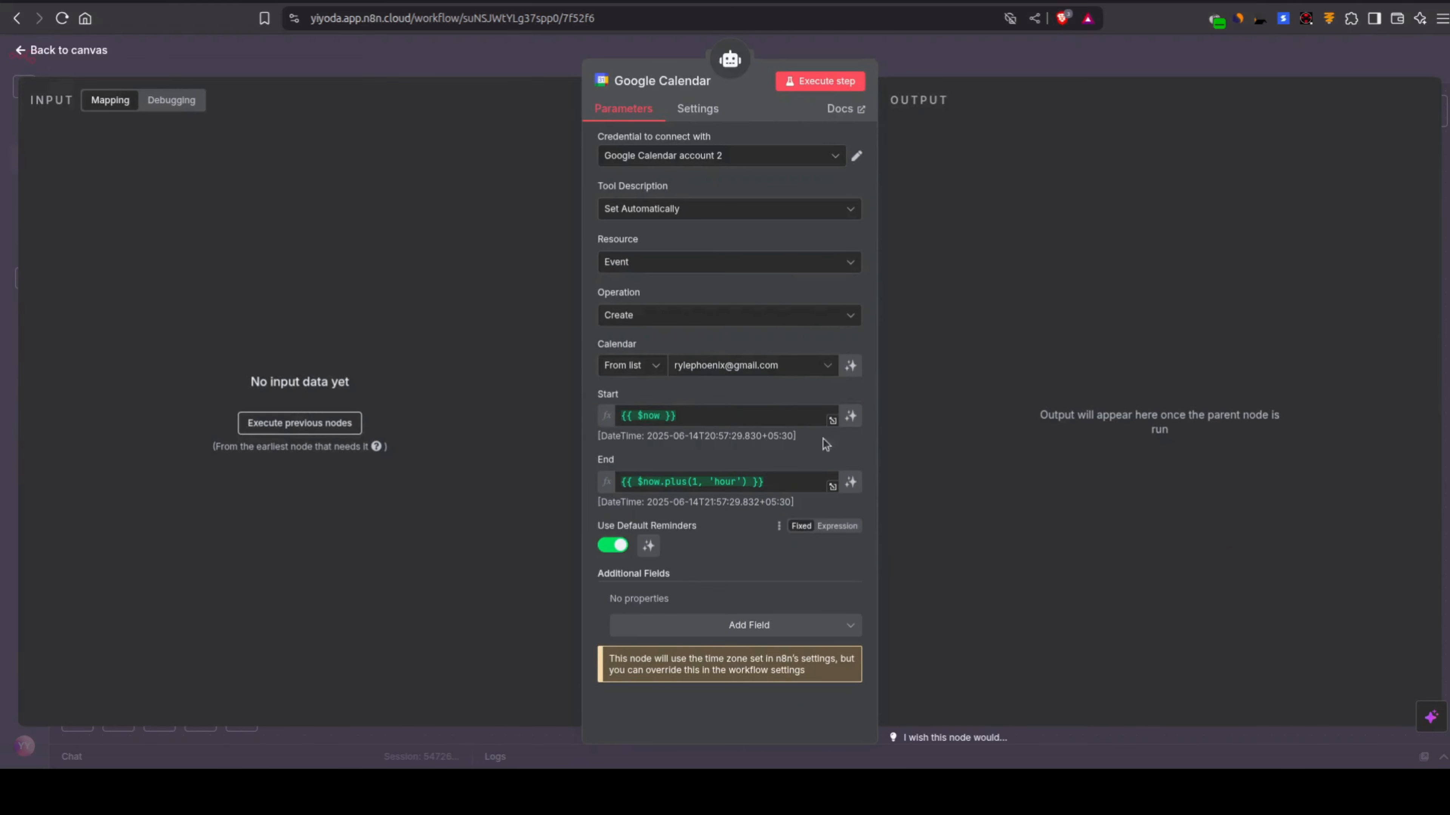
click(538, 68)
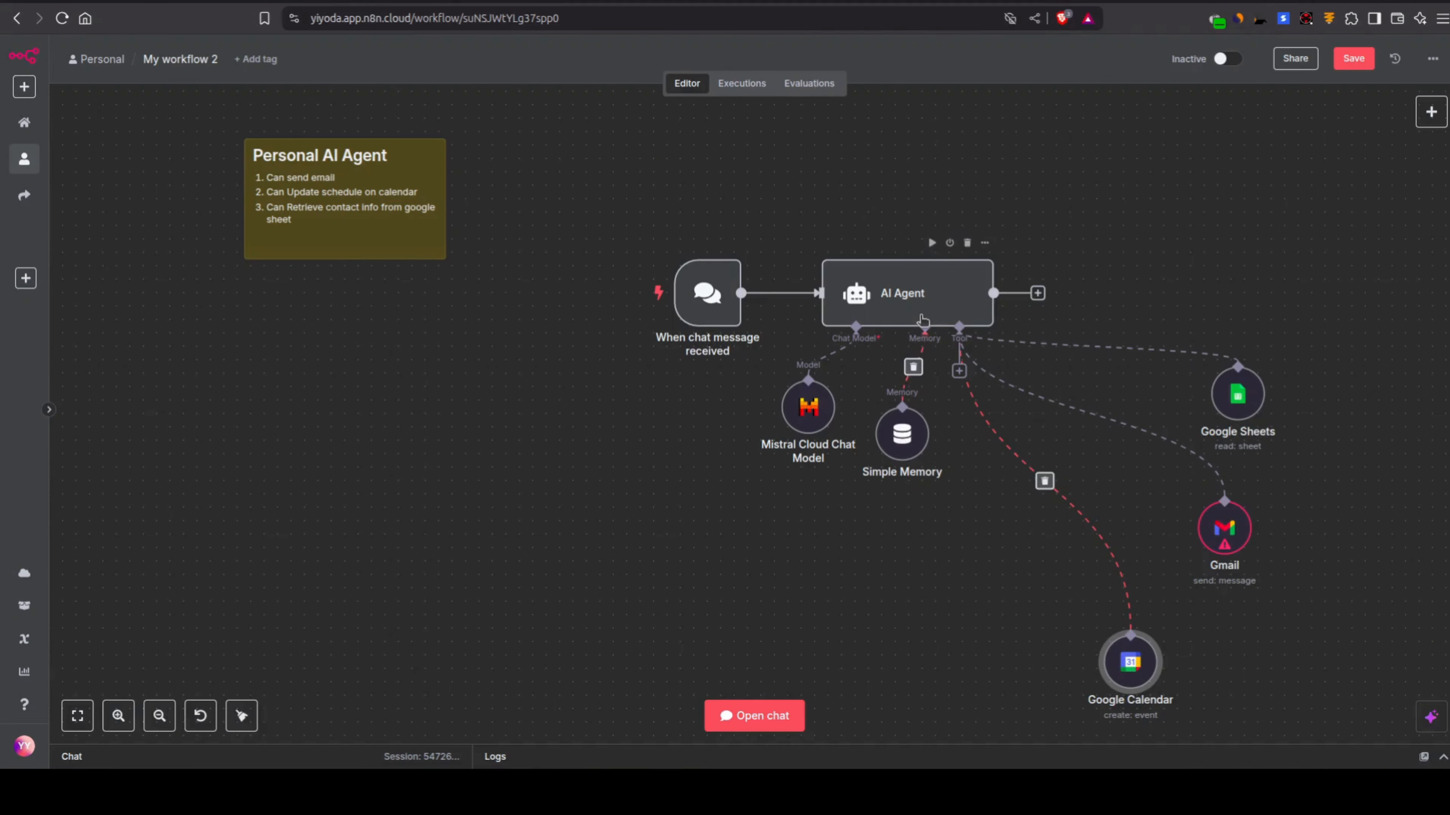
key(ctrl+s)
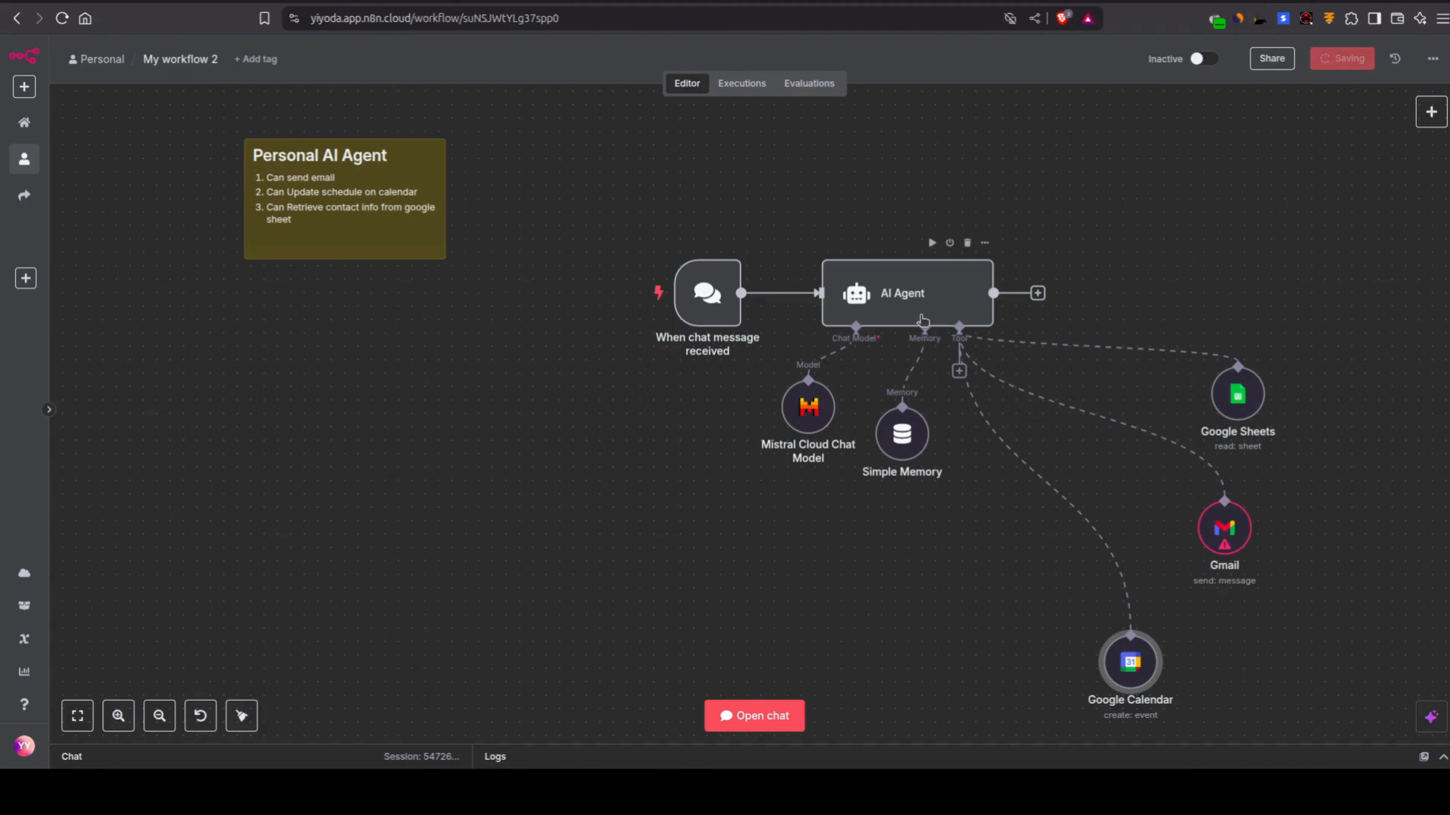
Step: Add a System Message option to the AI Agent and switch it to an expression
double_click(919, 316)
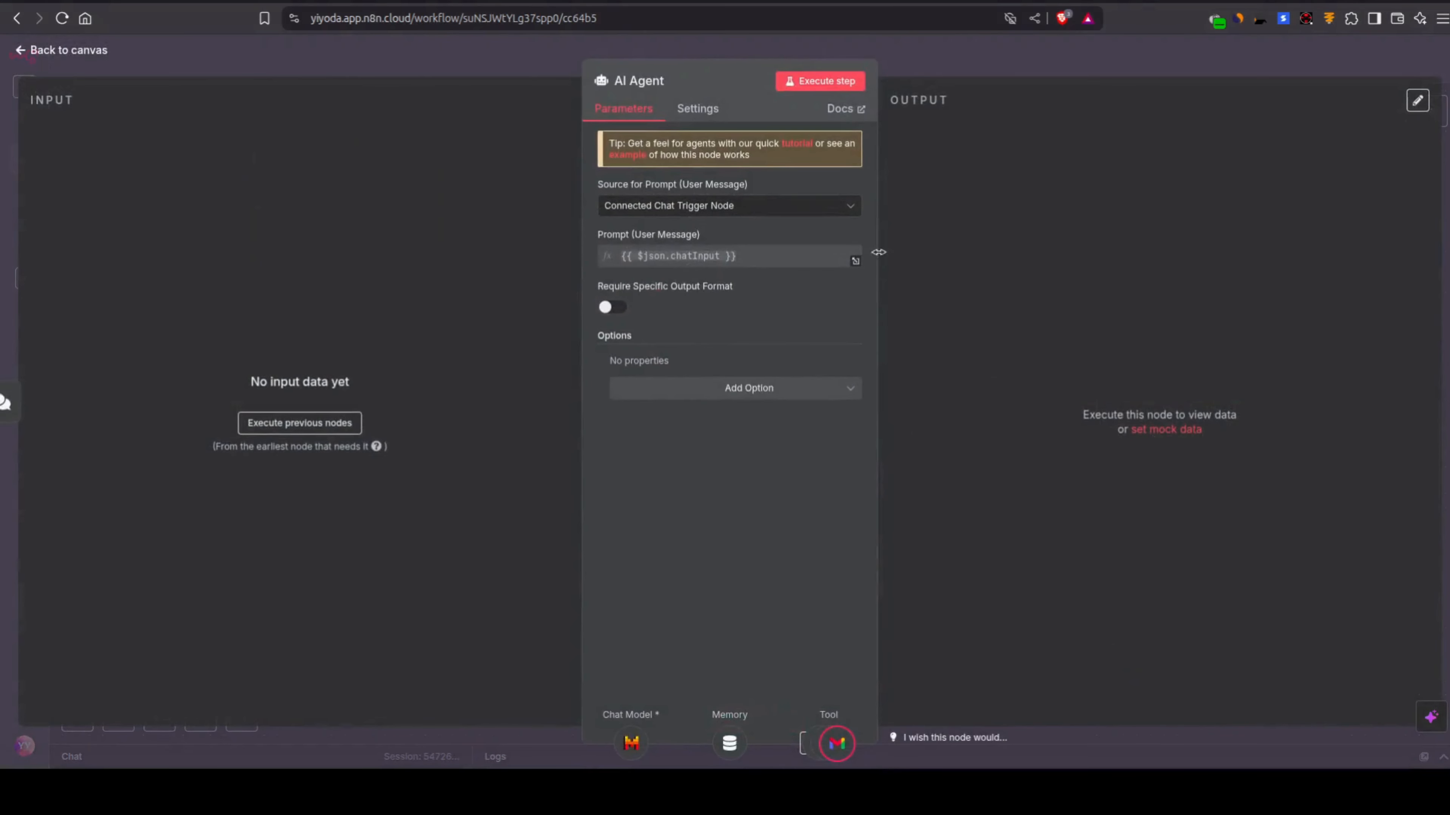
click(717, 207)
click(731, 368)
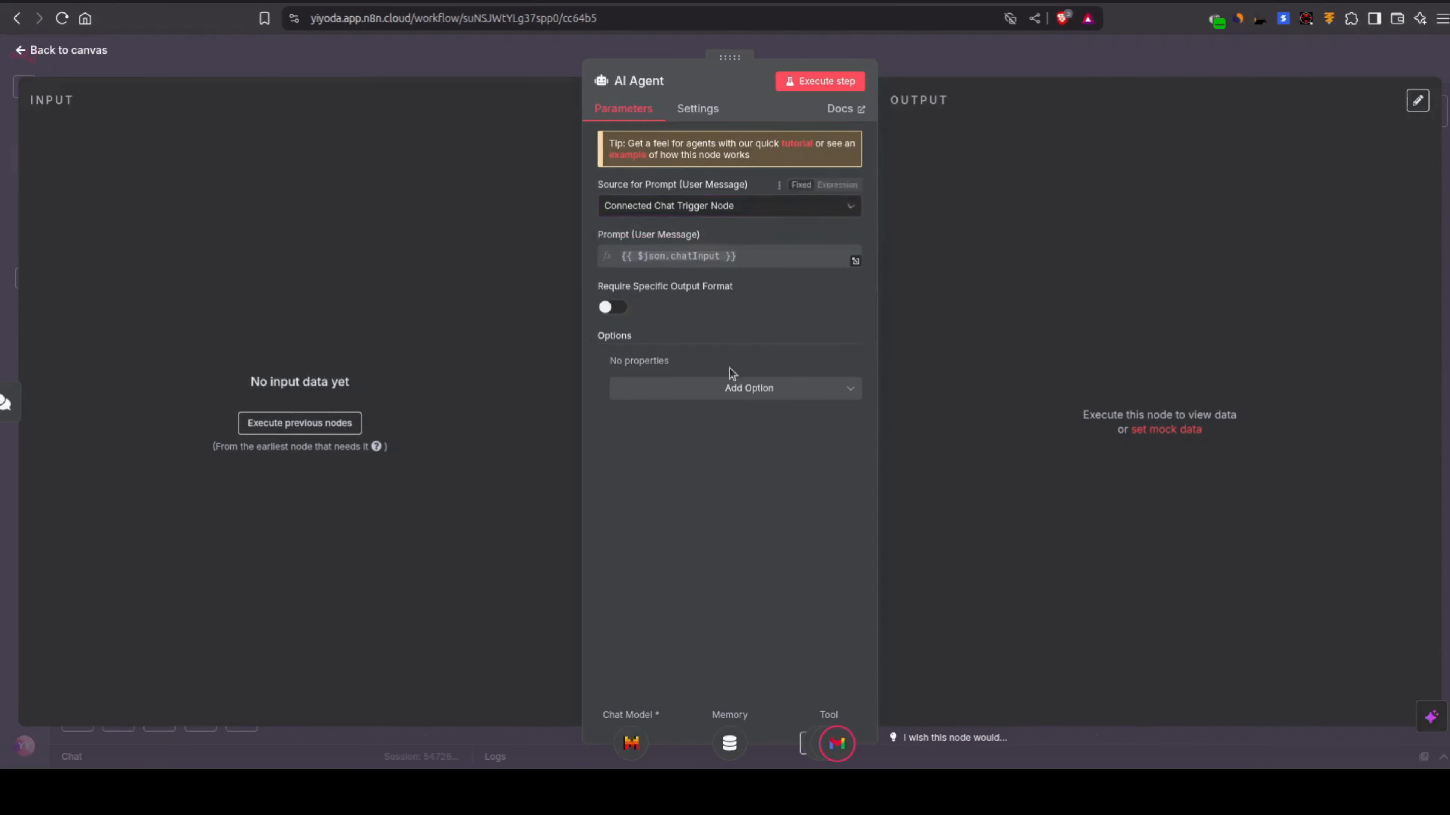
click(675, 396)
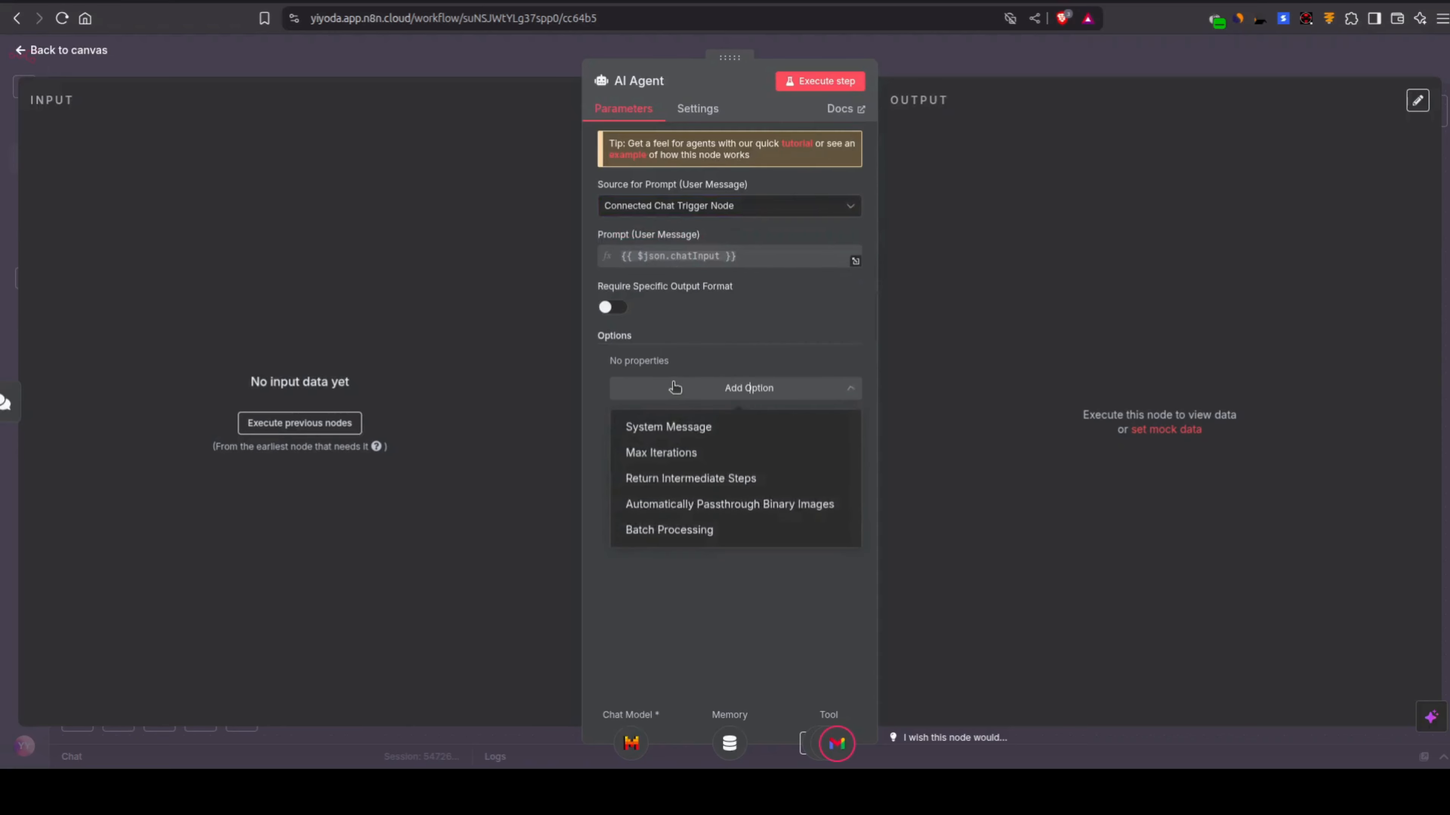
click(676, 426)
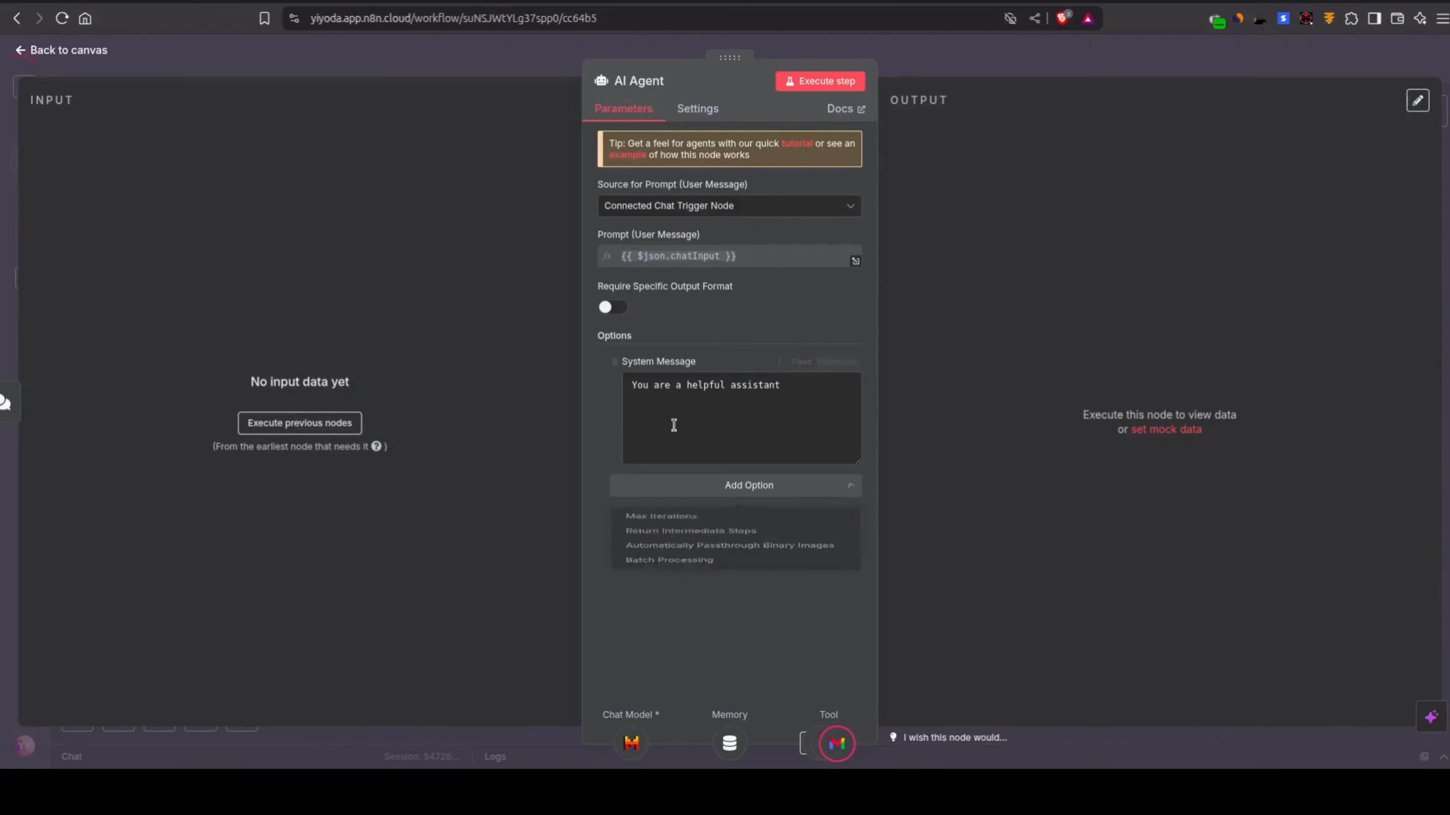
click(844, 363)
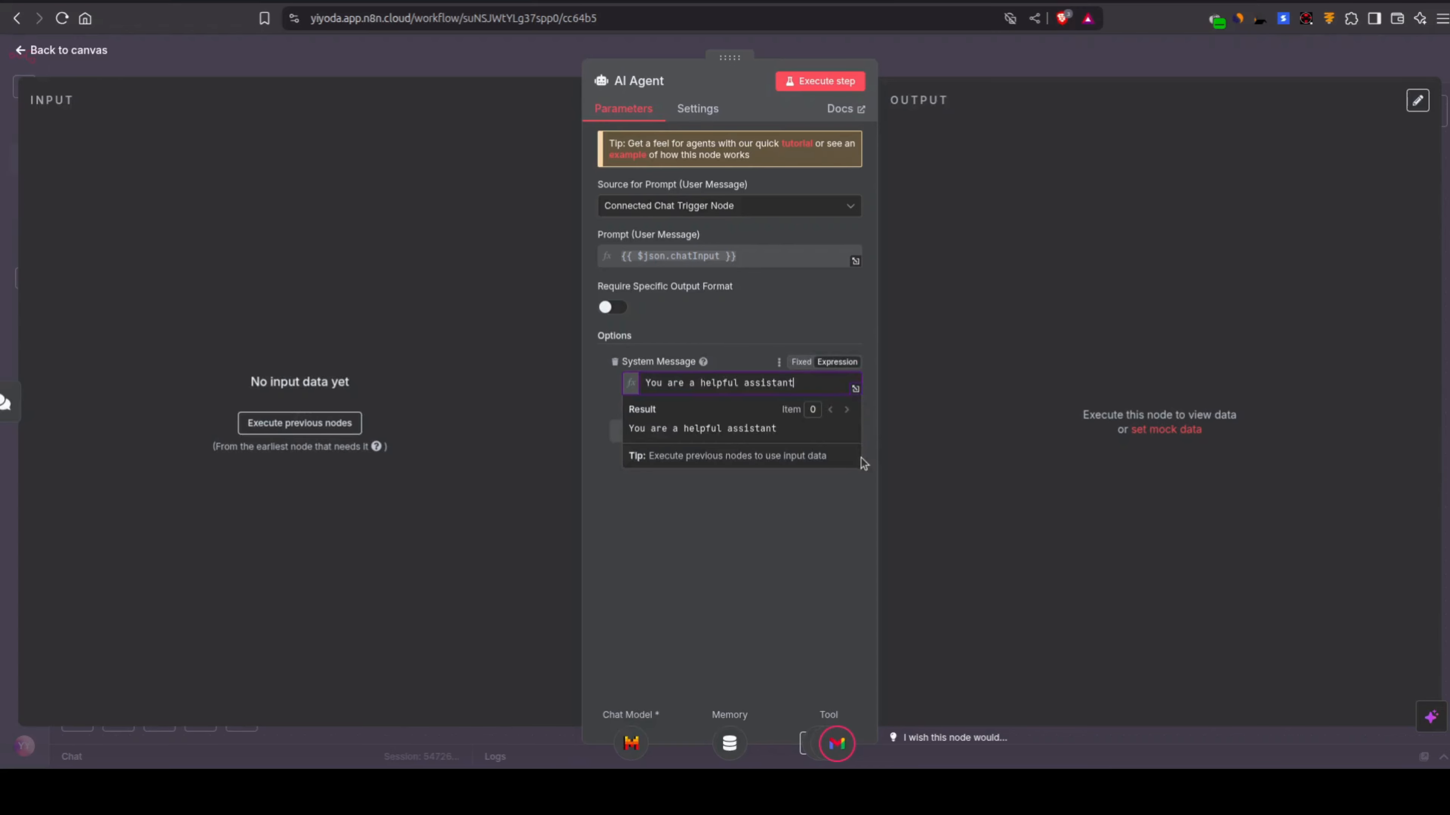
Step: Open the system message in the expanded expression editor and clear its default text
click(854, 391)
click(593, 210)
key(ctrl+a)
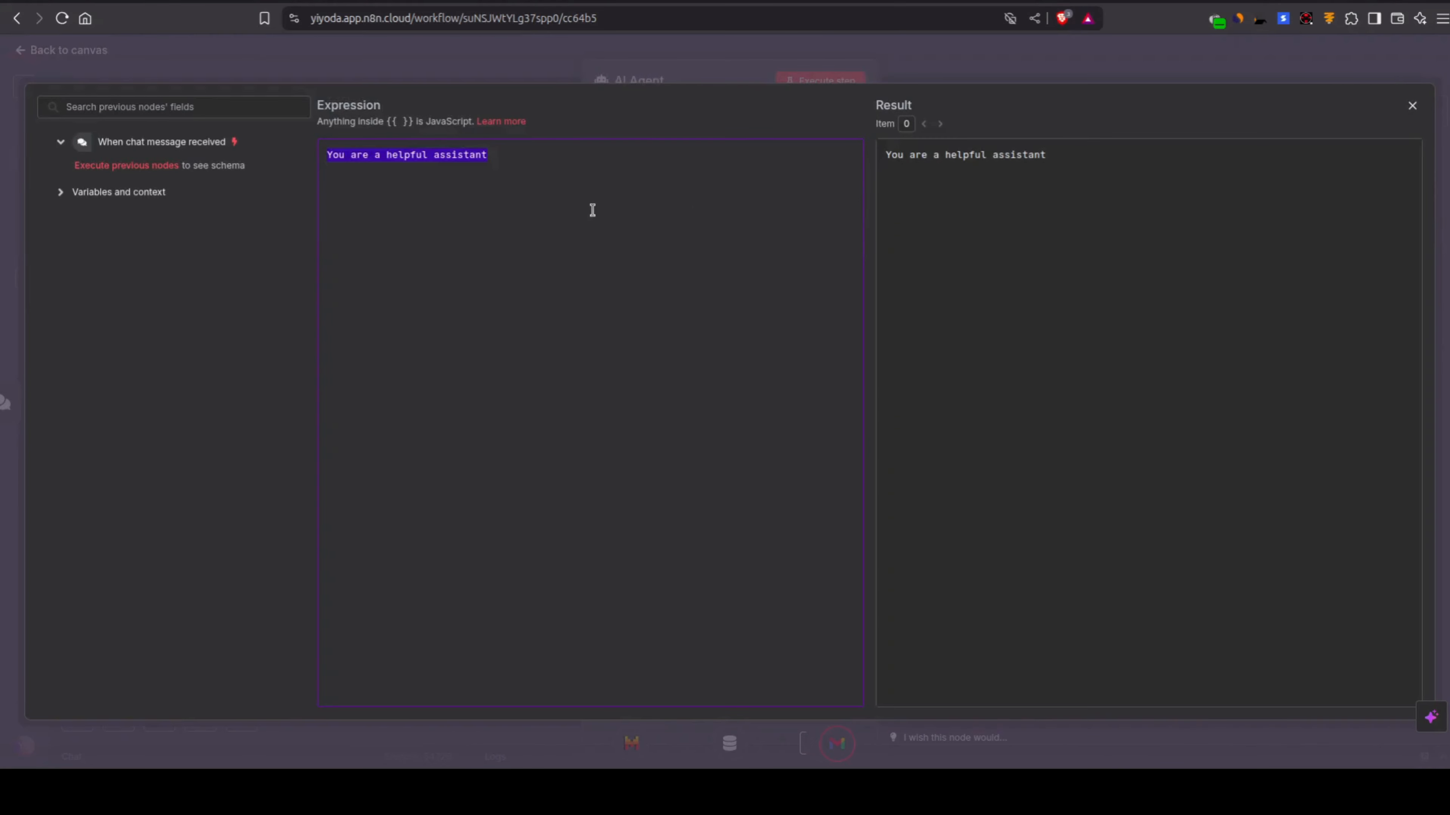
key(BackSpace)
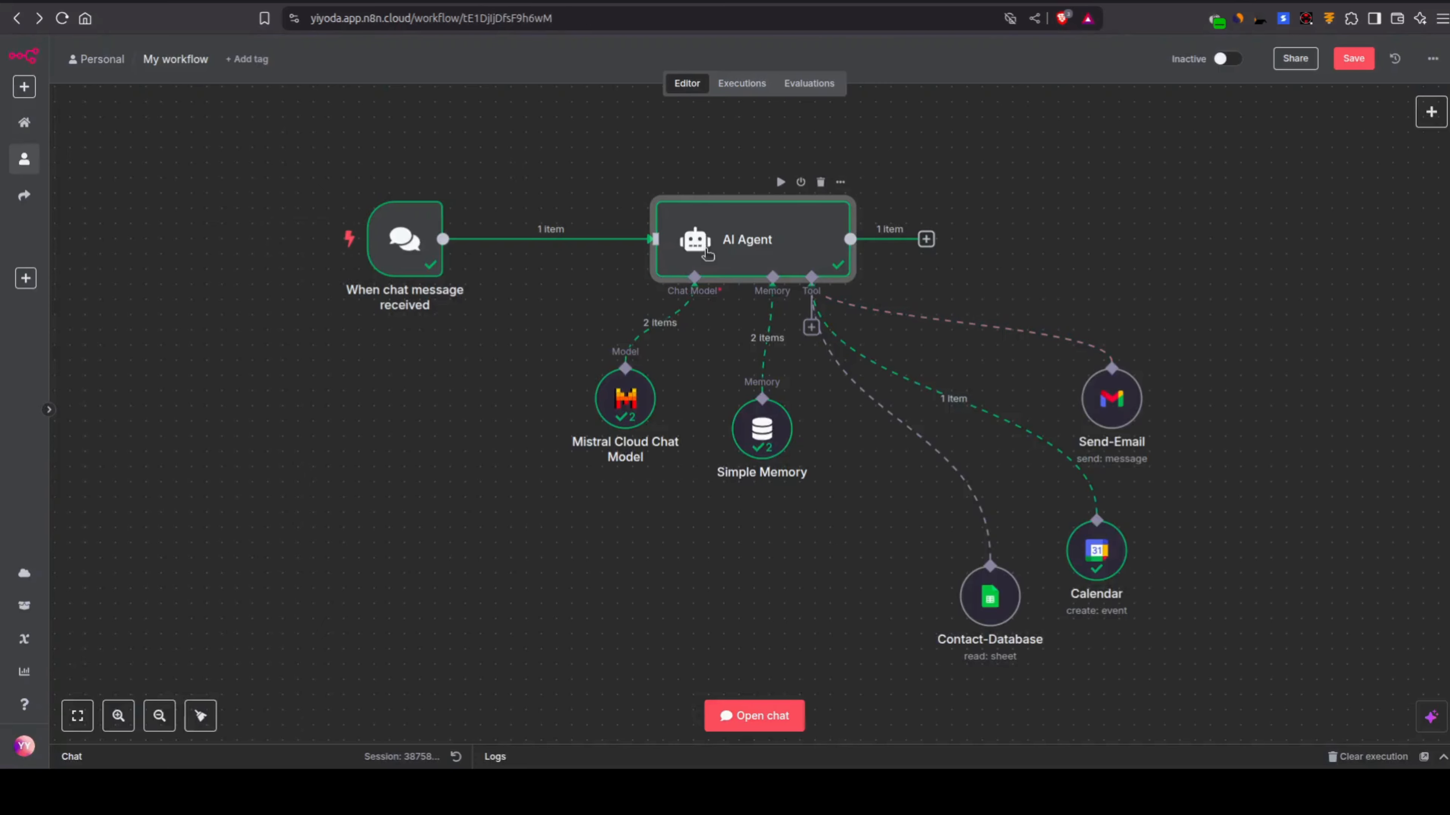
Step: In the existing My workflow, open the AI Agent's system message in the expanded editor and copy its full text
double_click(706, 254)
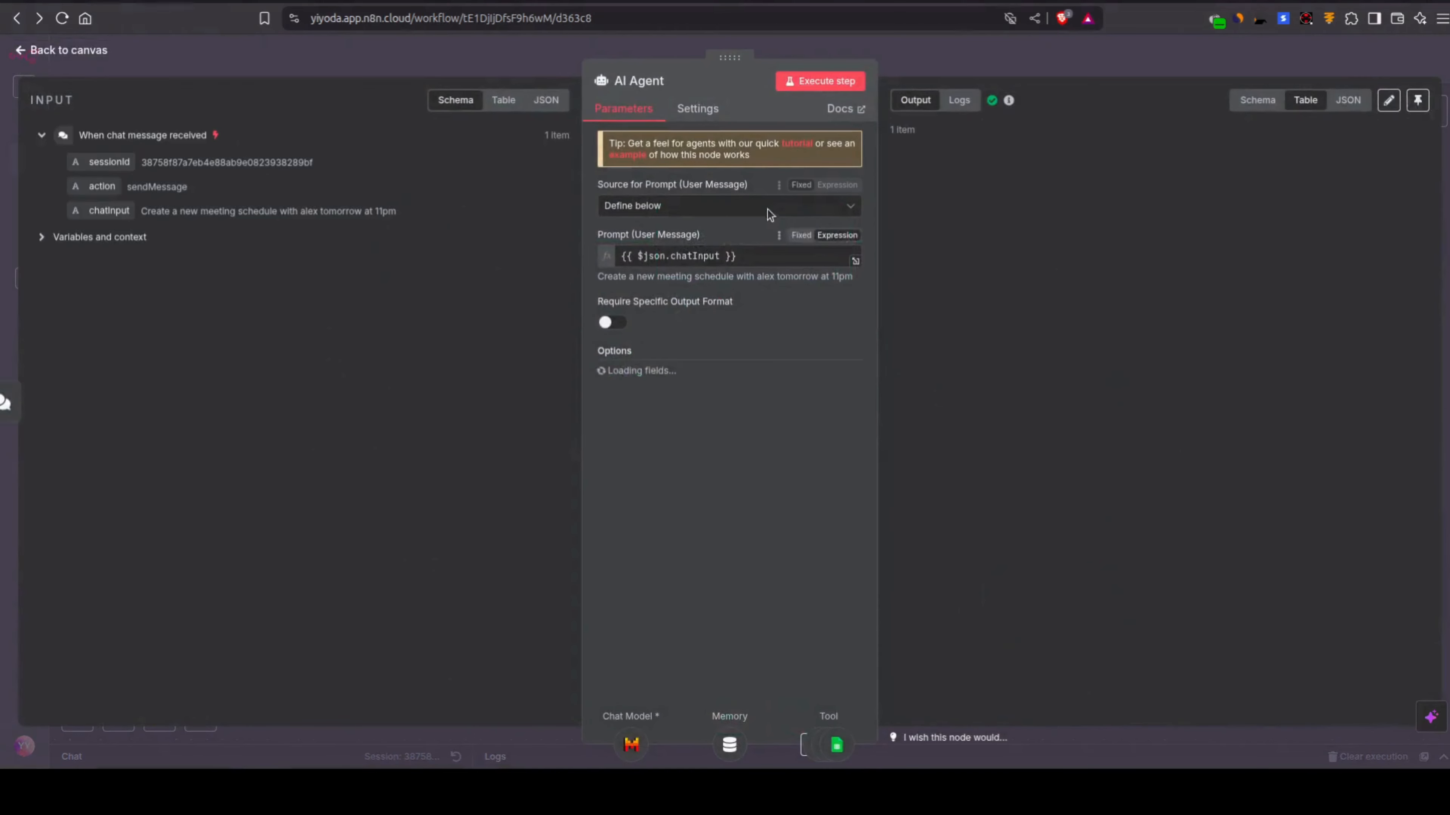
click(855, 473)
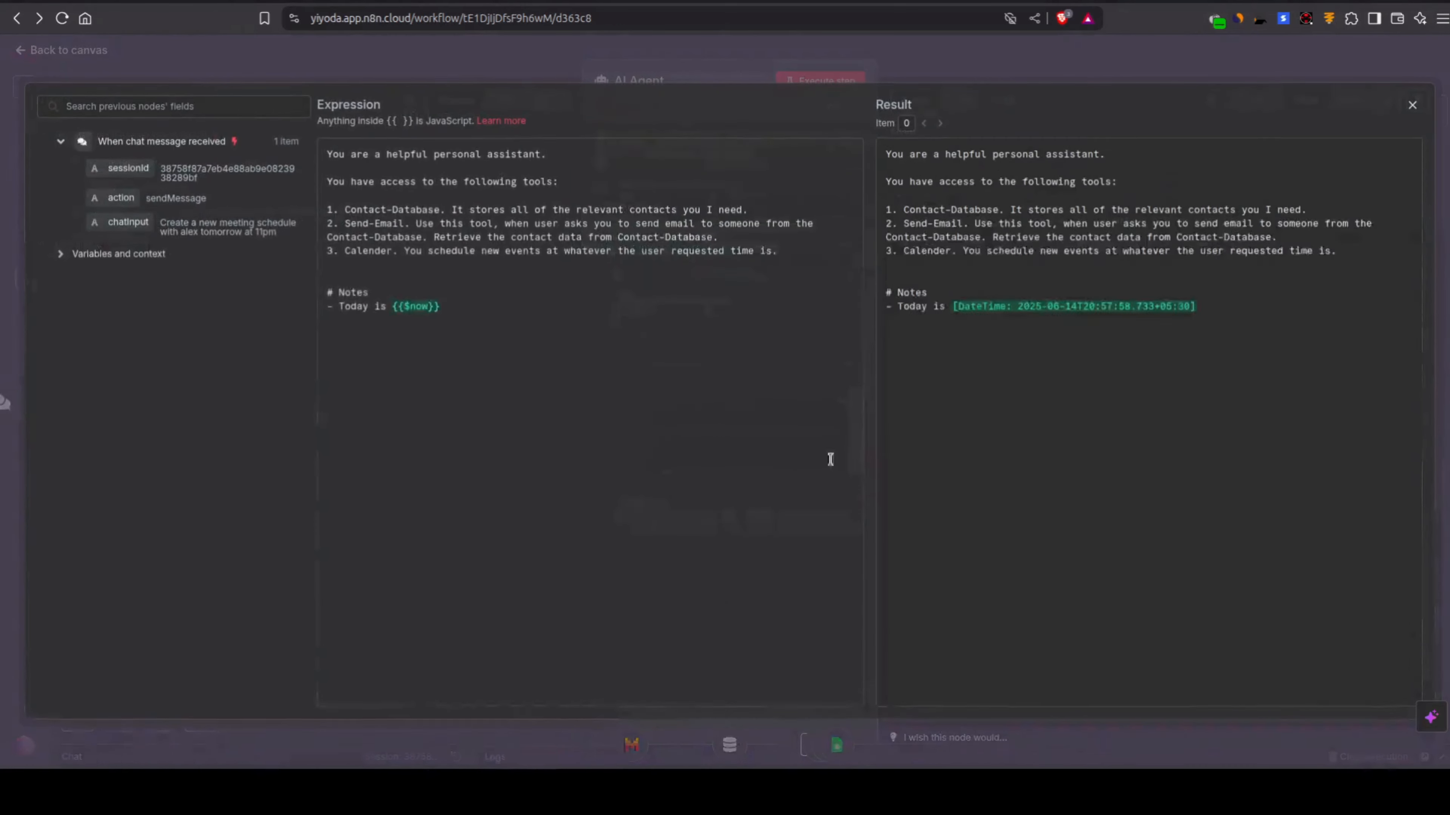
key(ctrl+a)
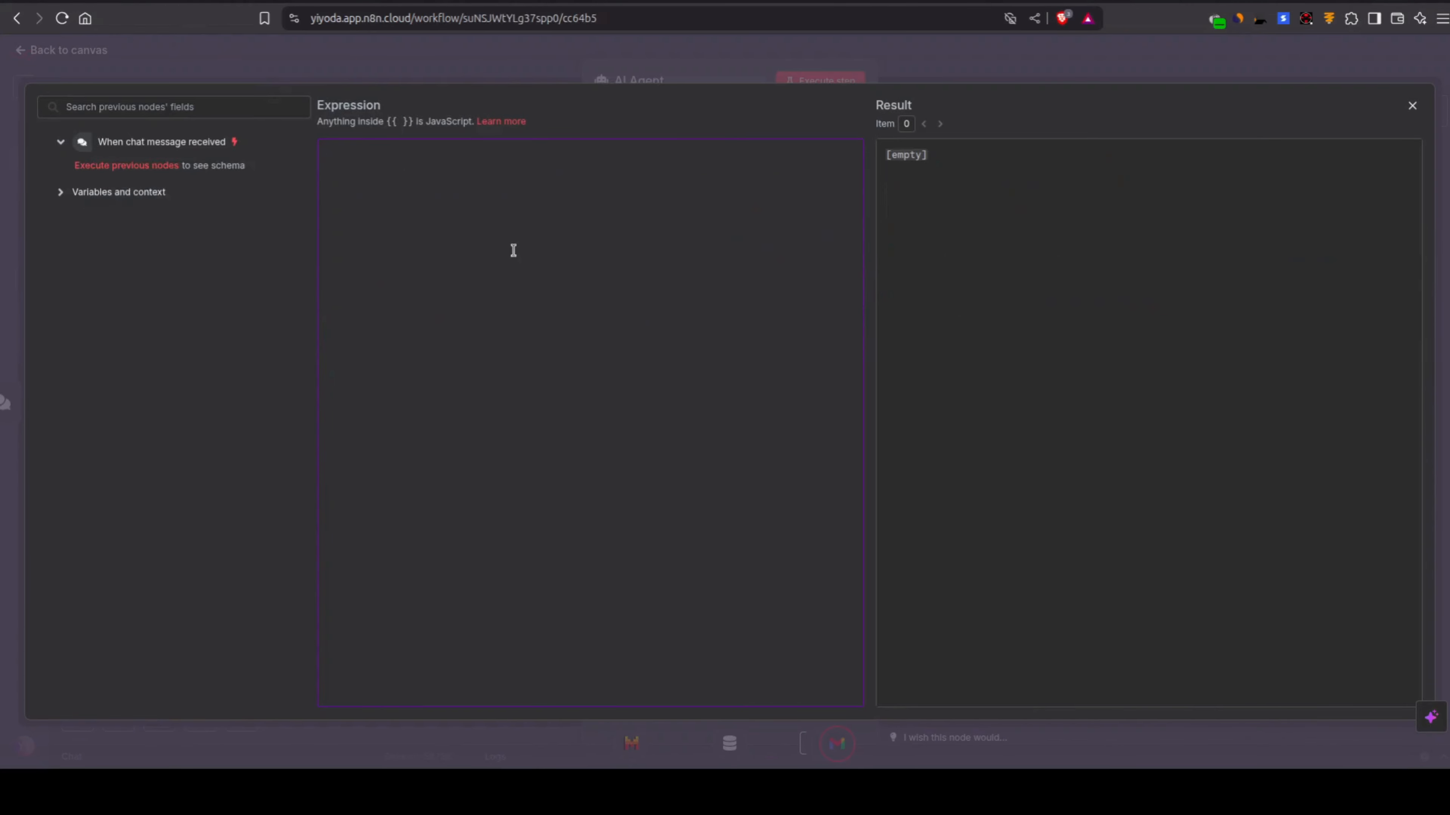
Step: Paste the copied personal-assistant prompt into the system message of the AI Agent in My workflow 2 and return to the canvas
text(You are a helpful personal assistant.  You have access to the following tools:  1. Contact-Database. It stores all of the relevant contacts you I need. 2. Send-Email. Use this tool, when user asks you to send email to someone from the Contact-Database. Retrieve the contact data from Contact-Database. 3. Calender. You schedule new events at whatever the user requested time is.   # Notes - Today is {{$now}})
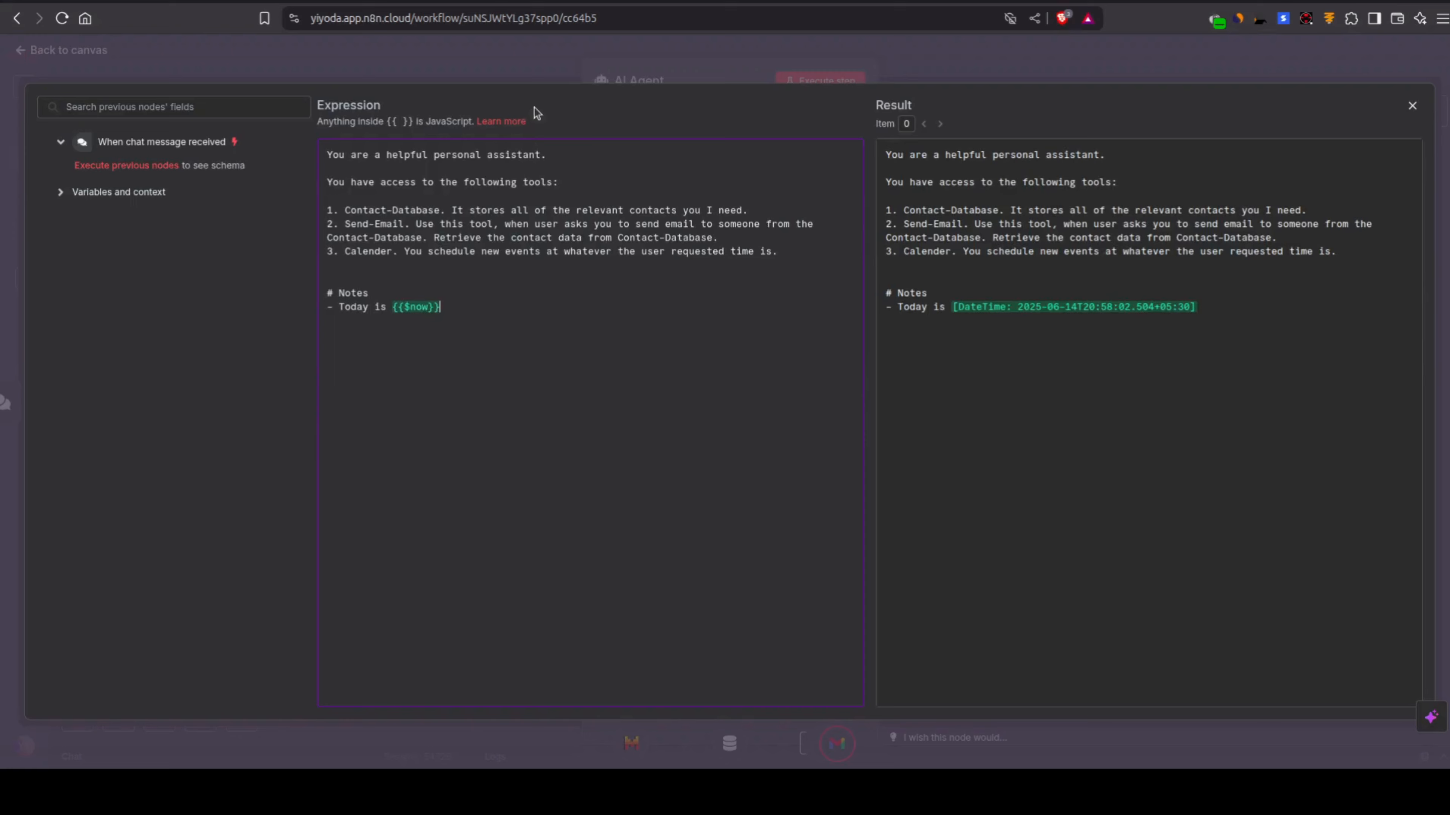
click(520, 64)
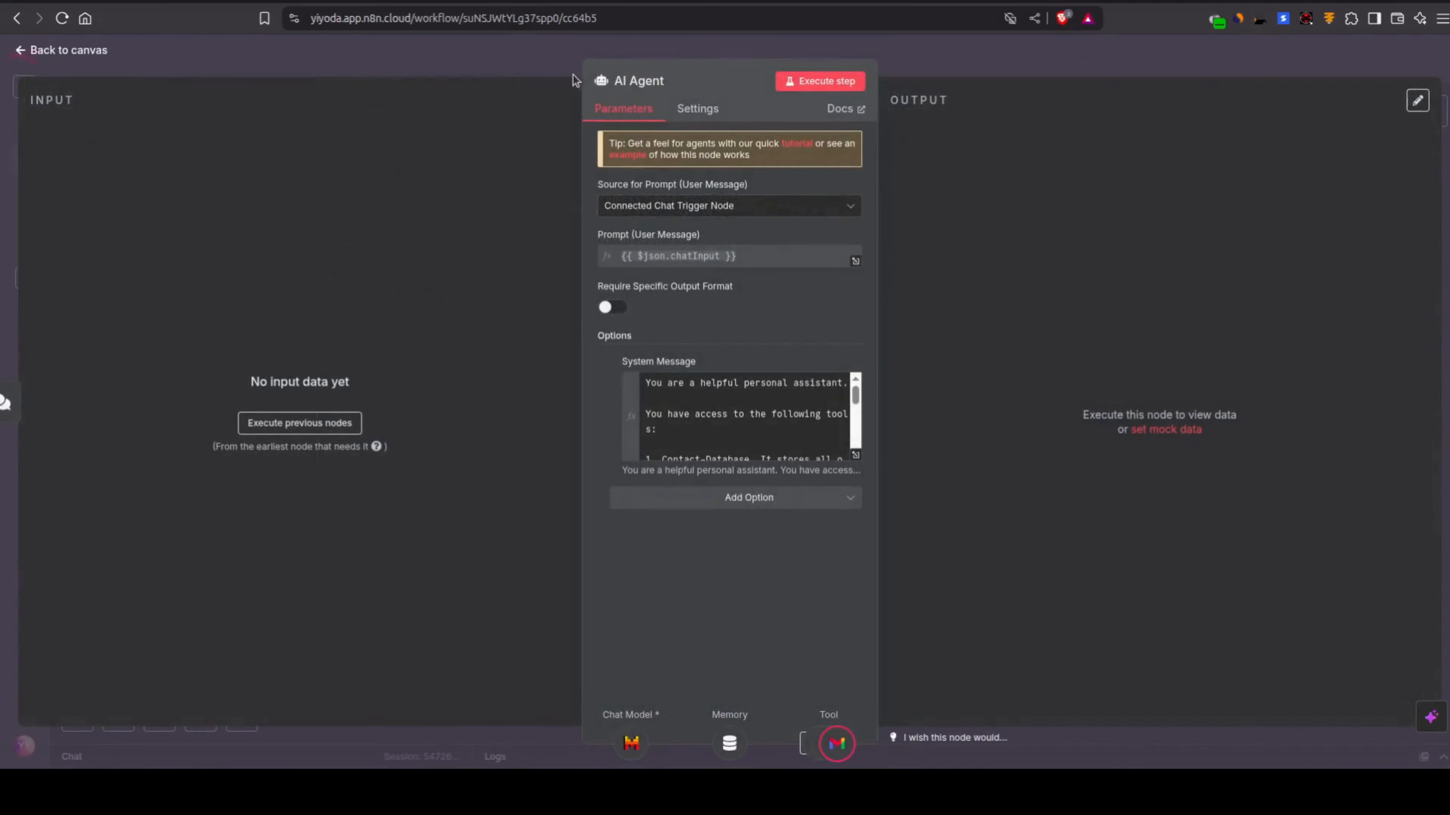
click(511, 51)
Step: Move the Google Calendar node up so it sits to the left of the Gmail node
drag(1138, 664, 1082, 558)
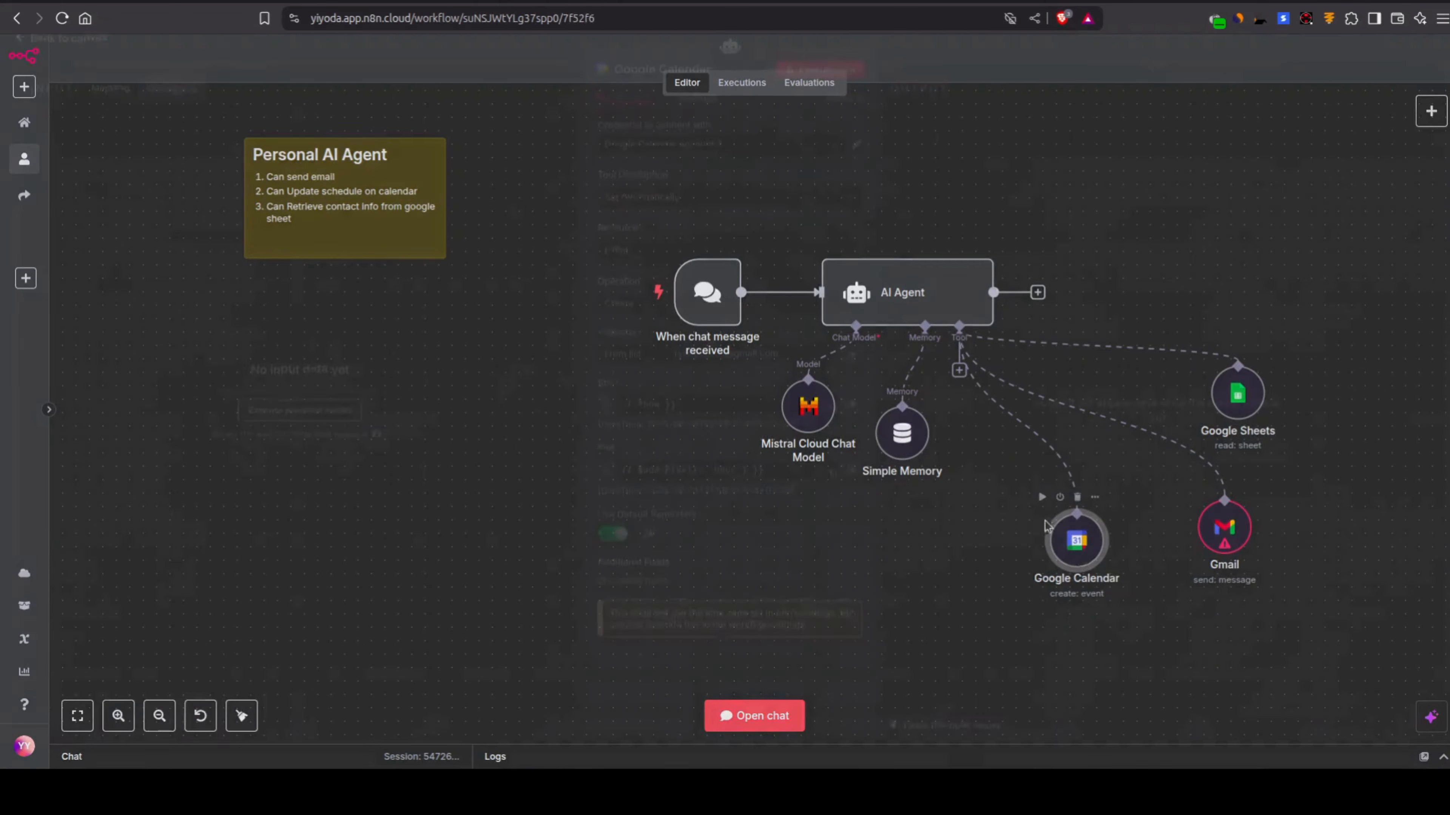
Step: Close the AI Agent's expression editor in My workflow and rename the Google Calendar node in My workflow 2 as Calendar
double_click(1080, 557)
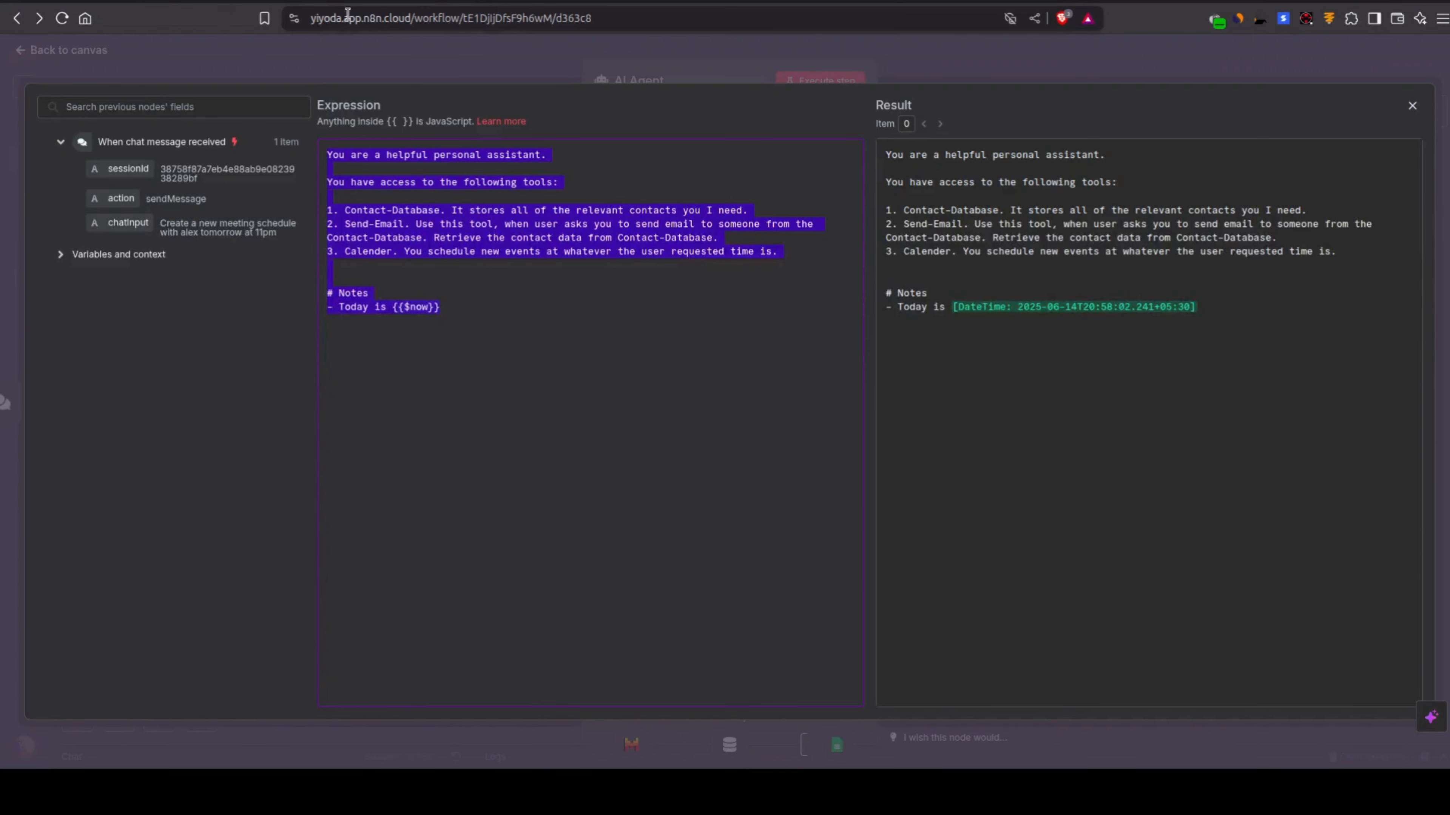
click(387, 59)
click(388, 59)
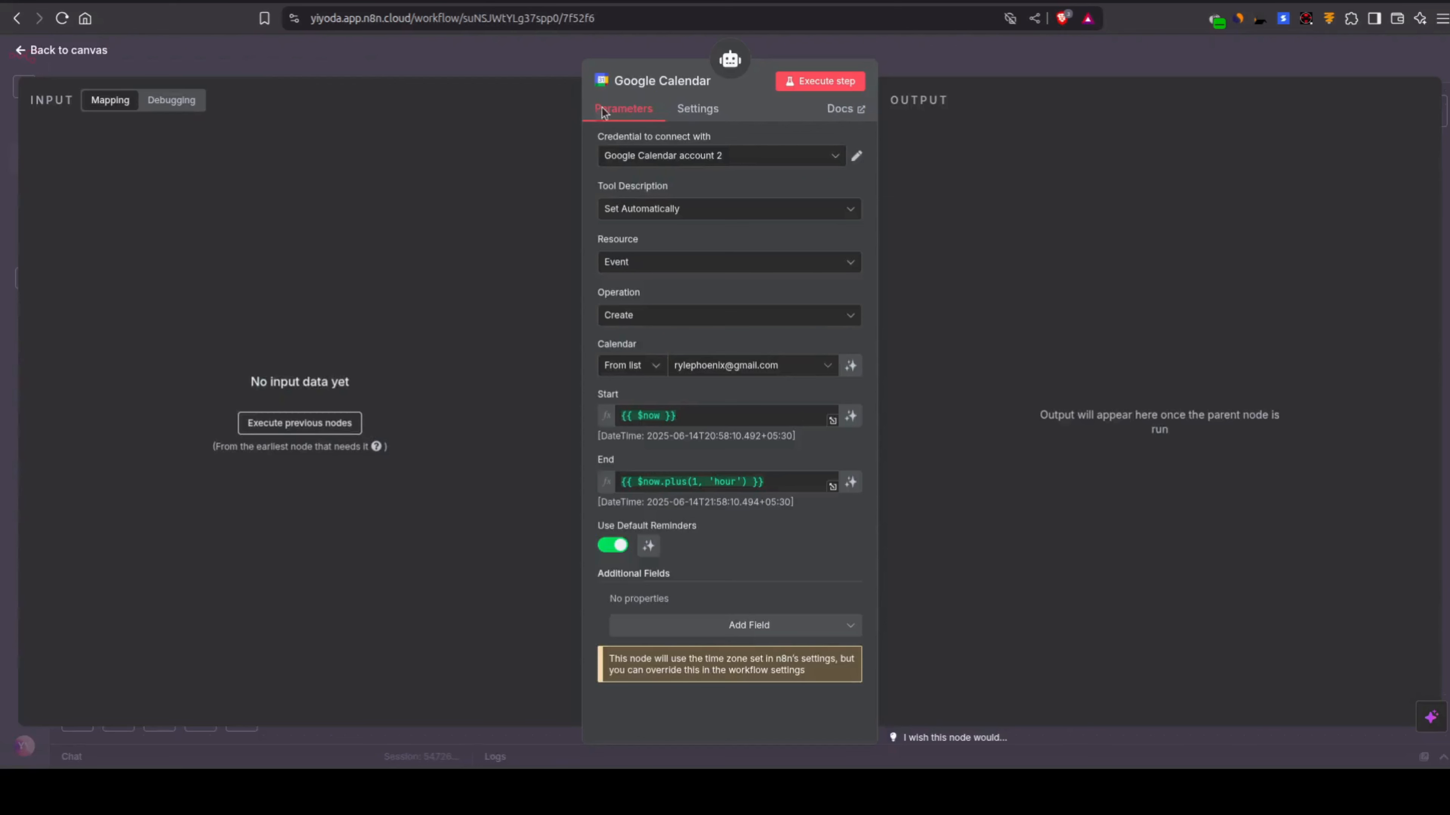
click(672, 89)
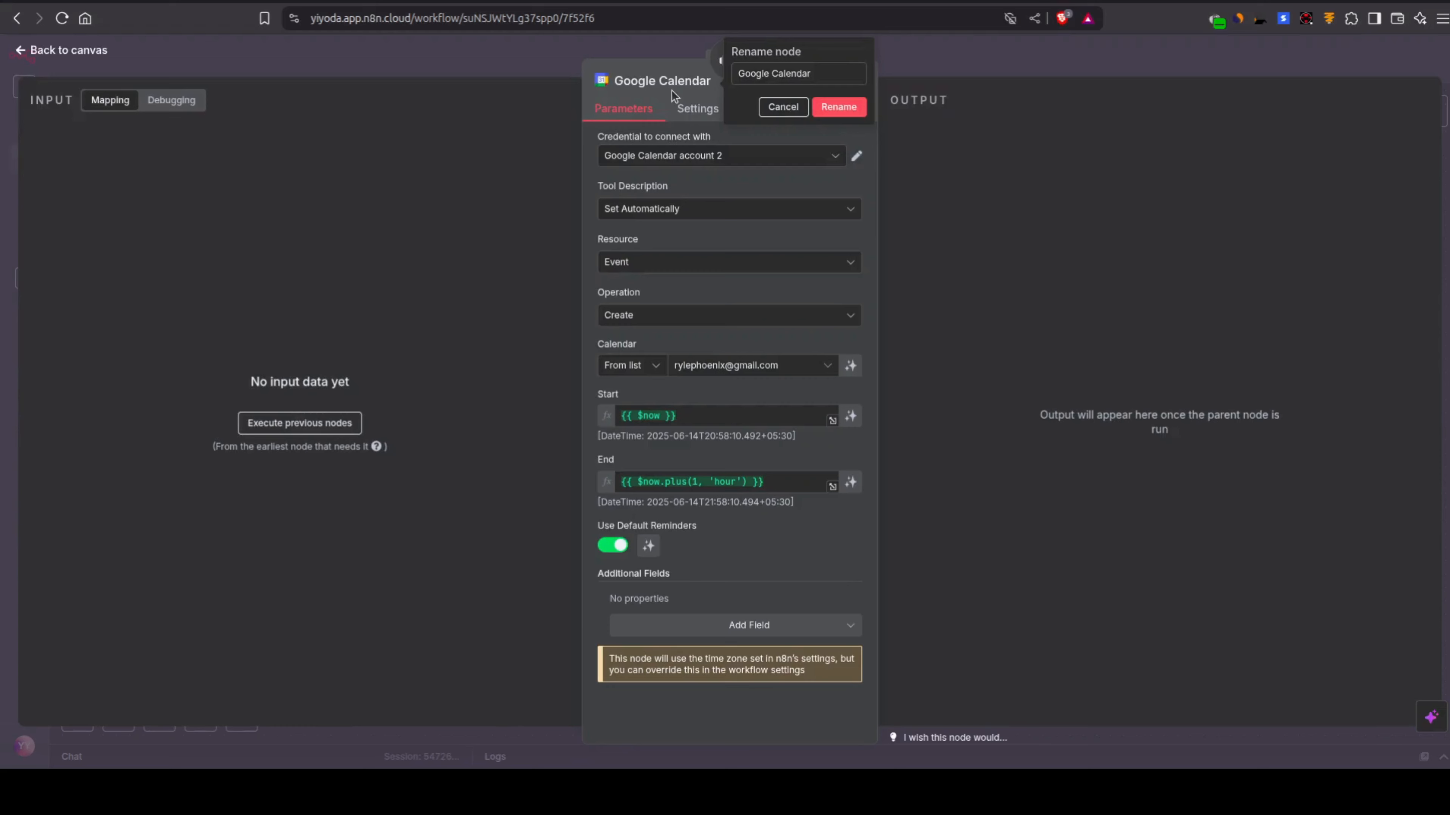
click(769, 72)
key(ctrl+BackSpace)
key(Return)
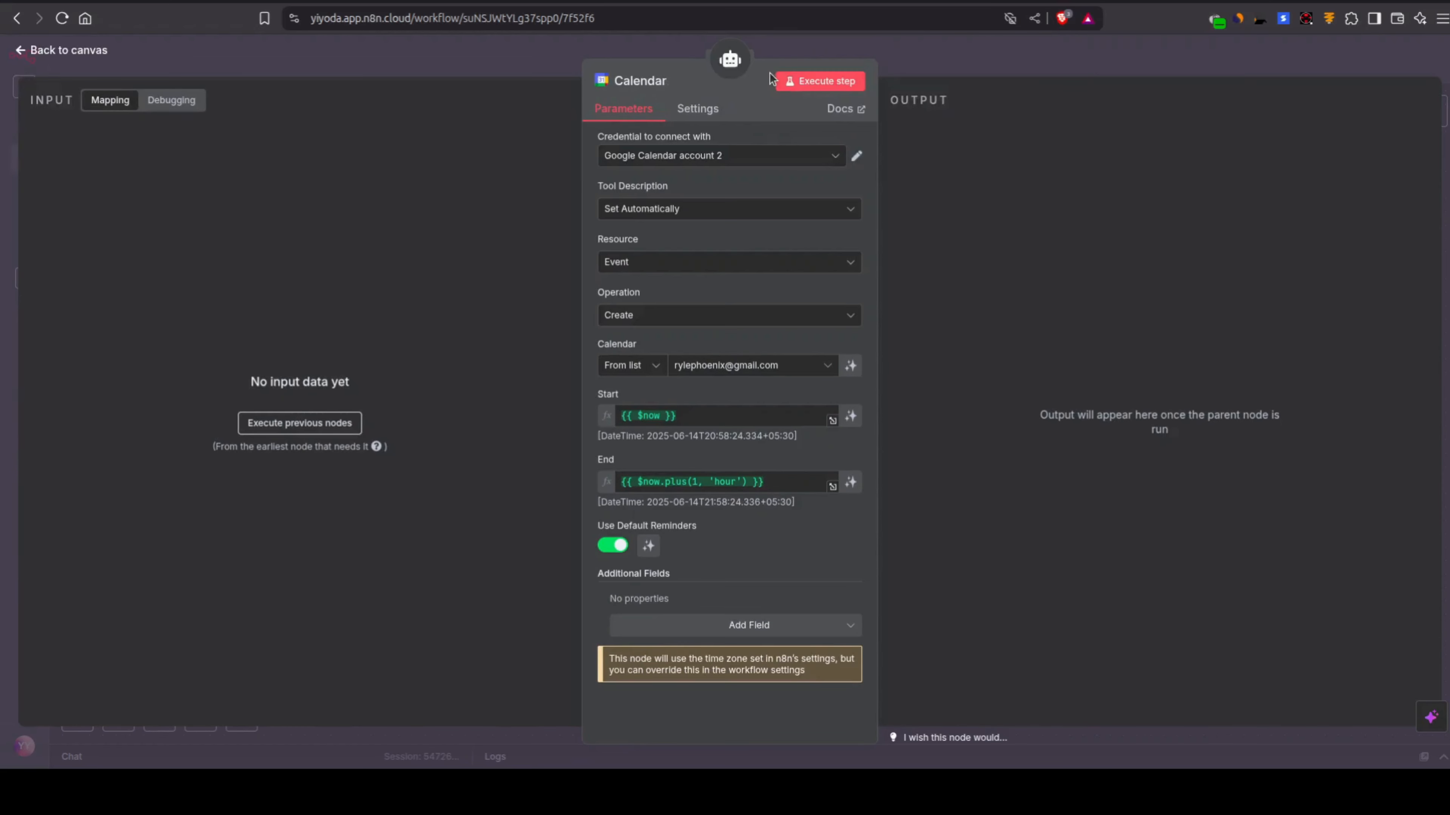
Step: Set Calendar's manual description to My workflow's text "This Google calendar tool is used to set up events when there are attendees required in the event."
click(664, 211)
click(665, 295)
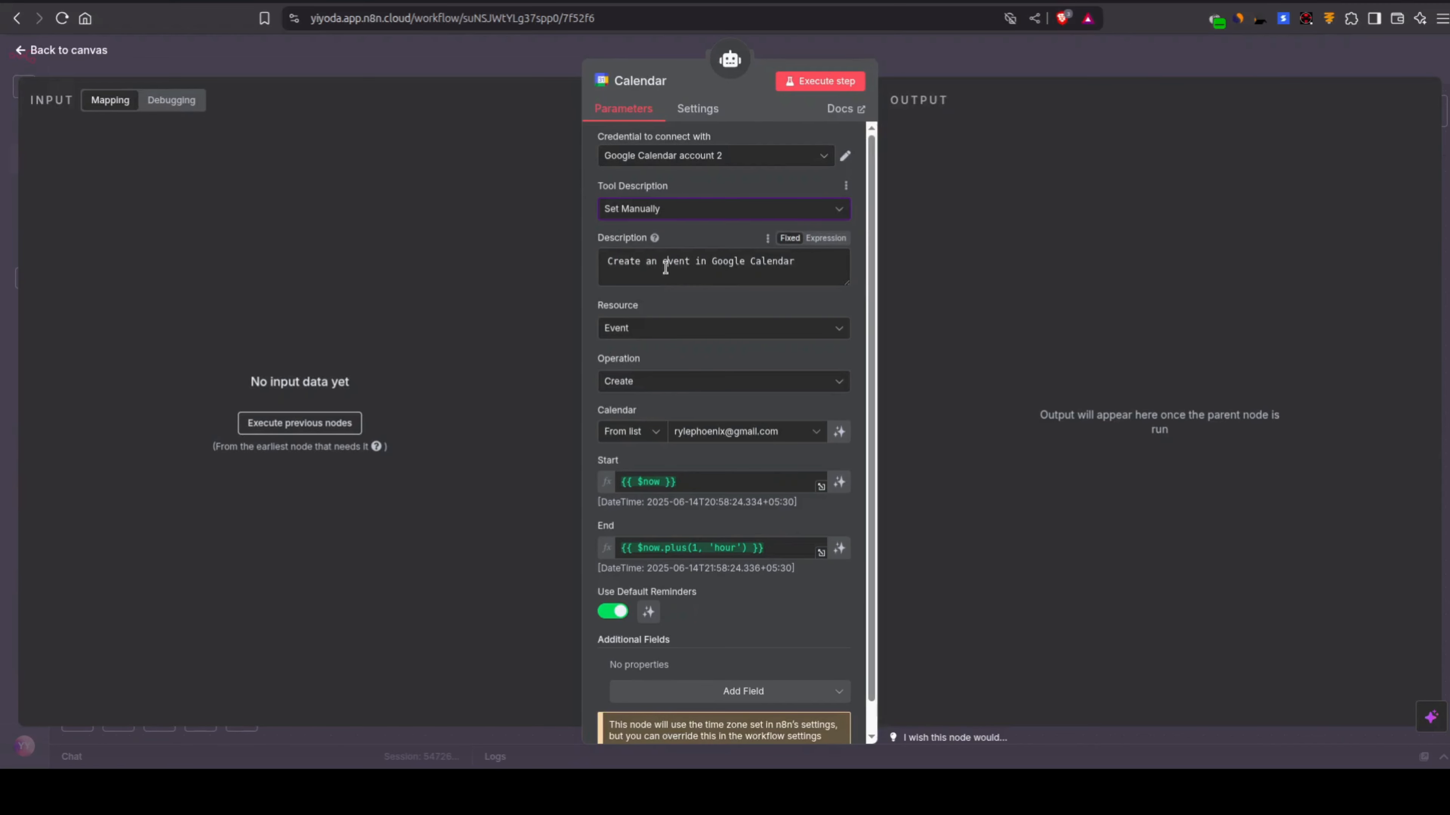
triple_click(666, 267)
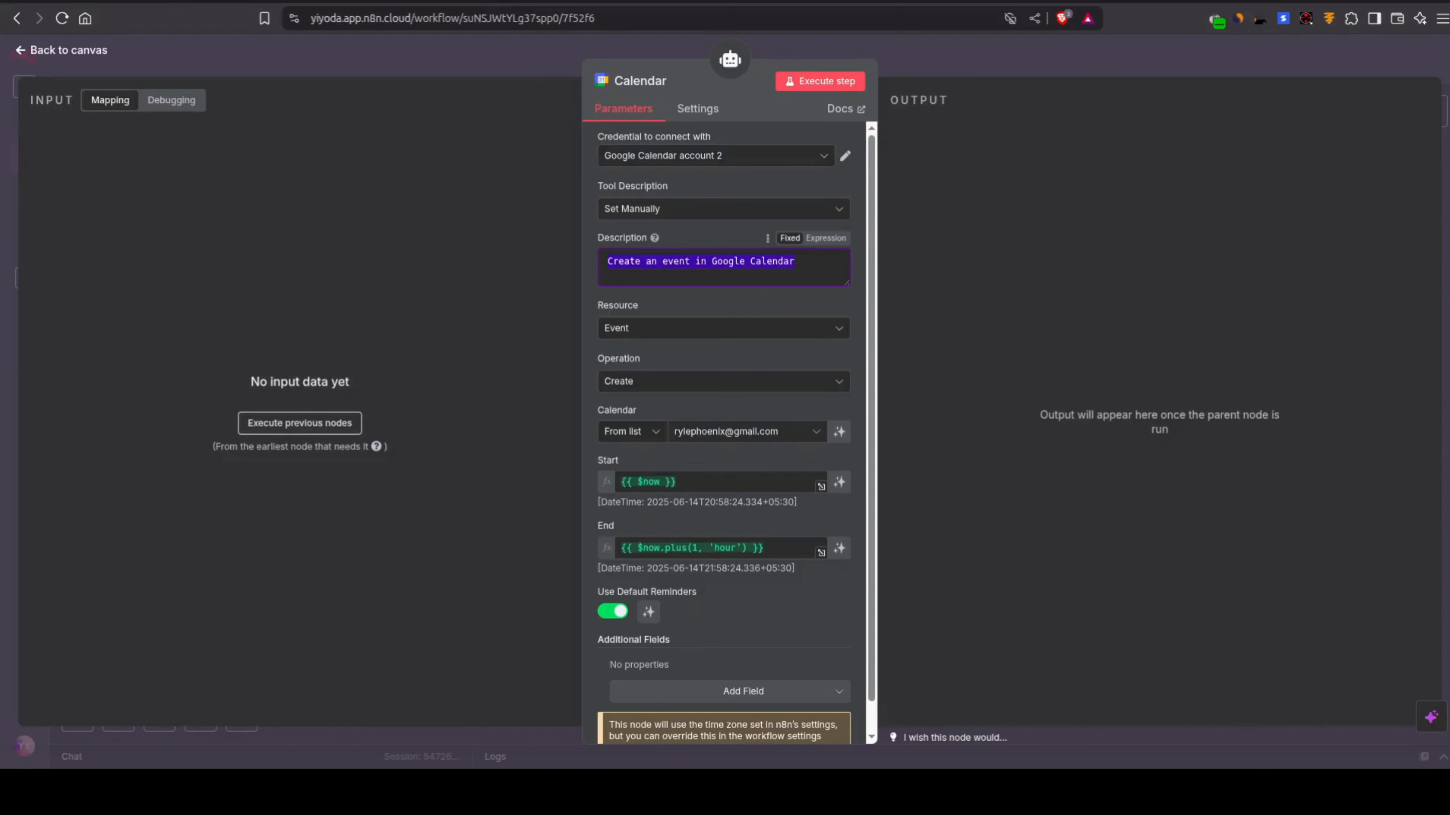
key(Escape)
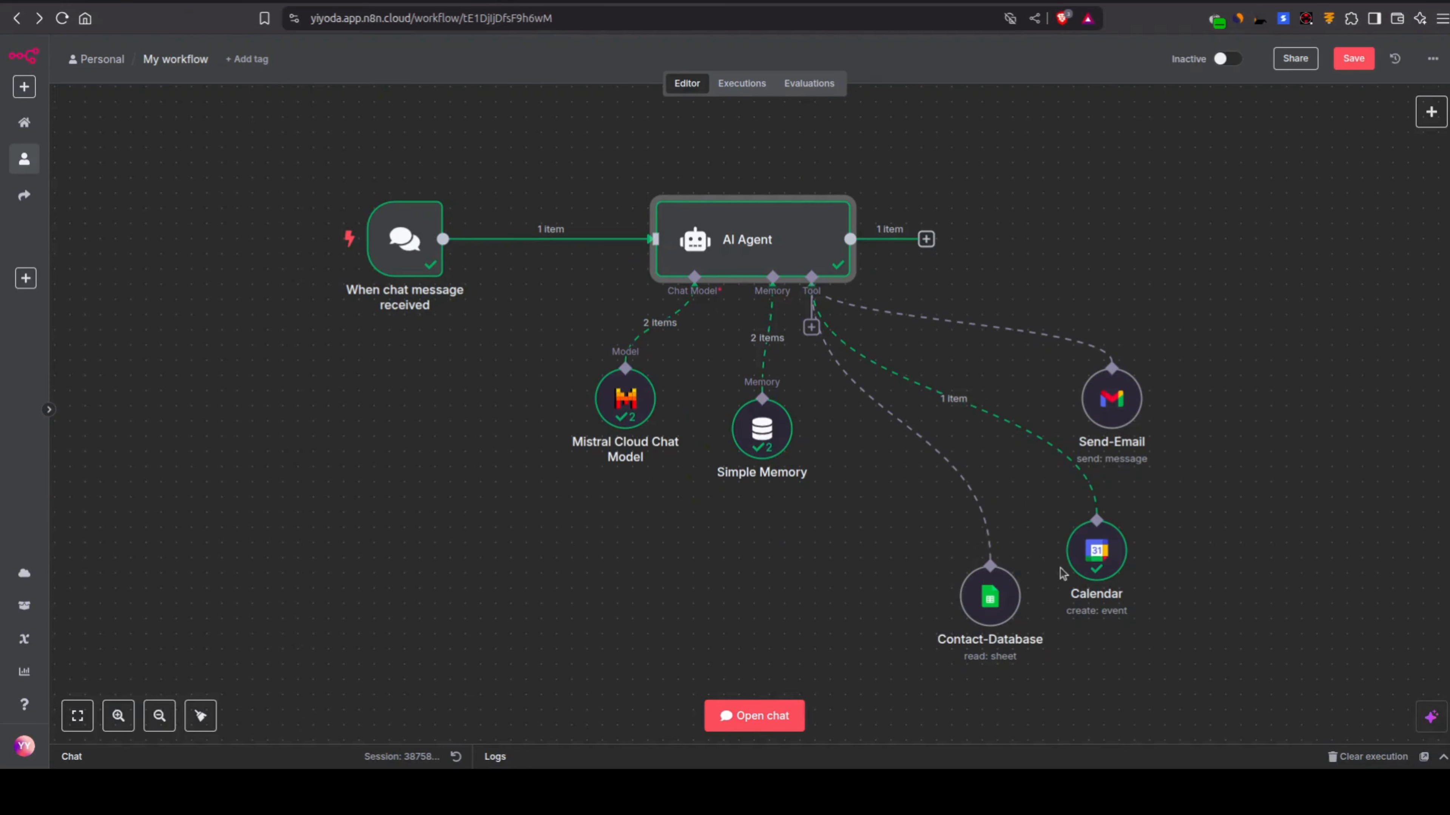
click(1093, 552)
double_click(1093, 551)
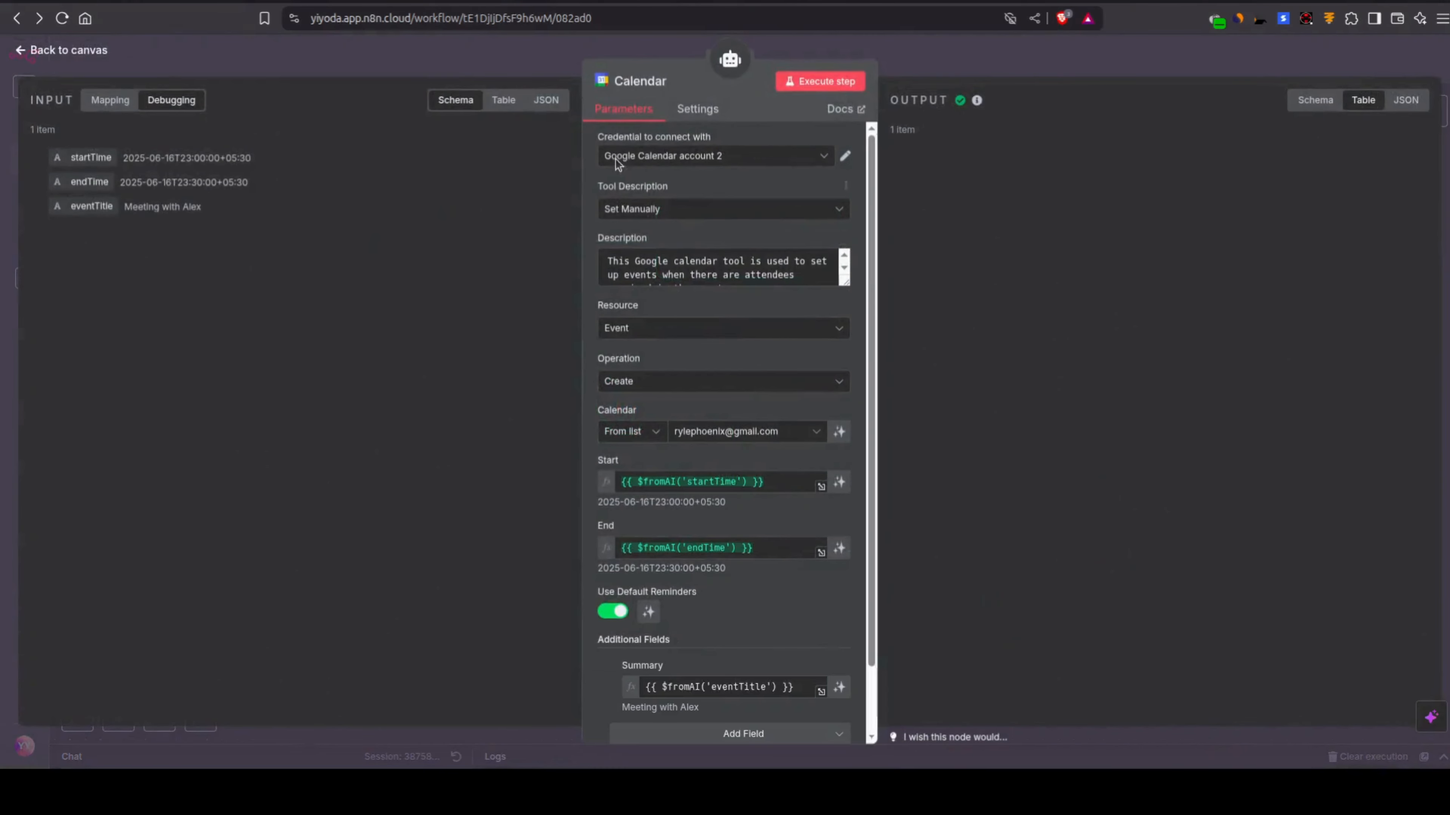
triple_click(702, 260)
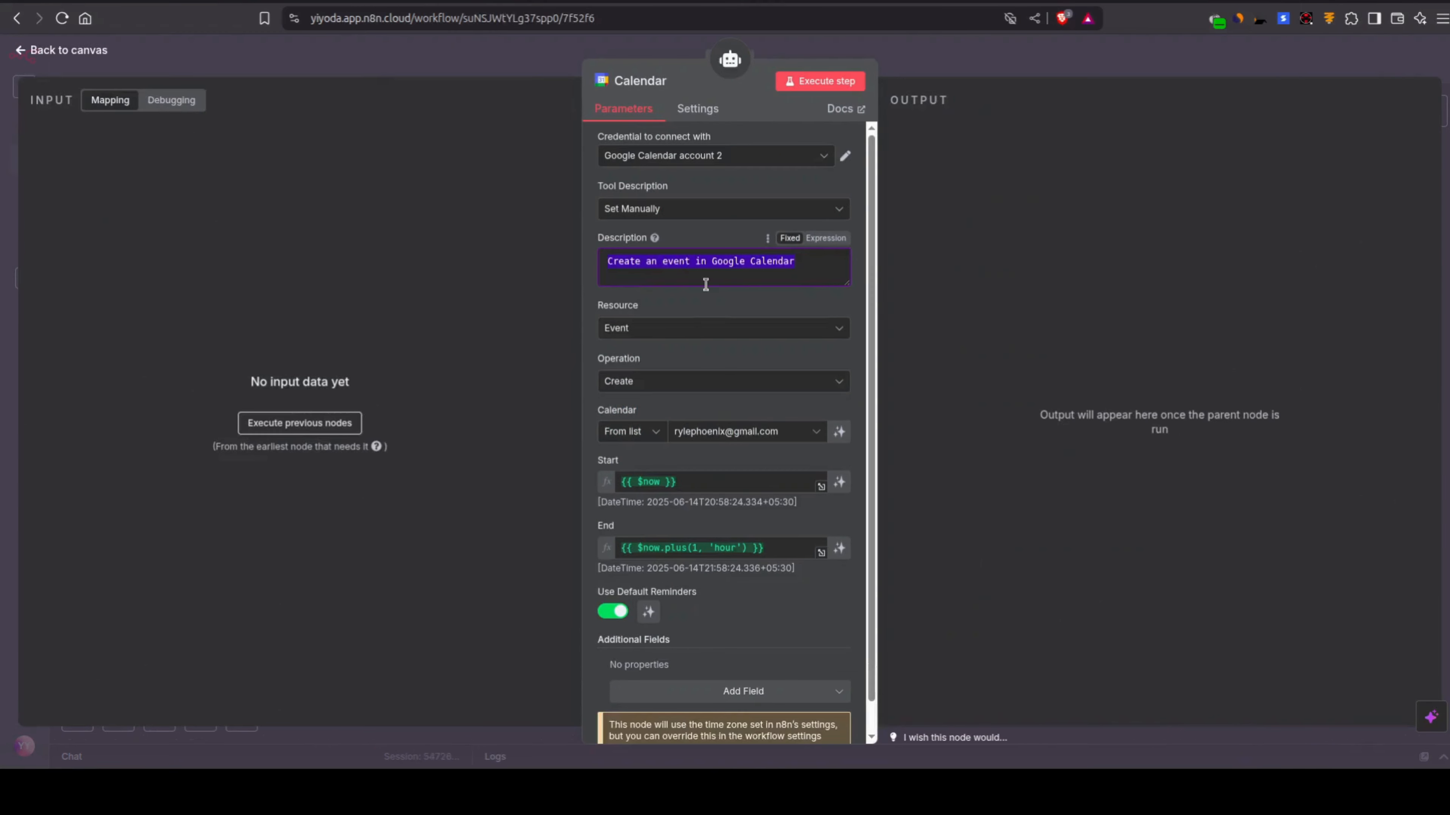
text(This Google calendar tool is used to set up events when there are attendees required in the event.)
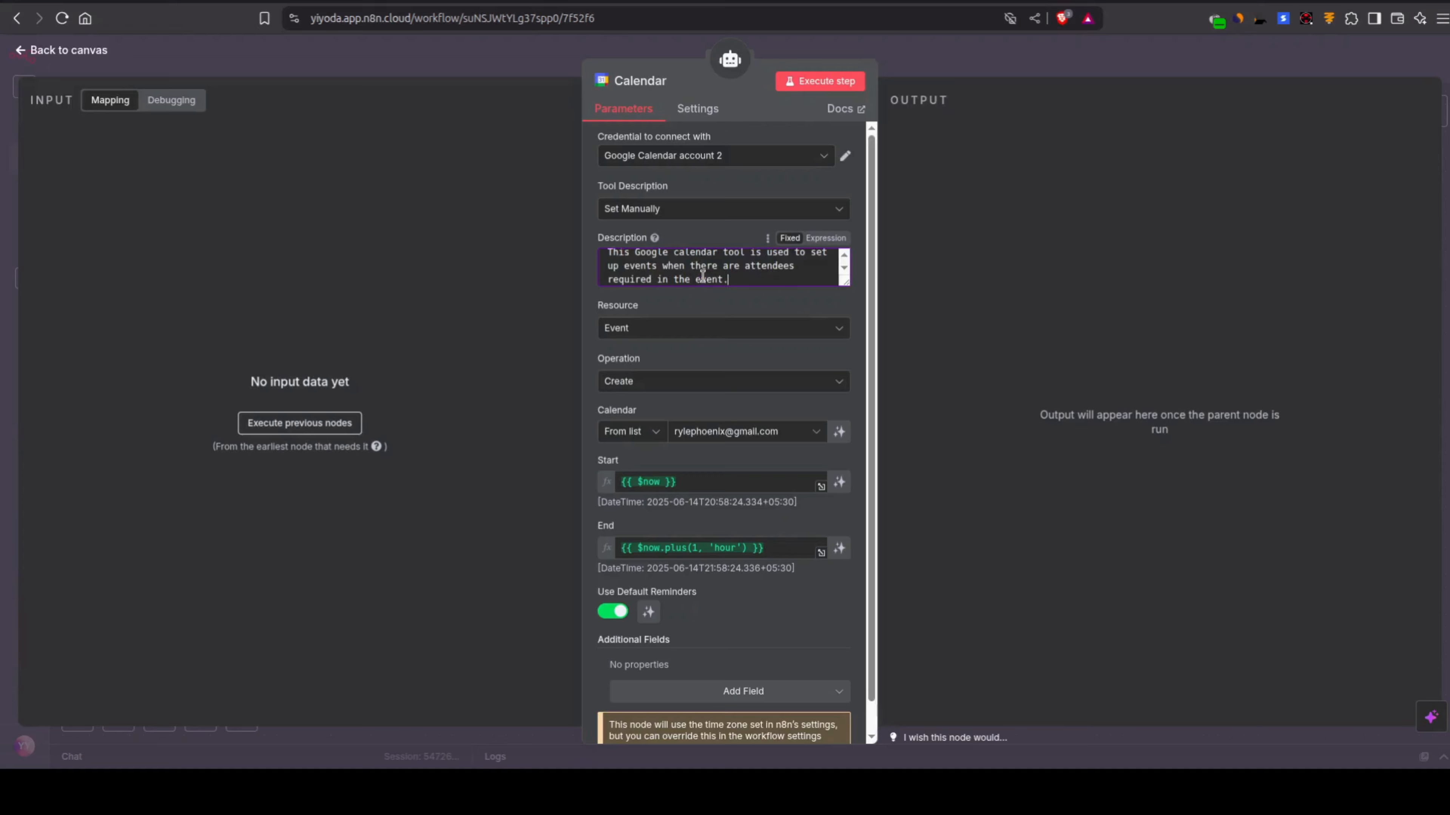
text(.)
click(509, 71)
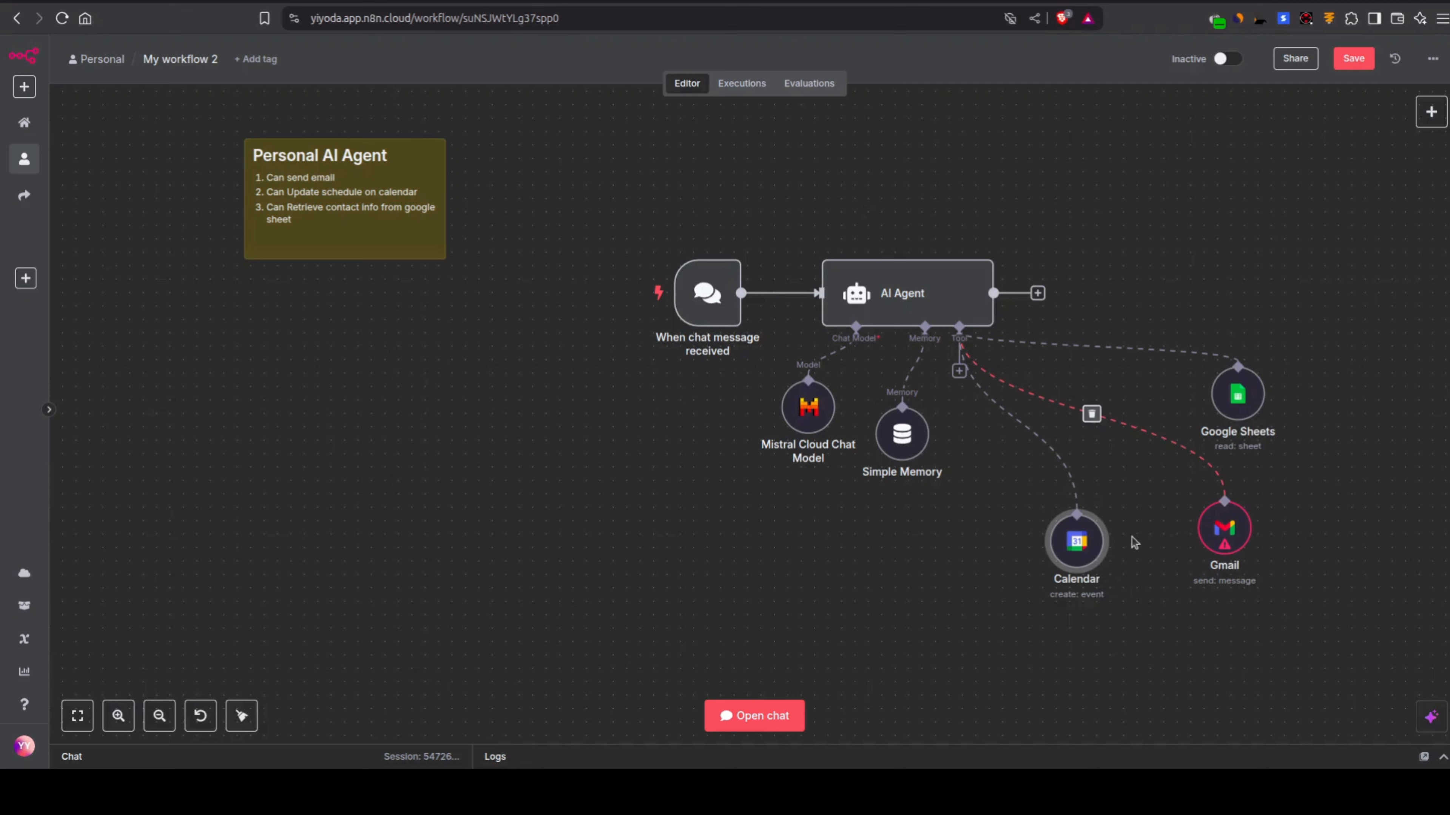
Step: Rename the Google Sheets node in My workflow 2 as Contact-Database
double_click(1233, 418)
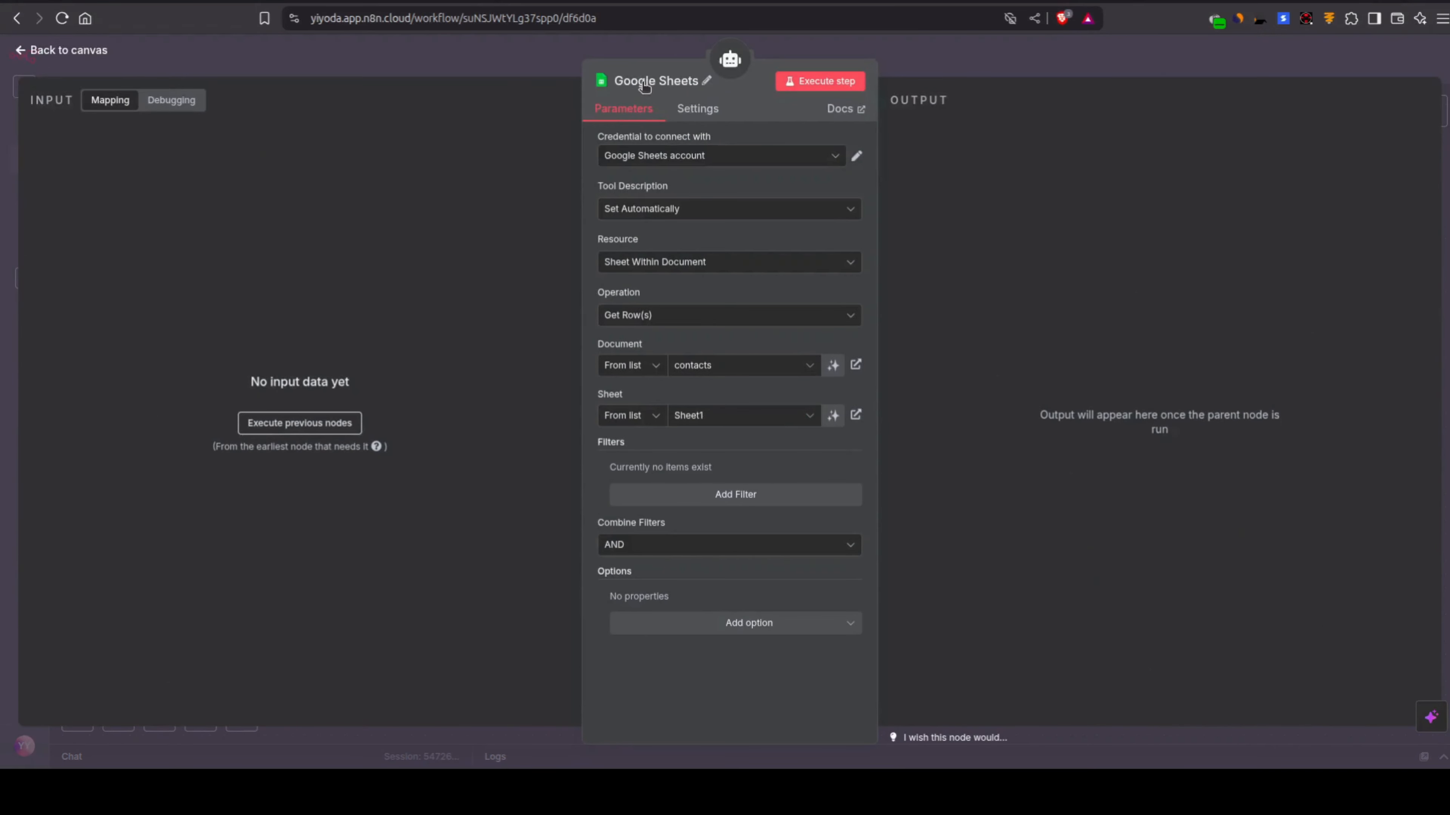
click(645, 83)
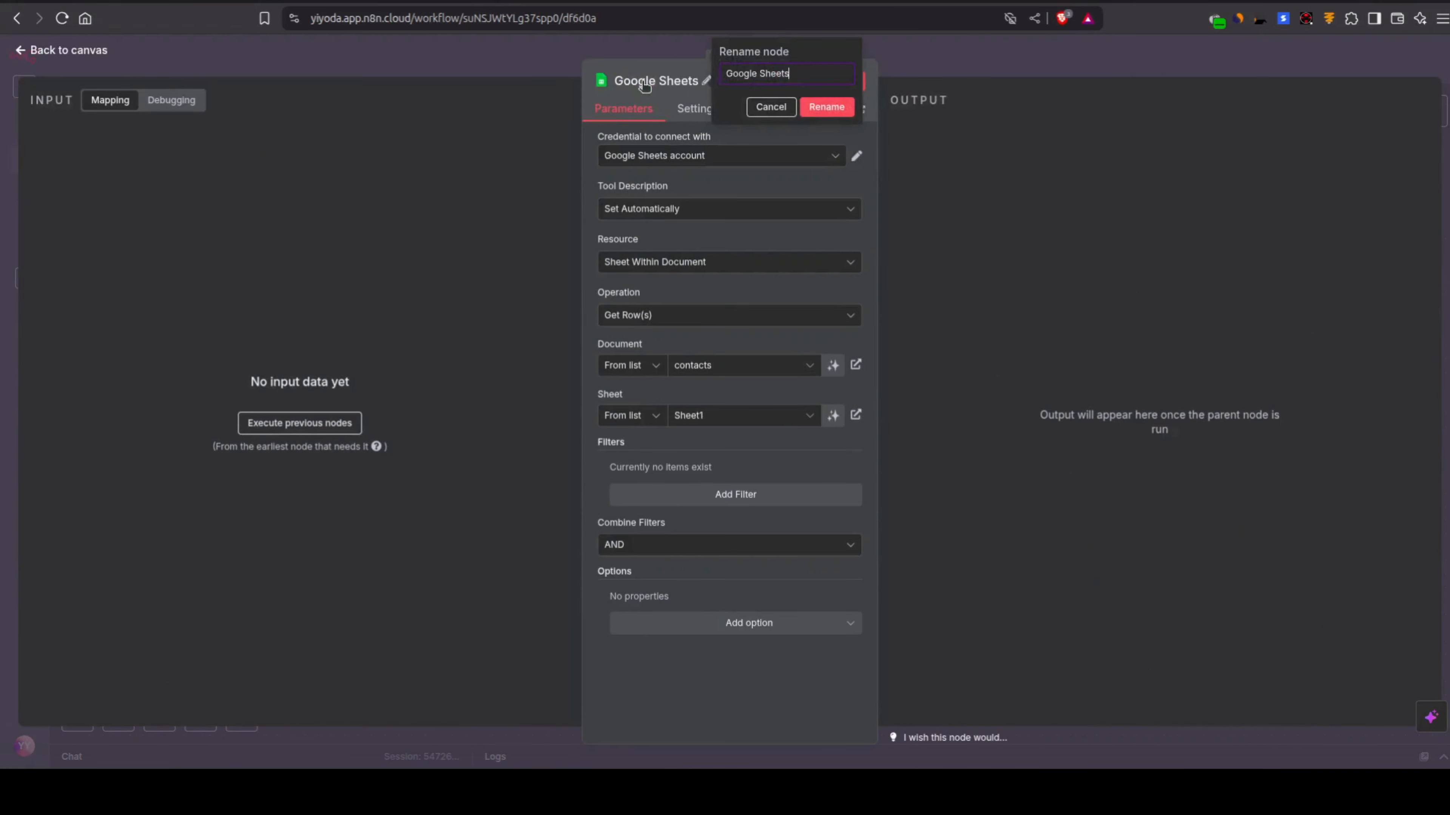
triple_click(739, 74)
text(contact-Database)
click(825, 107)
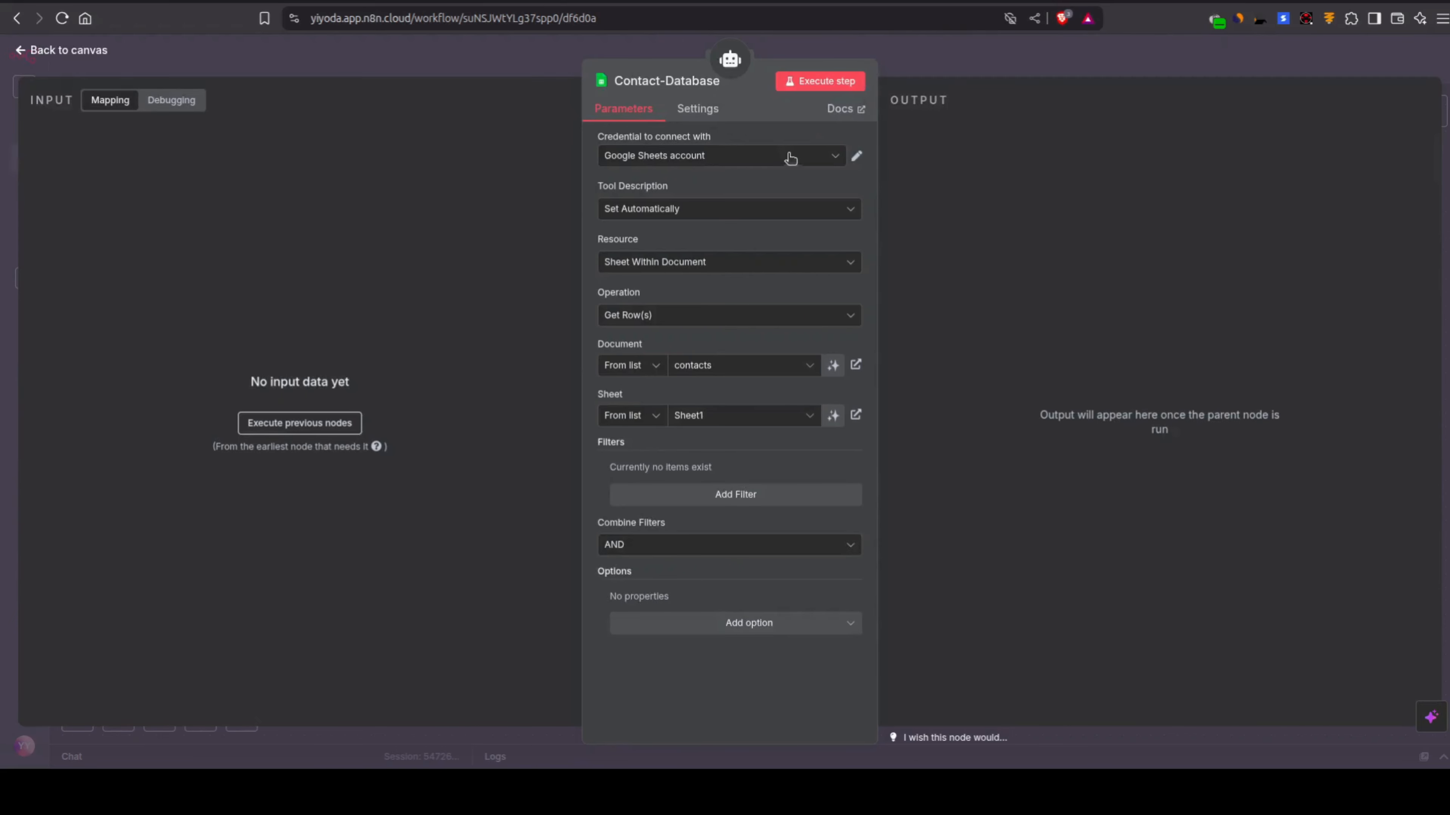
Step: Set the Contact-Database tool description to Set Manually and check the matching node's settings in My workflow
click(714, 211)
click(717, 294)
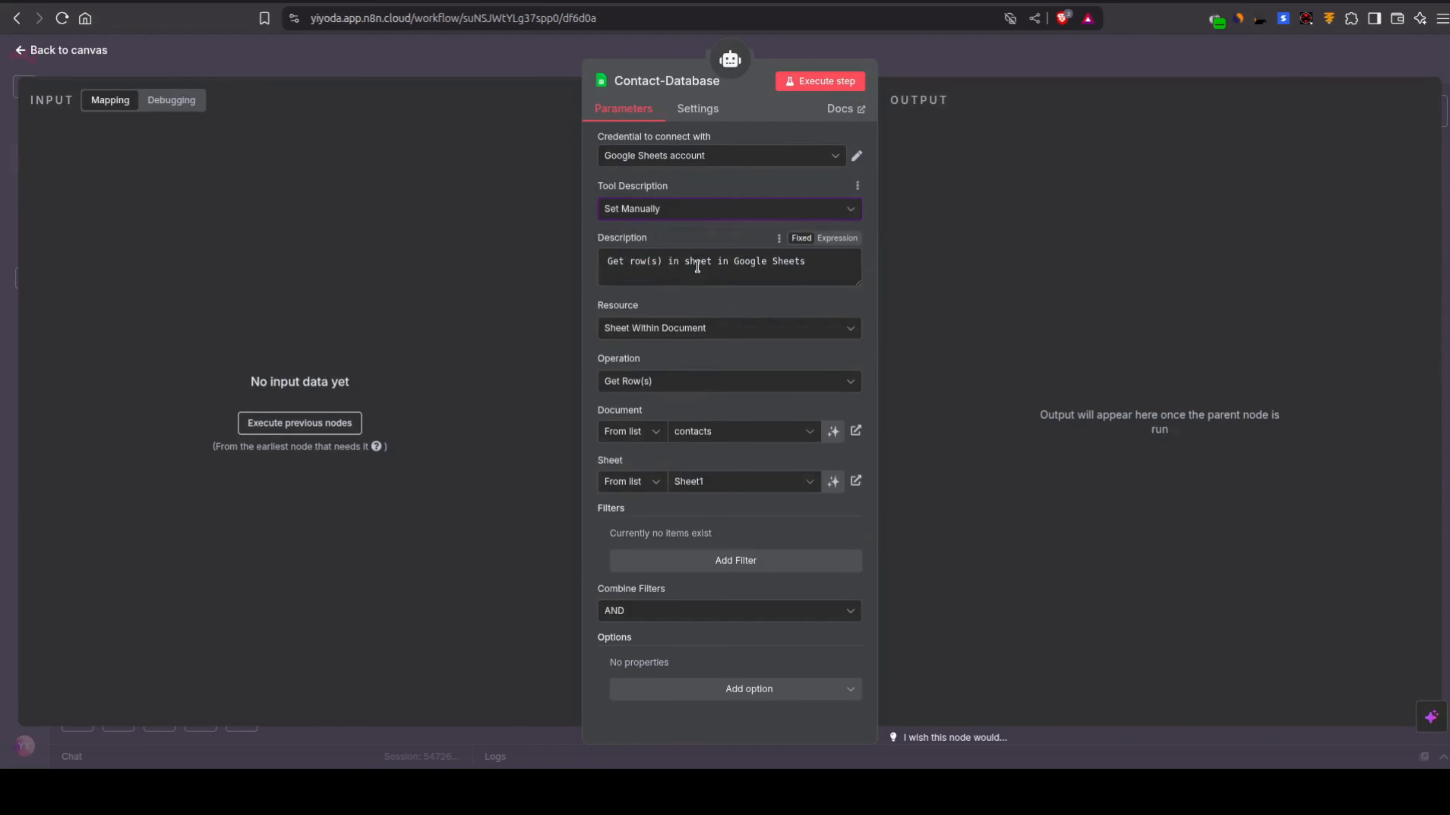
click(697, 266)
key(ctrl+a)
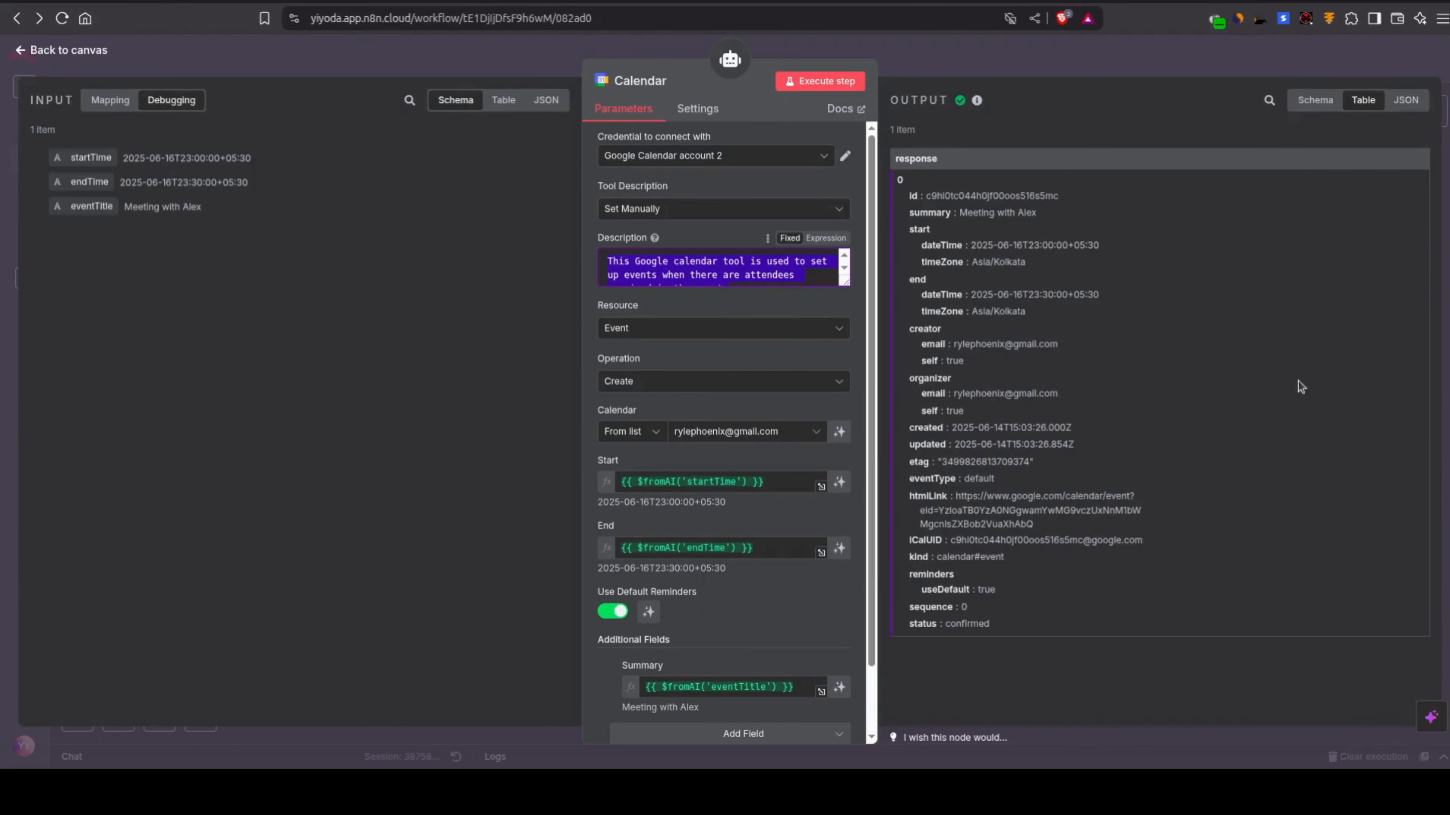
click(988, 65)
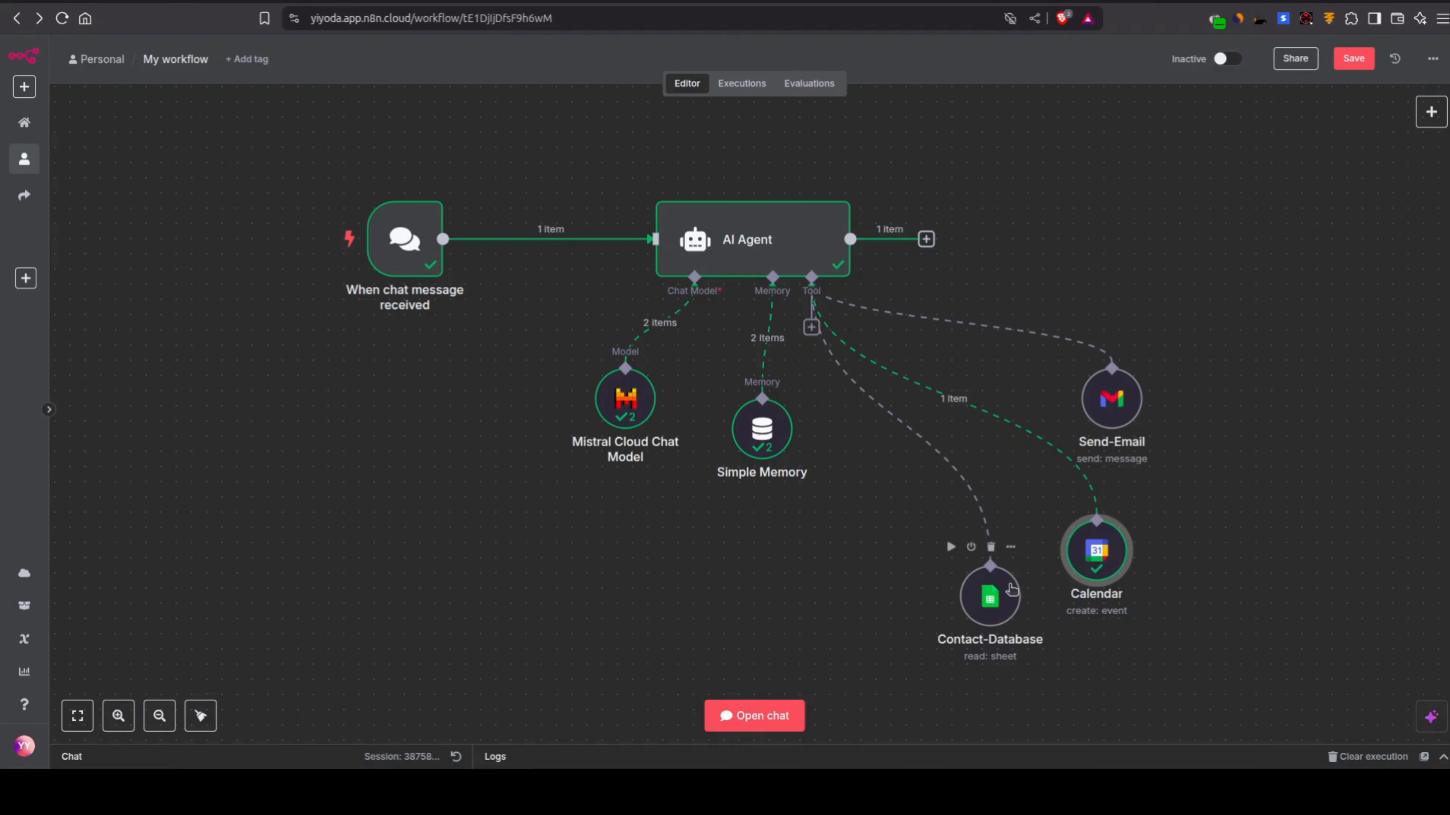
double_click(1015, 604)
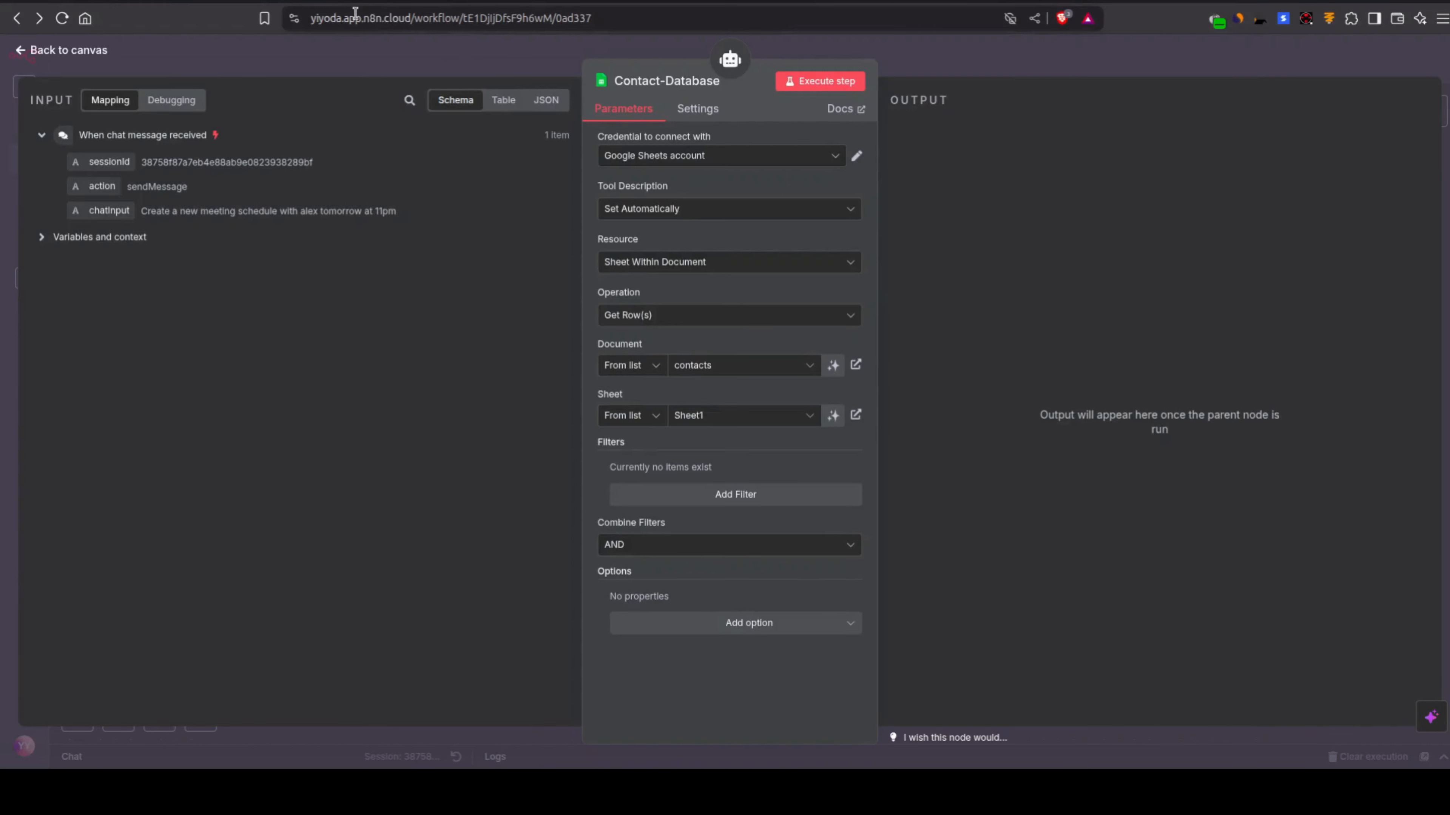
click(411, 48)
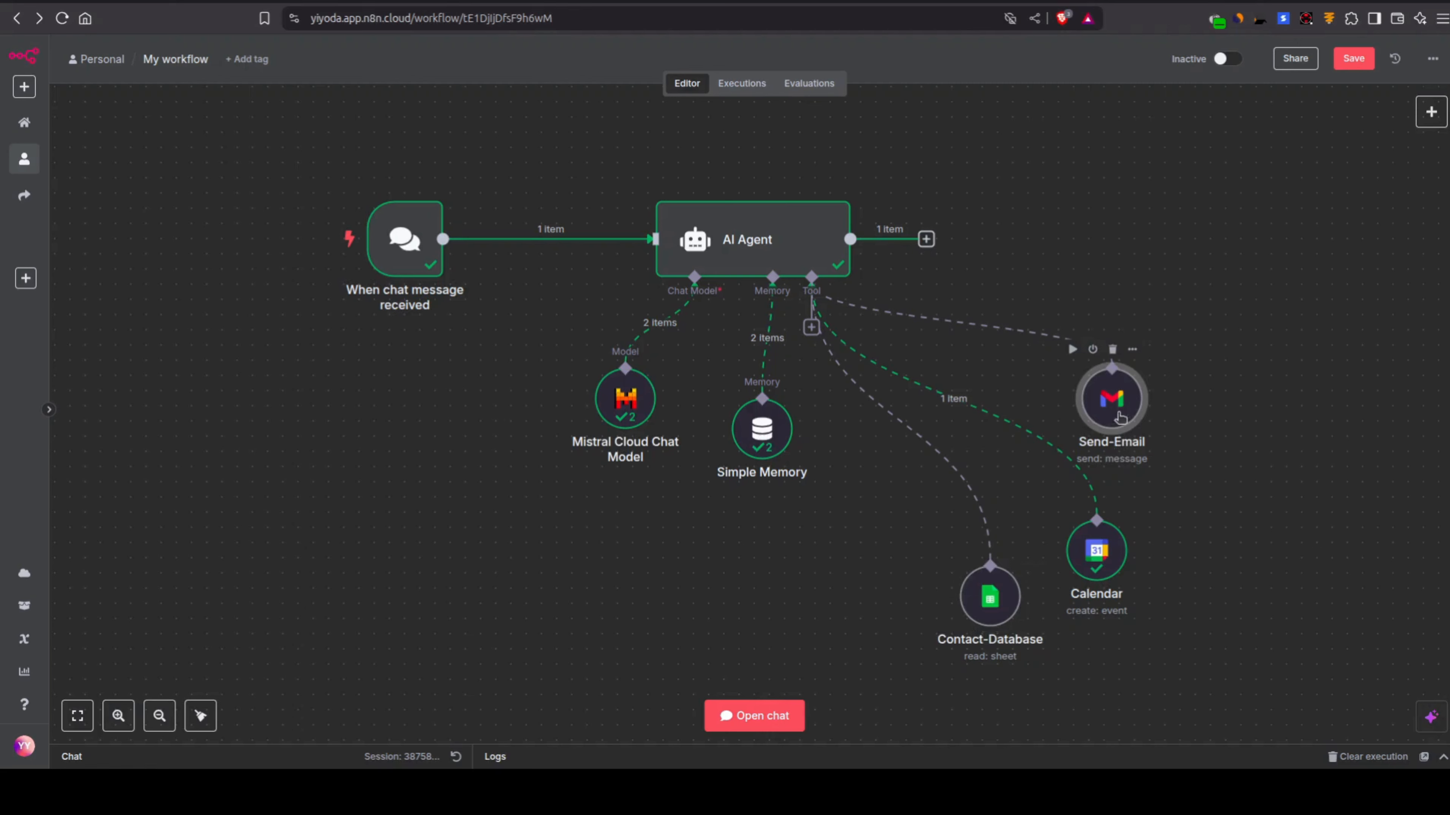
Step: Copy the Send-Email node's name in My workflow and close the Contact-Database node in My workflow 2
double_click(1109, 395)
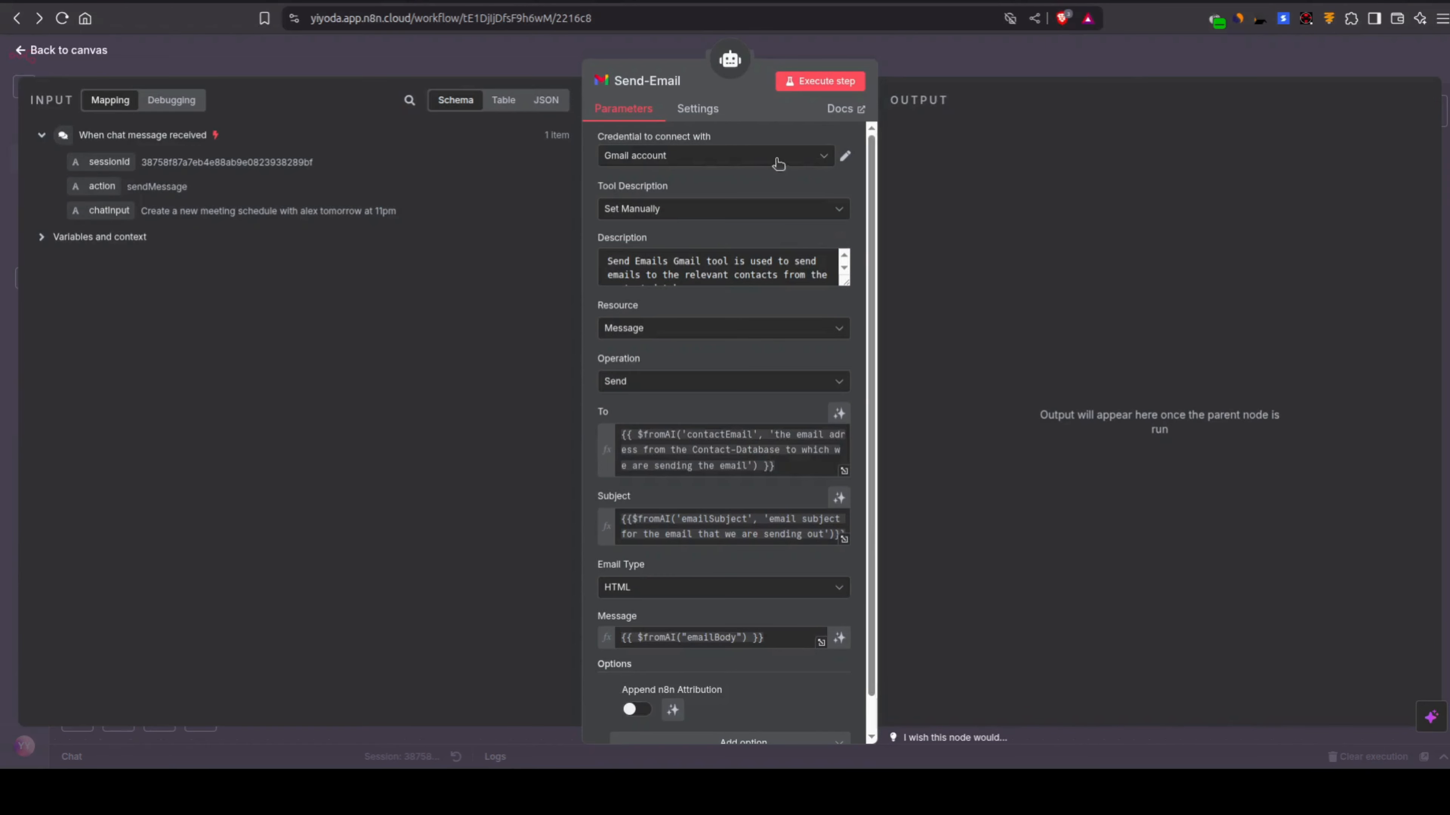
click(682, 82)
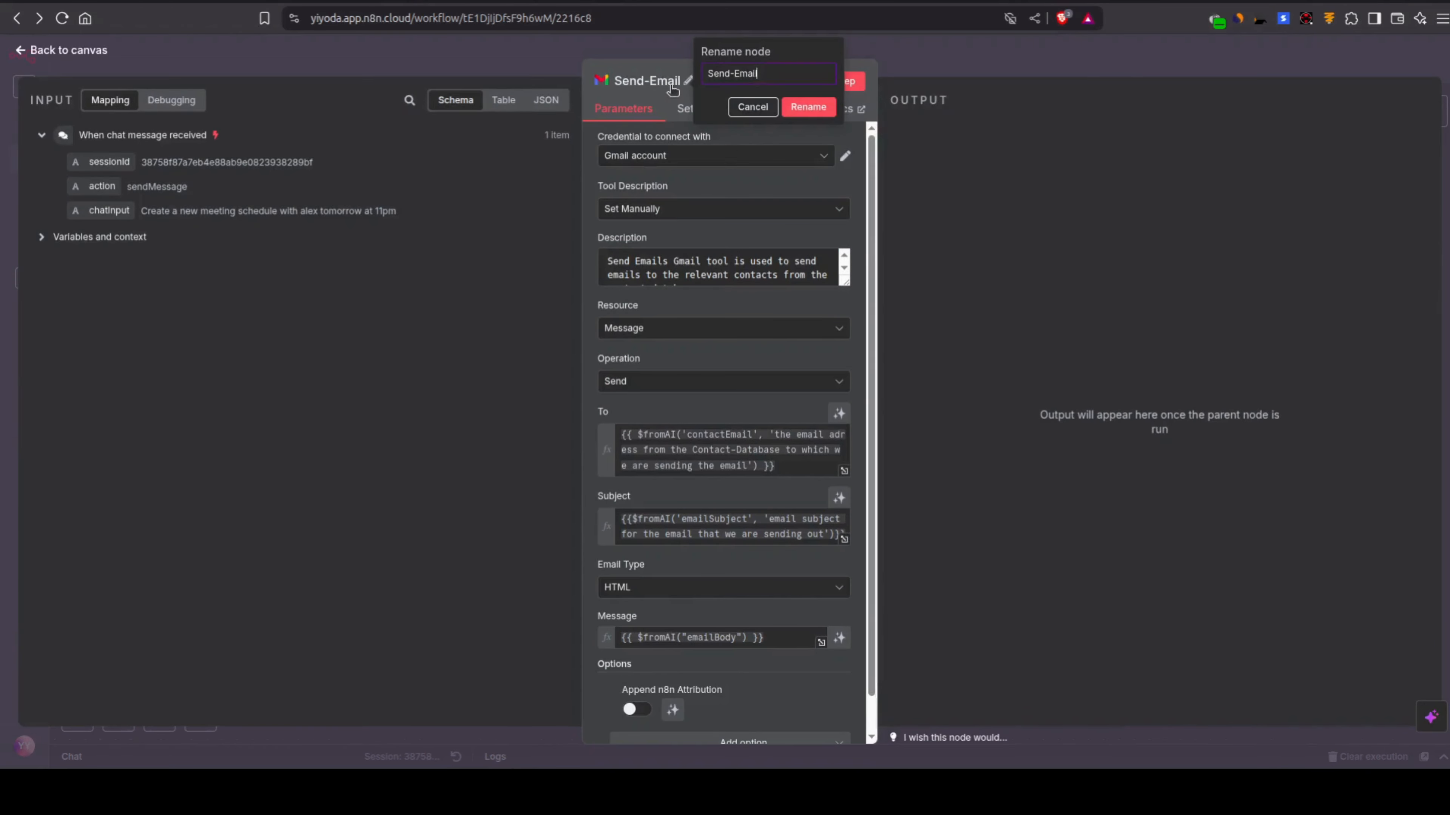
triple_click(760, 72)
key(ctrl+c)
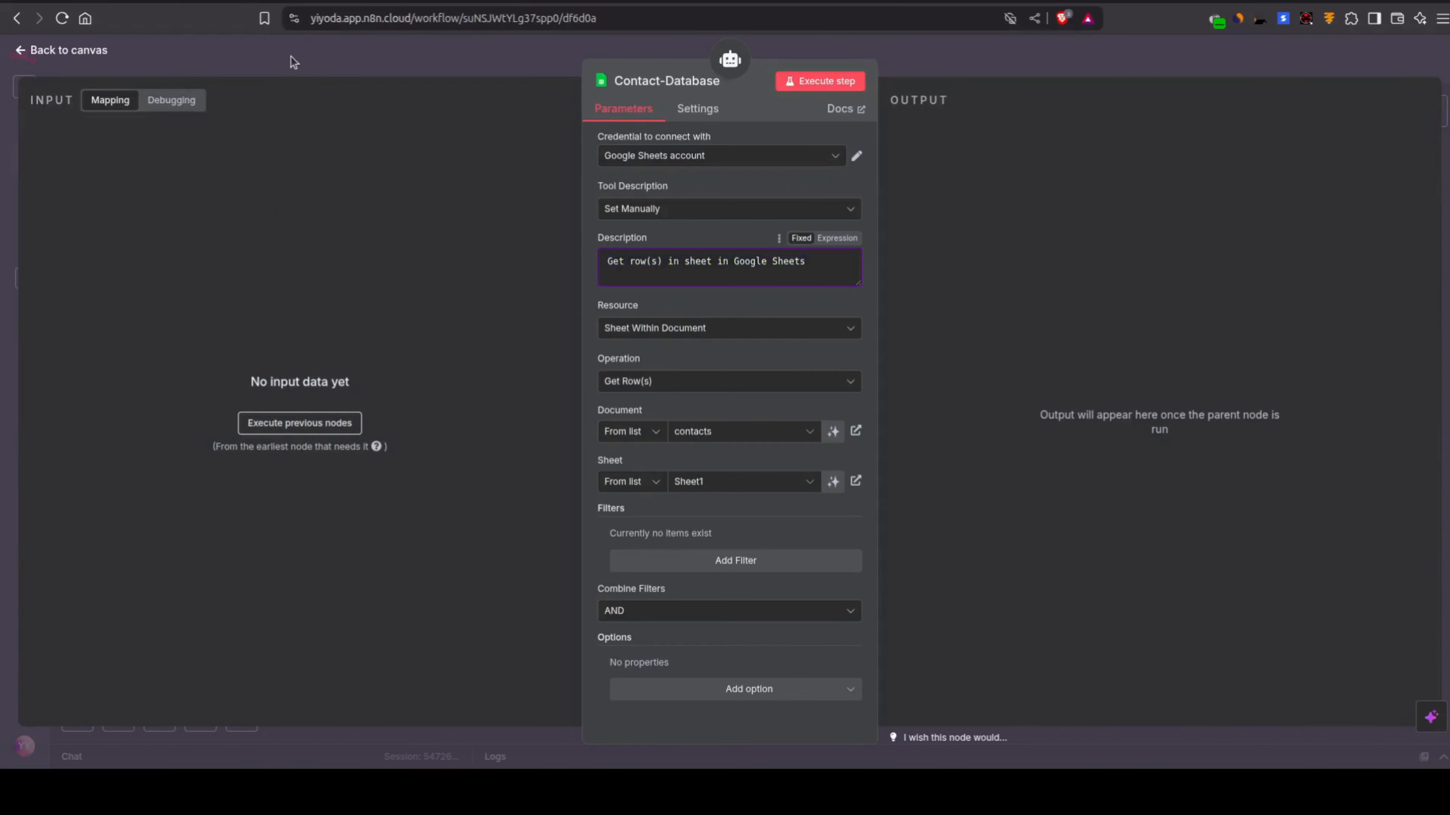
click(290, 57)
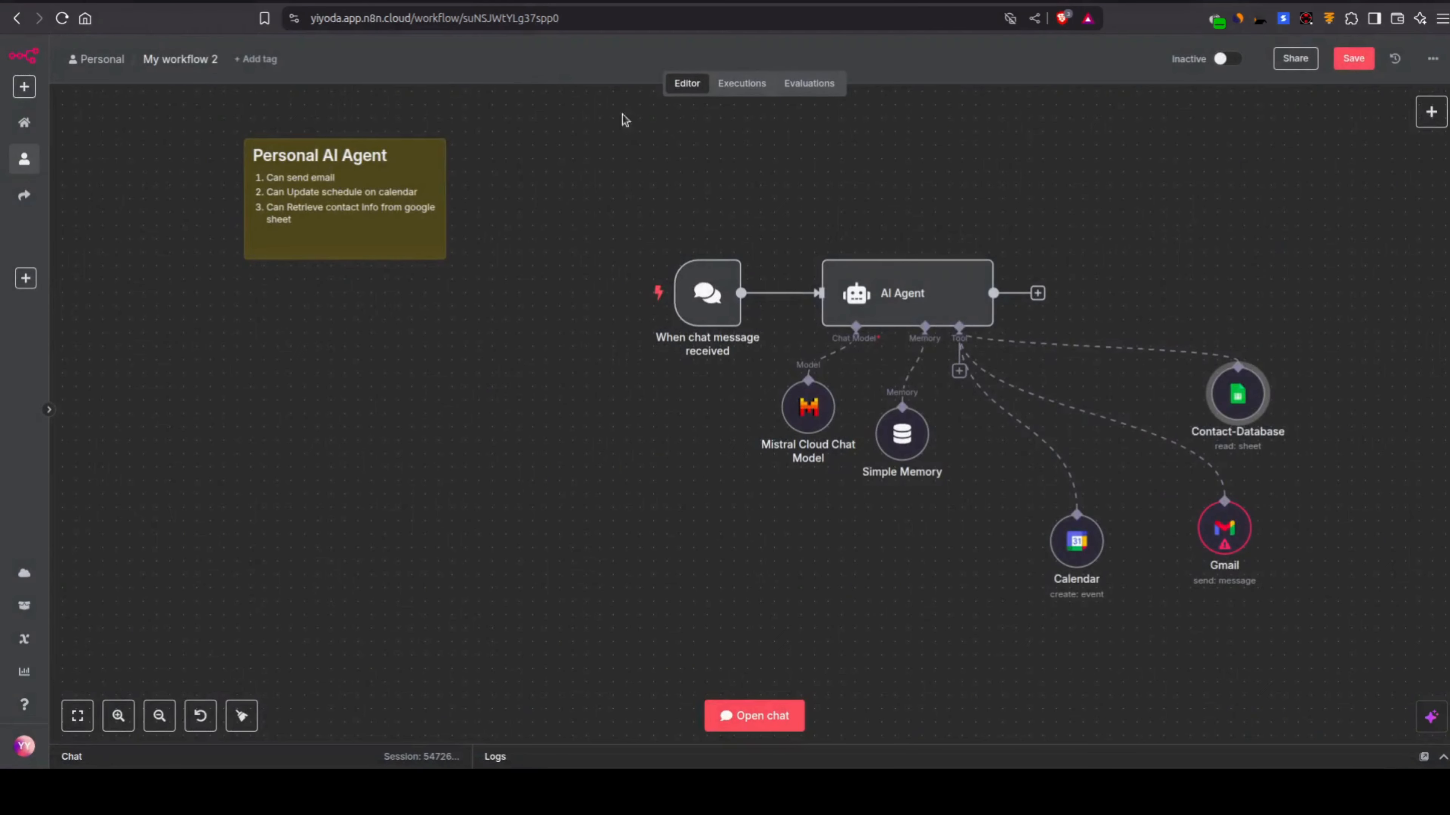
Step: Set the Gmail node's tool description manually to Send-Email and rename the node as Send-Email
double_click(1224, 546)
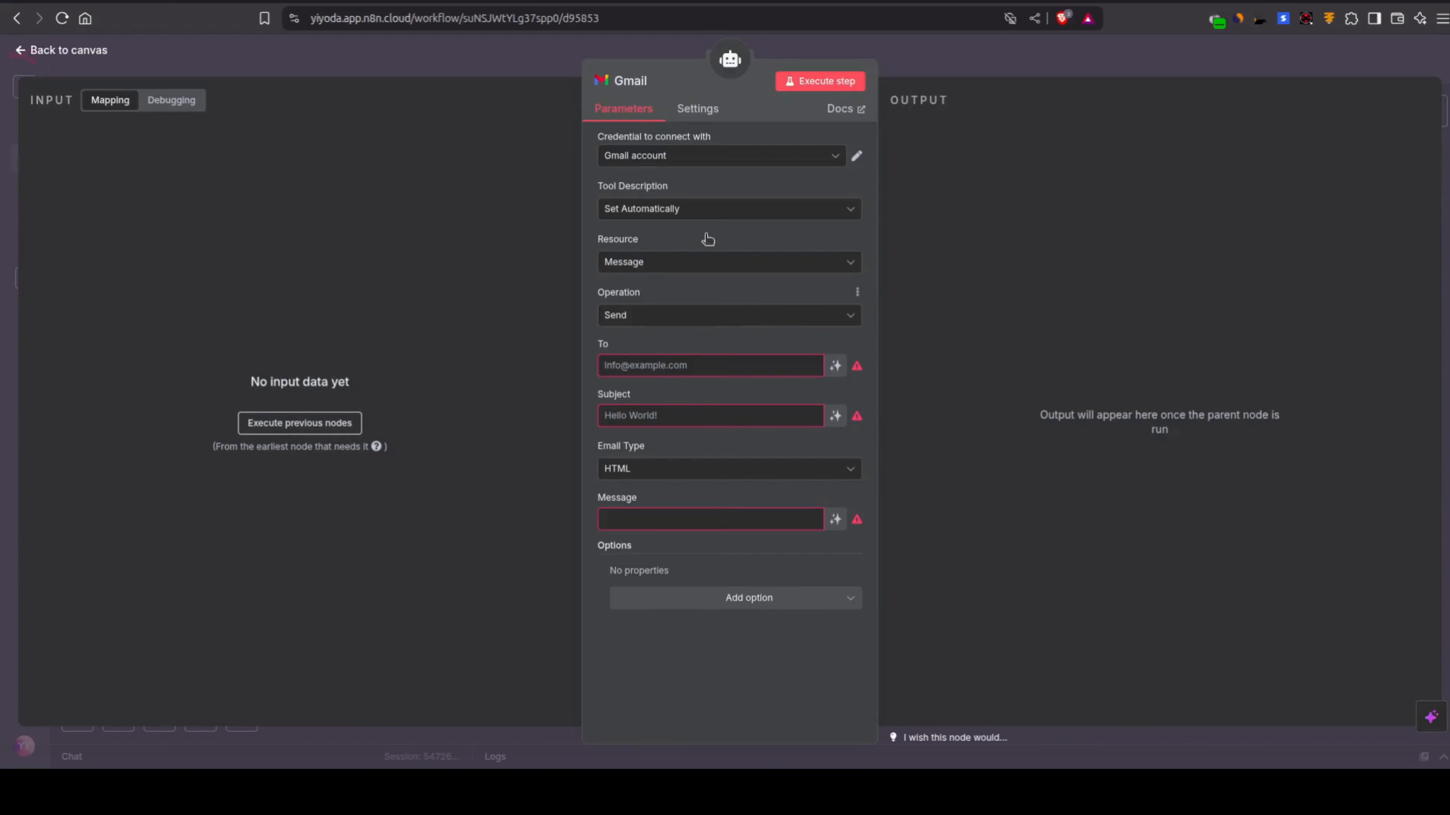
click(690, 212)
click(684, 295)
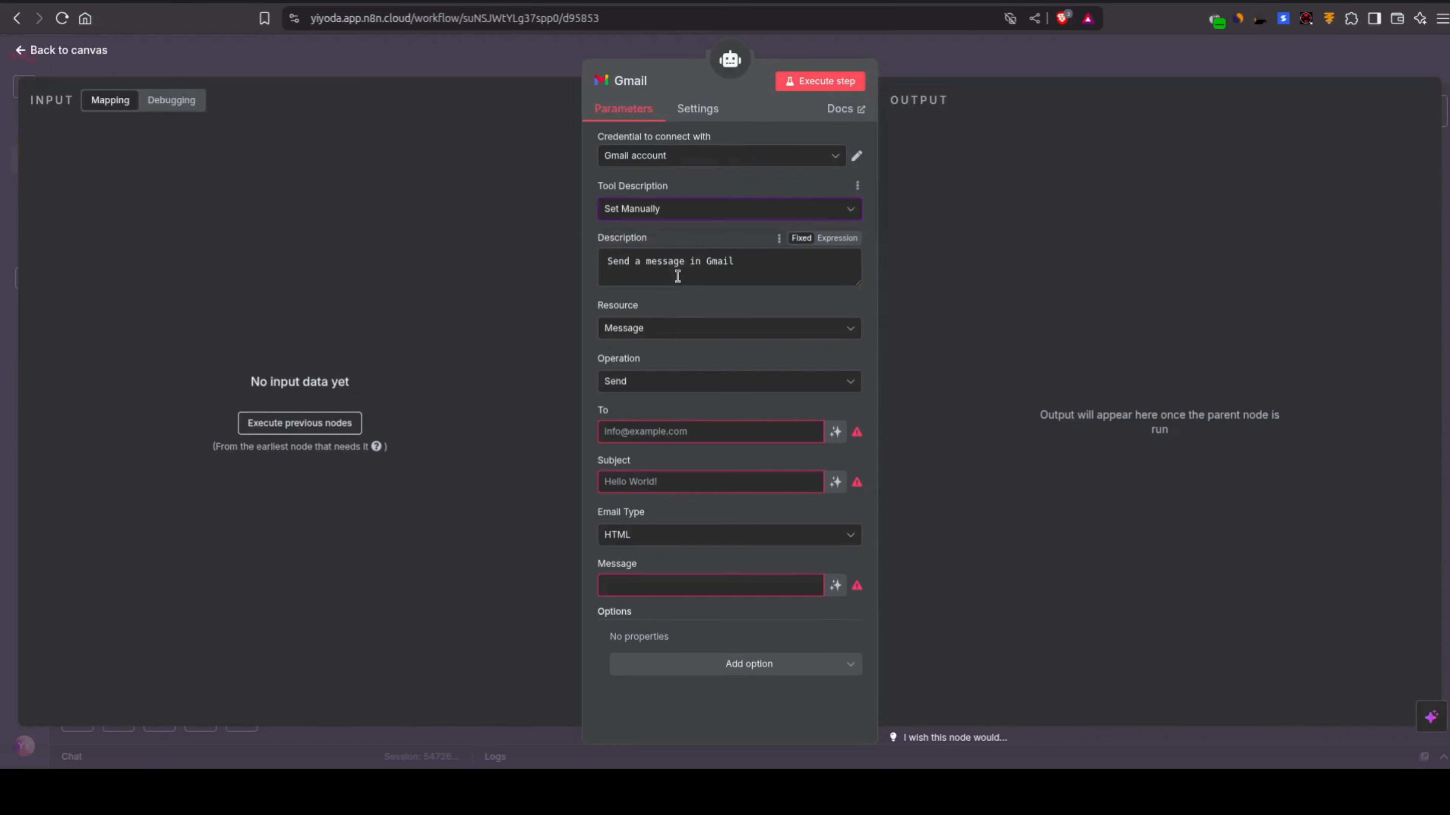
triple_click(677, 275)
text(Send-Email)
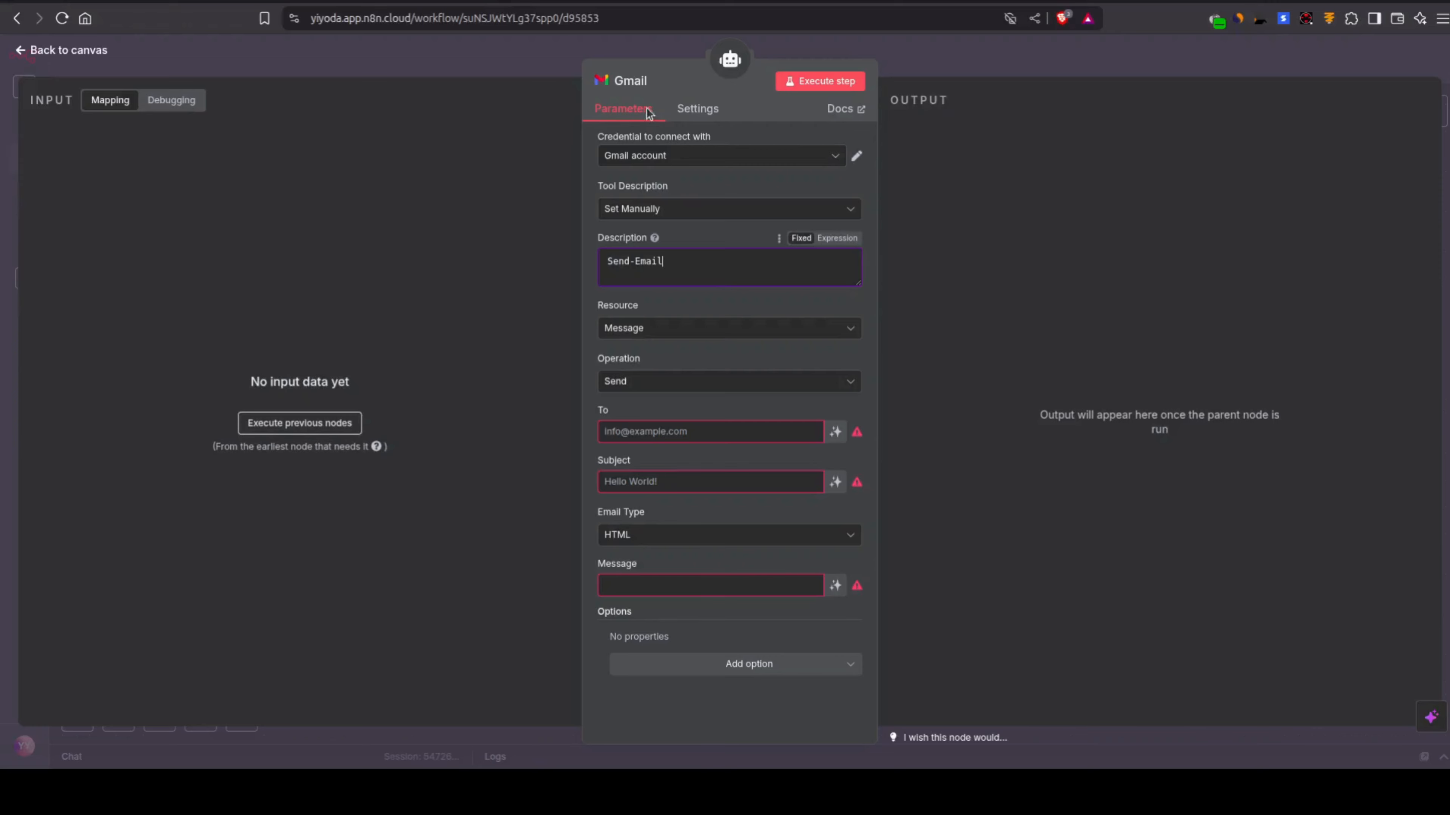
click(631, 80)
key(ctrl+v)
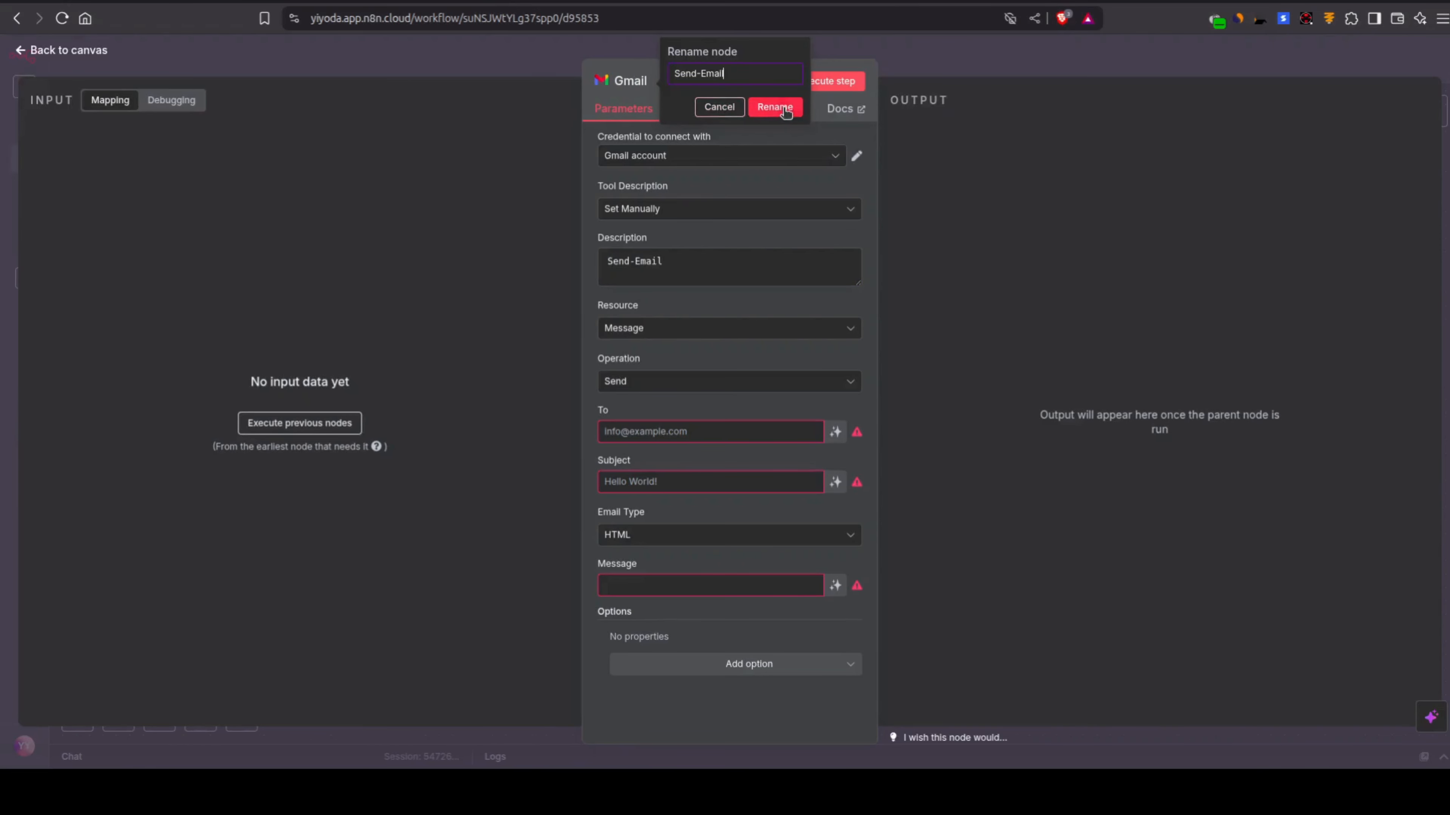
key(Return)
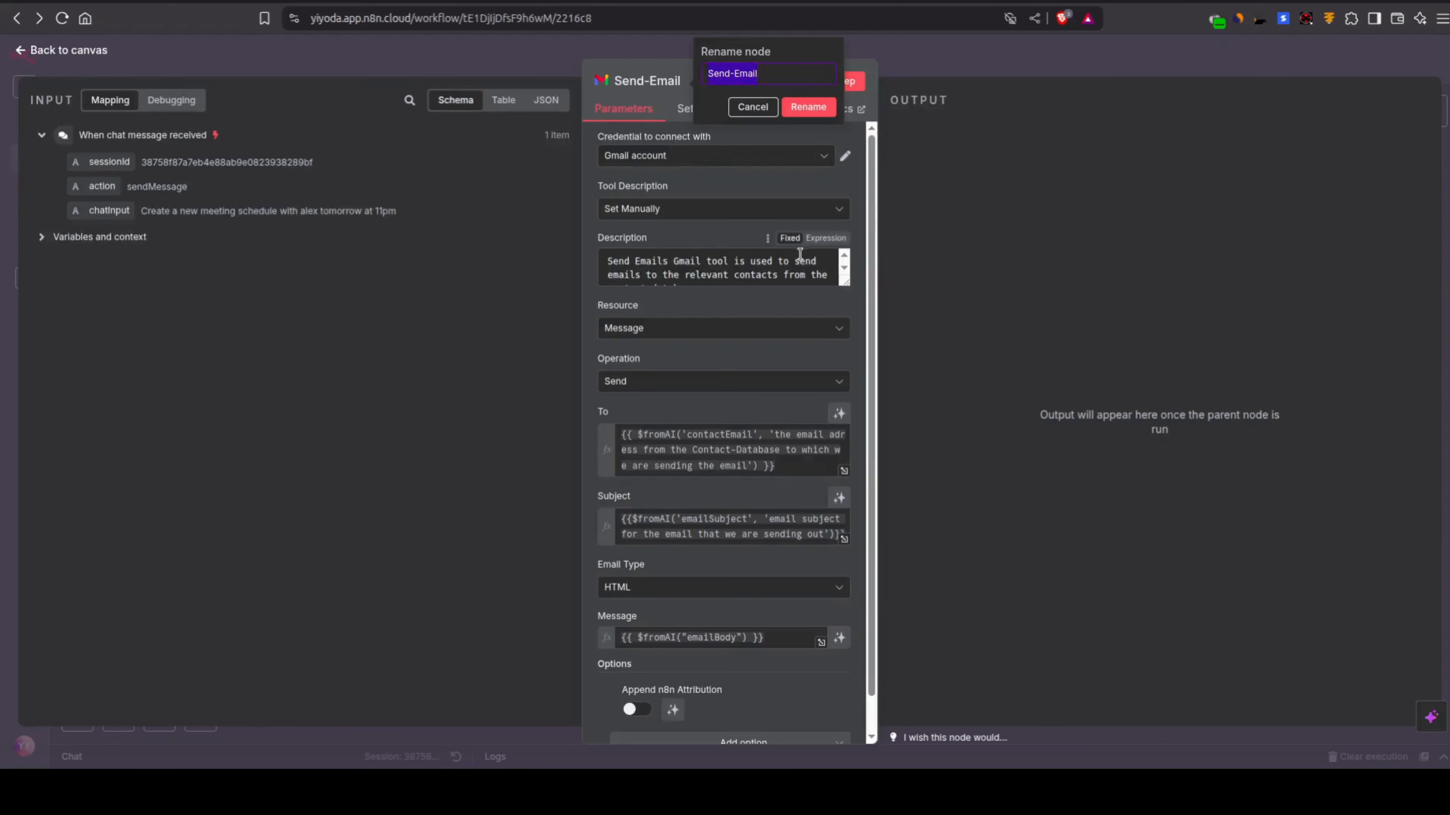
Step: Replace the Send-Email description with My workflow's text "Send Emails Gmail tool is used to send emails to the relevant contacts from the contact database."
triple_click(759, 270)
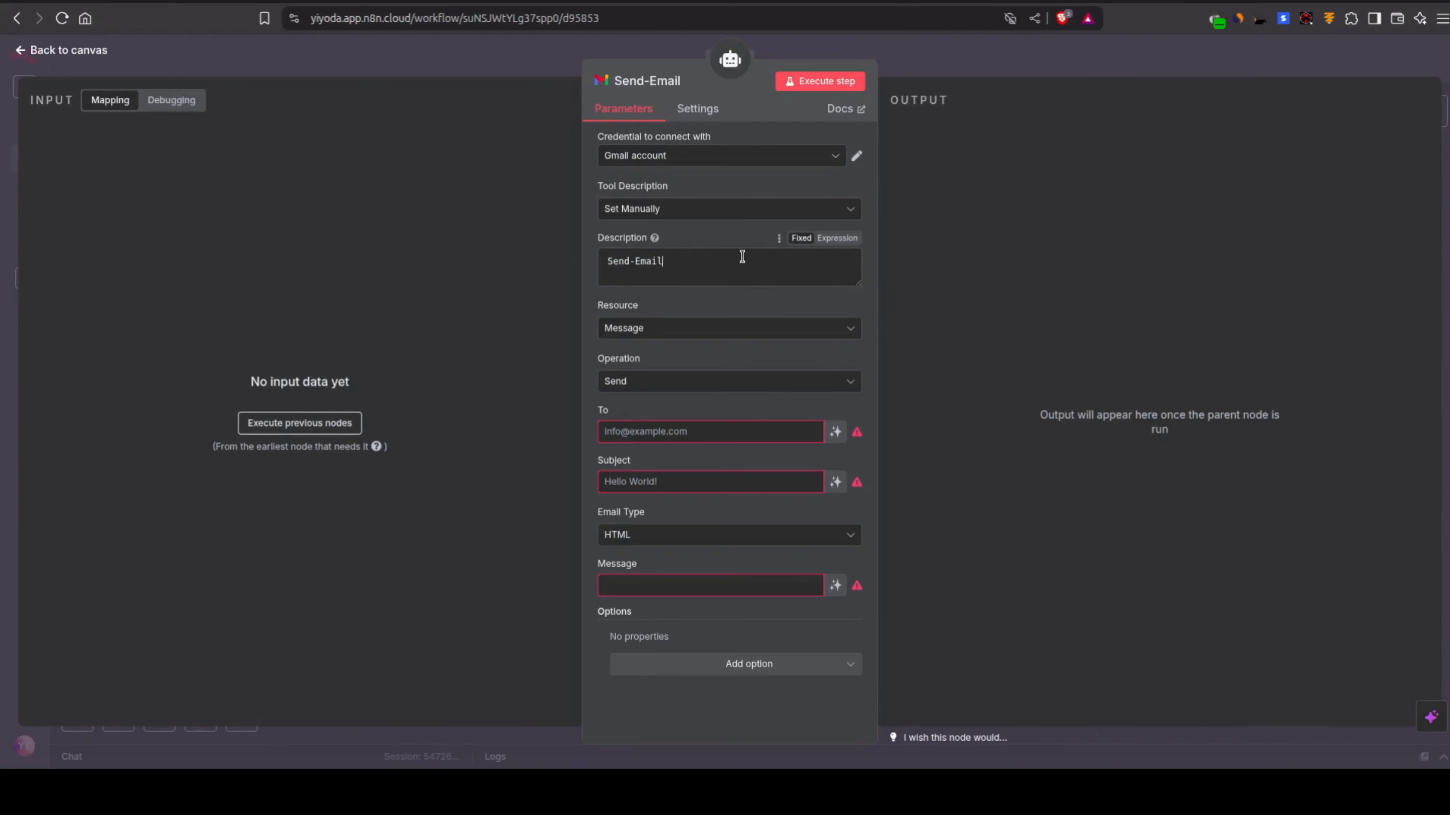
triple_click(741, 256)
text(Send Emails Gmail tool is used to send emails to the relevant contacts from the contact database.)
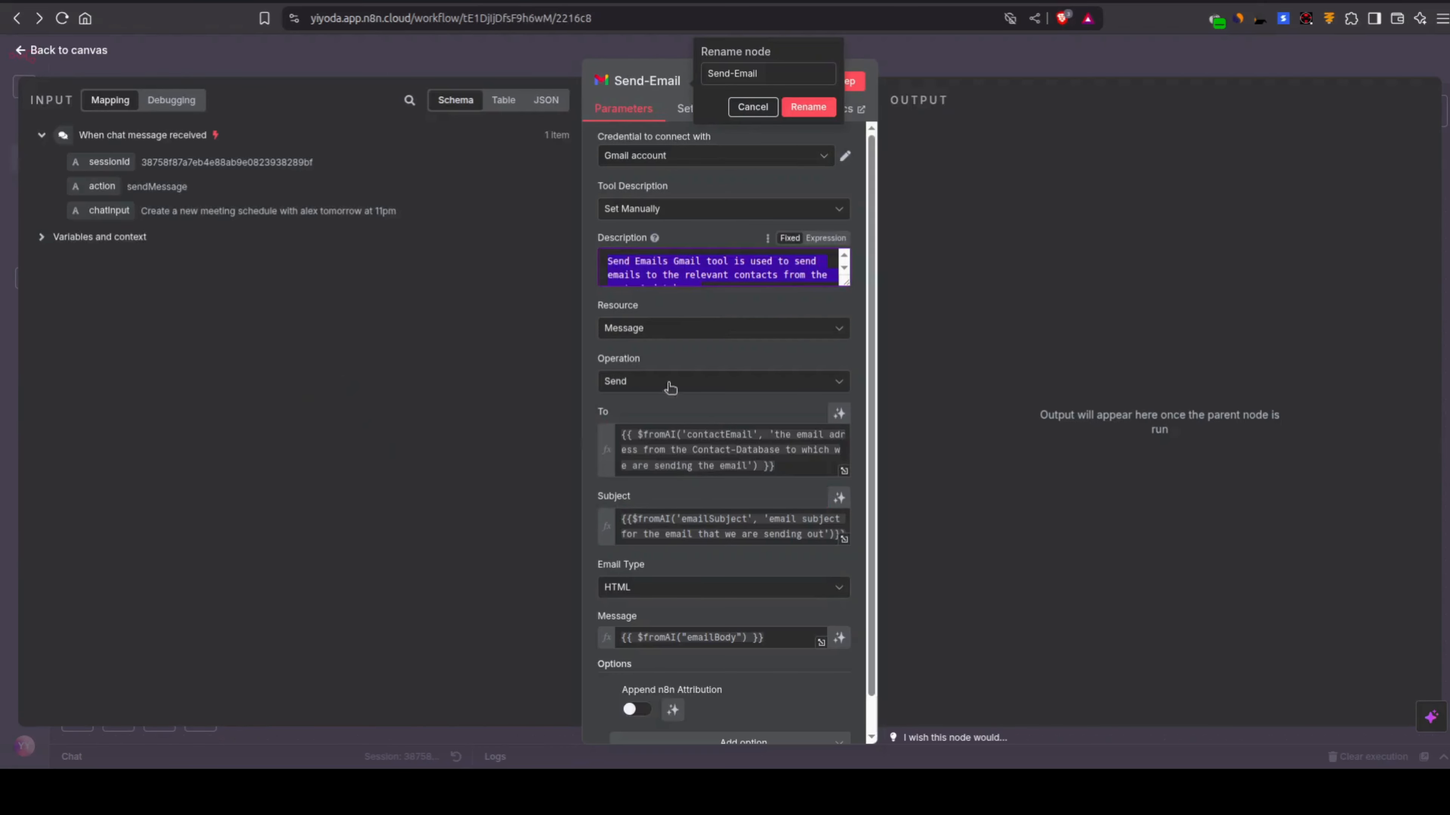
Step: Set Send-Email's To field to {{ $fromAI('contactEmail', 'the email adress from the Contact-Database to which we are sending the email') }}, copied from My workflow
triple_click(710, 441)
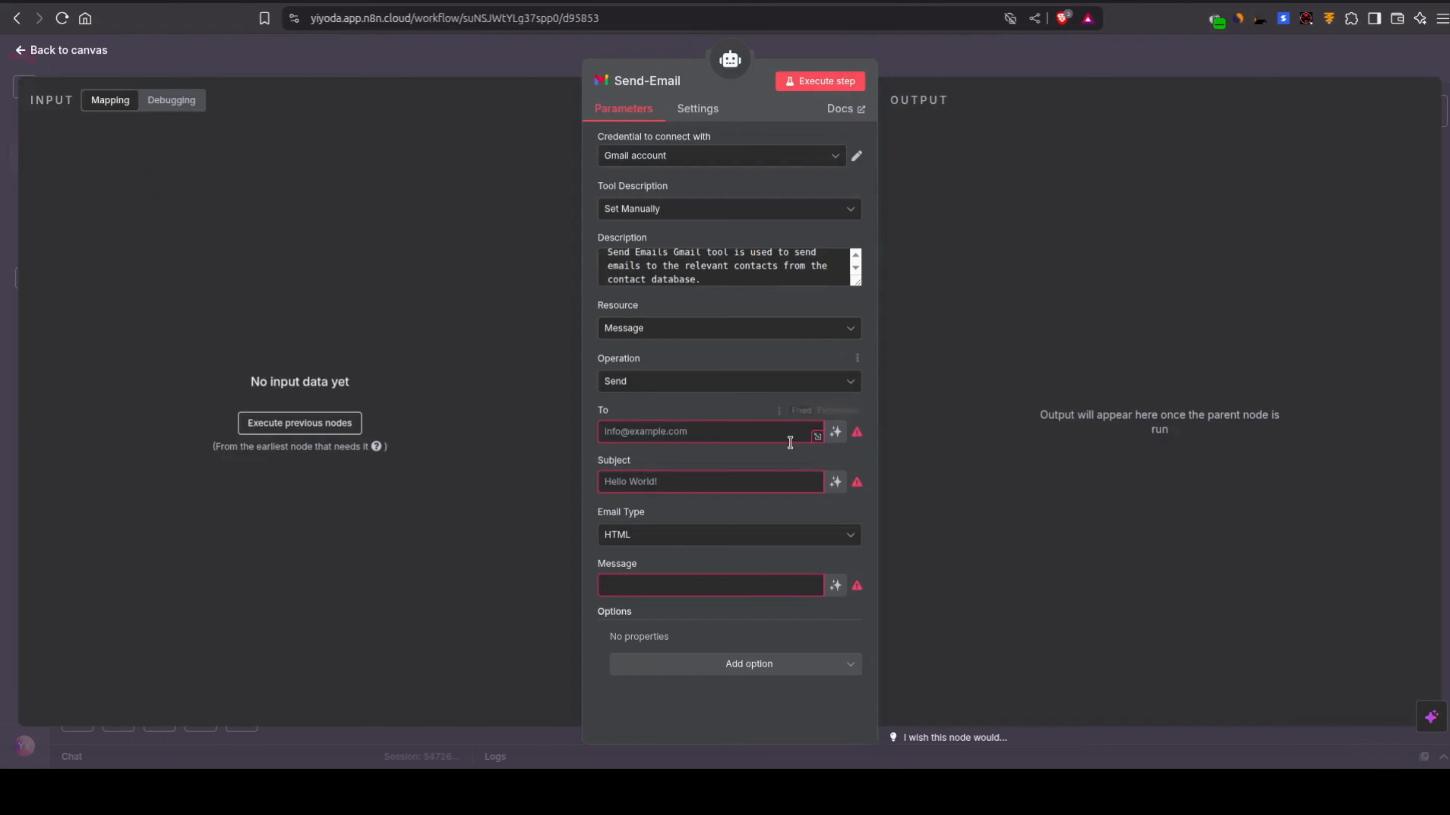
click(735, 436)
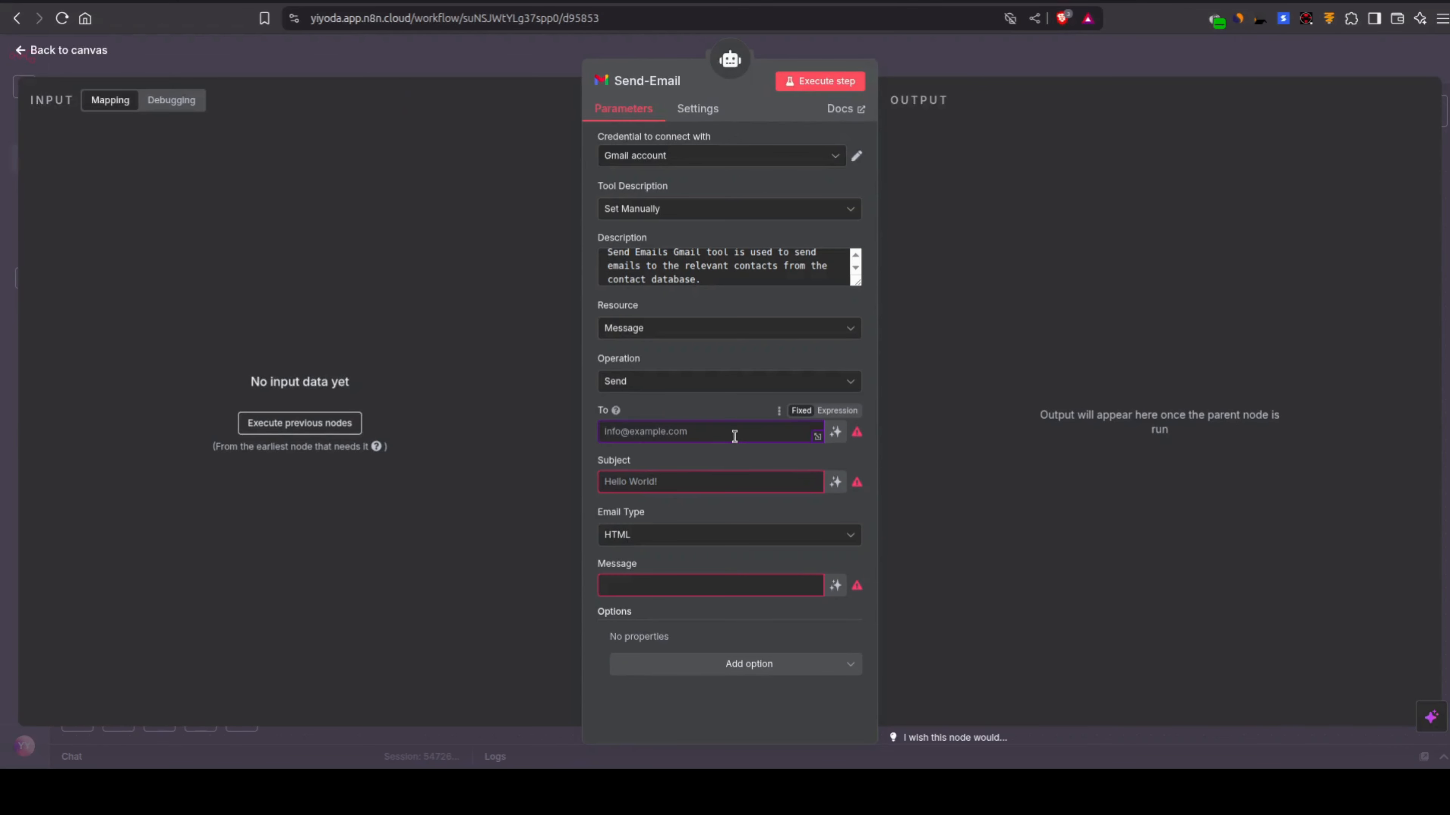
text({{ $fromAI('contactEmail', 'the email adress from the Contact-Database to which we are sending the email') }})
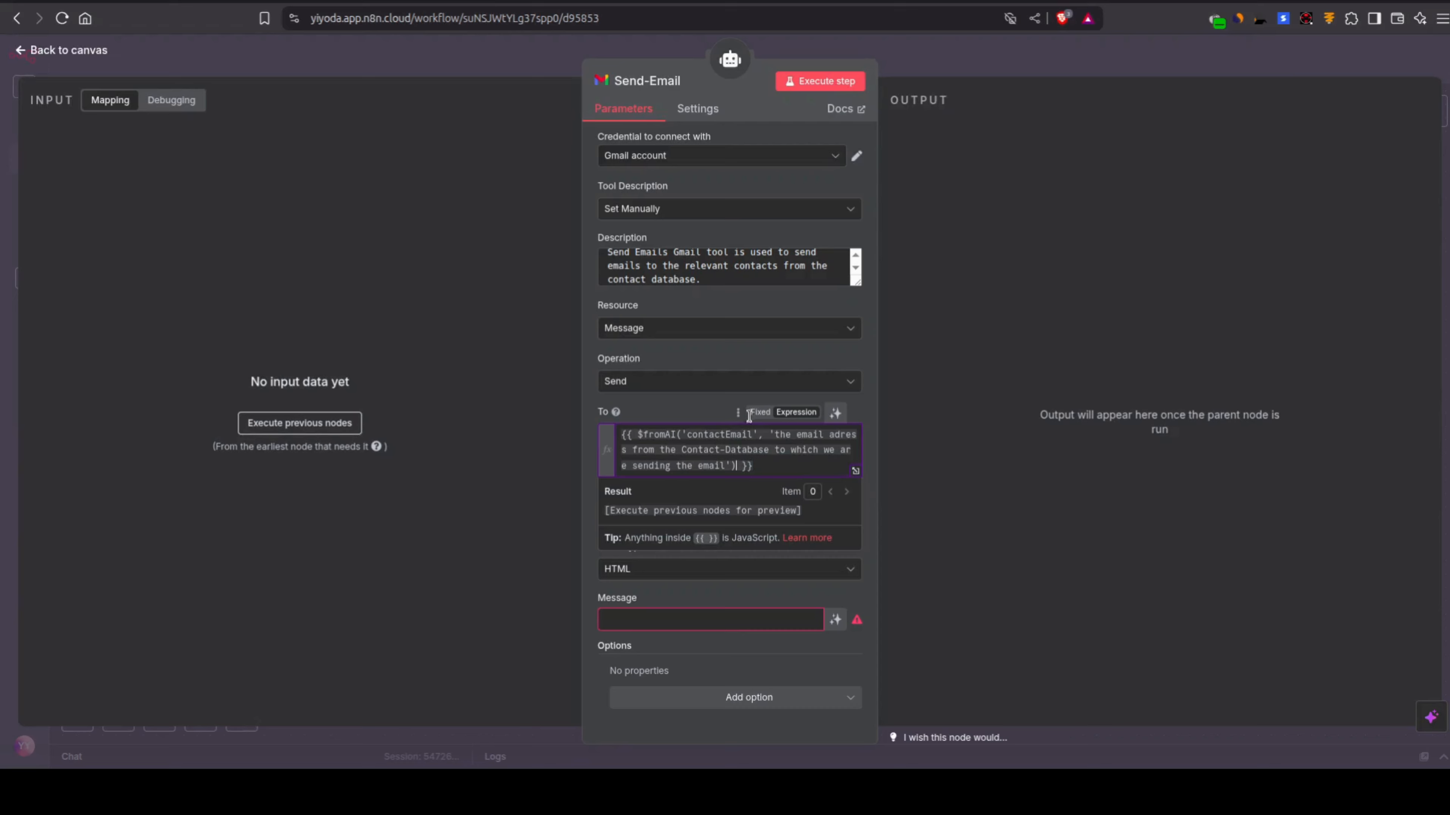
click(482, 205)
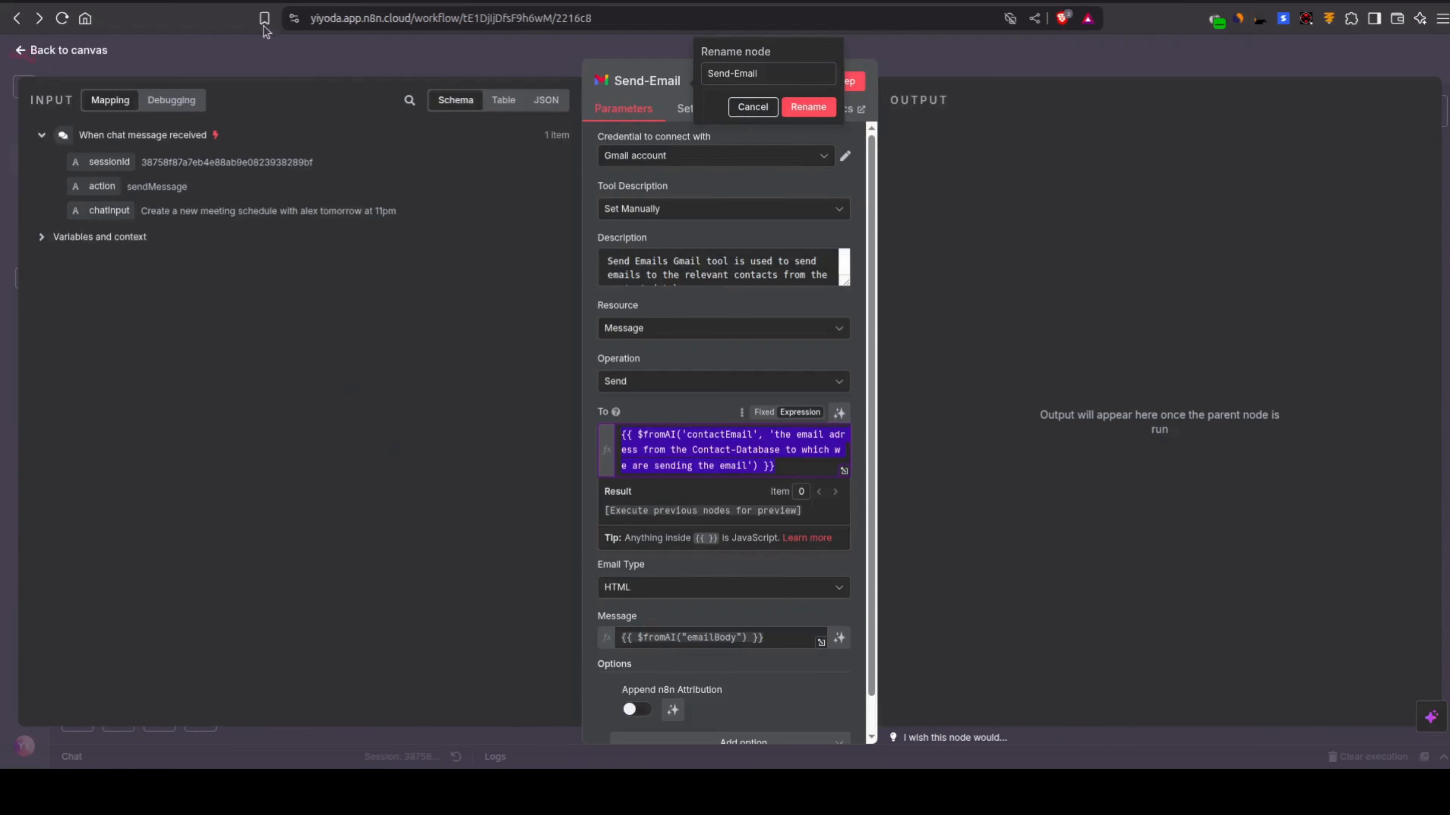
Step: Set Send-Email's Subject to the expression {{$fromAI('emailSubject', 'email subject for the email that we are sending out')}}, copied from My workflow
click(724, 558)
triple_click(697, 511)
key(ctrl+c)
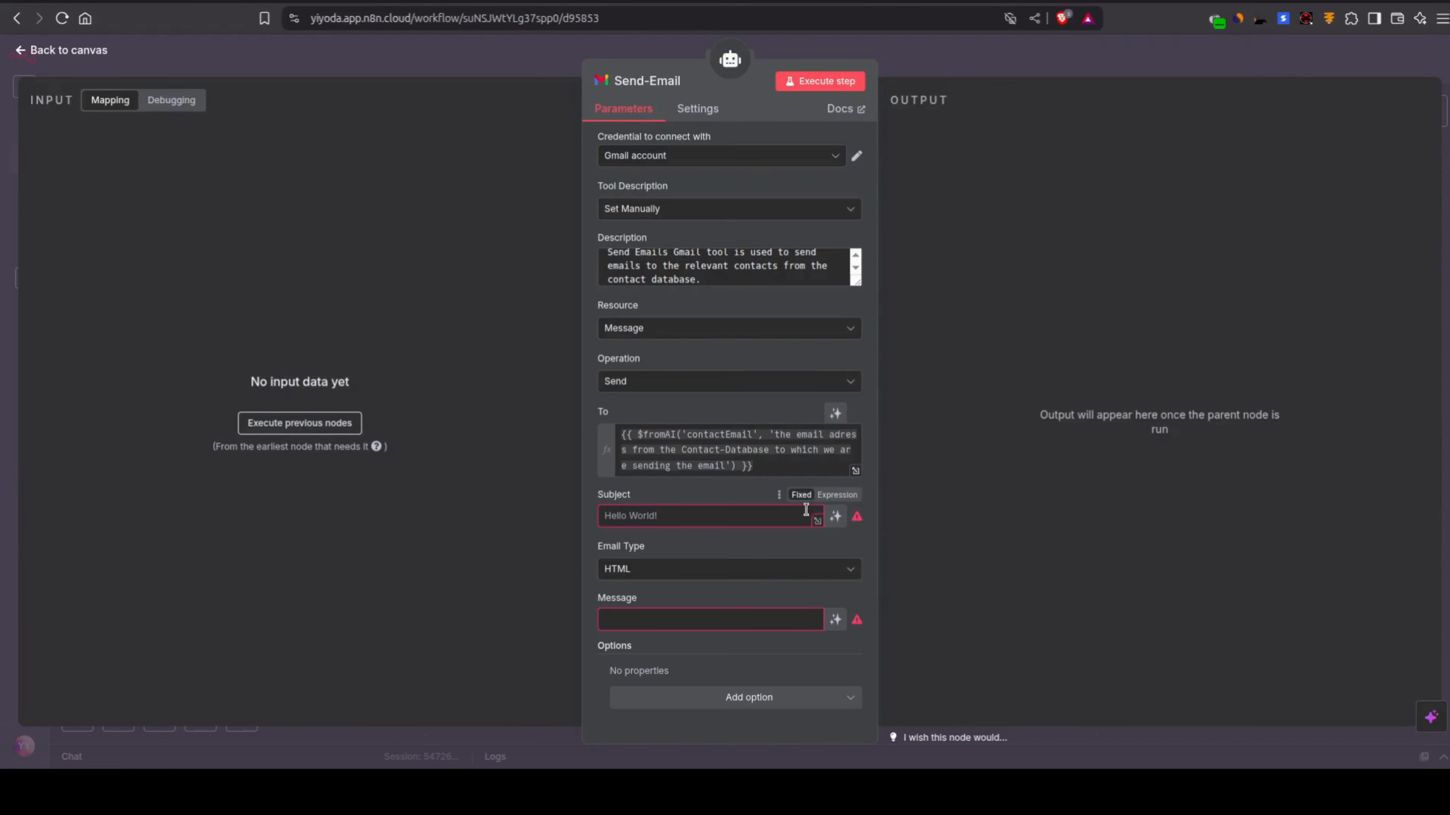
click(836, 494)
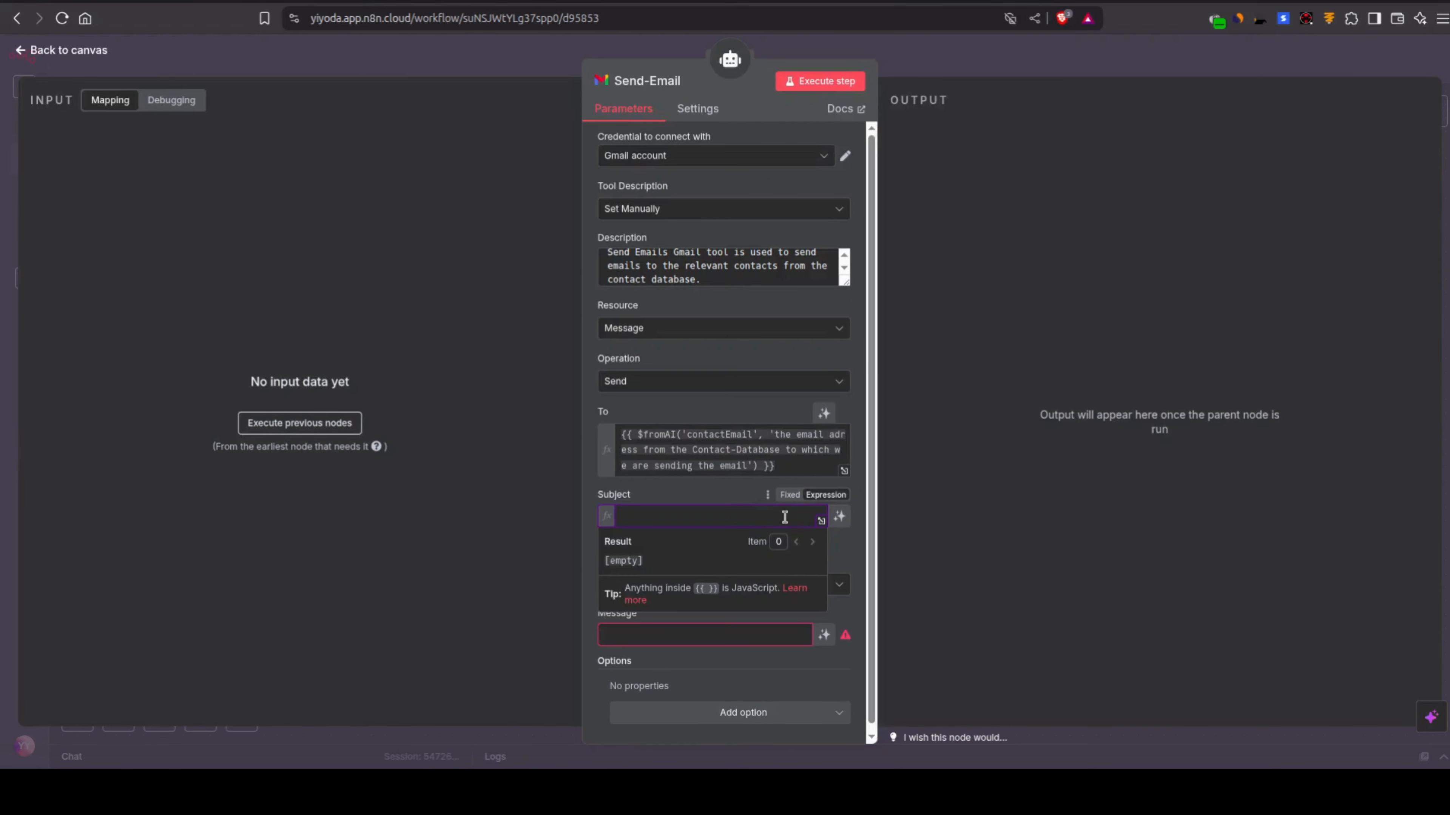
key(ctrl+v)
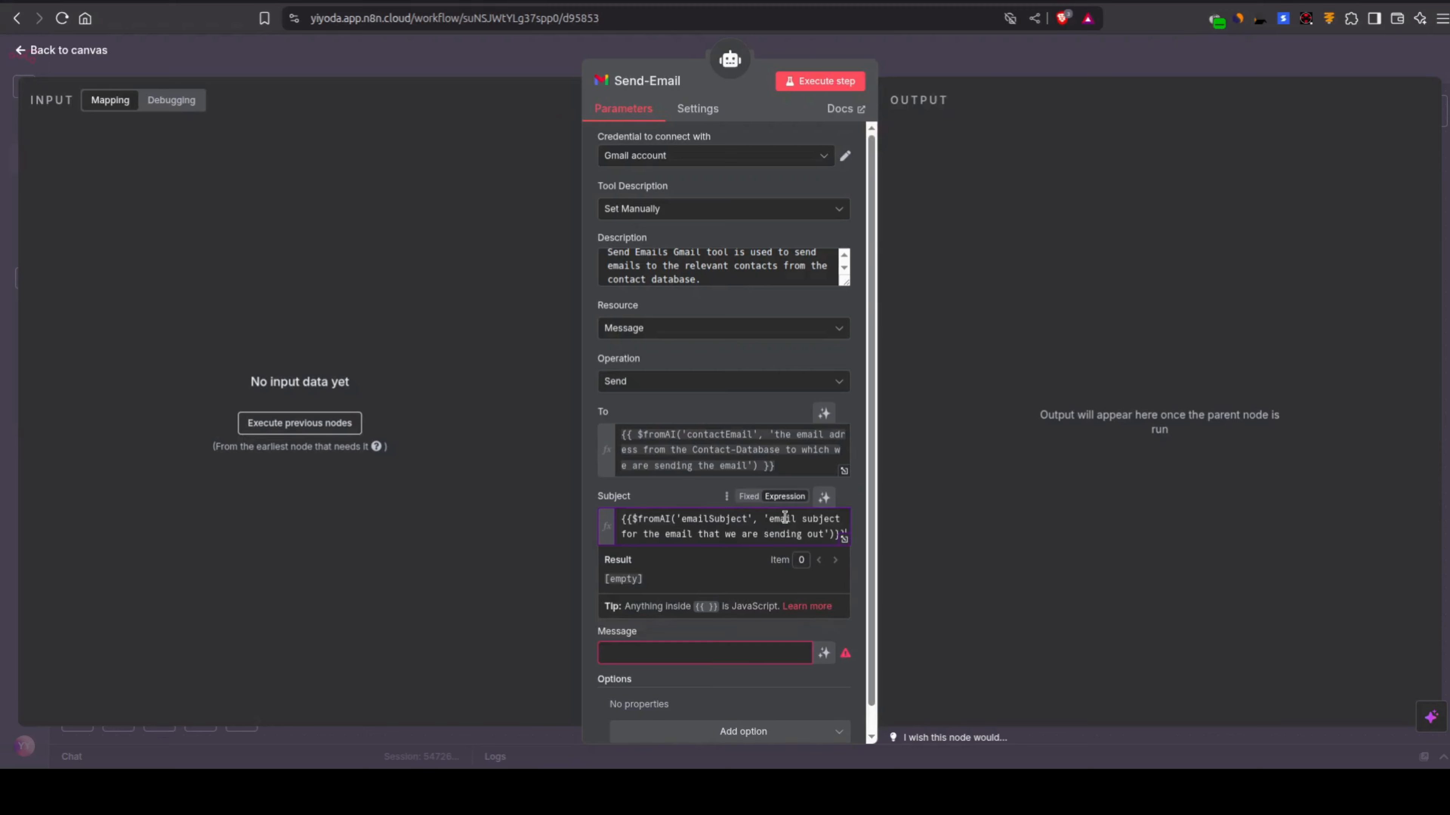
click(825, 454)
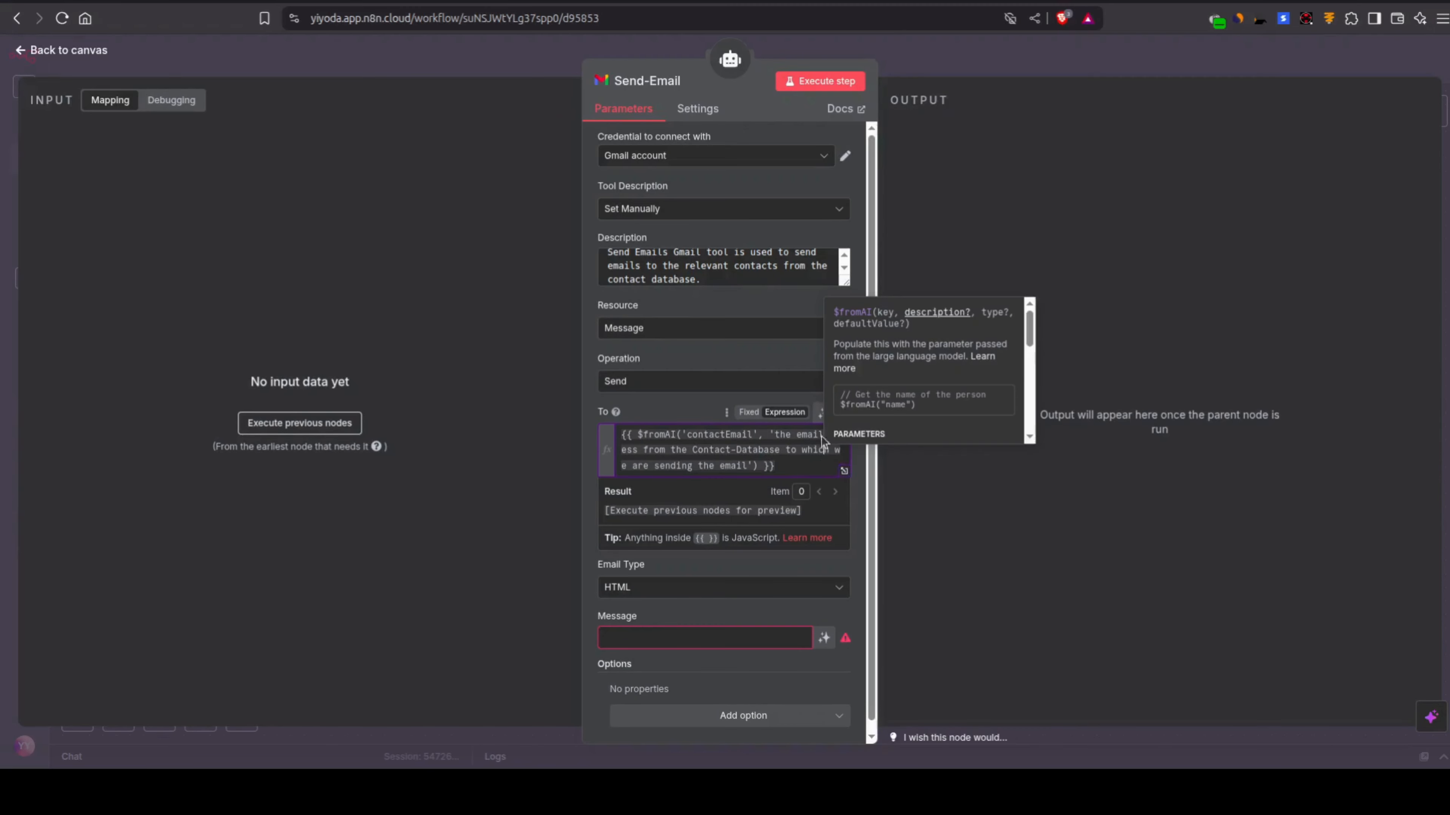
click(976, 125)
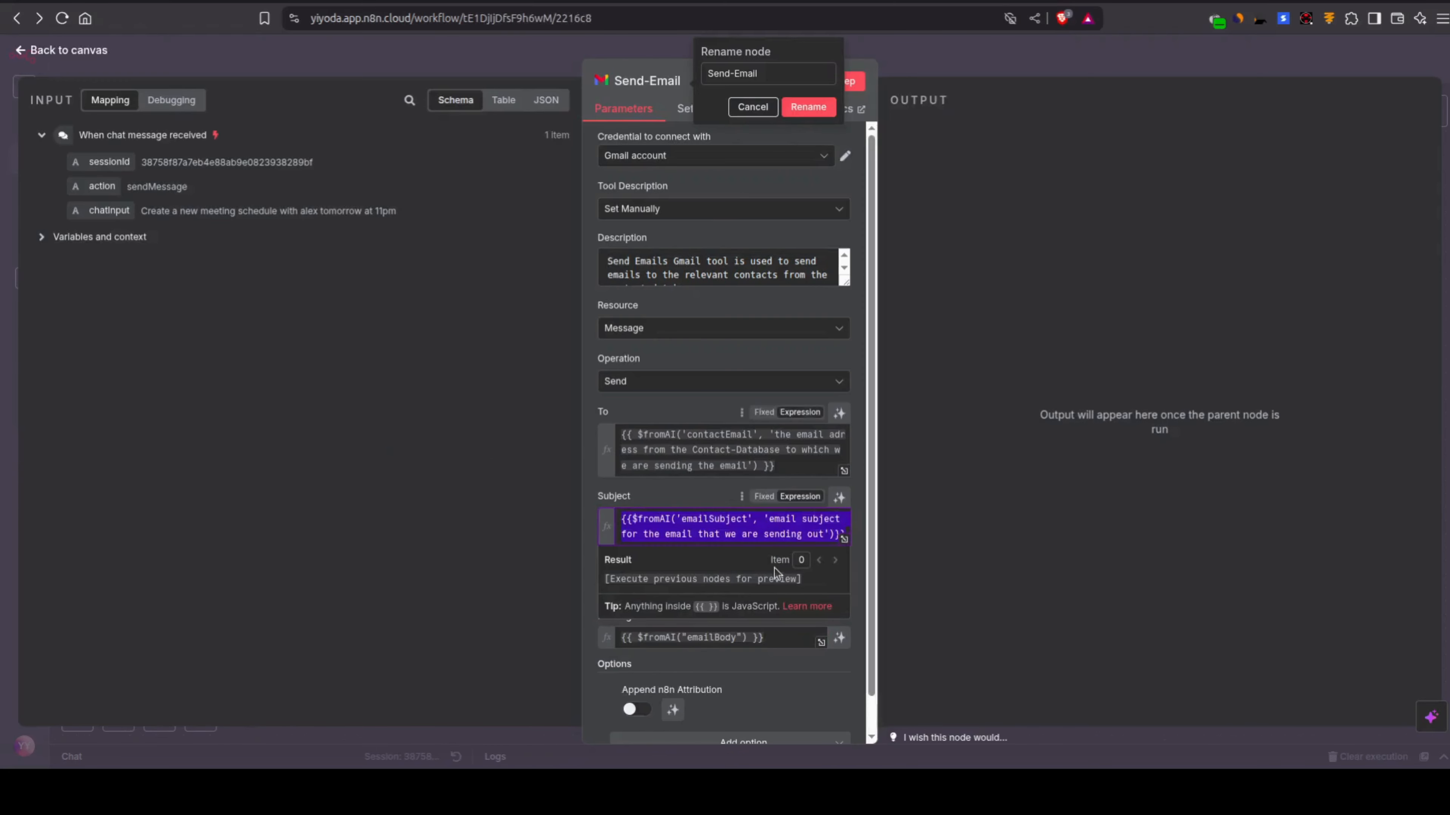
Step: Set Send-Email's Message to {{ $fromAI("emailBody") }}, copied from My workflow, then close the node and save My workflow 2
scroll(774, 568, down, 1)
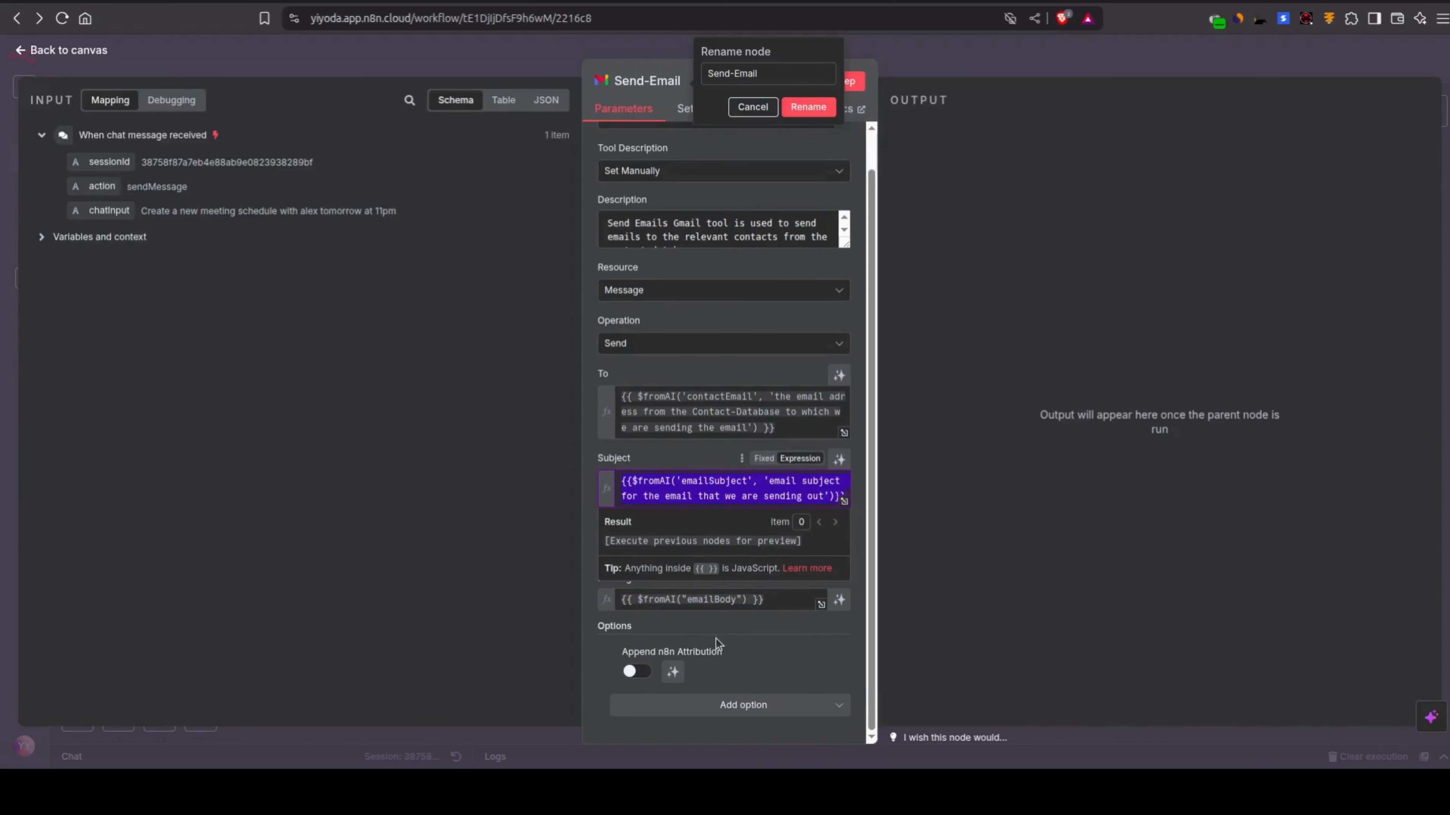
triple_click(712, 604)
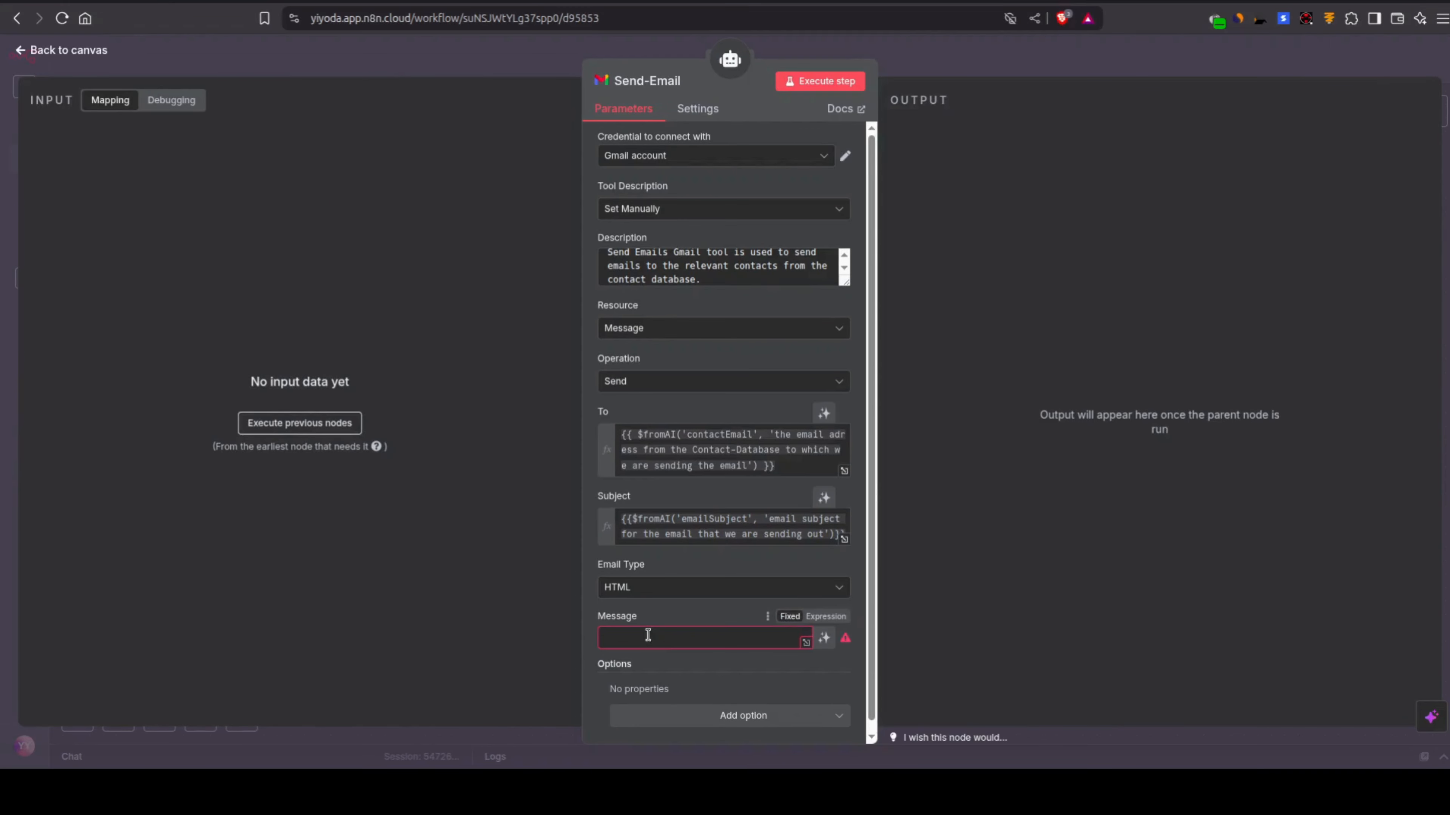
click(648, 635)
text({{ $fromAI('emailBody') }})
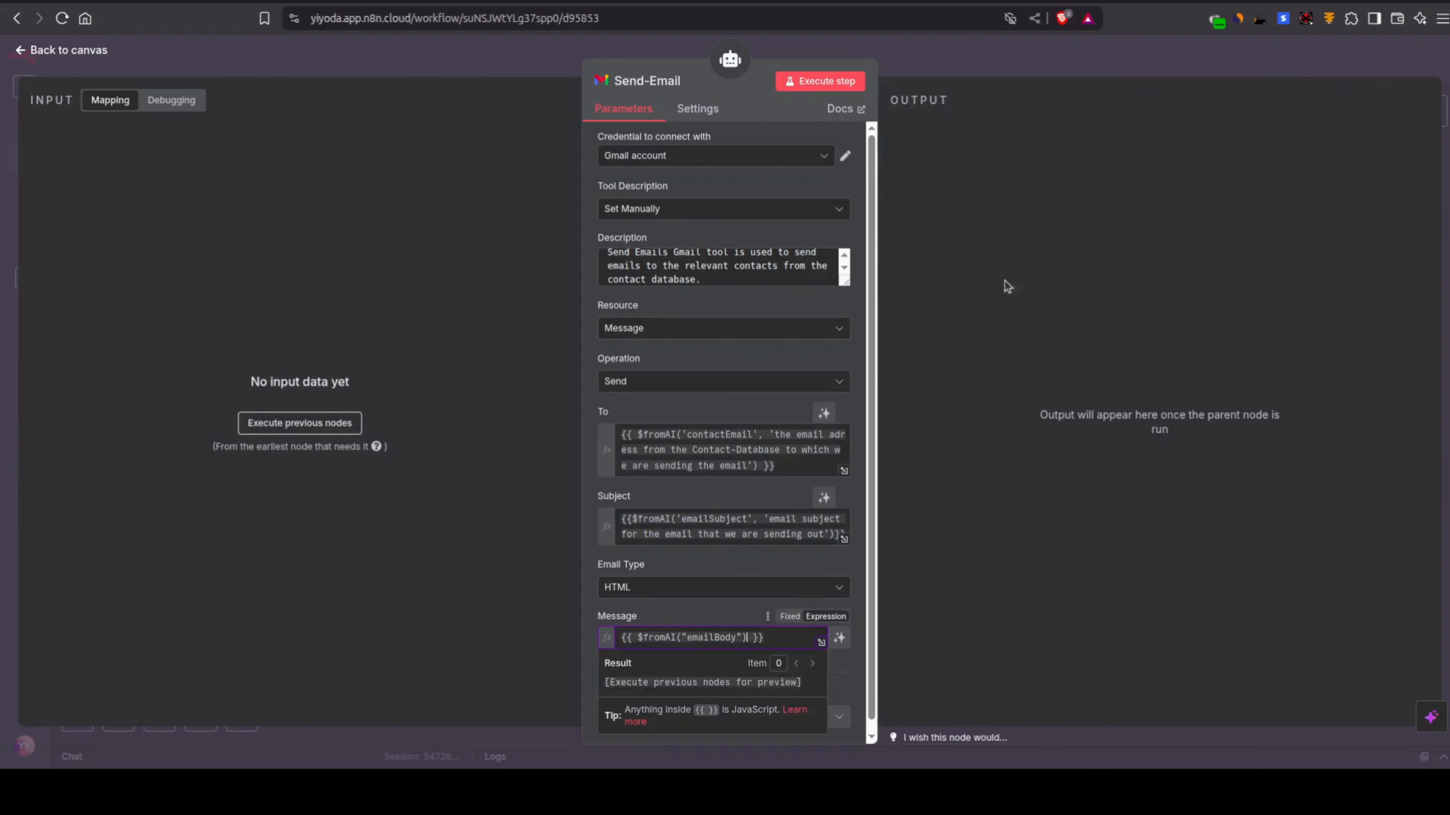
click(977, 48)
key(ctrl+s)
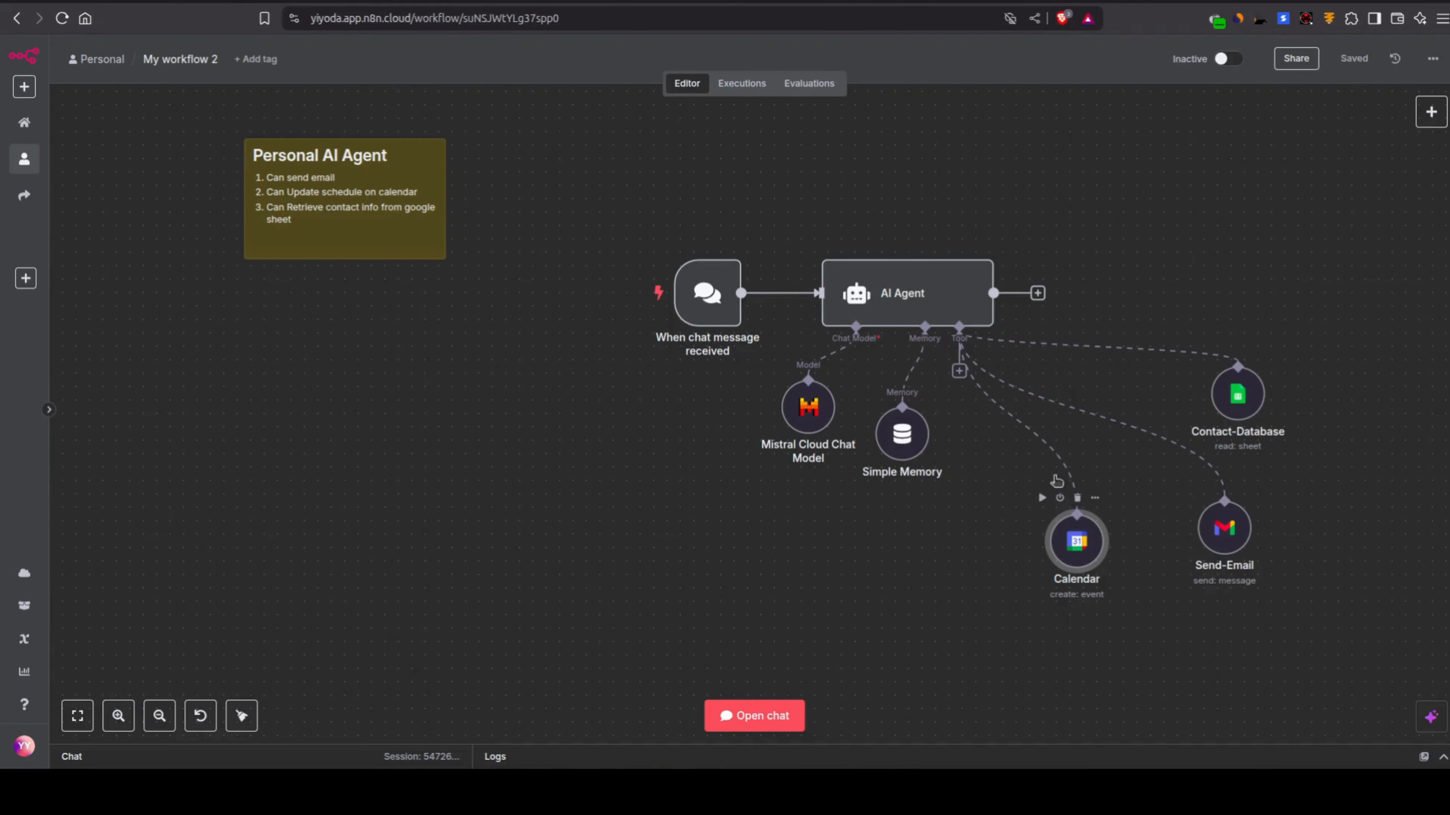
Step: Open the Calendar node in both workflows and set My workflow 2's Start field to {{ $fromAI('startTime') }}, copied from My workflow
double_click(1076, 546)
scroll(676, 493, down, 1)
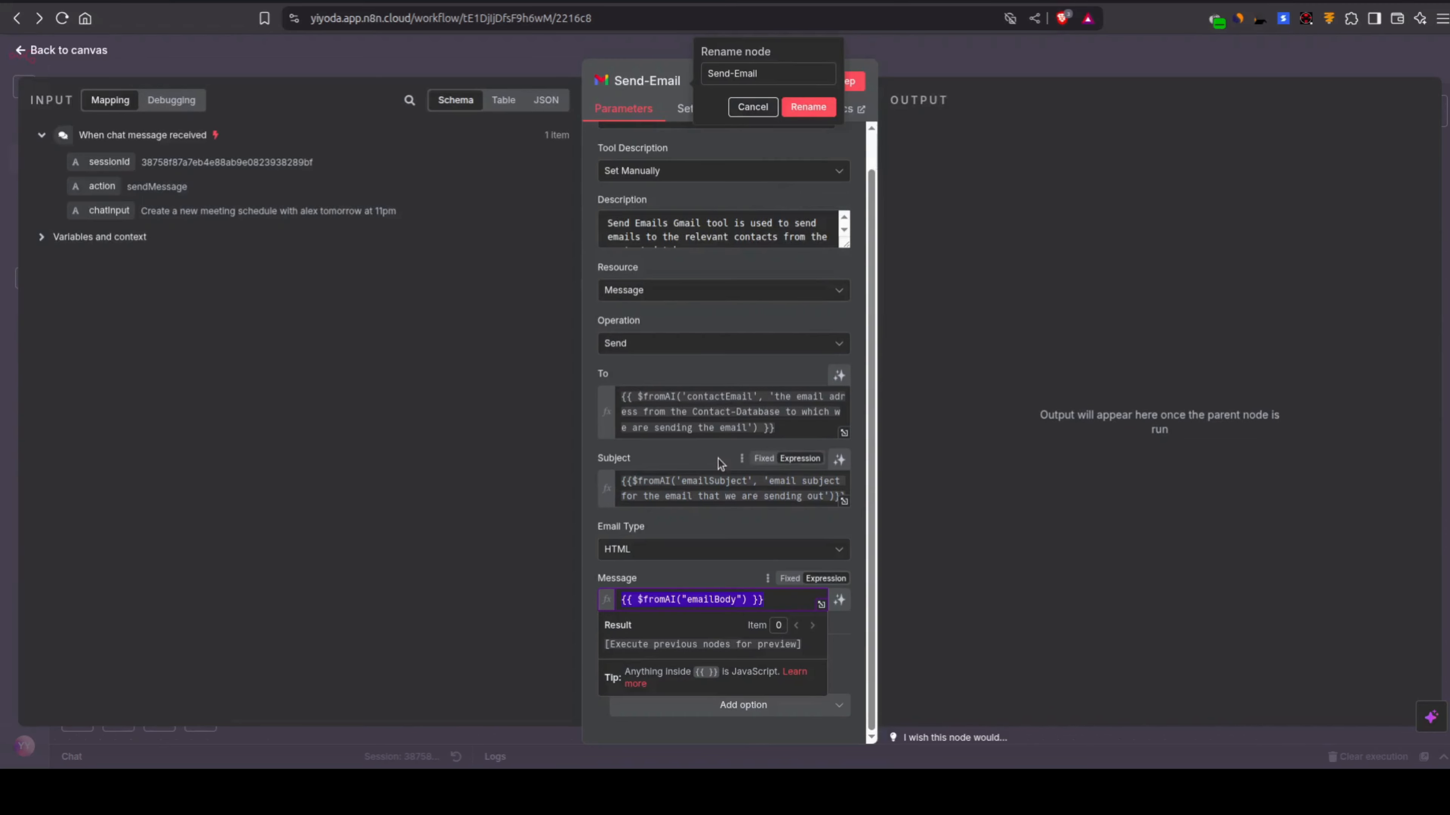
click(509, 64)
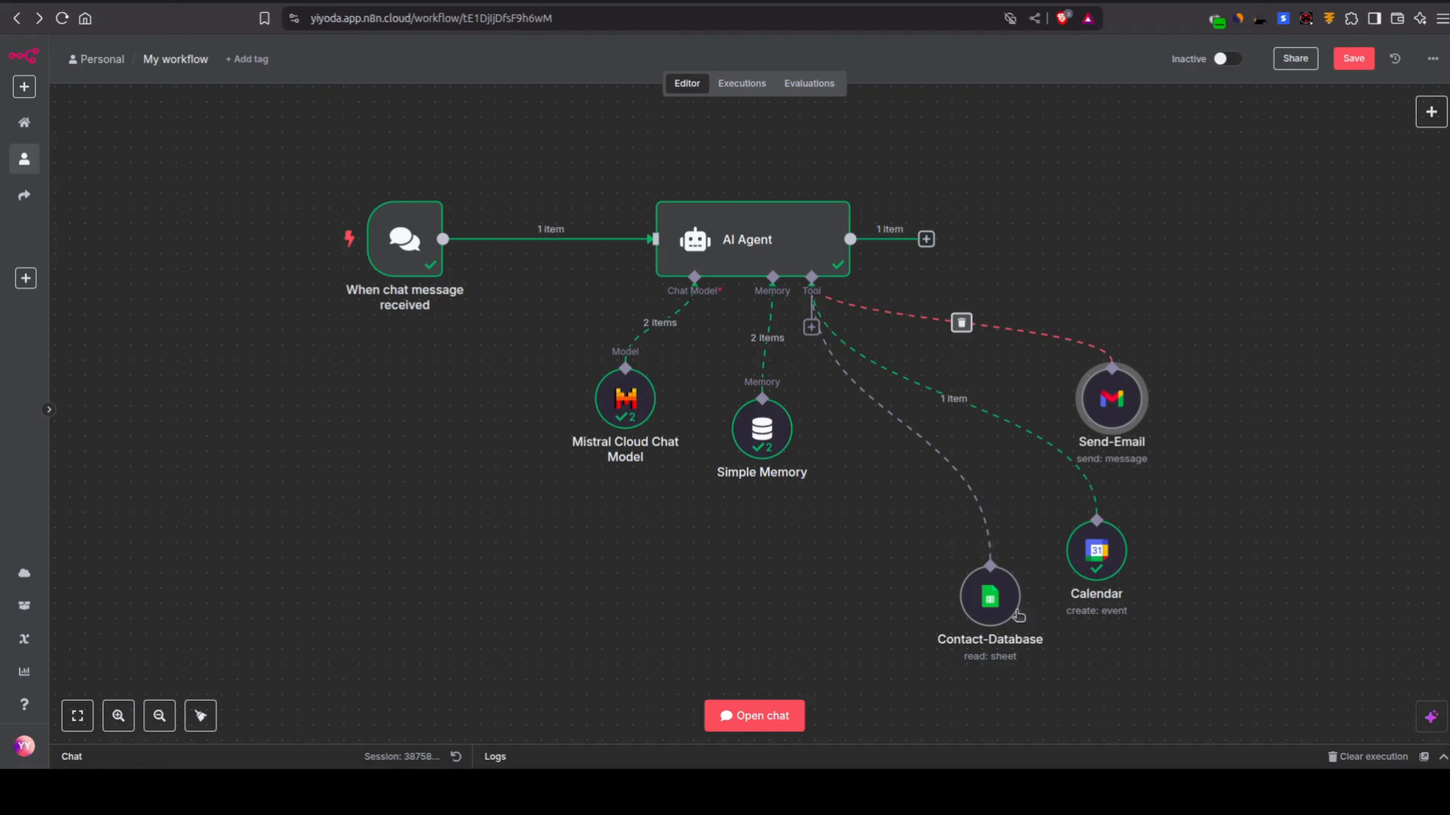
click(1096, 564)
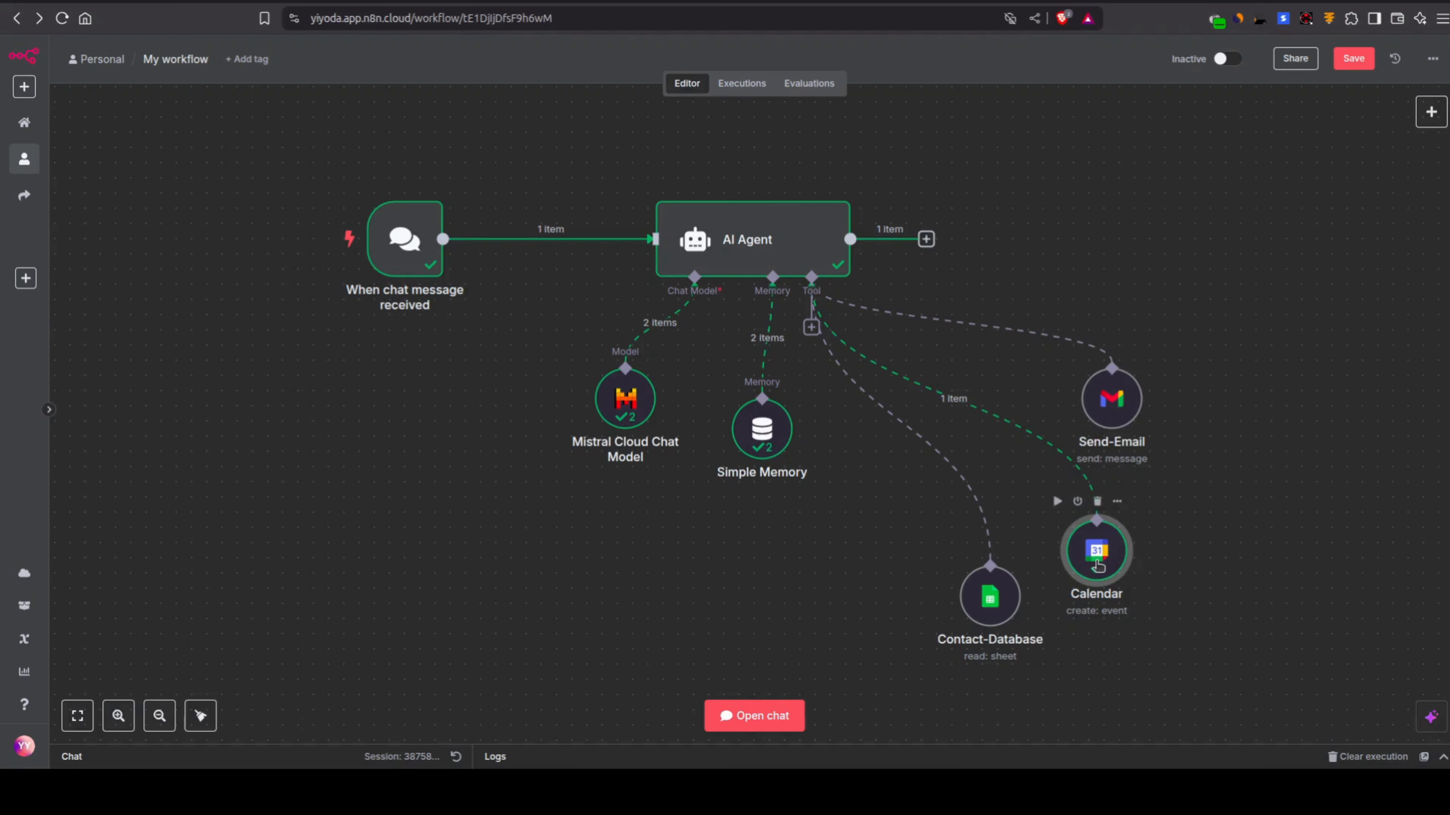
key(Return)
scroll(722, 400, down, 2)
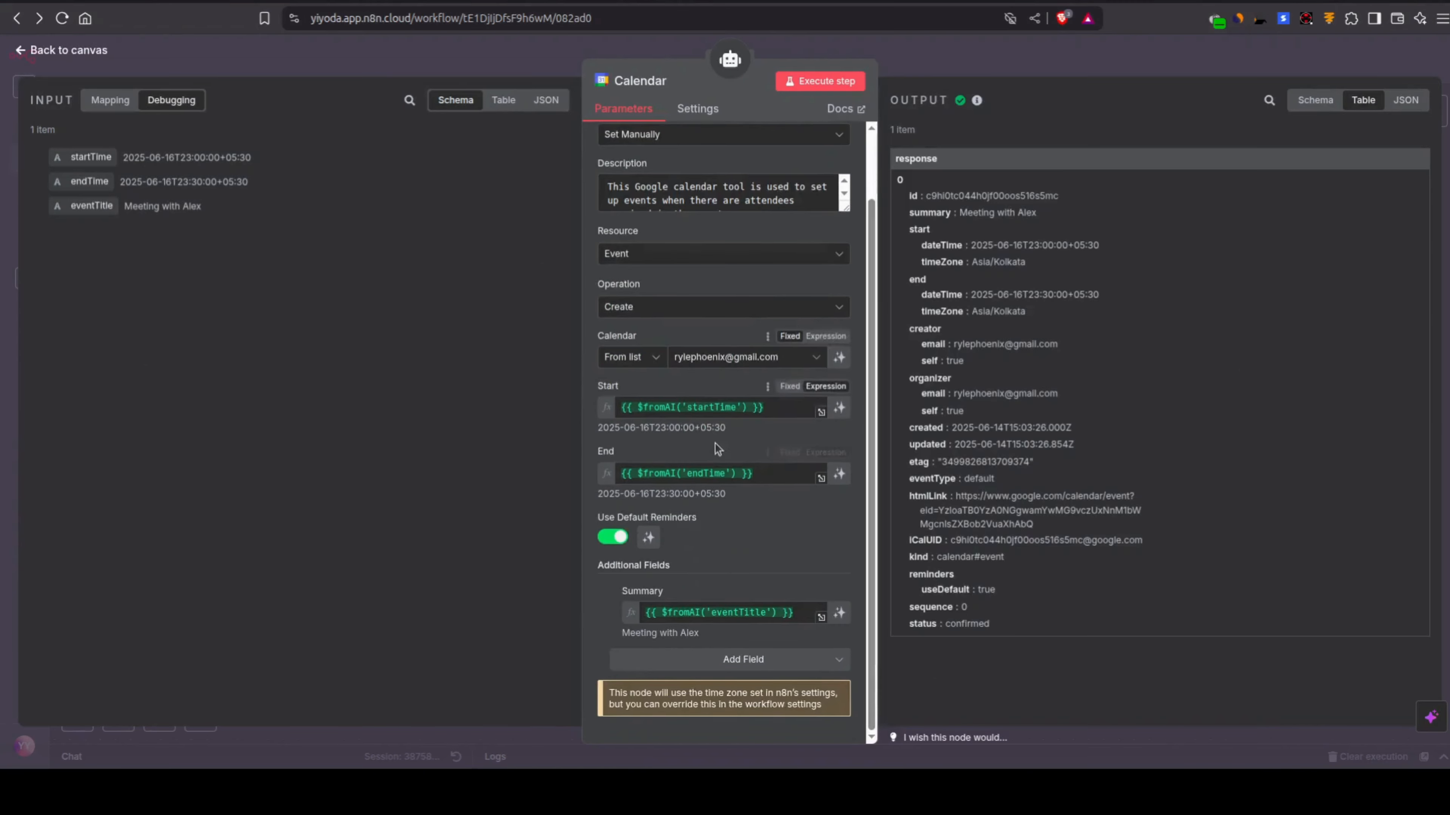
click(680, 409)
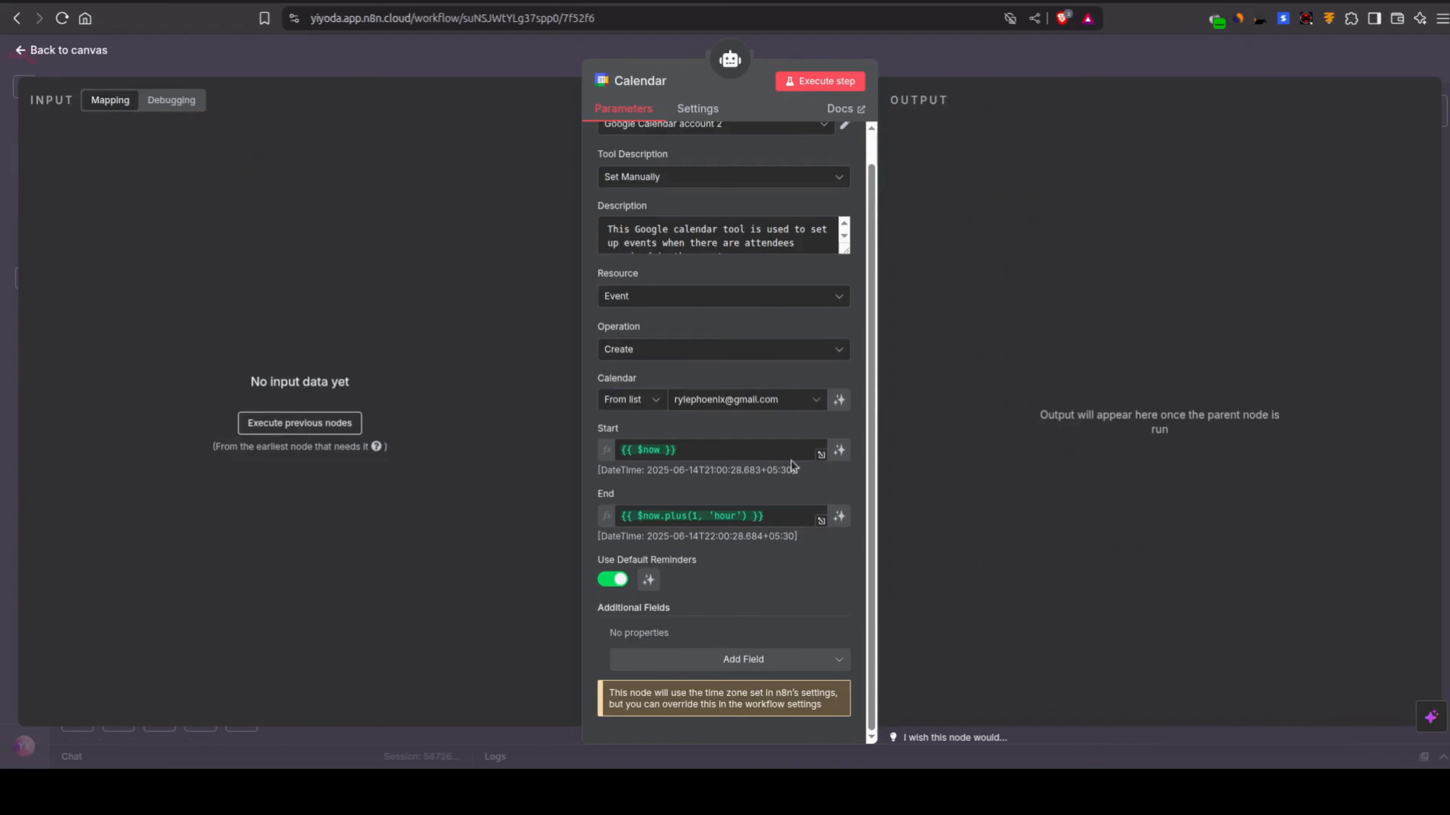
click(733, 451)
key(ctrl+a)
text({{ $fromAI('startTime') }})
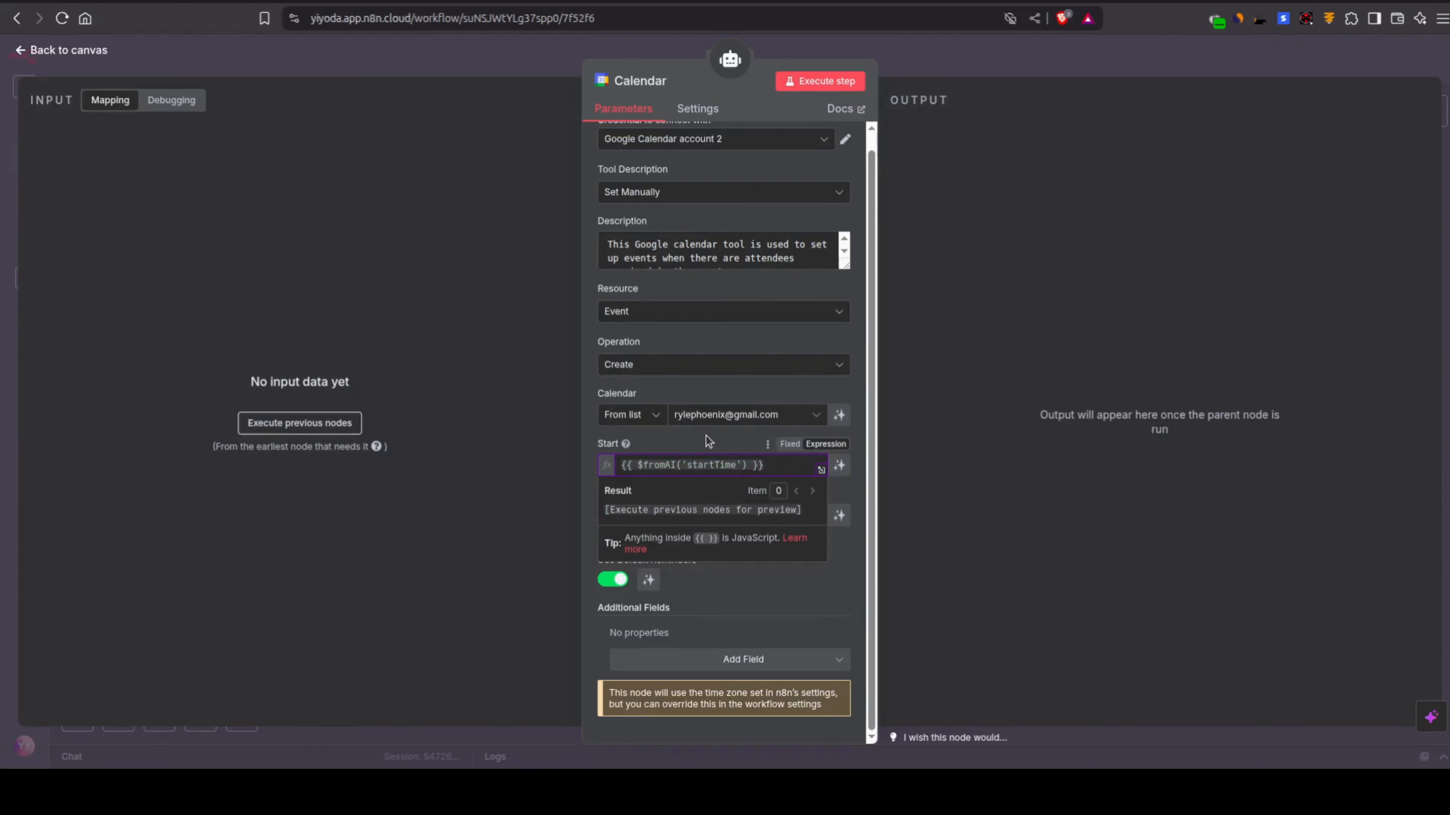
click(706, 437)
Step: Replace the Calendar node's End value with {{ $fromAI('endTime') }}, copied from My workflow's Calendar node
click(677, 515)
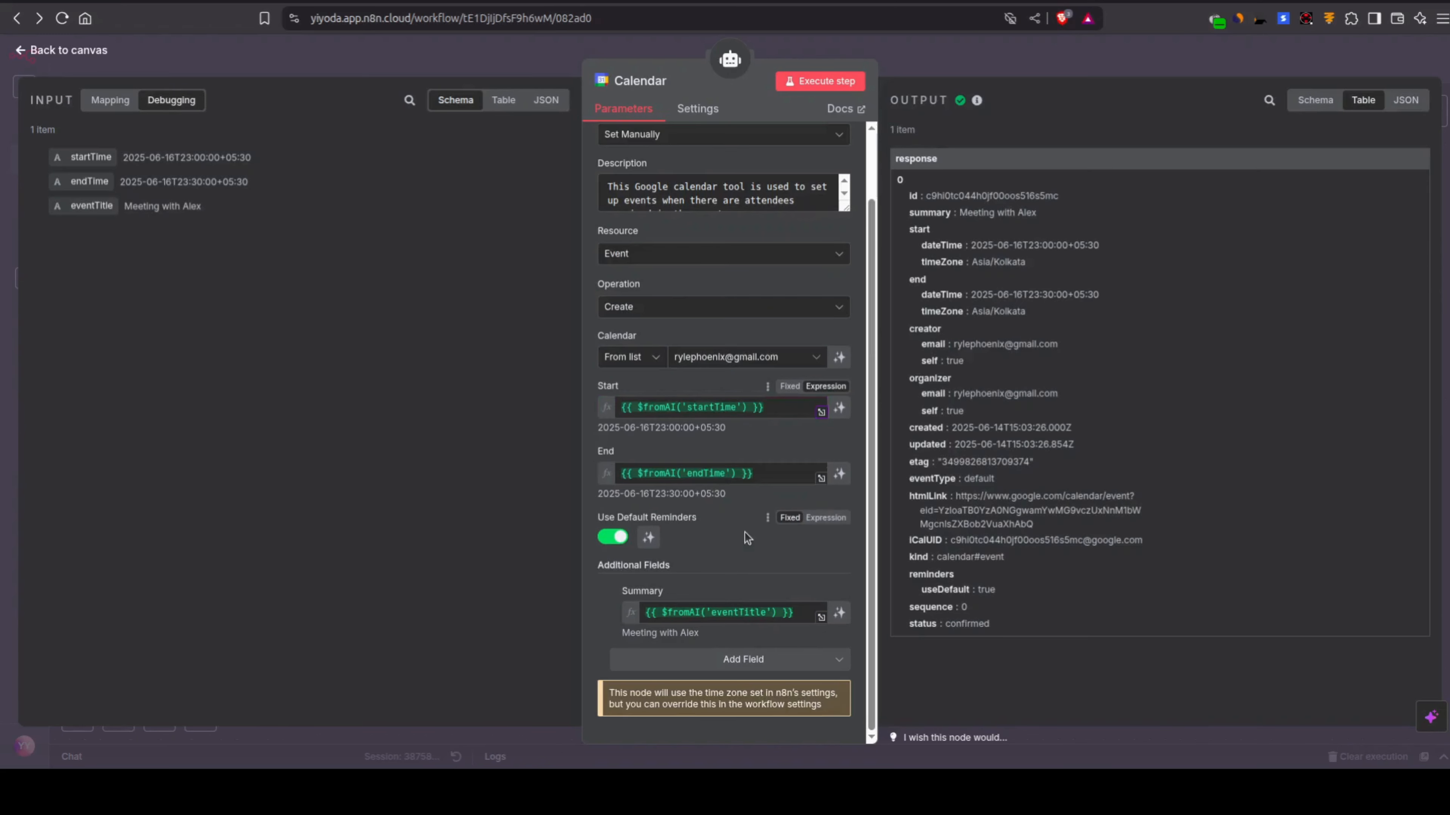
click(715, 469)
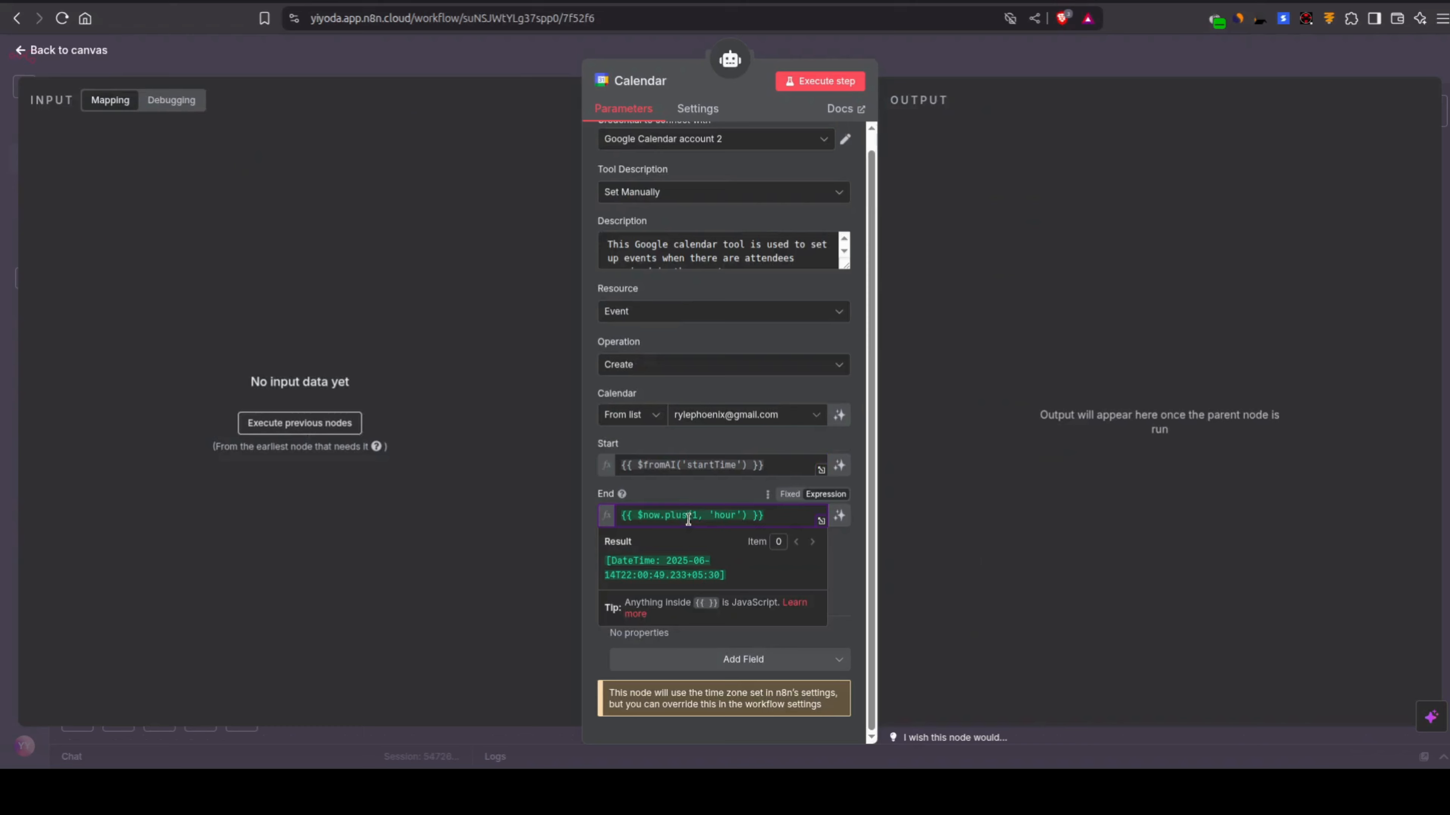
click(669, 491)
triple_click(683, 516)
text({{ $fromAI('endTime') }})
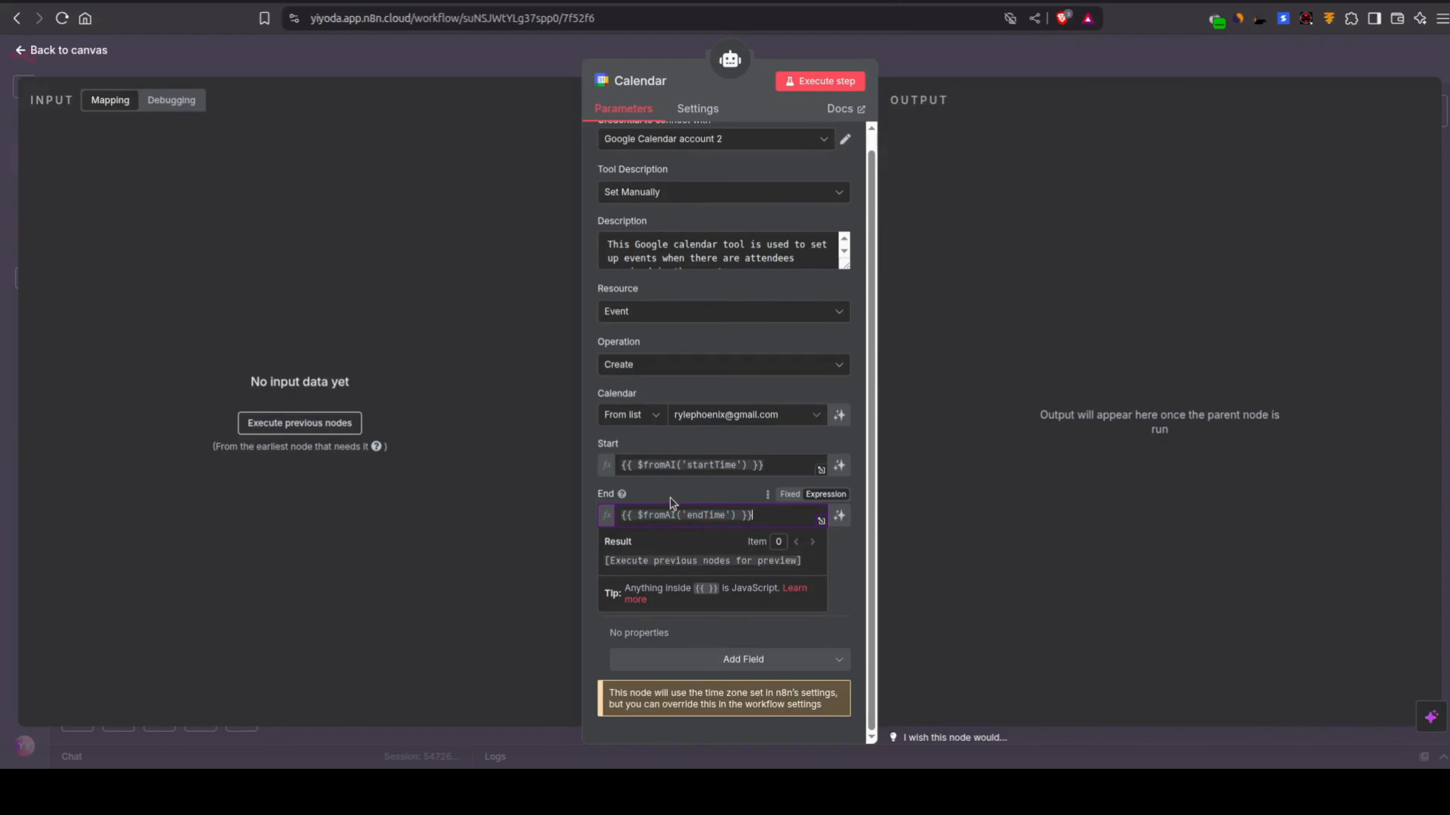
click(669, 497)
Step: Add a Summary field to the Calendar node, set it to {{ $fromAI('eventTitle') }} copied from My workflow, and close the node
click(705, 659)
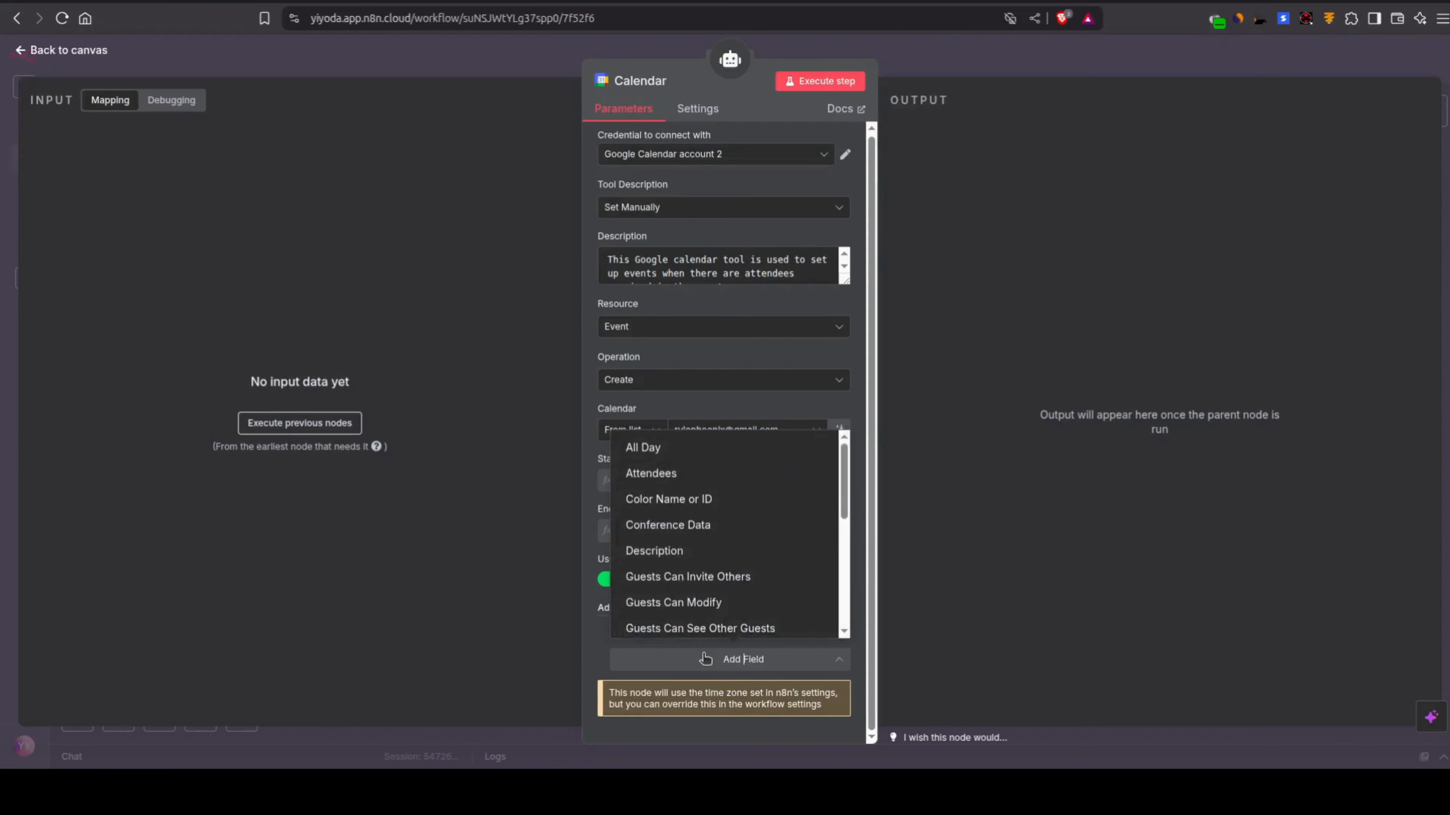
scroll(698, 597, down, 5)
click(701, 594)
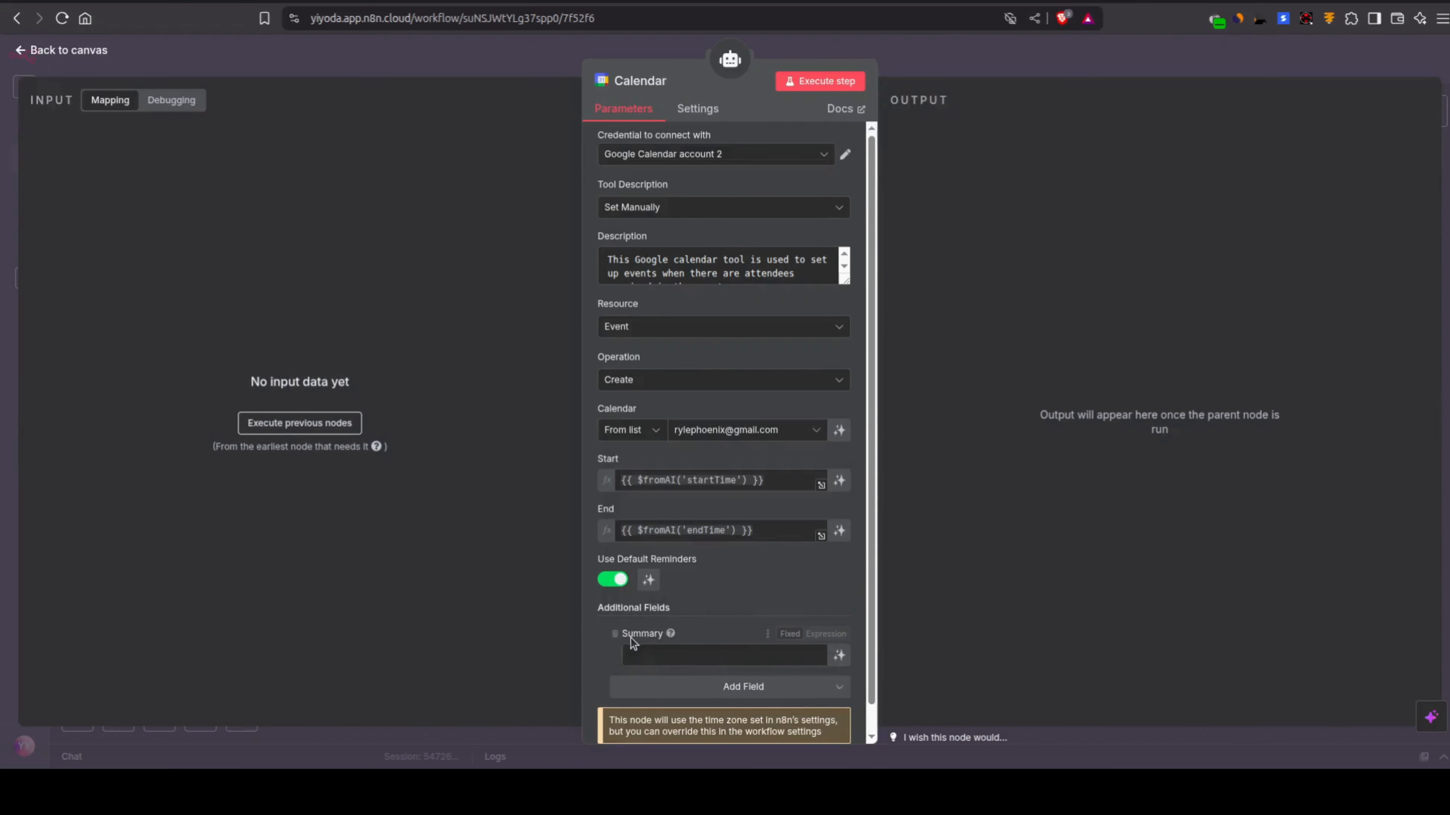
click(631, 638)
click(662, 663)
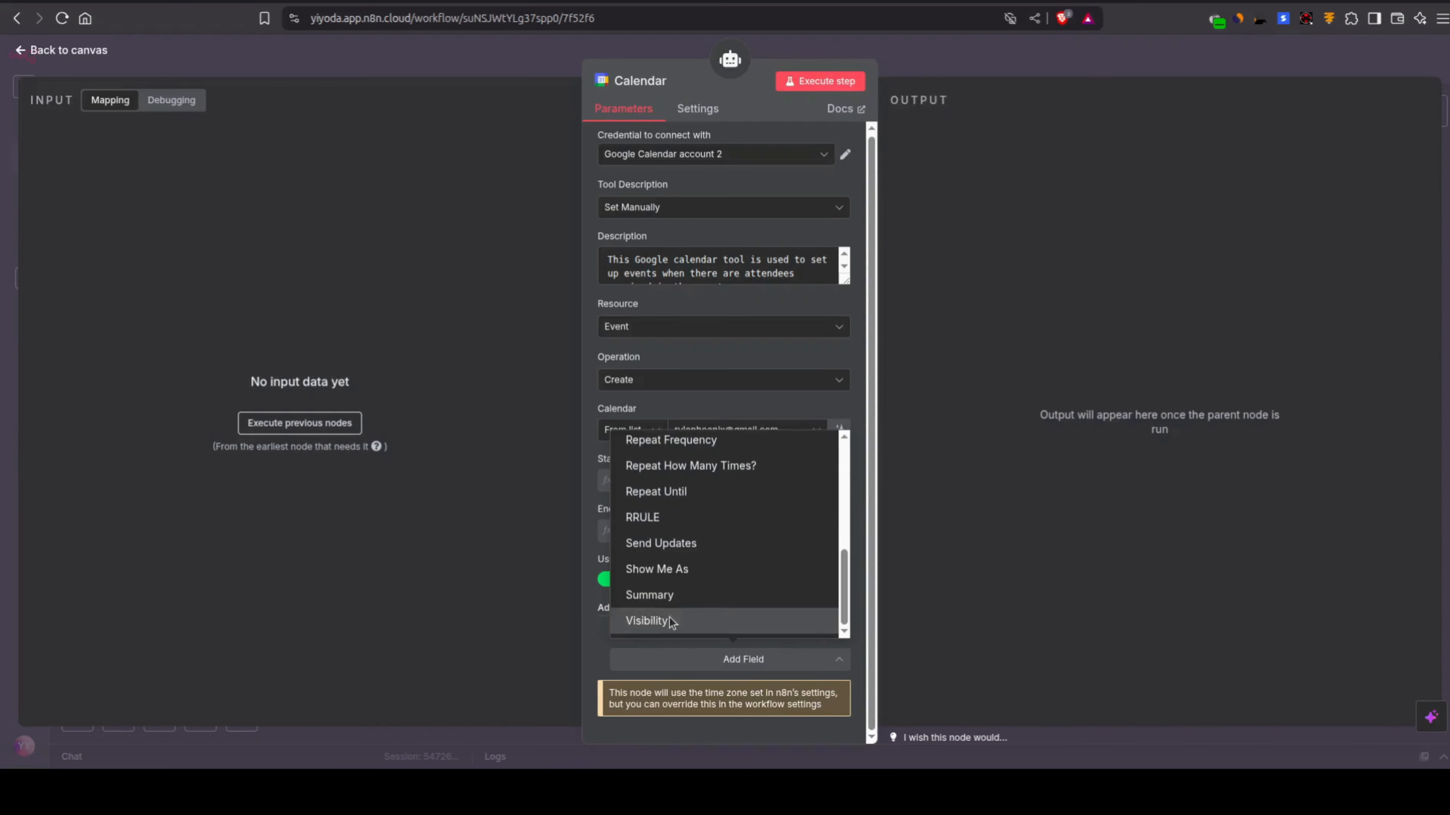
click(662, 594)
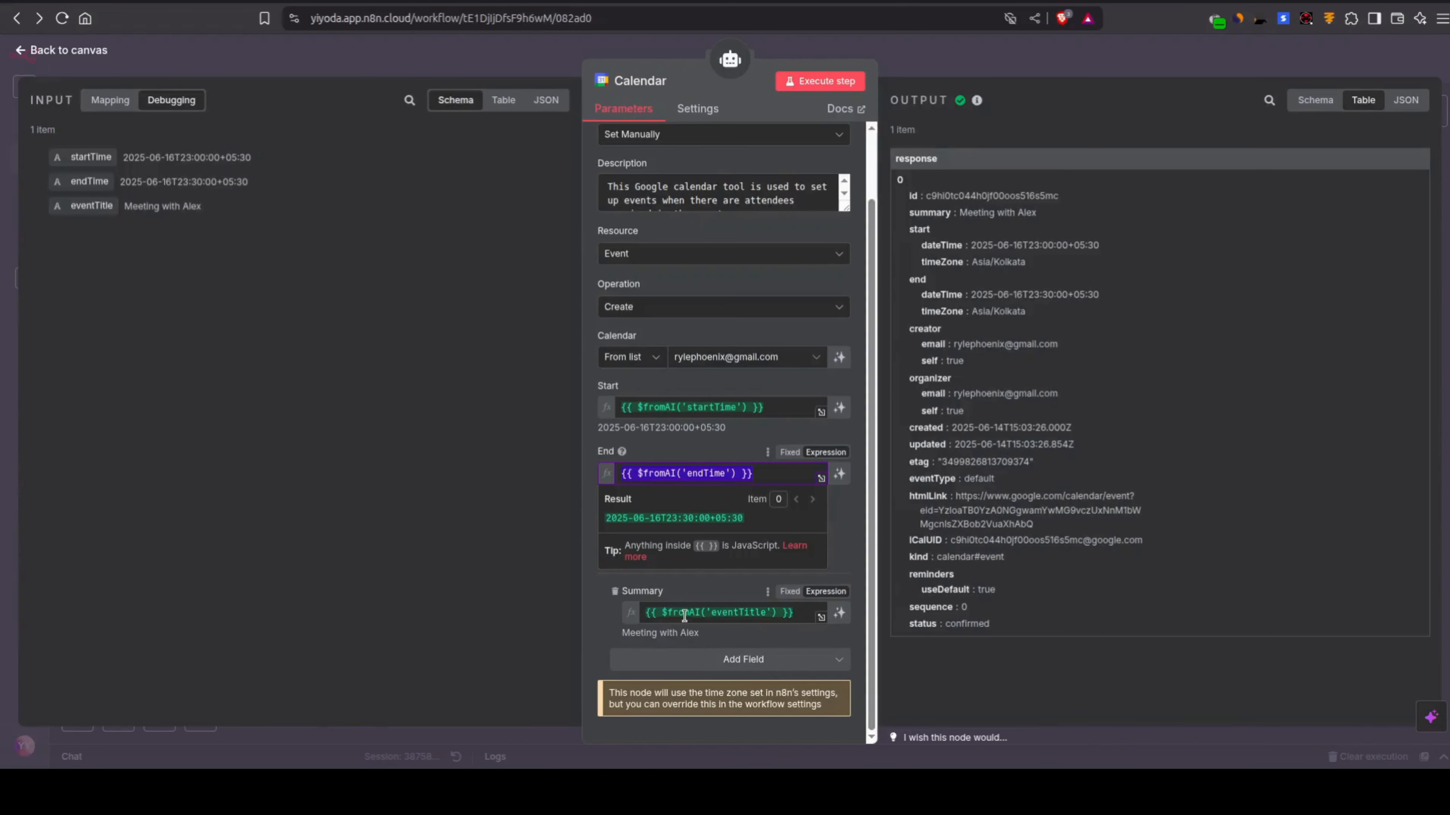
click(684, 616)
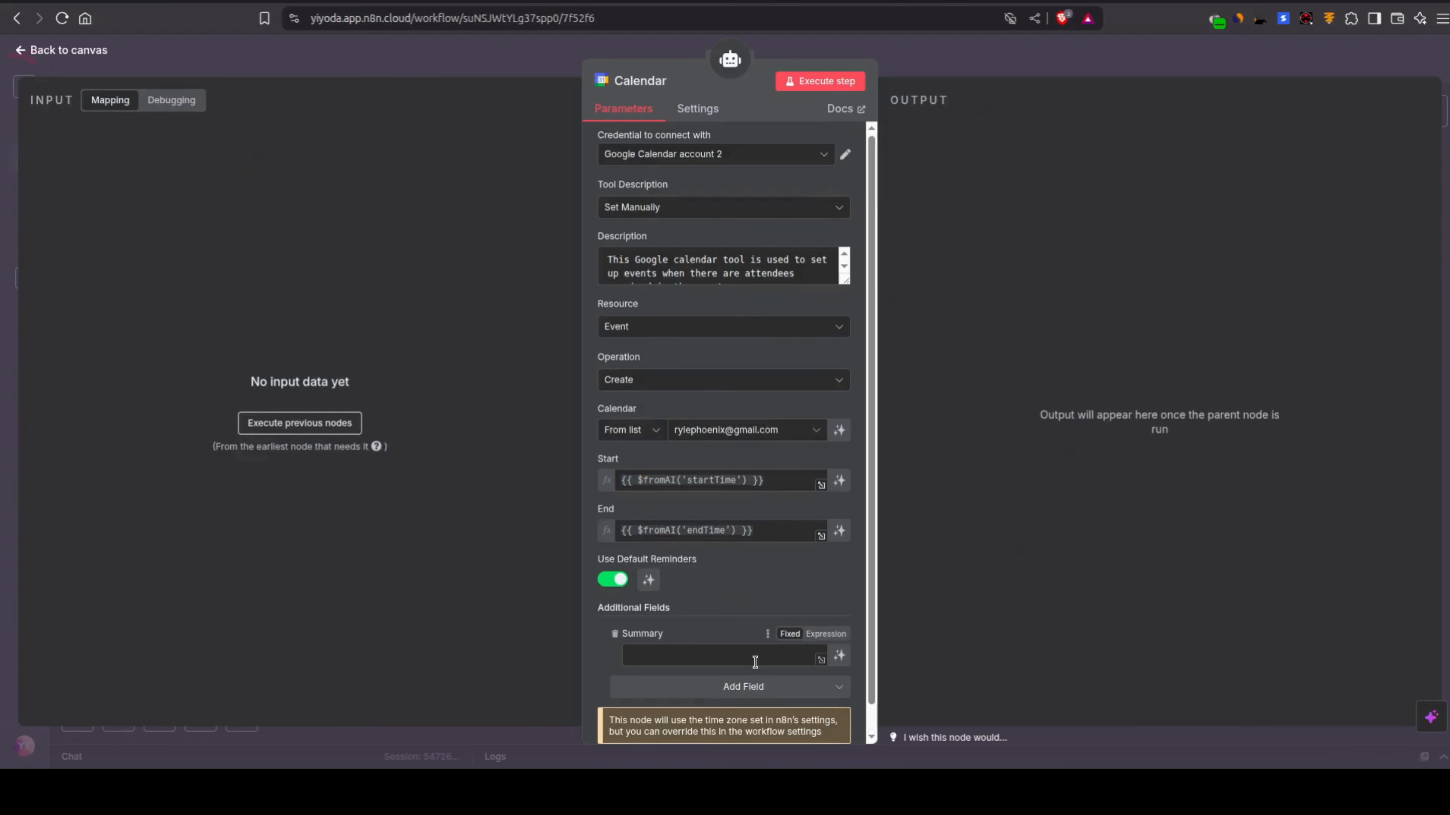
click(755, 661)
text({{ $fromAI('eventTitle') }})
click(520, 70)
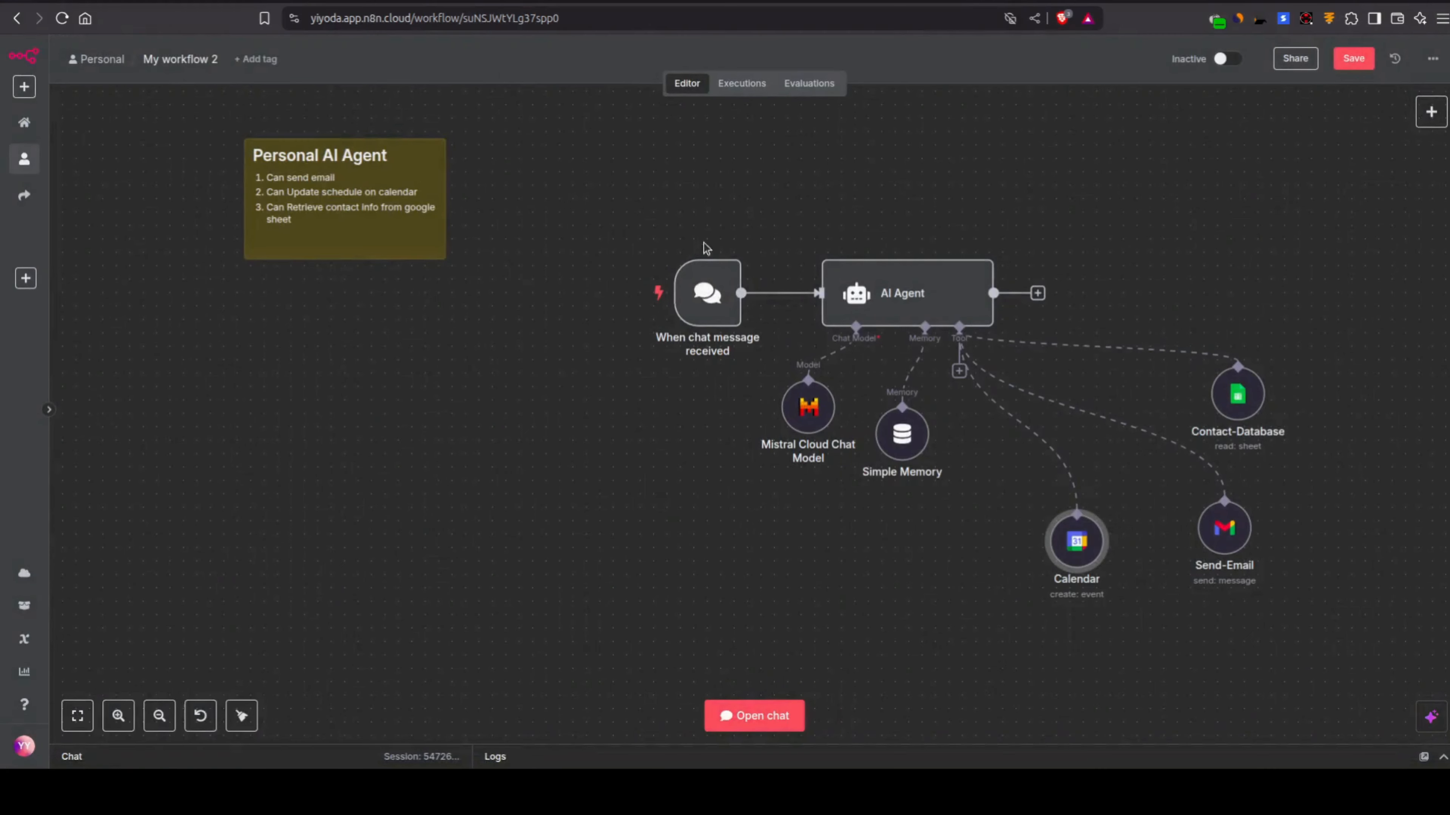
Step: Review the parameters of the Contact-Database, Calendar and Send-Email tool nodes in My workflow 2
click(1239, 393)
double_click(1239, 393)
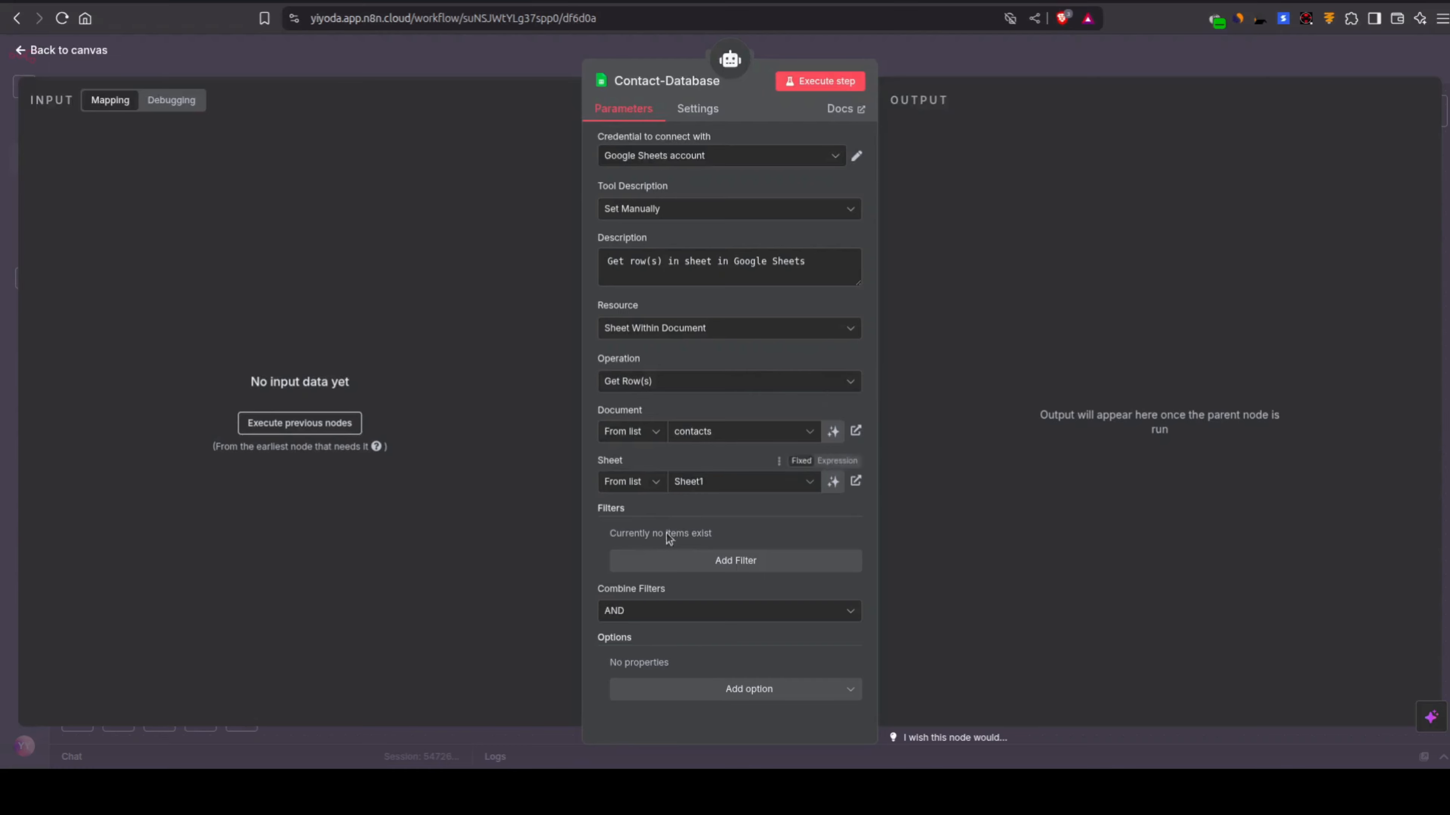
click(342, 57)
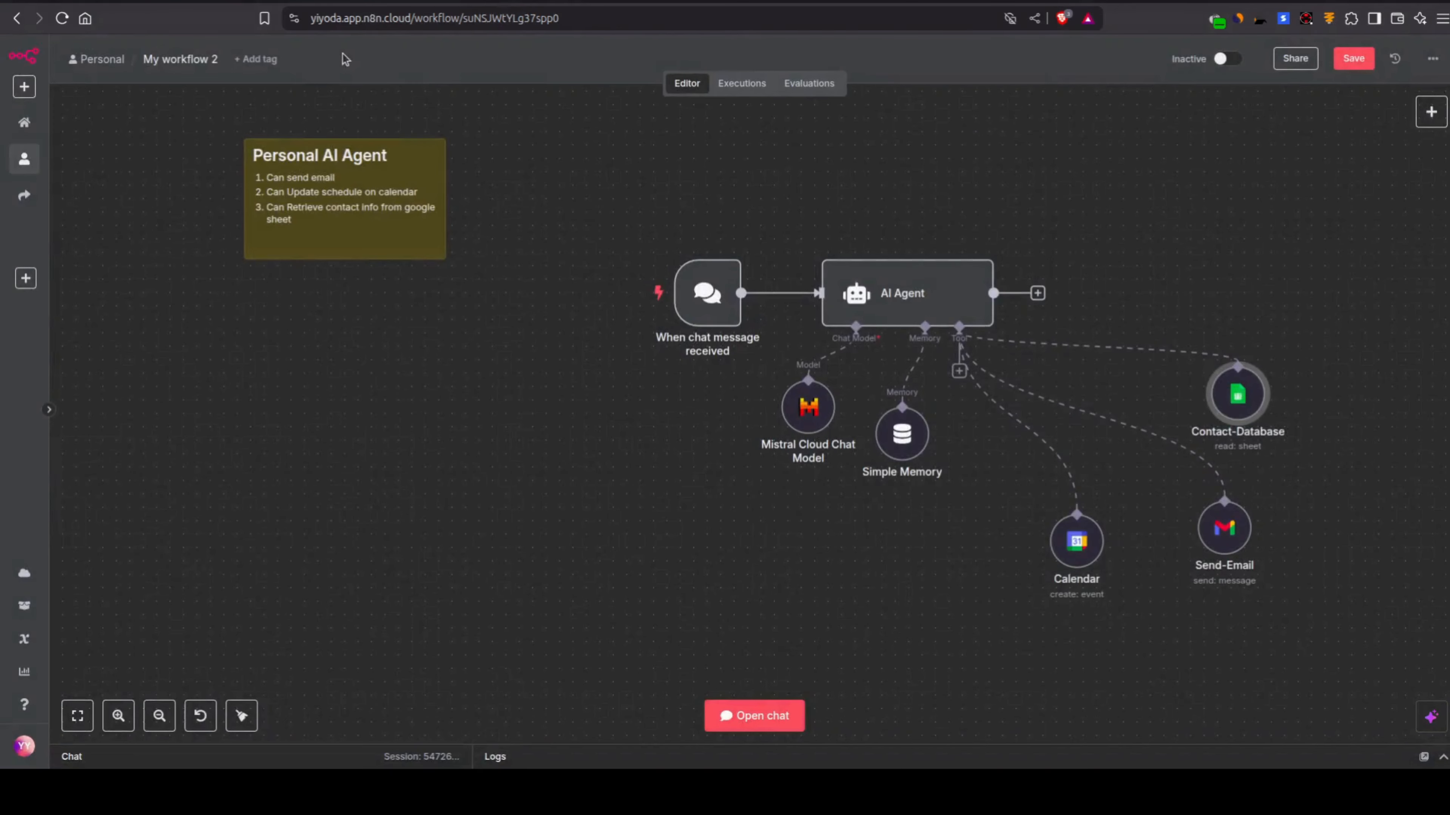
double_click(1085, 560)
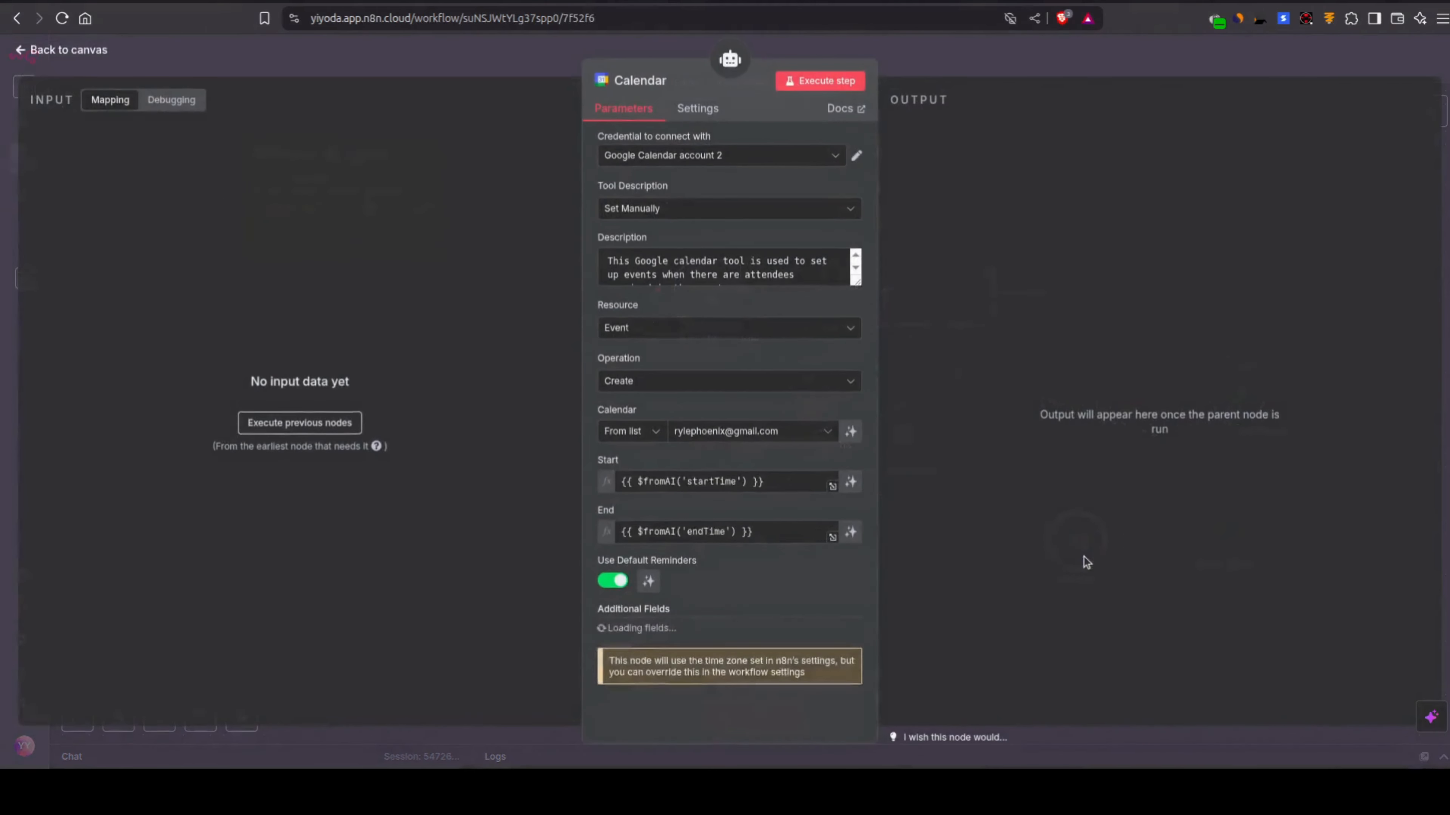
click(971, 62)
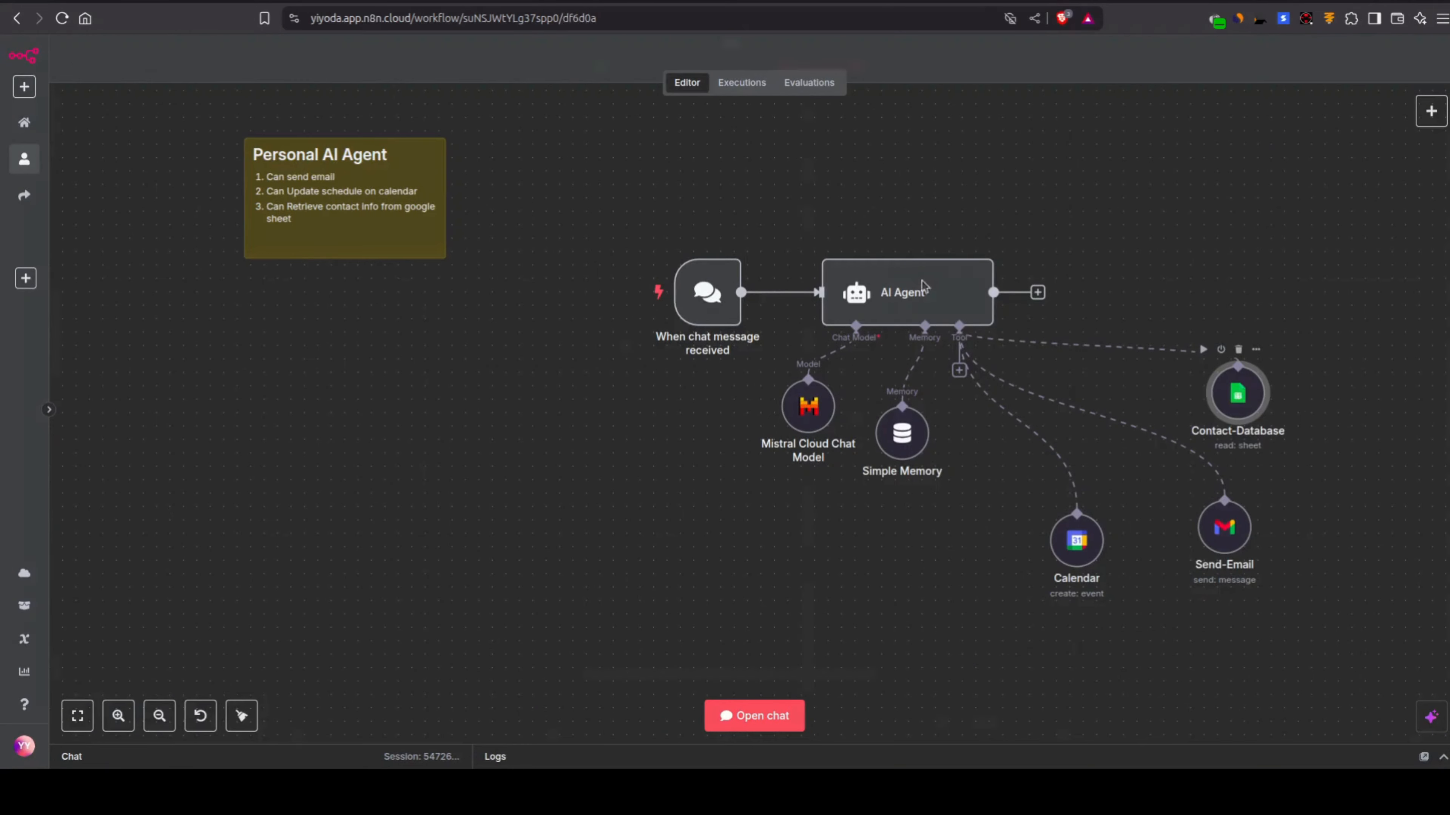
double_click(1237, 393)
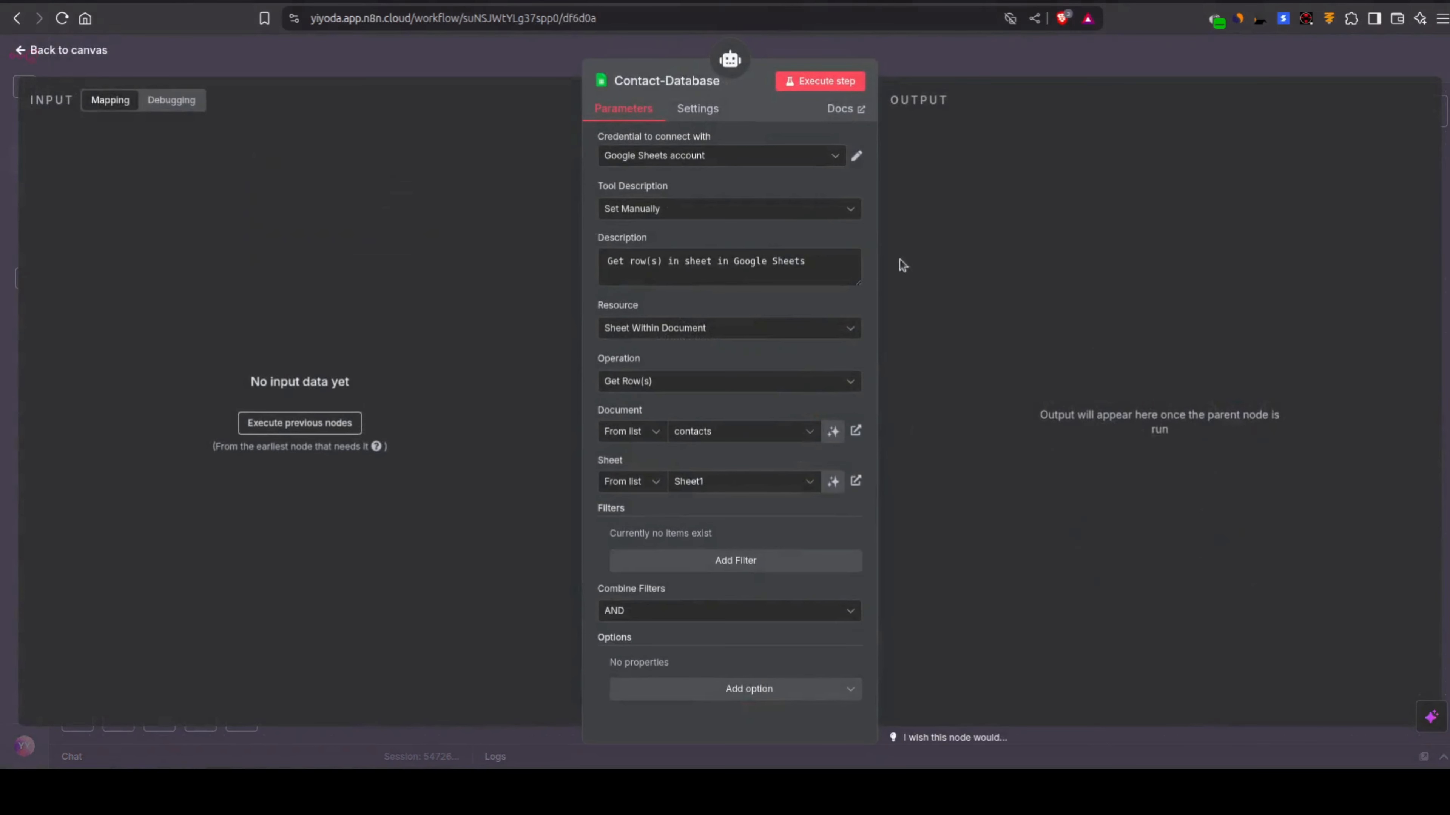
click(803, 55)
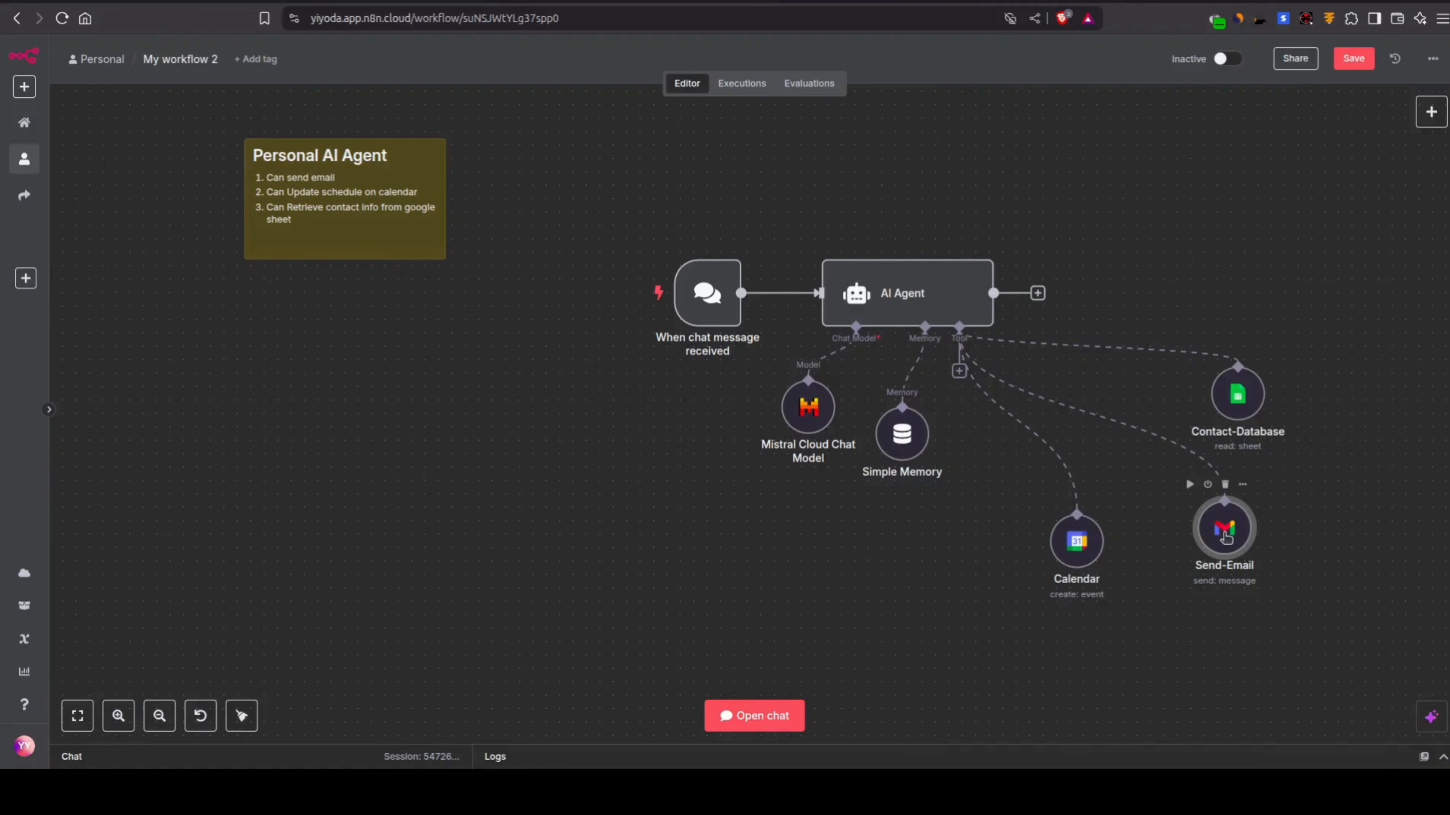
double_click(1224, 531)
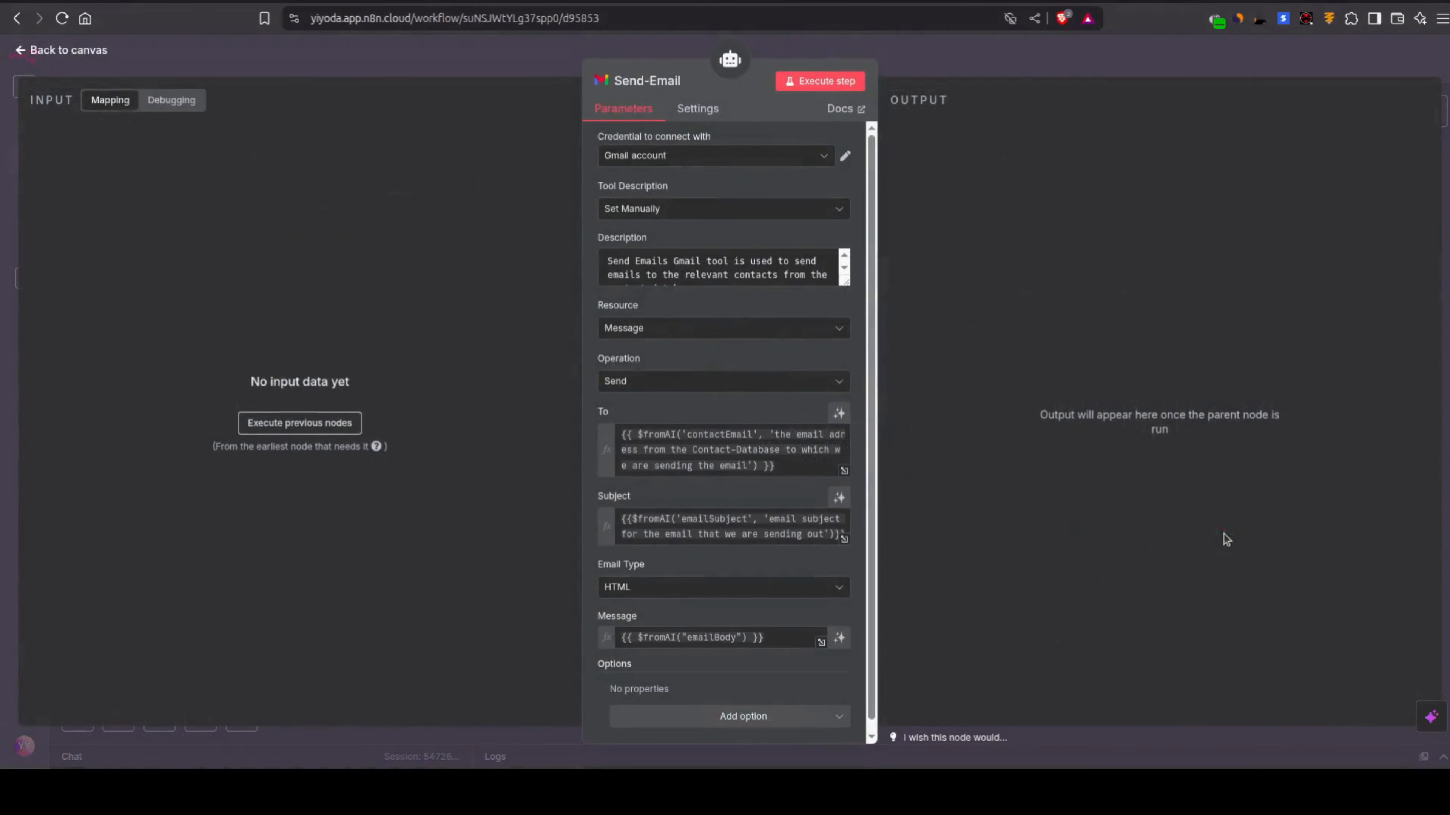
click(1059, 37)
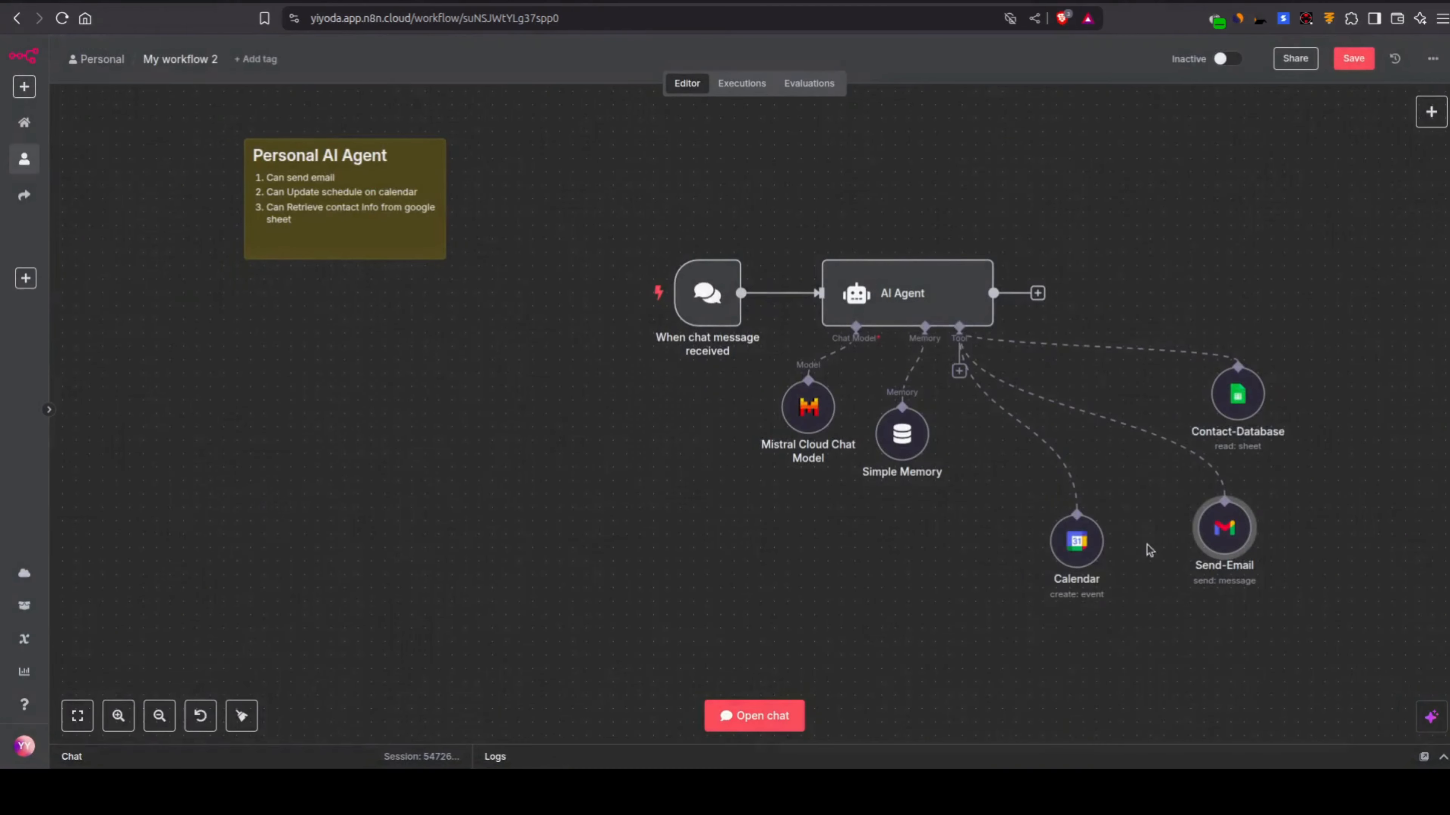
double_click(1083, 555)
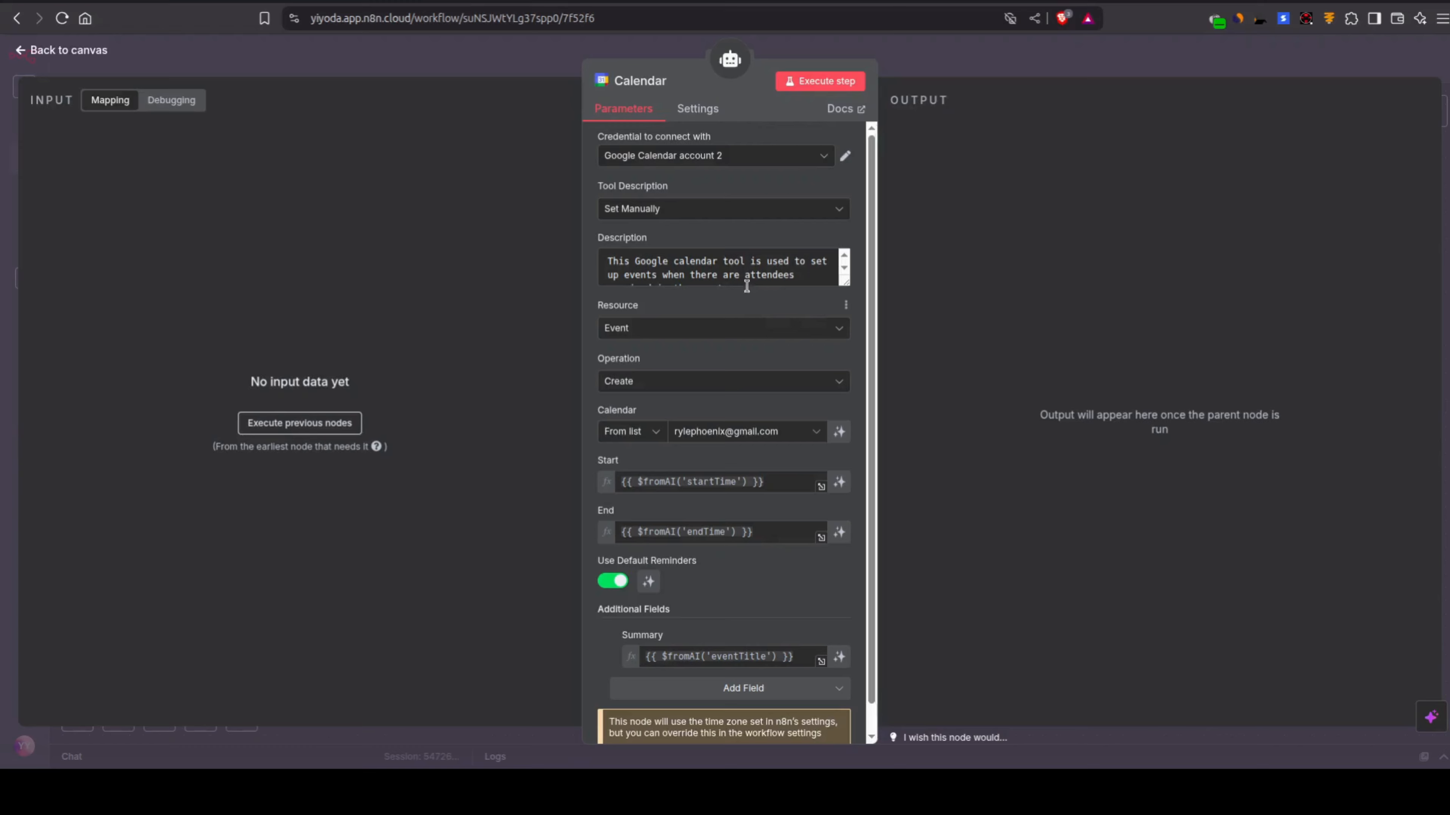
Step: Review the tool descriptions of the Calendar, Send-Email and Contact-Database nodes
scroll(740, 273, down, 1)
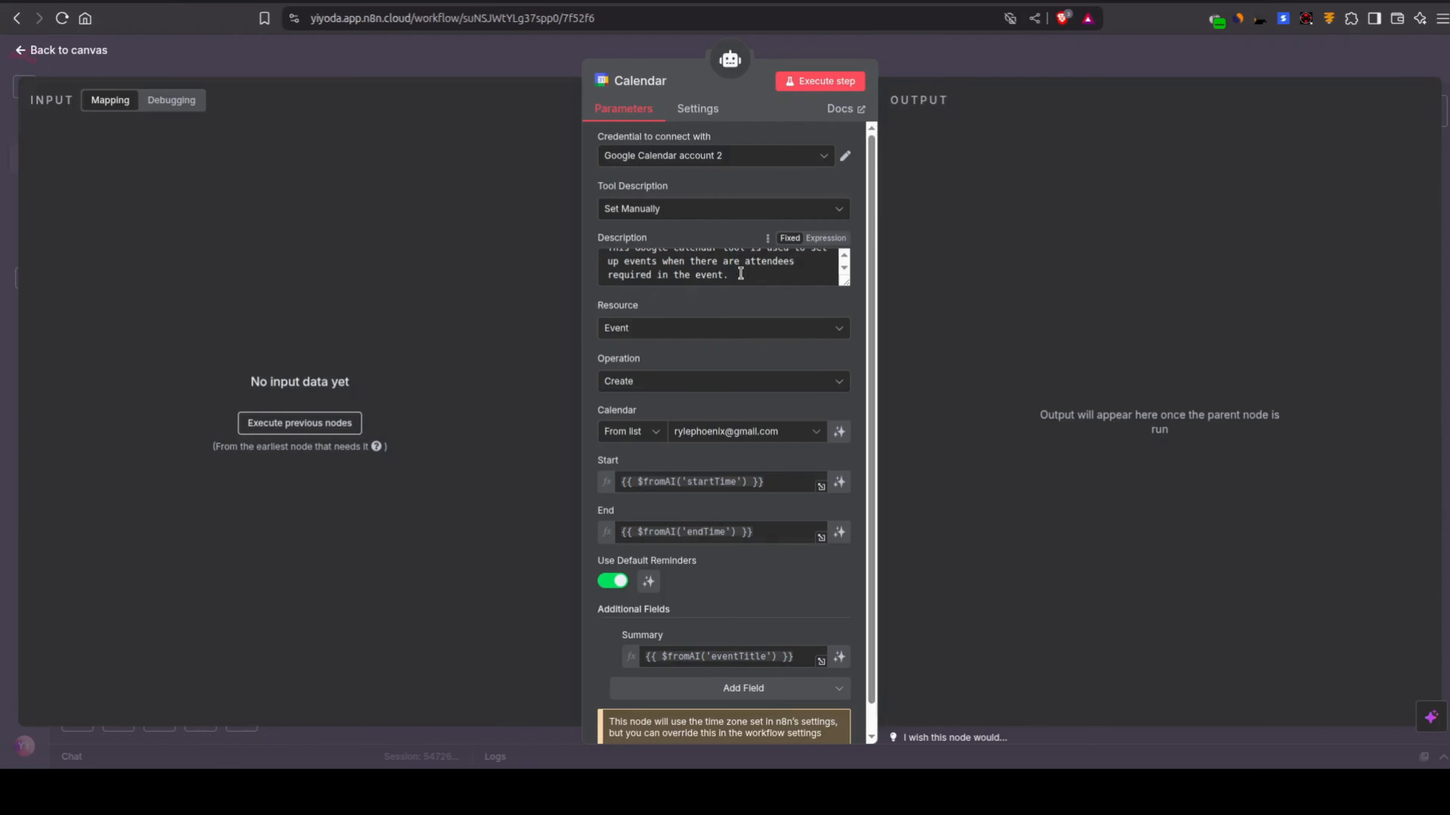
click(949, 80)
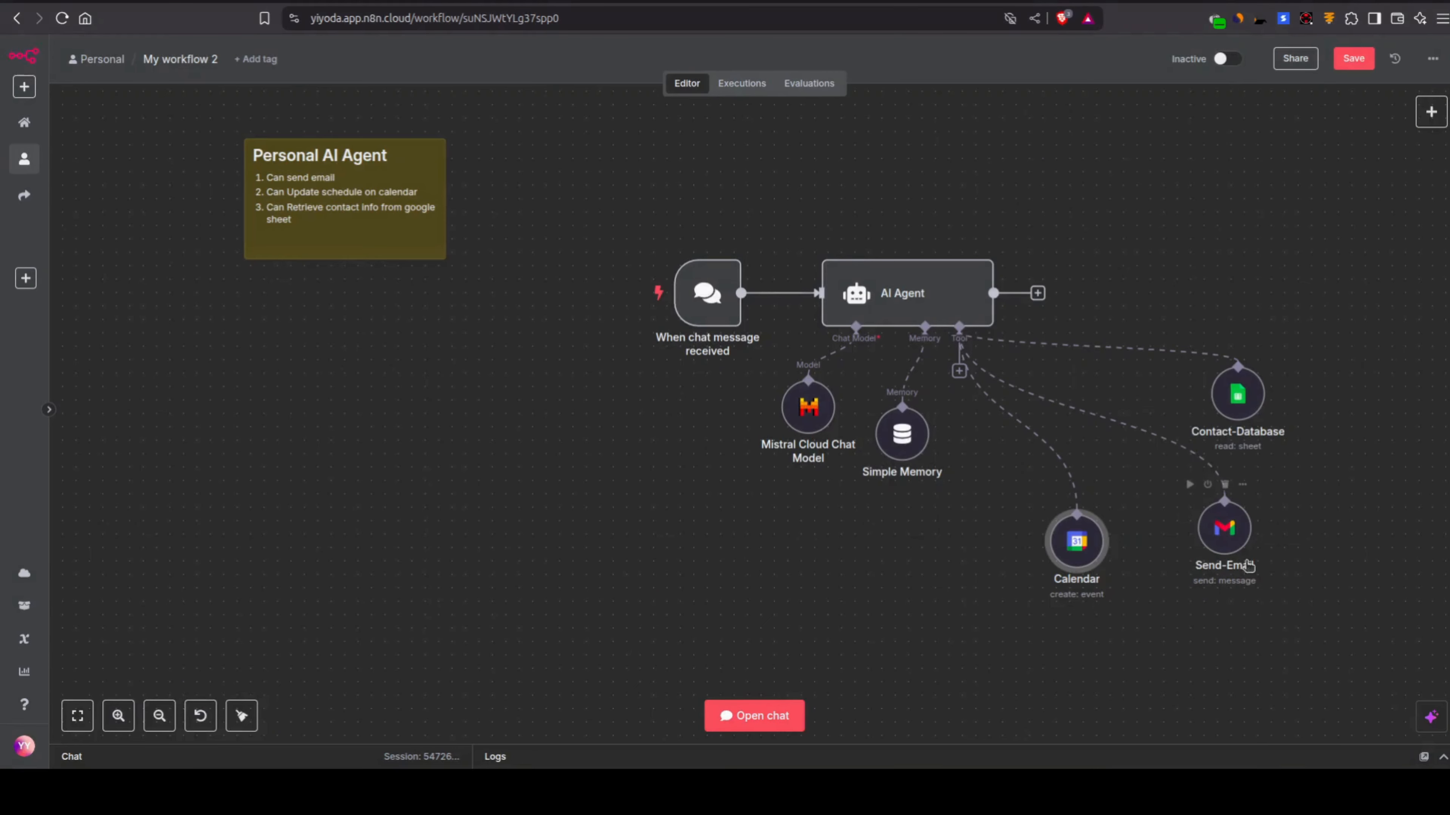
double_click(1235, 537)
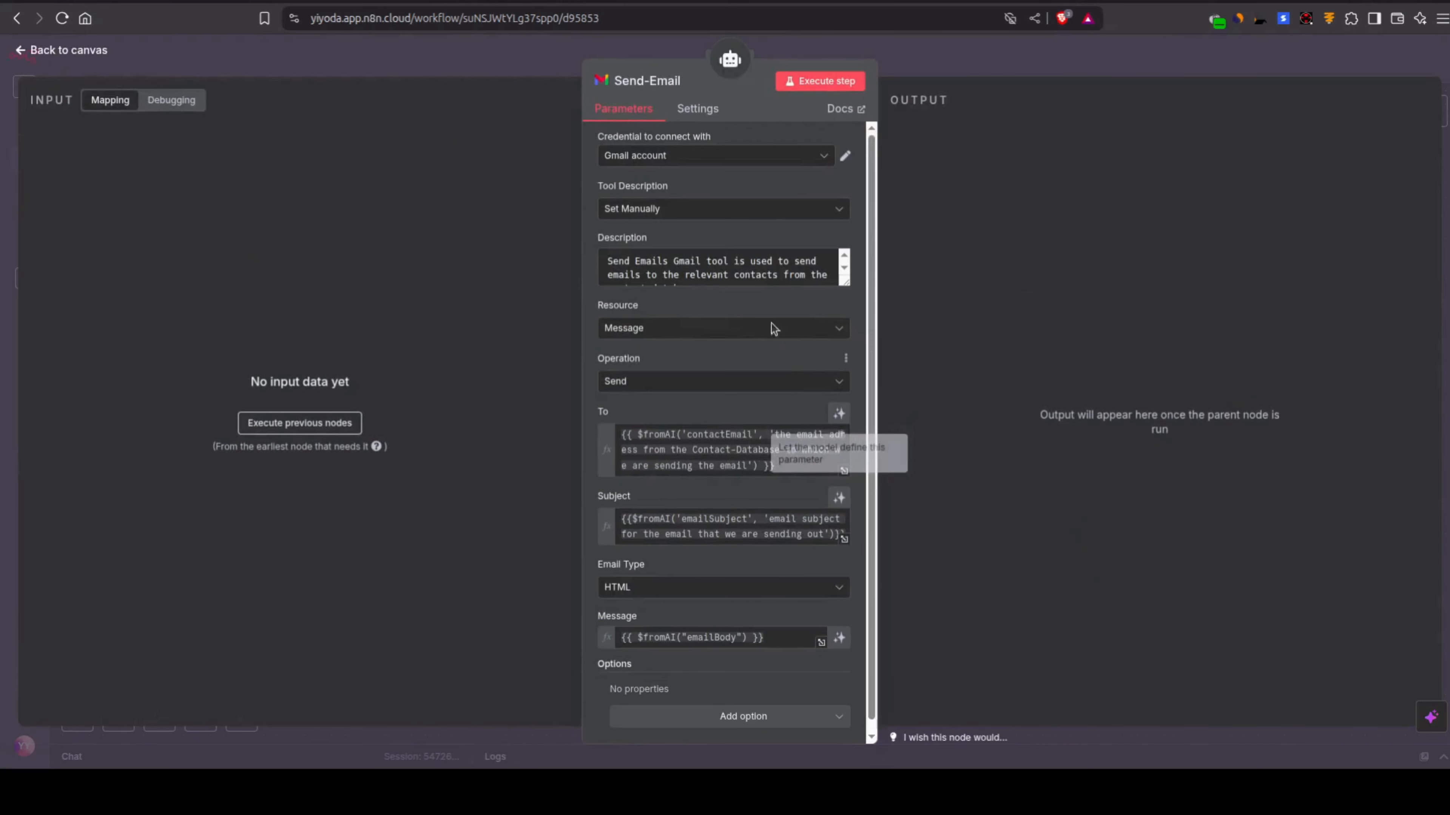
scroll(747, 275, down, 1)
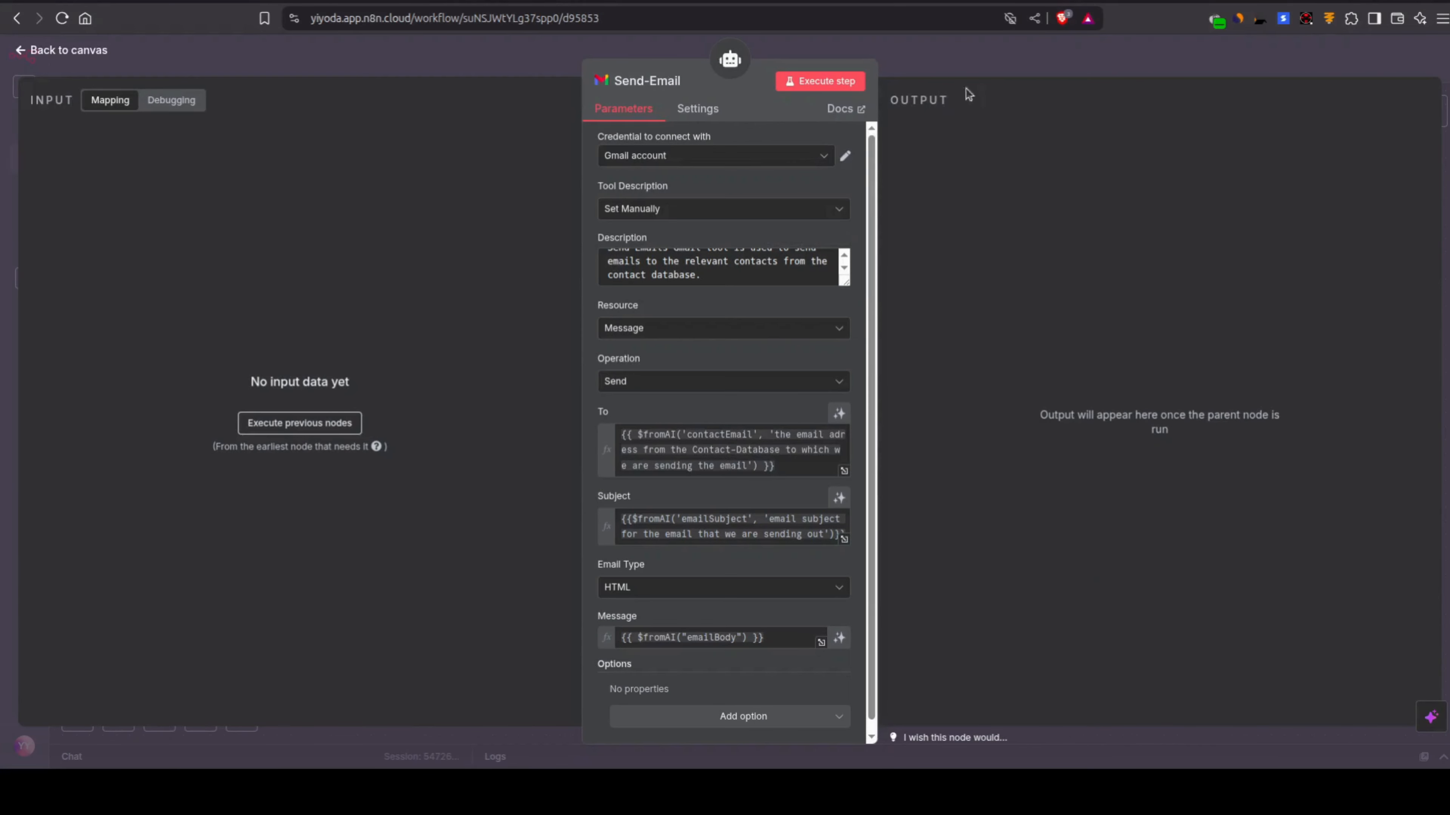
click(964, 57)
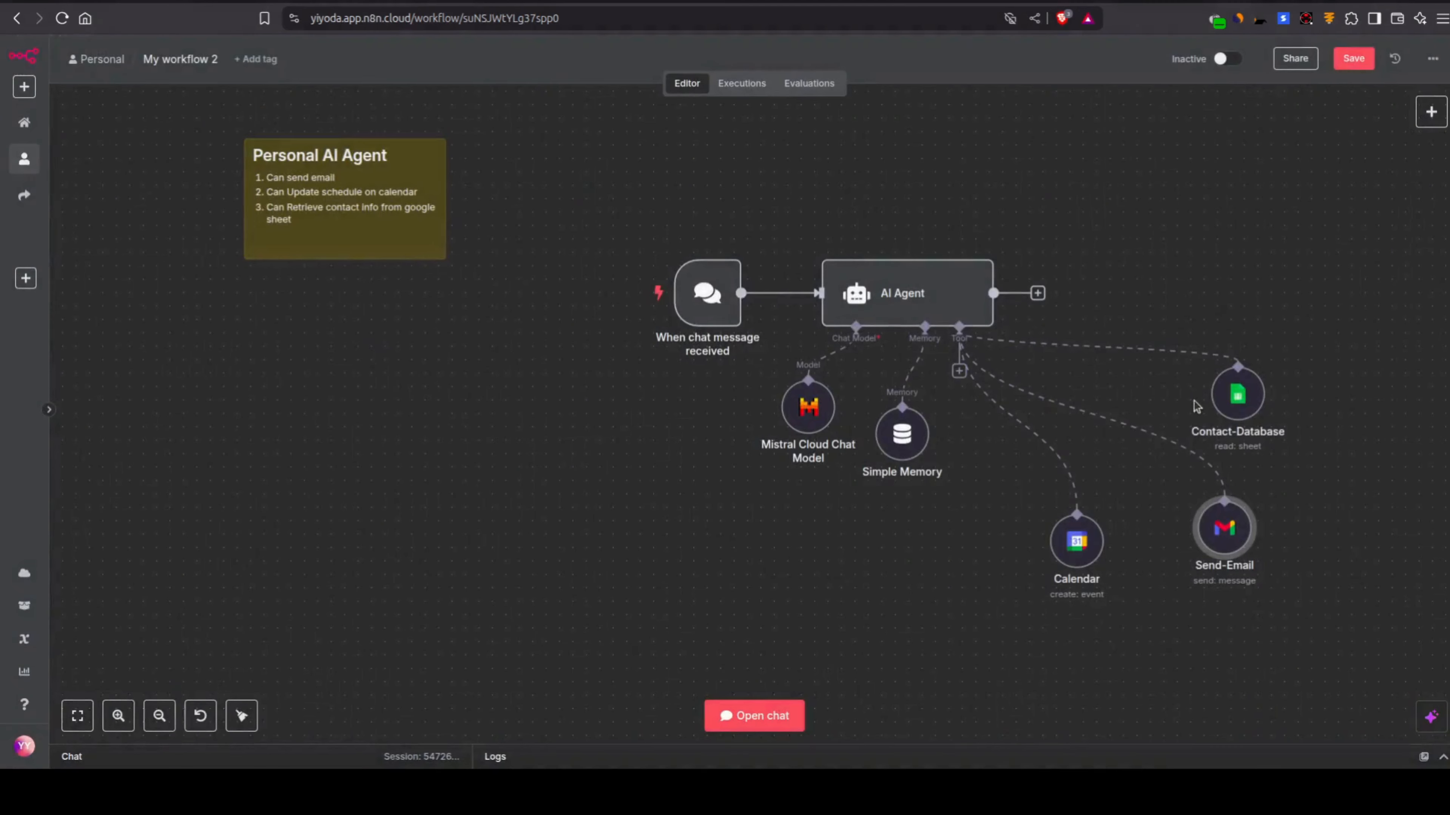
double_click(1242, 406)
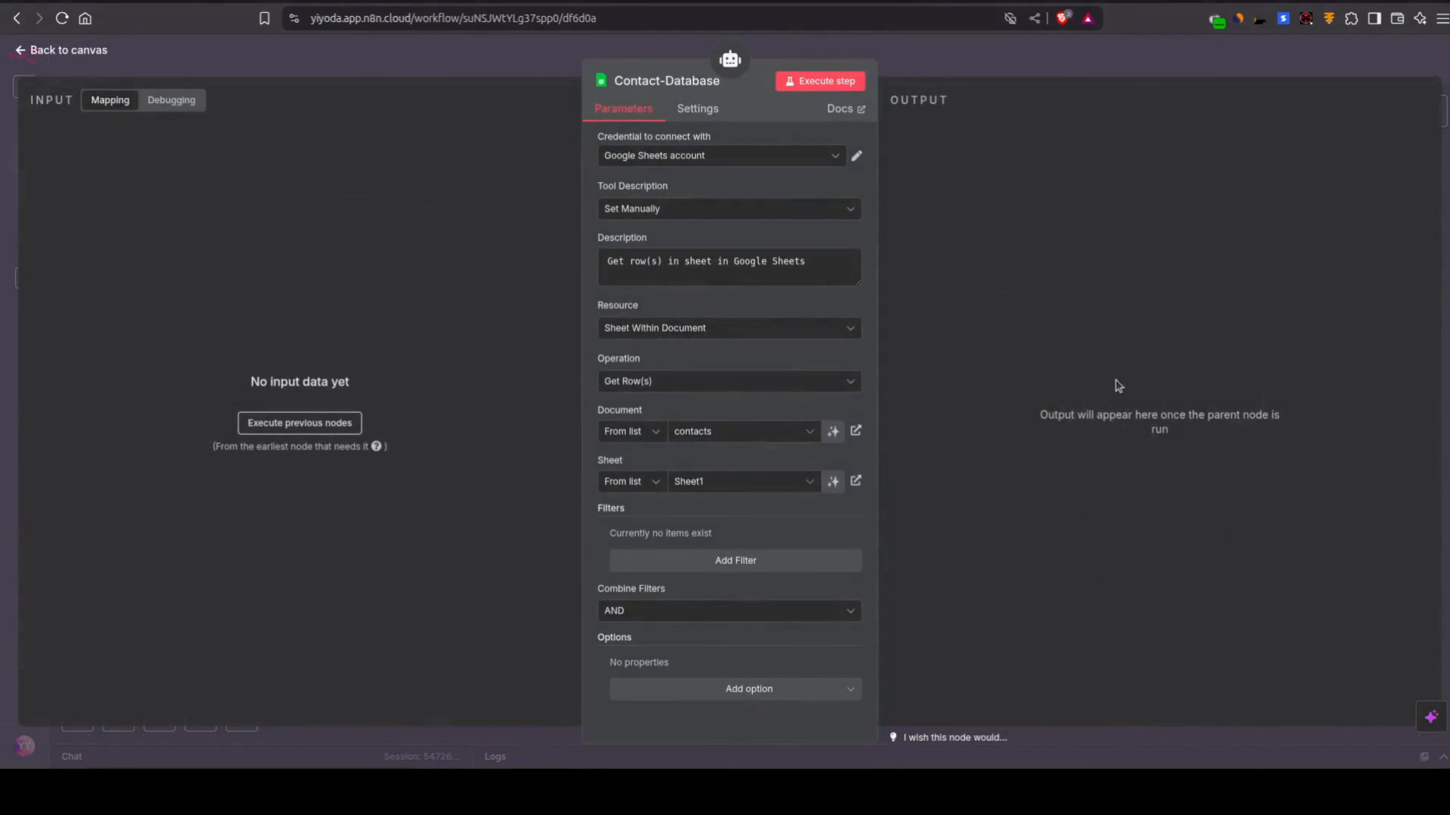
click(691, 209)
click(681, 184)
click(702, 262)
triple_click(702, 262)
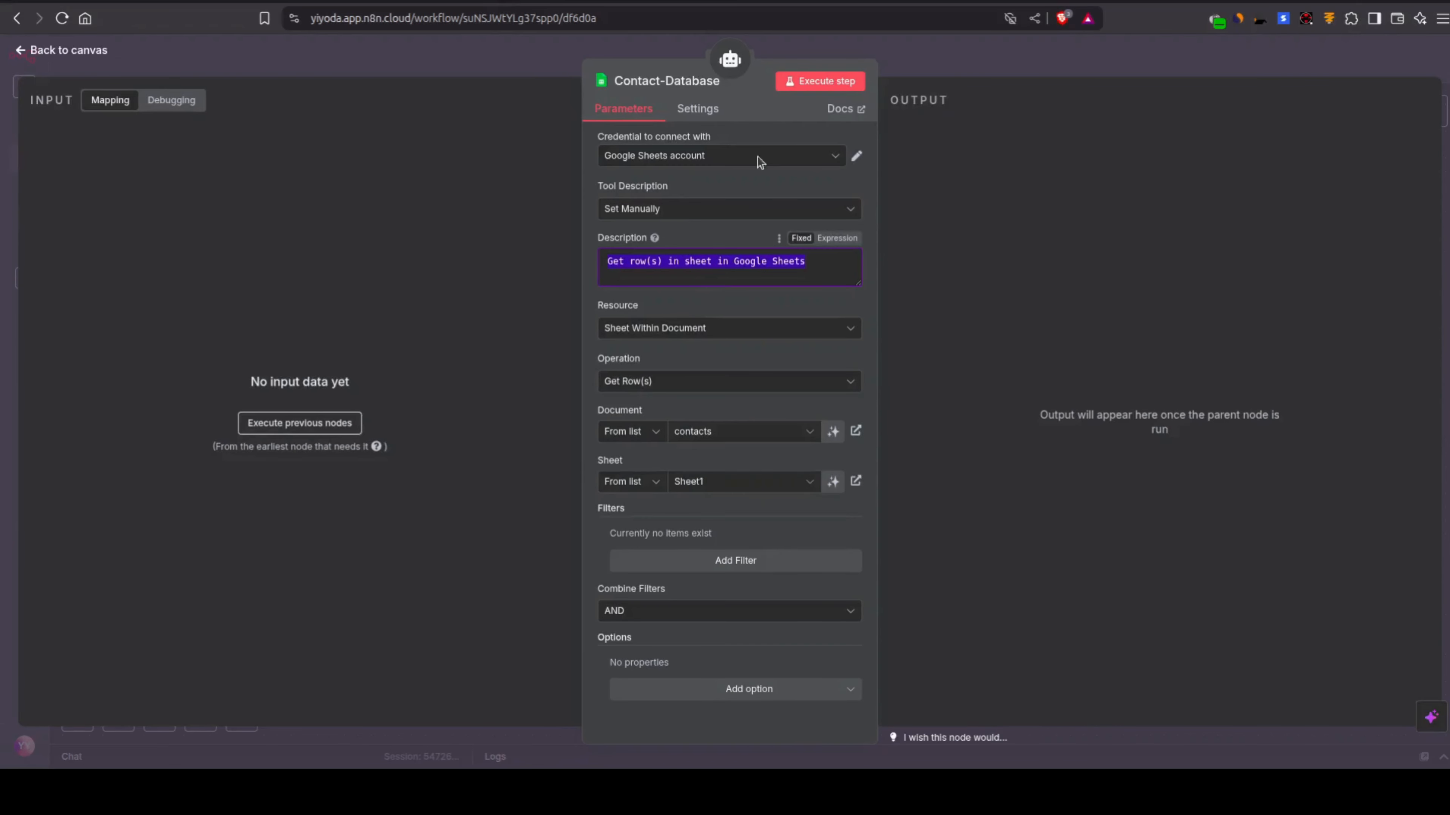
click(983, 60)
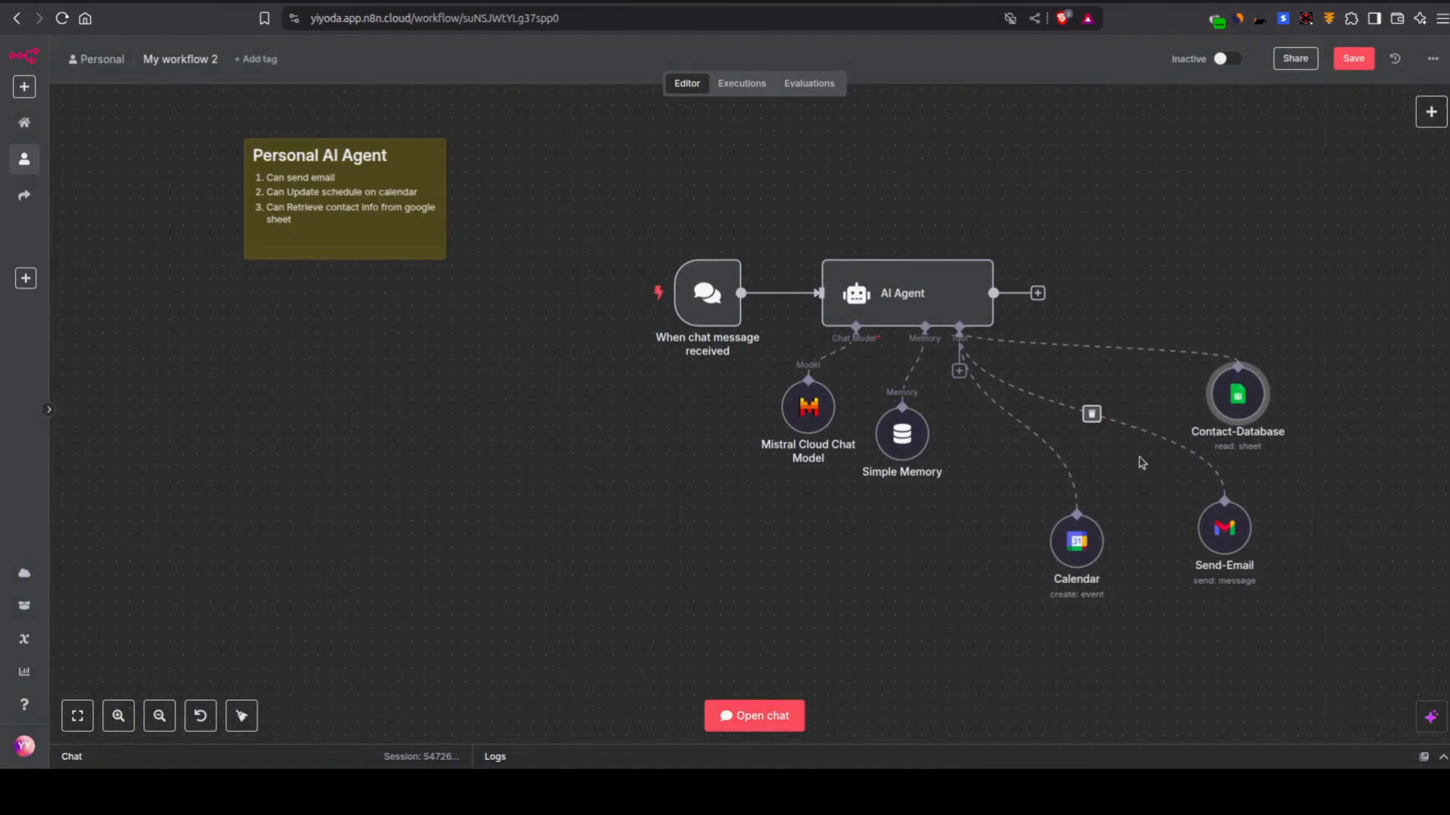
Step: Switch the Contact-Database node's Description to an expression and replace its text with the description copied from the Send-Email node
double_click(1223, 540)
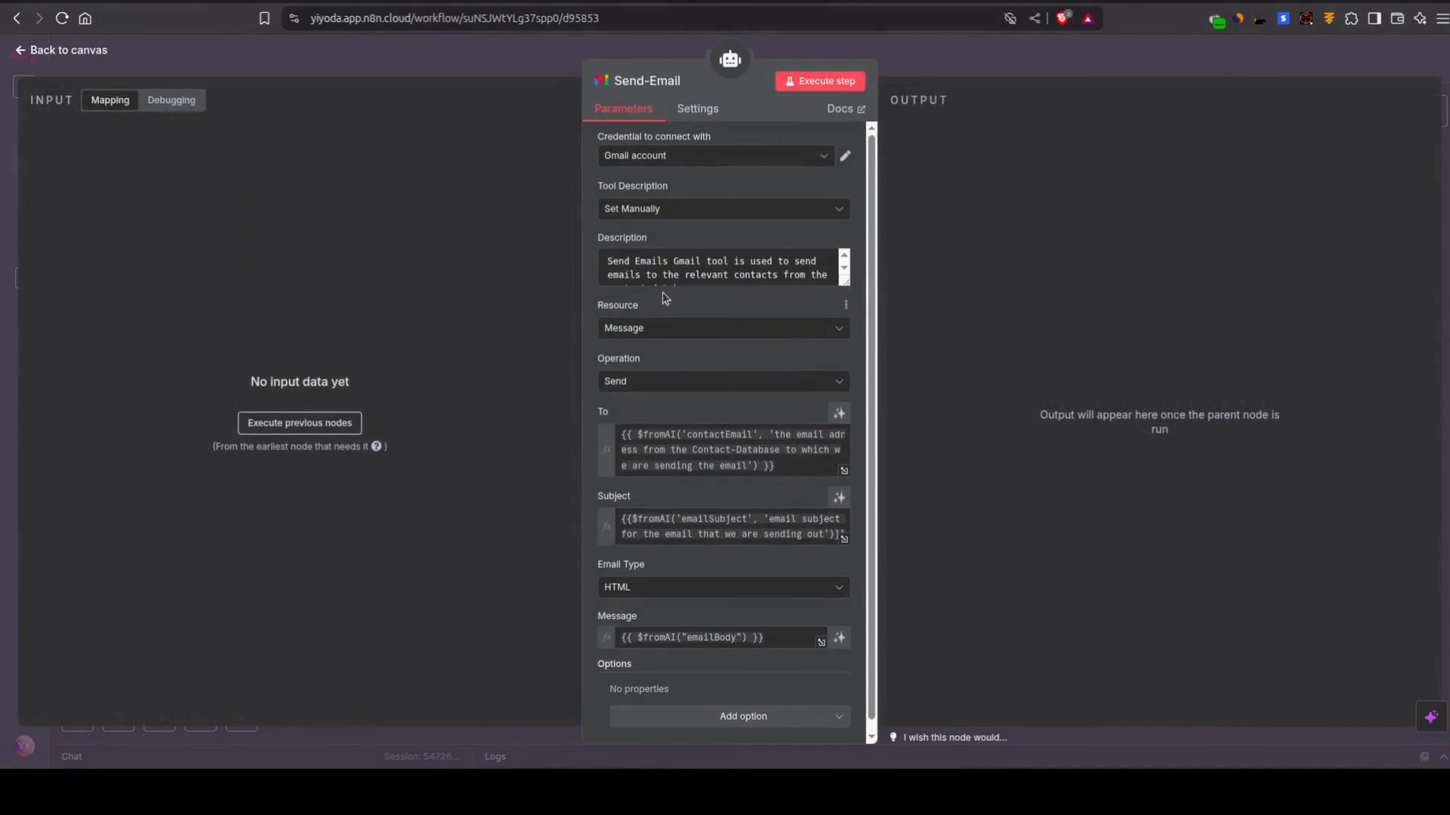
triple_click(661, 265)
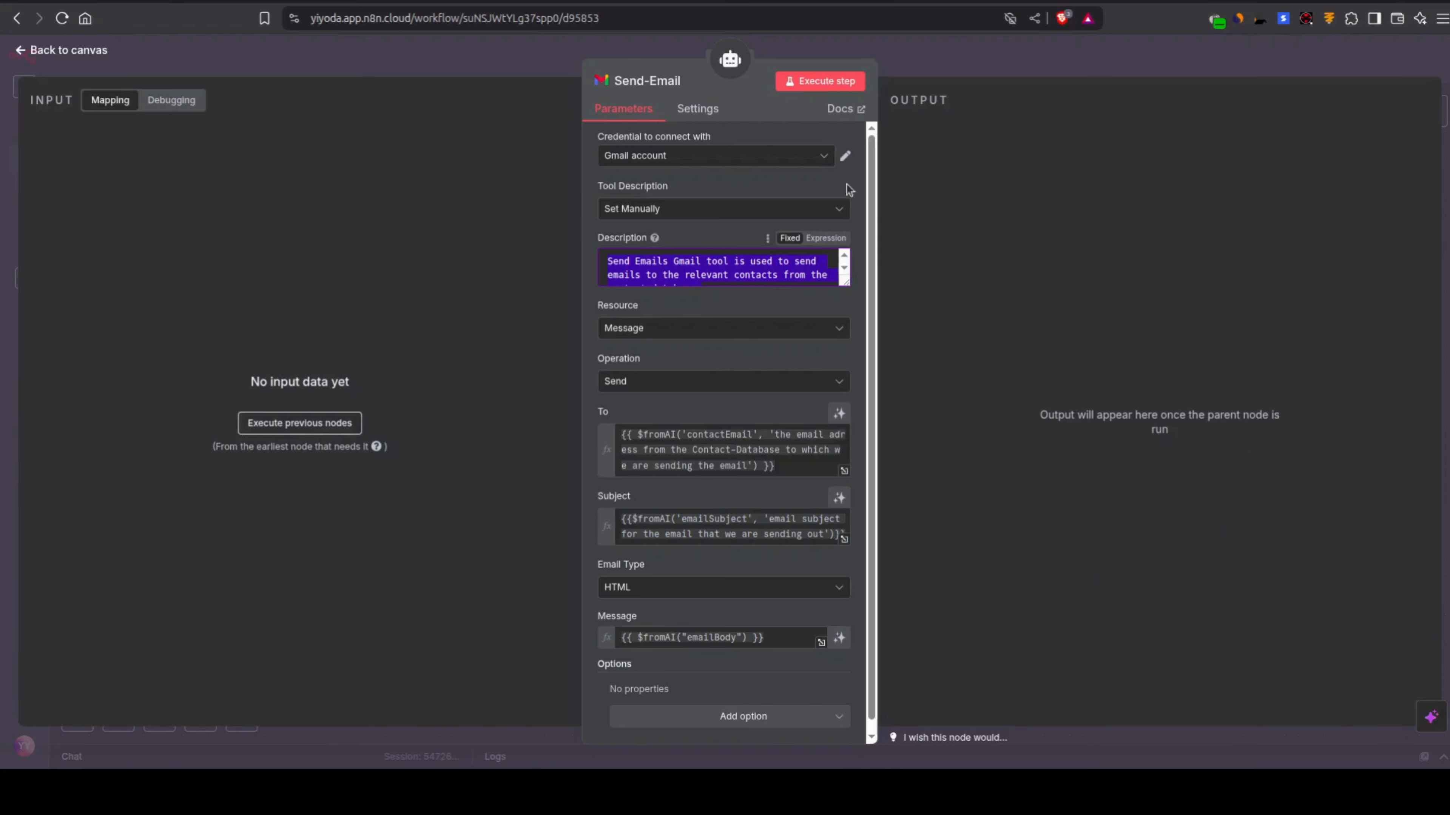
click(899, 64)
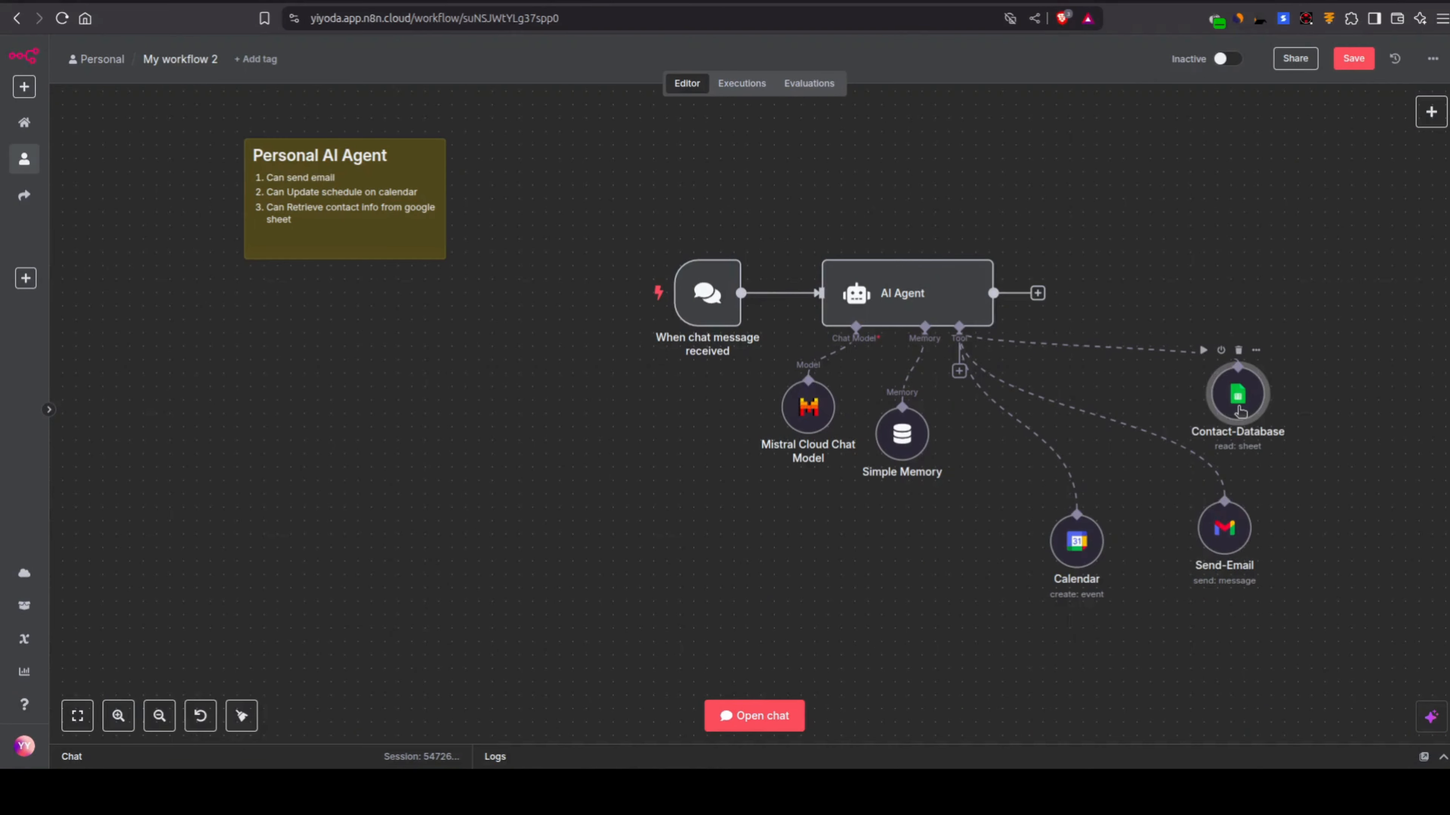
double_click(1220, 406)
click(728, 262)
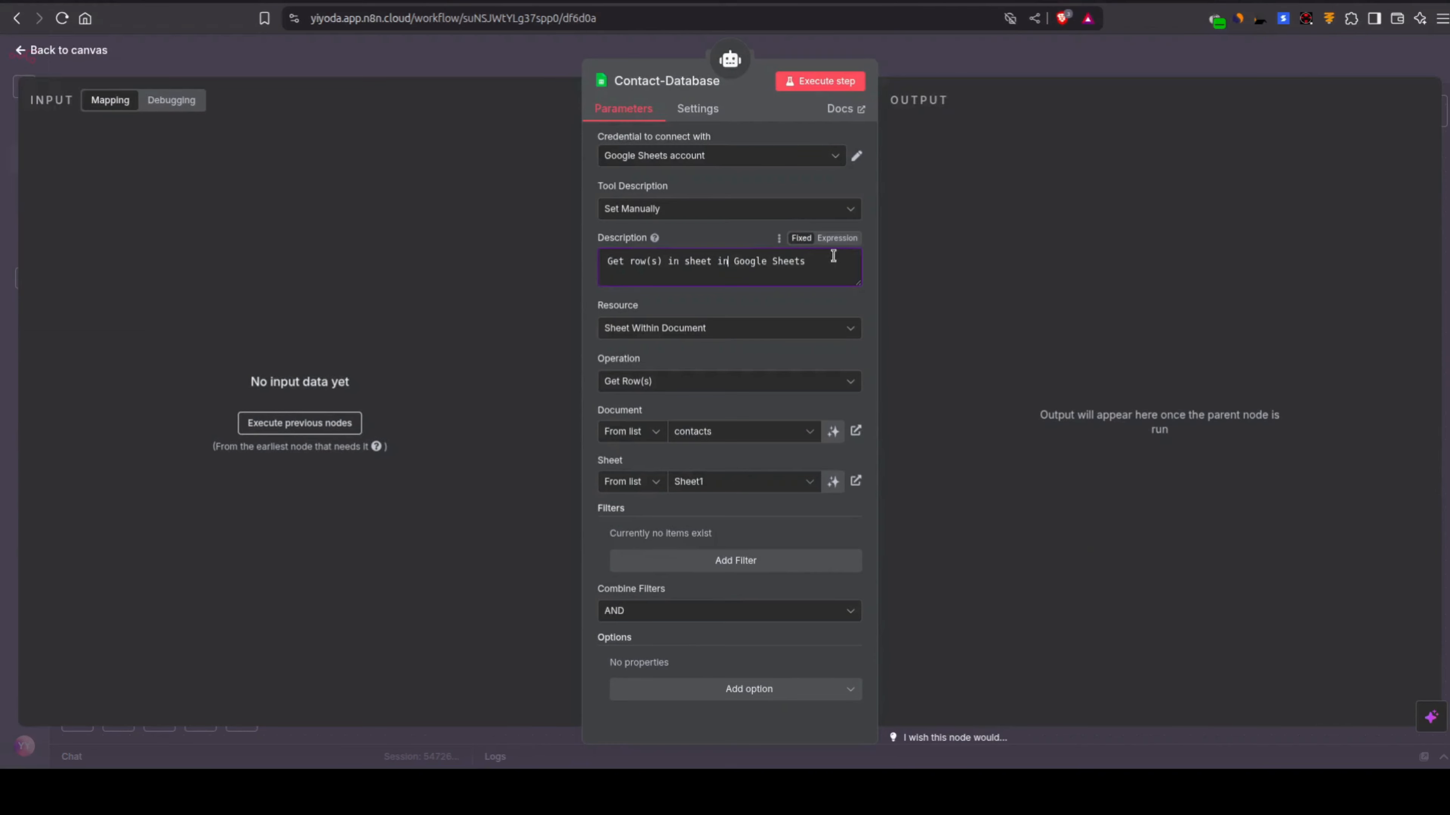
click(833, 238)
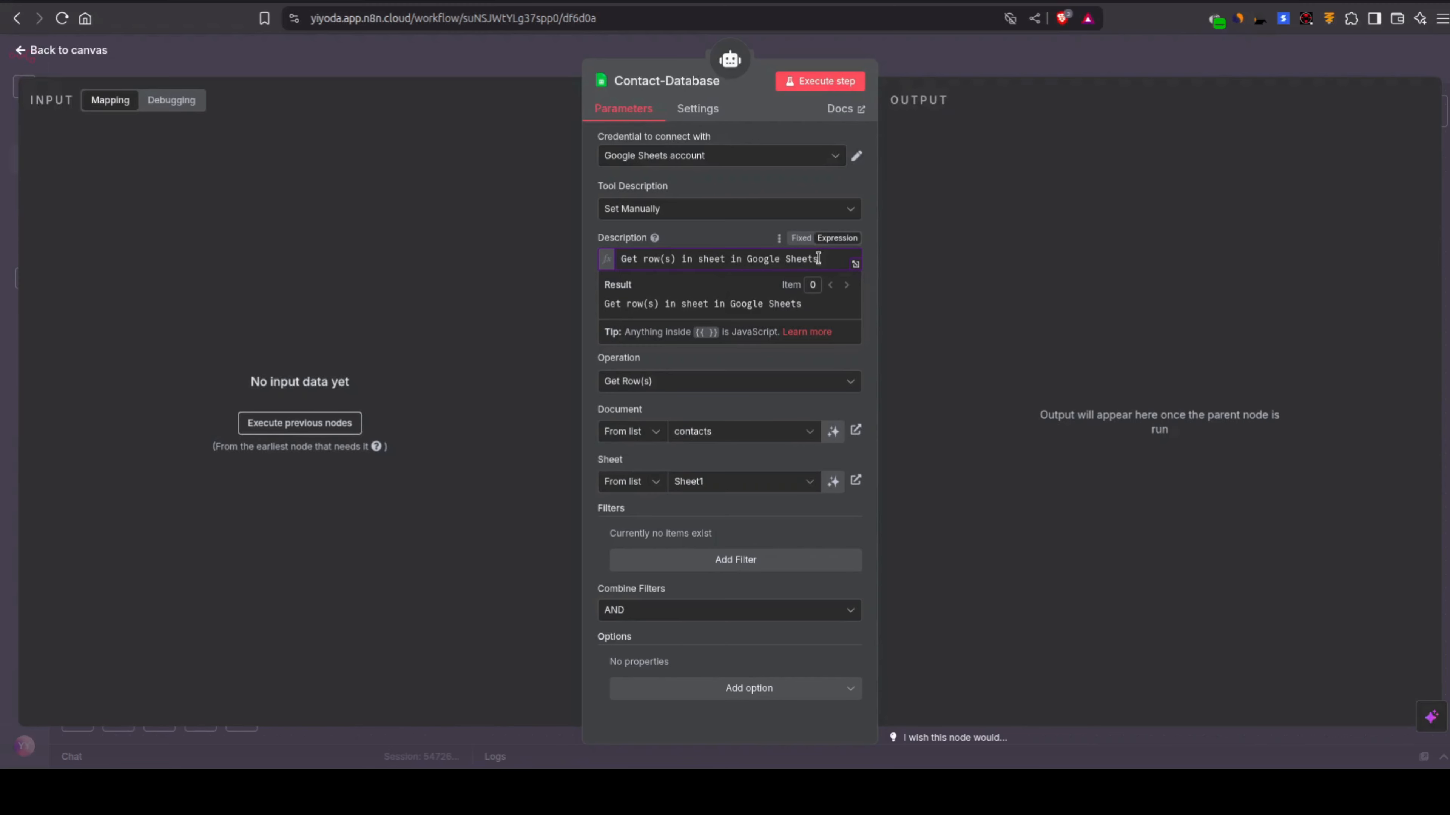
click(855, 264)
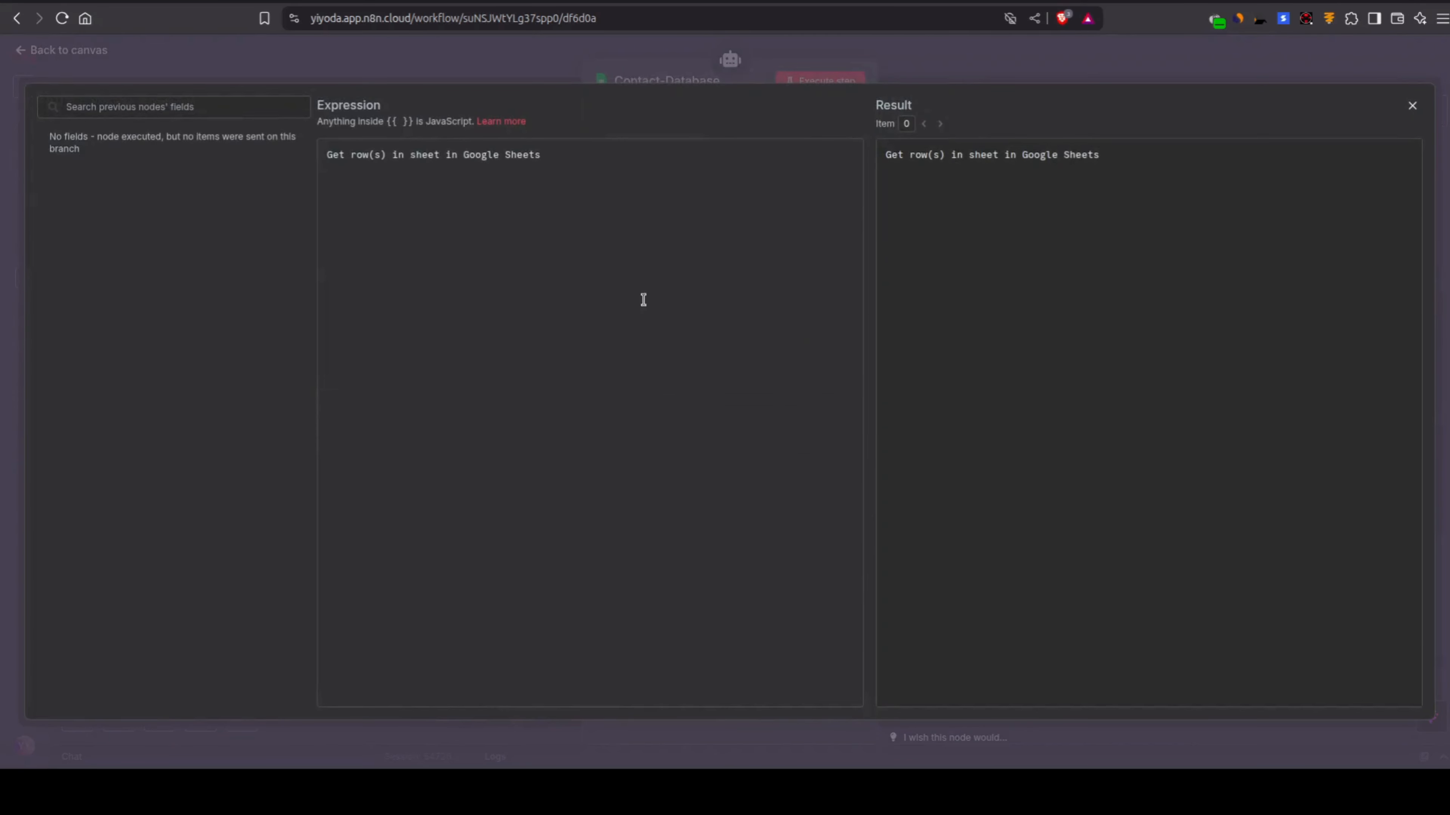
key(ctrl+a)
text(Send Emails Gmail tool is used to send emails to the relevant contacts from the contact database.)
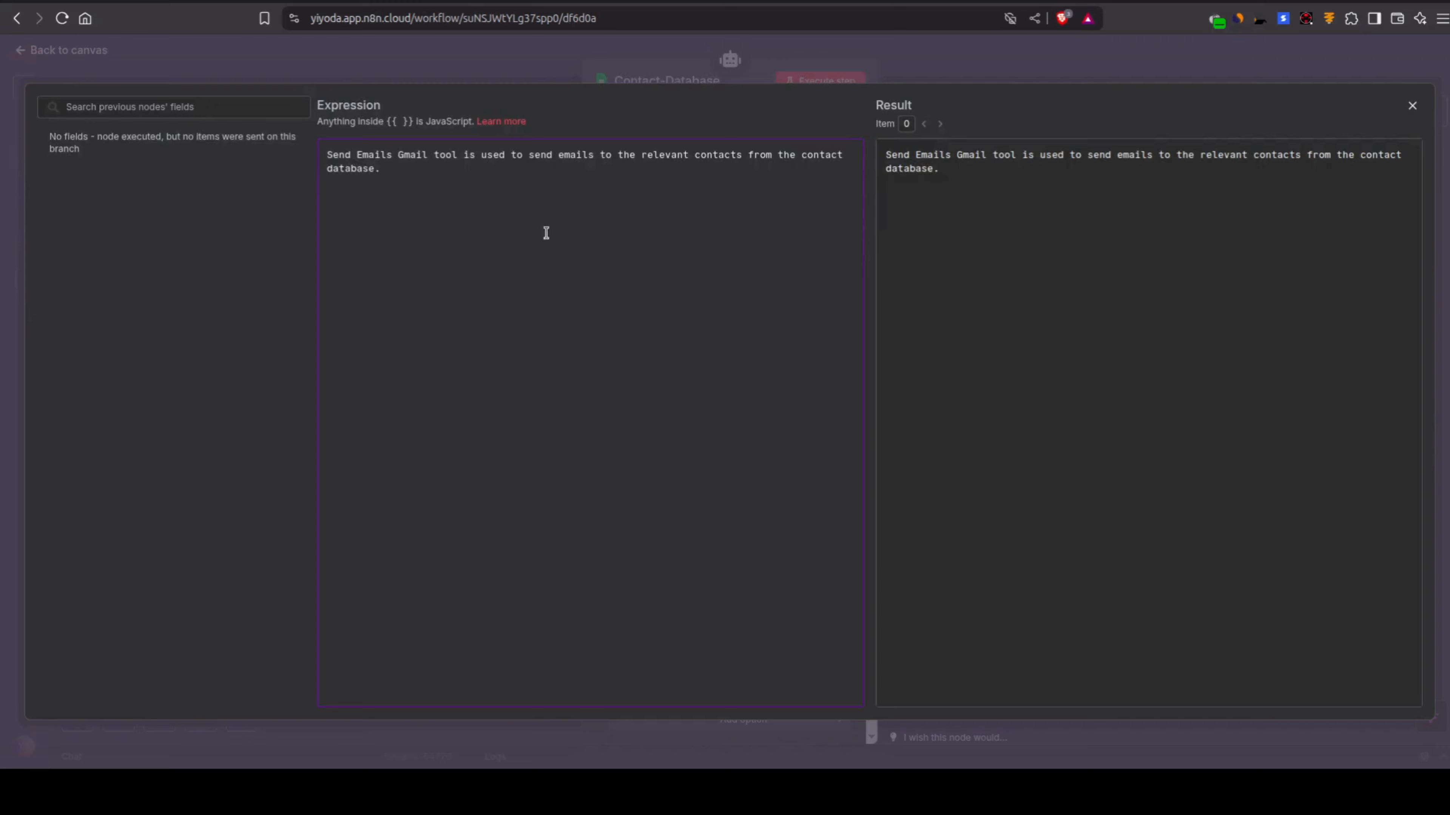
Step: Set Contact-Database's Description to "Contact-Database tool is used to retrieve contact data when user is looking for some contact details." and close the node
key(ctrl+a)
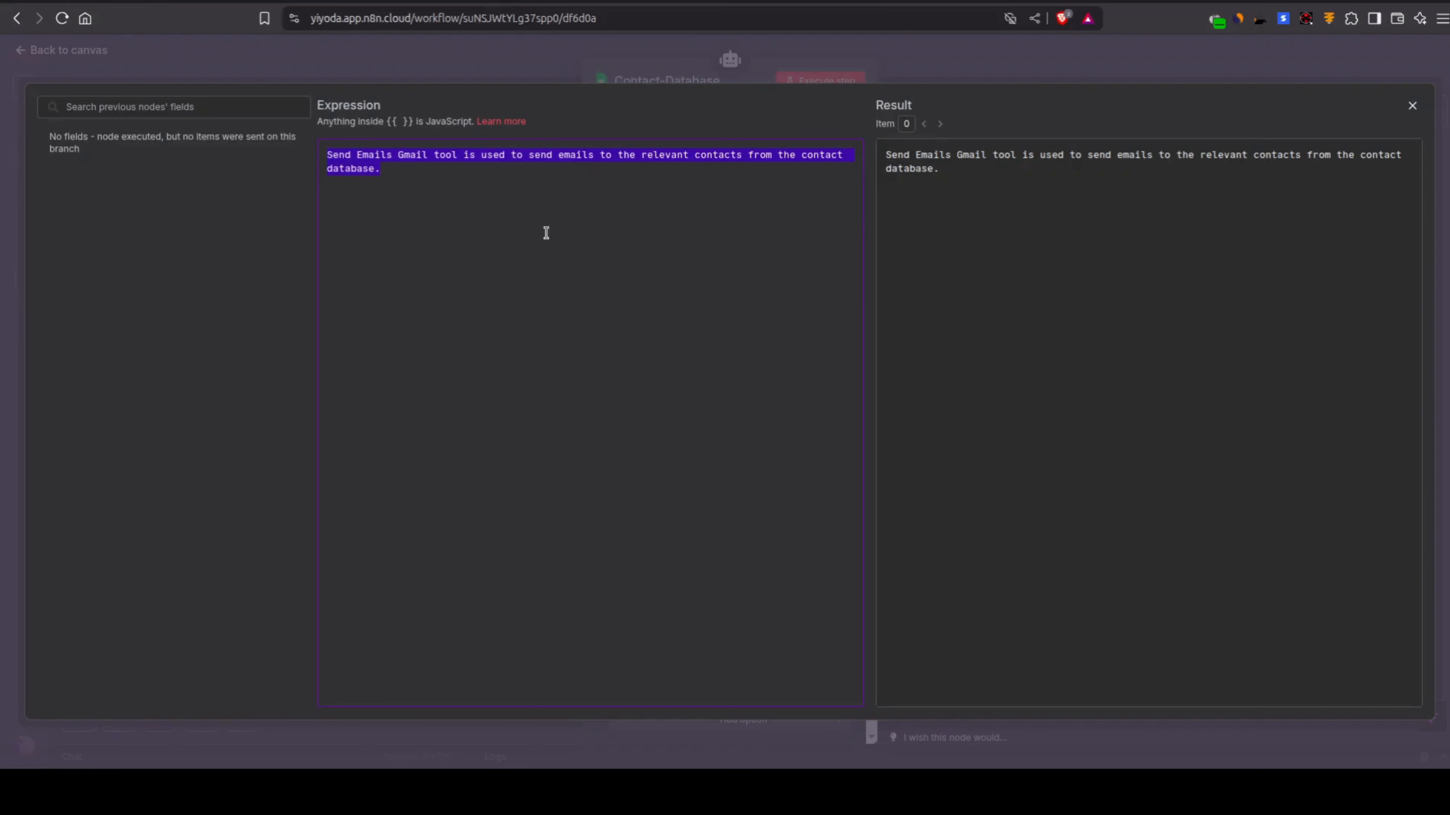
text(c)
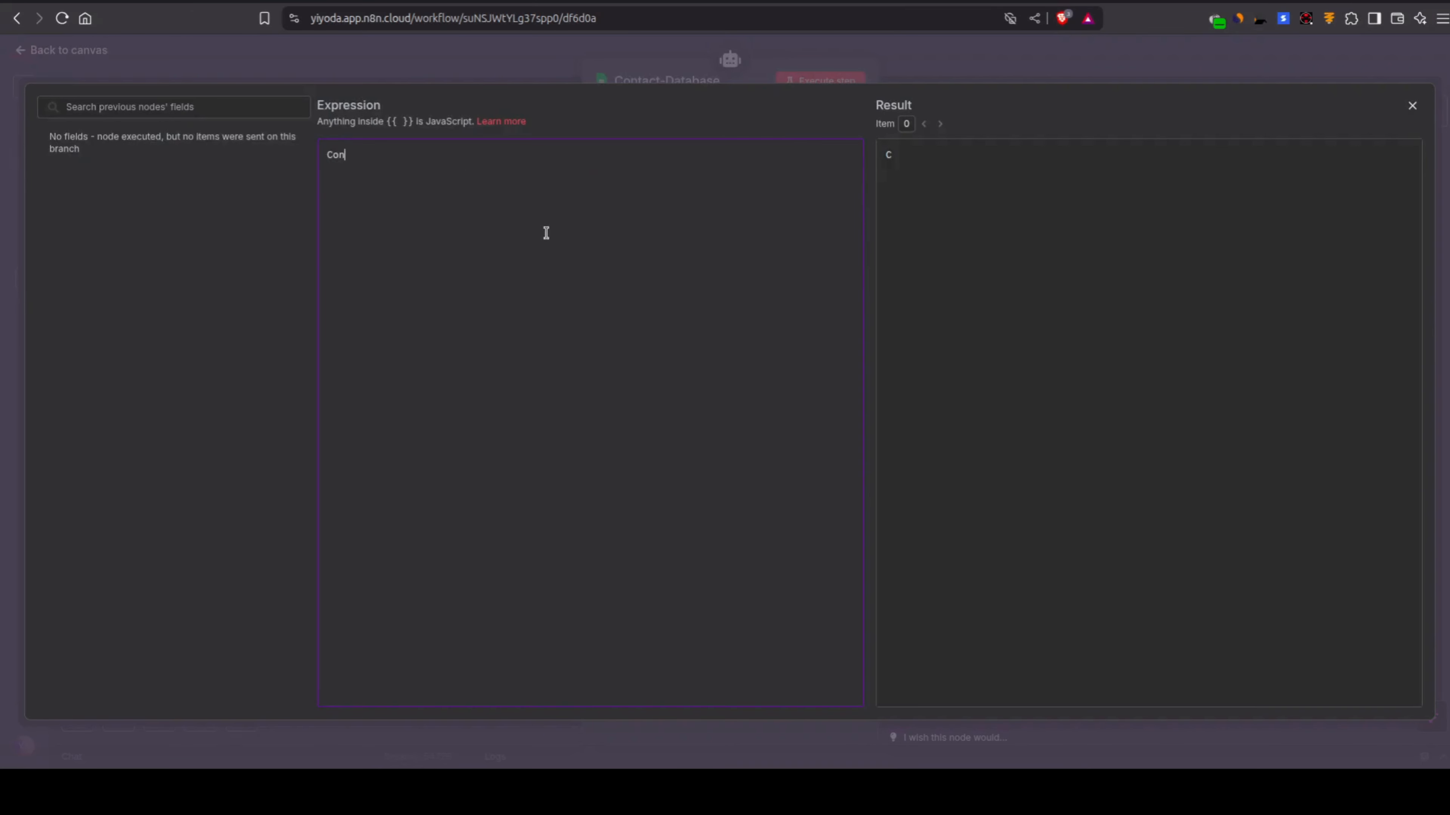
text(ontact-Database tp)
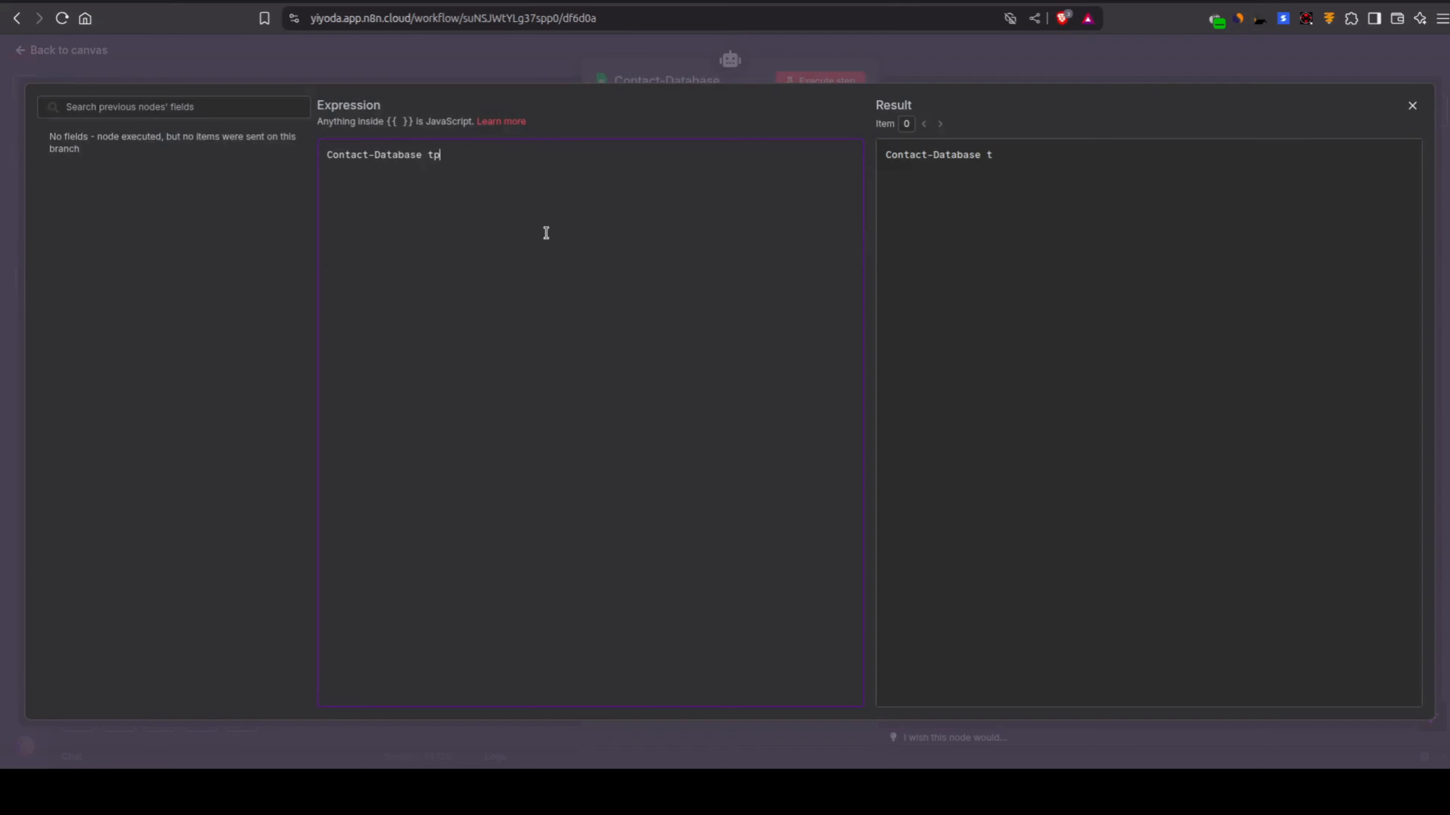
text(pl)
key(ctrl+BackSpace)
text(tppl)
key(ctrl+BackSpace)
text(tool)
text( is used to retru)
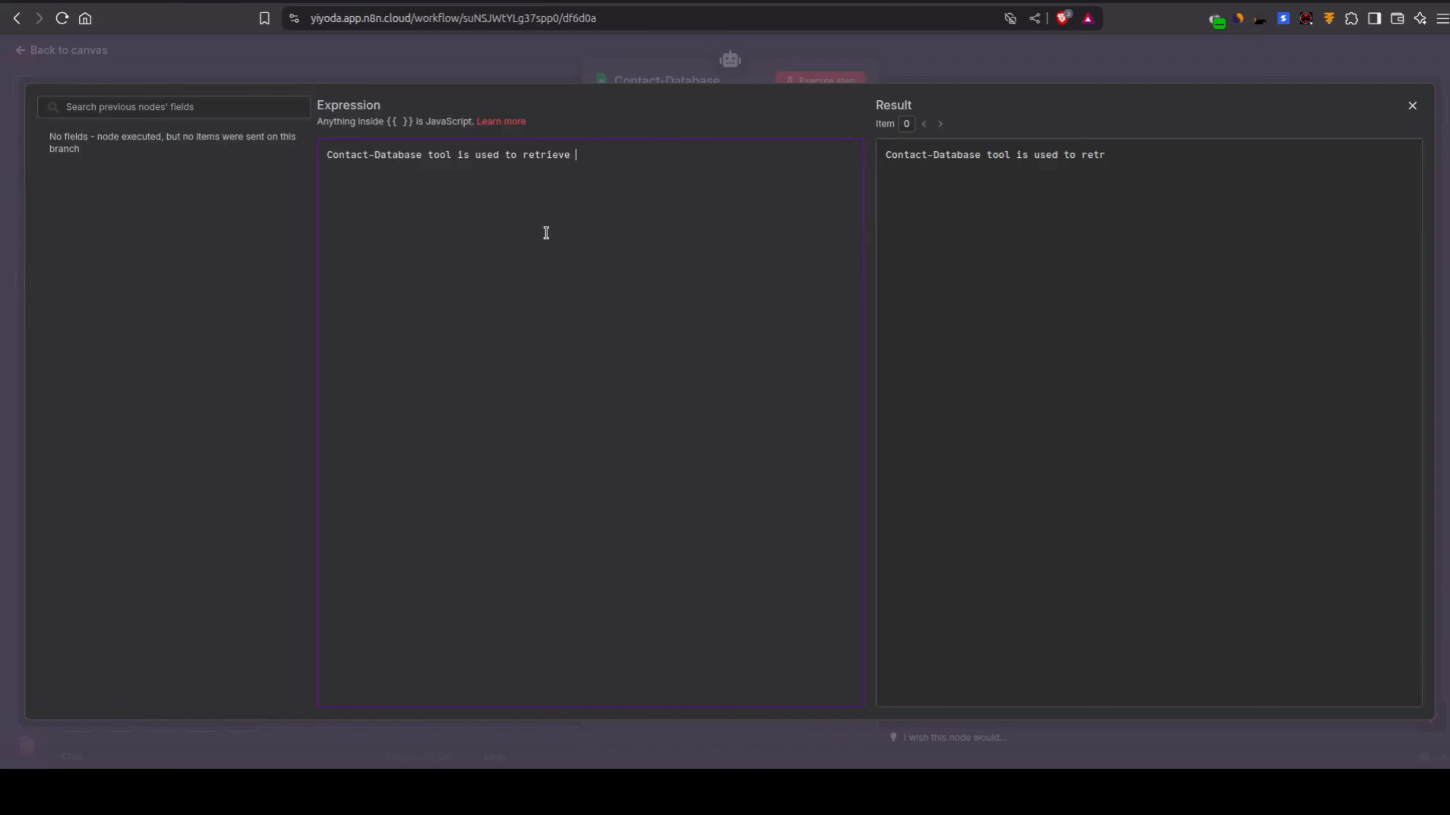
text(dataontact)
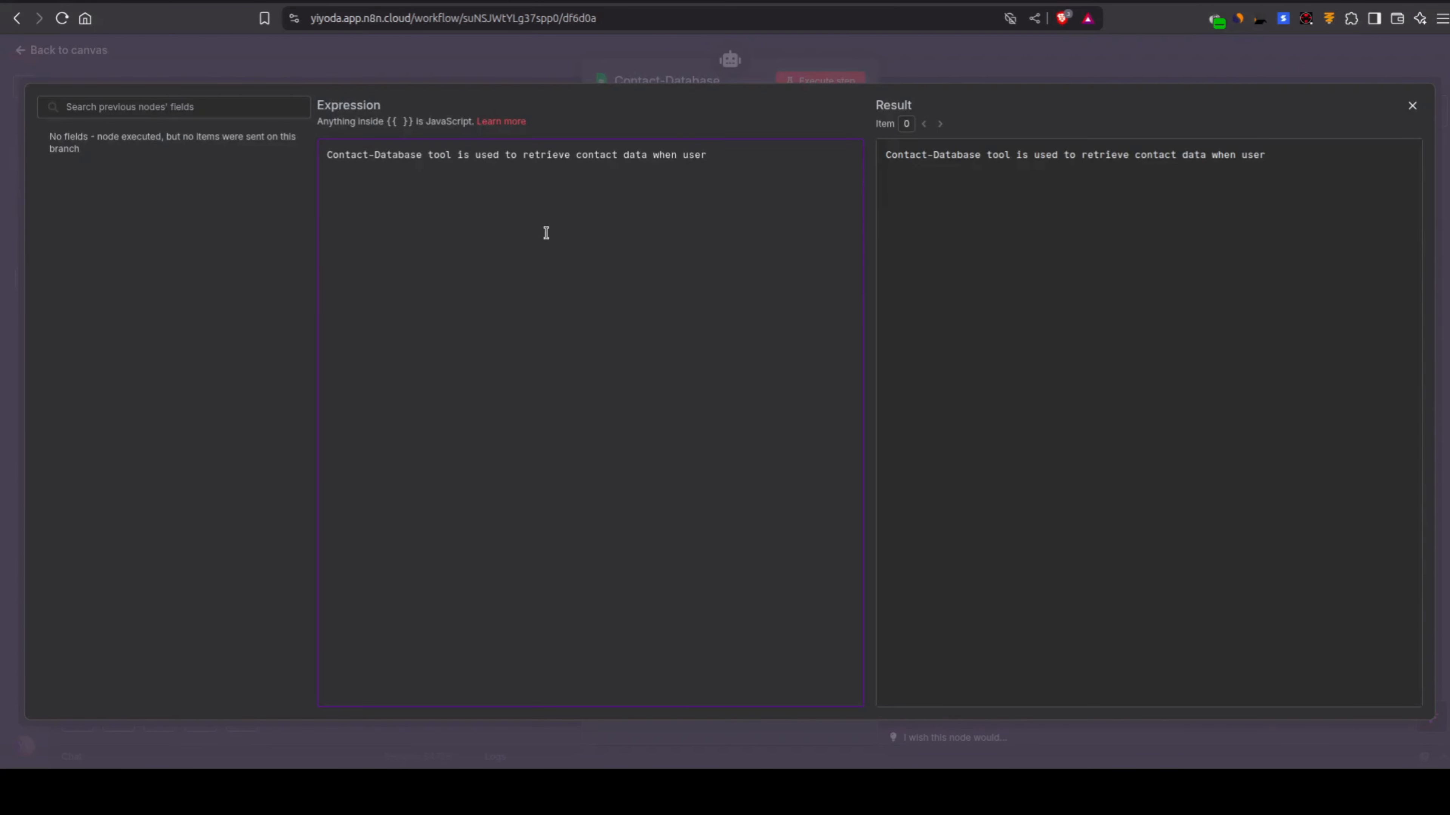
text(king for some)
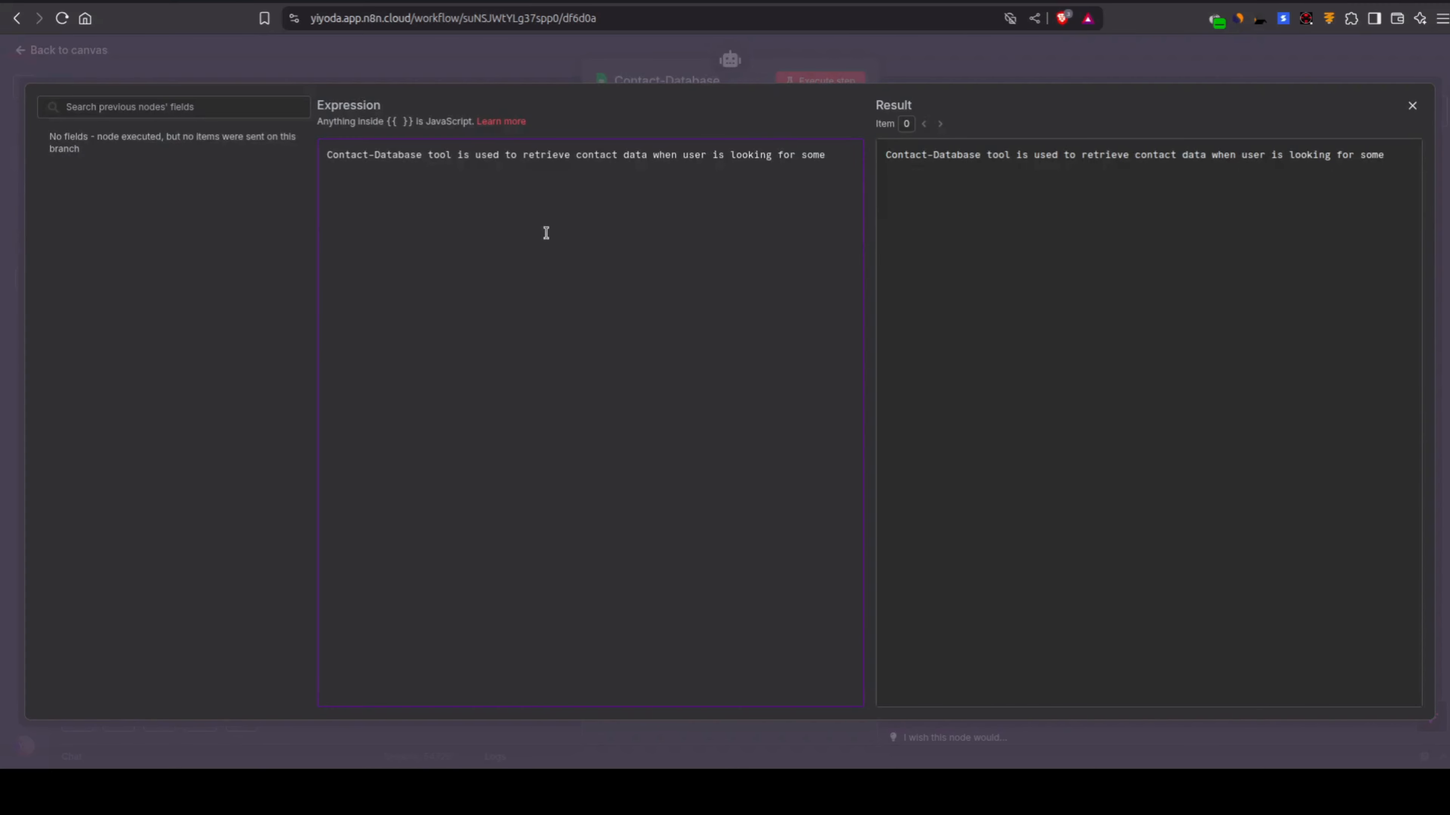
text( contact details.)
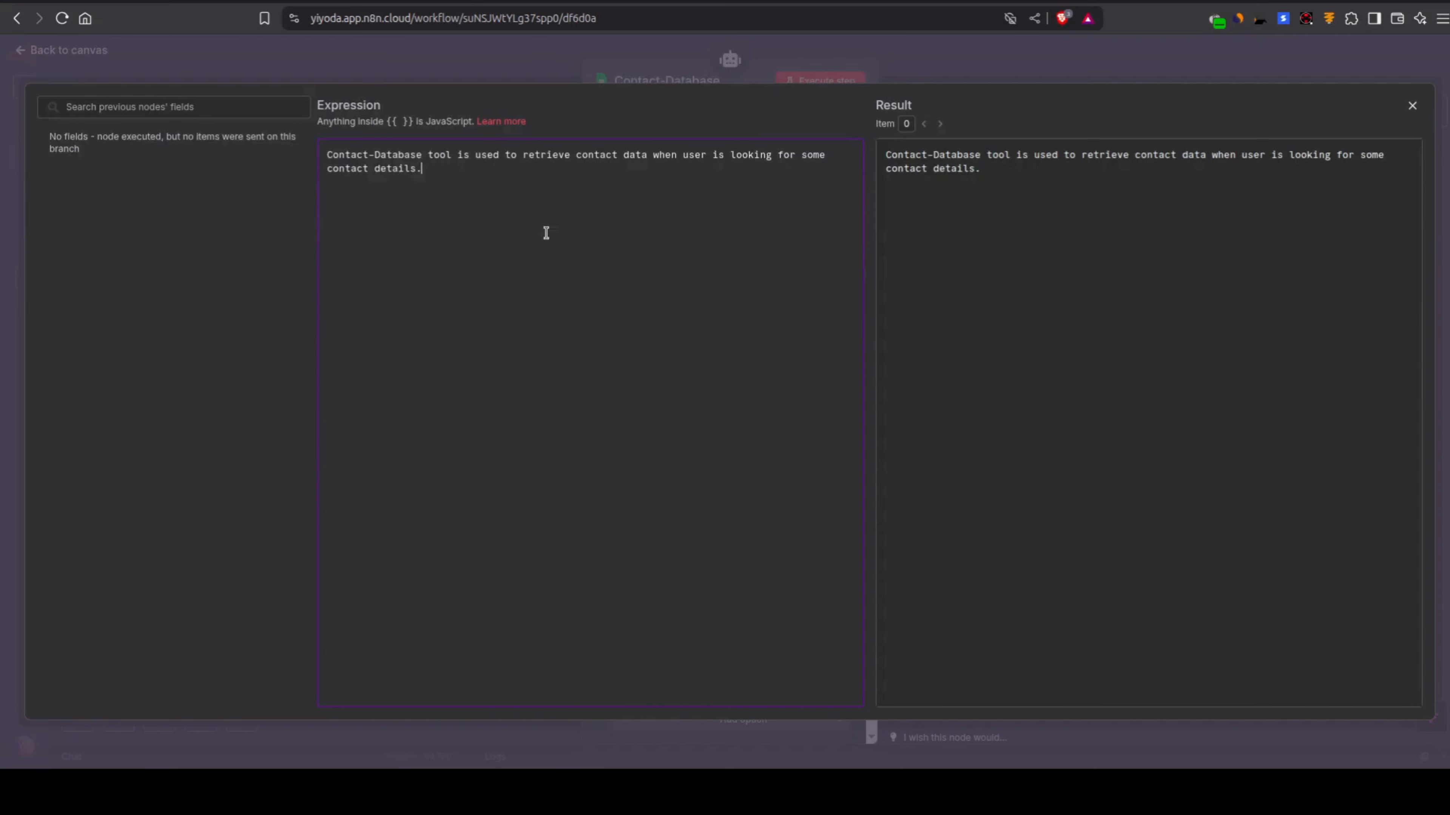
click(541, 50)
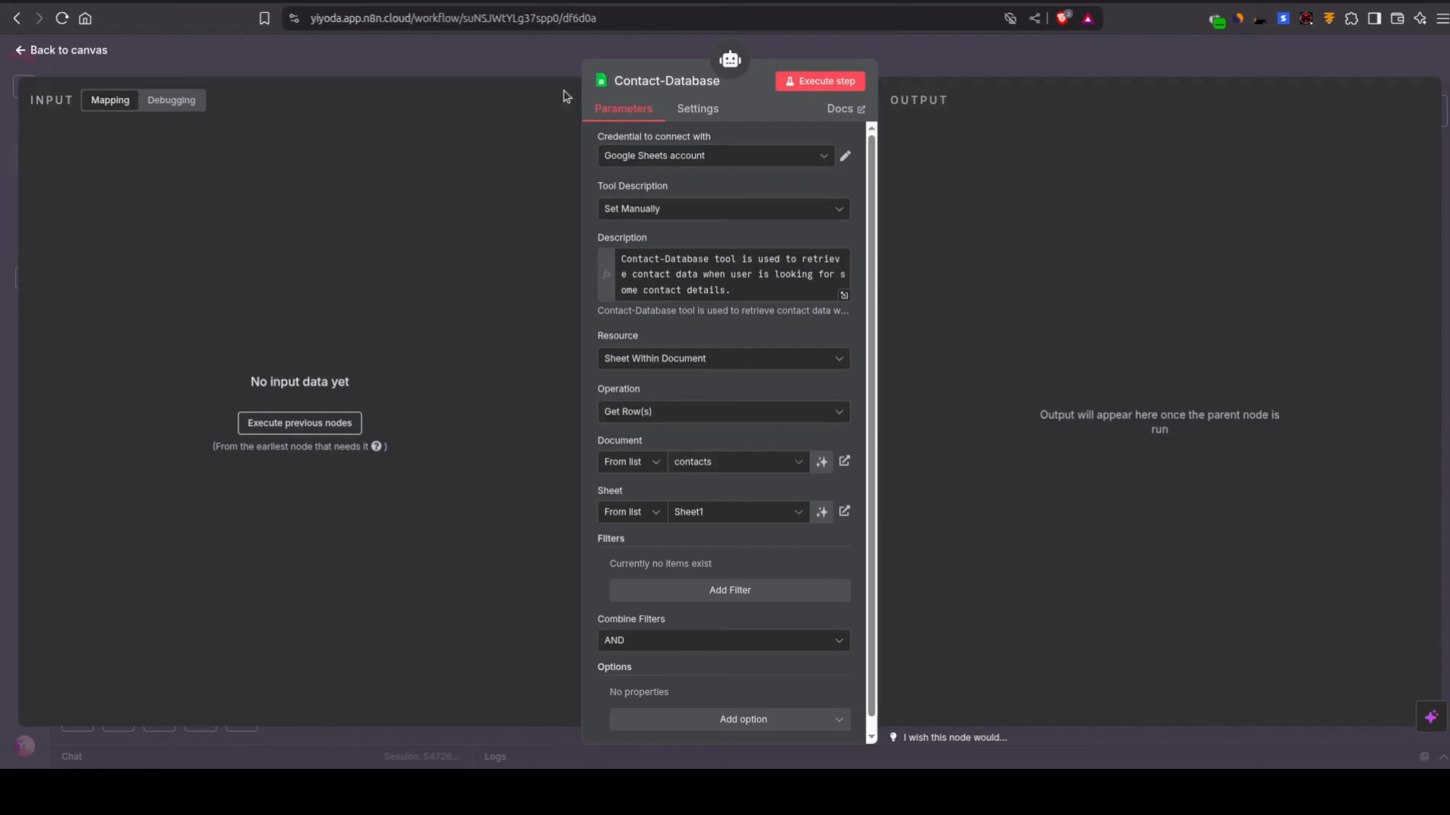
click(536, 57)
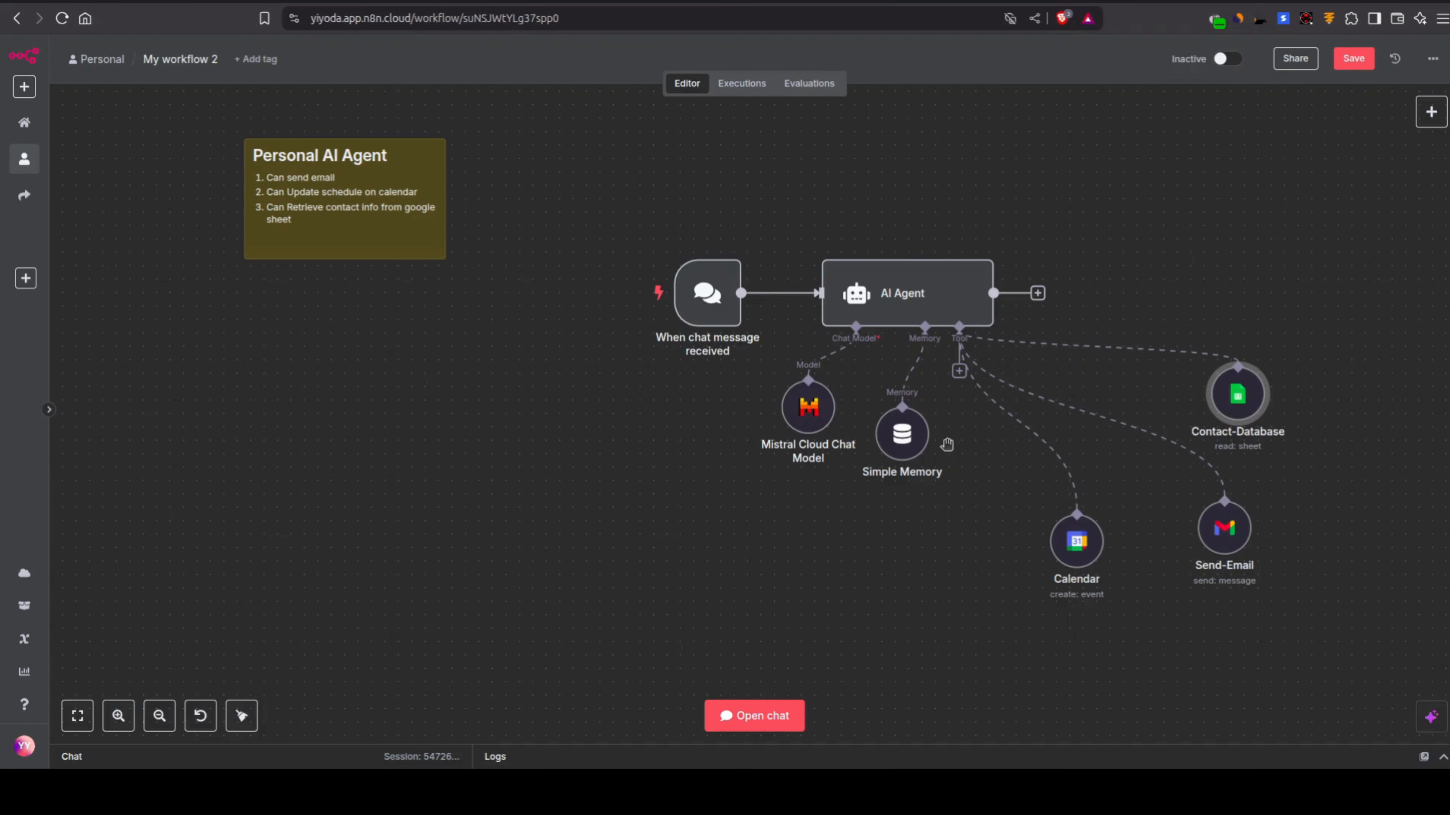
Step: Save the workflow and ask the agent in the chat for the email address of a contact listed in the contacts sheet
click(1354, 59)
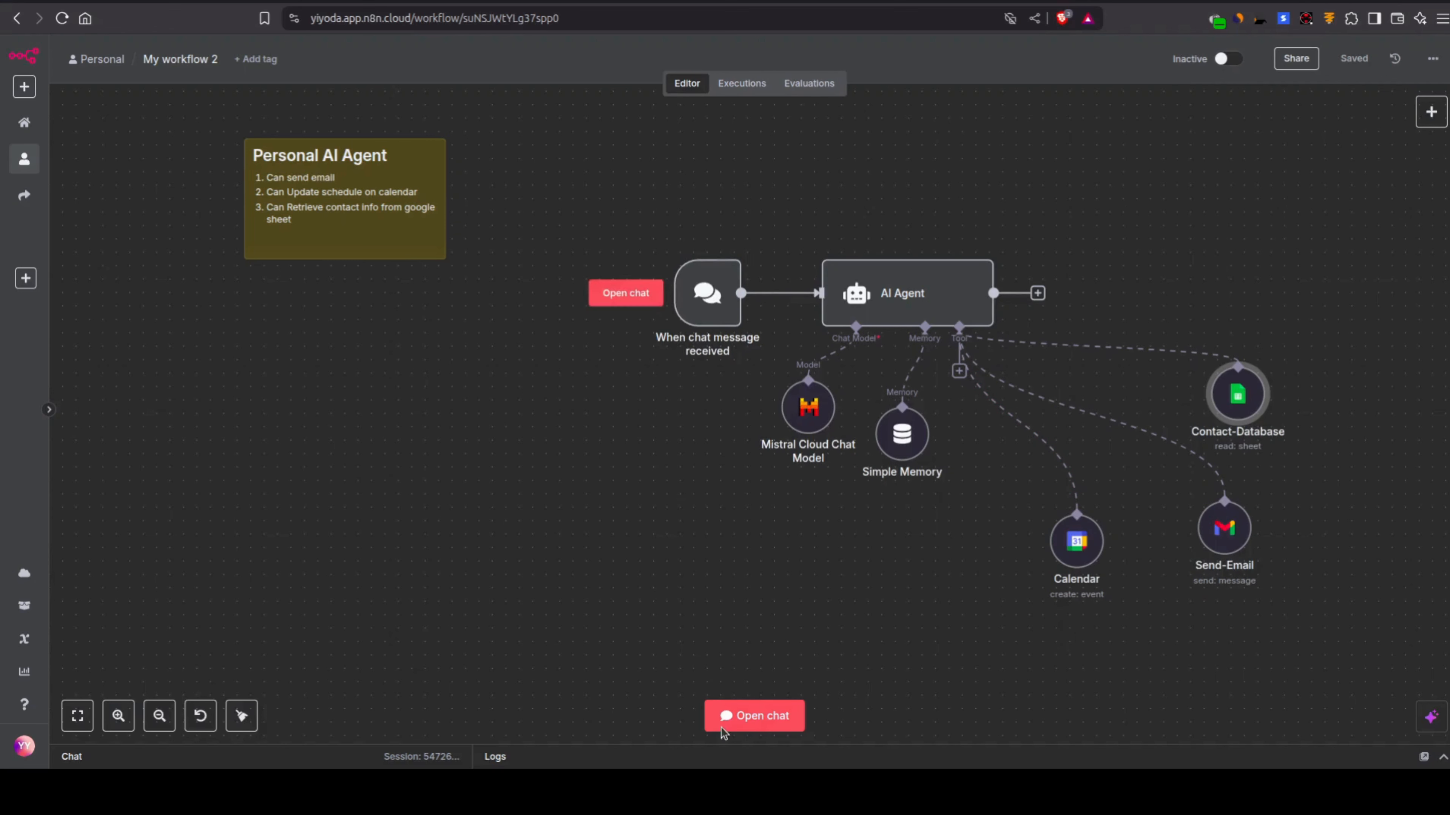
click(730, 720)
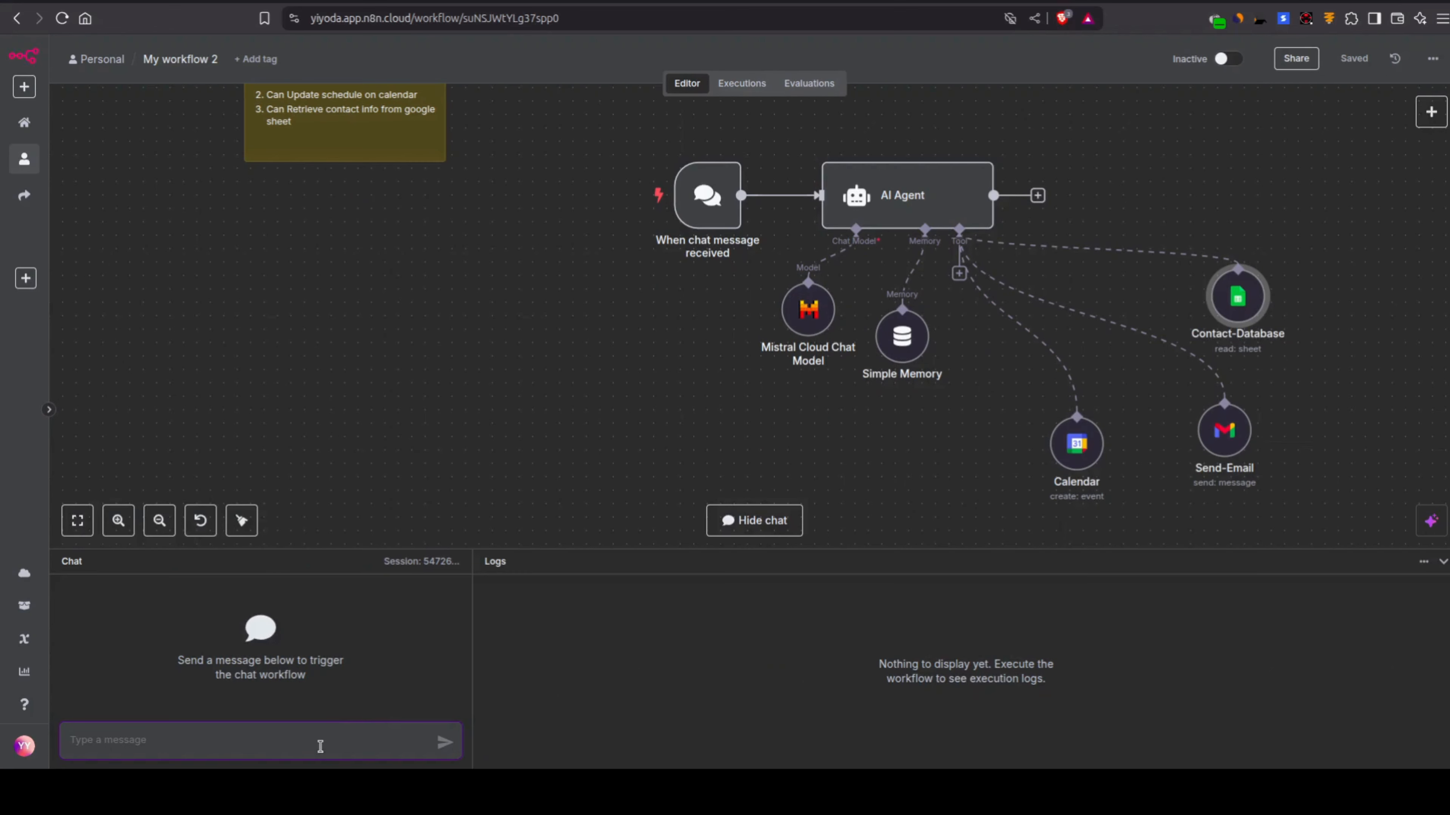
text(WHat is email address of sourin?)
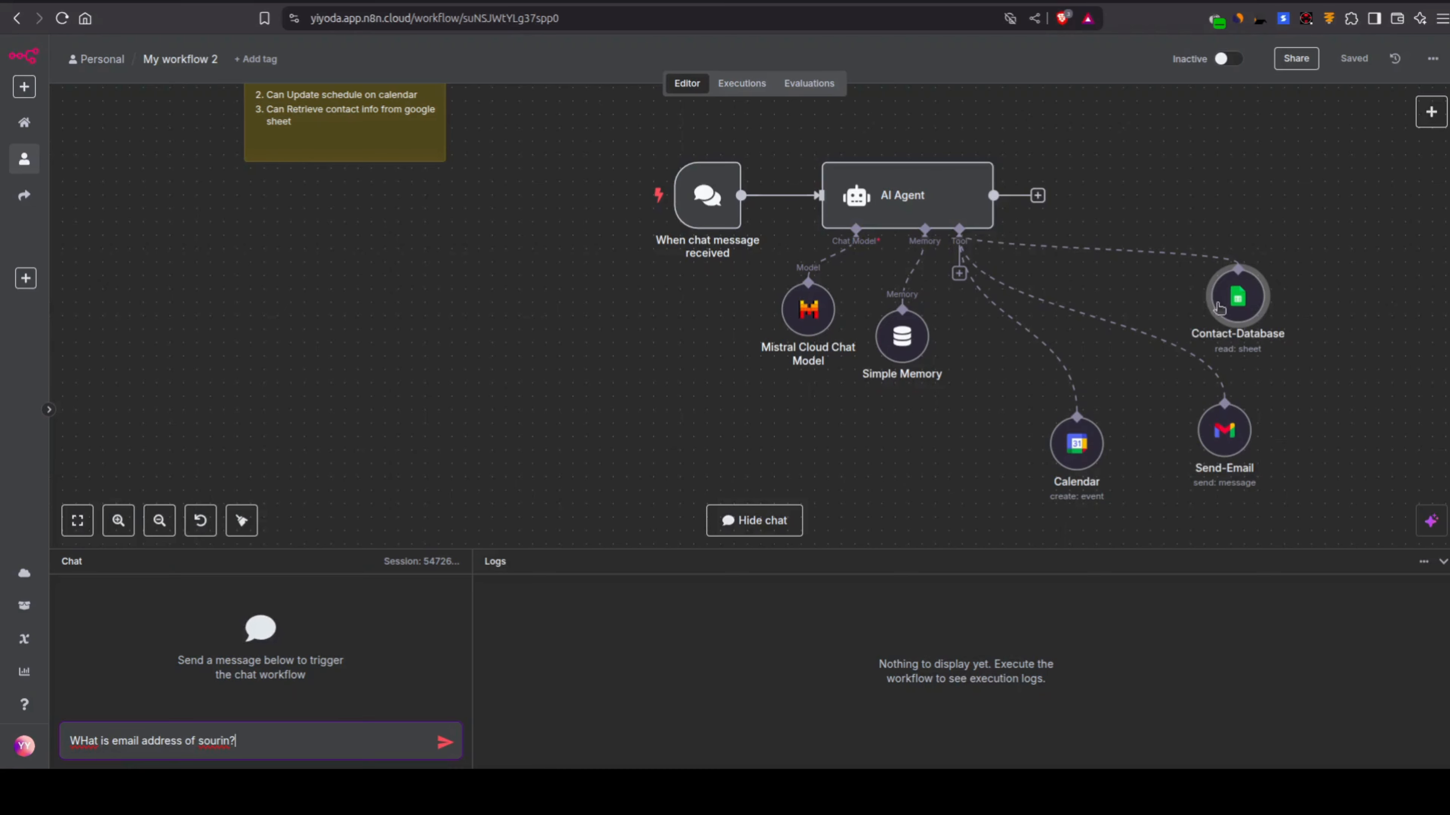
click(497, 1)
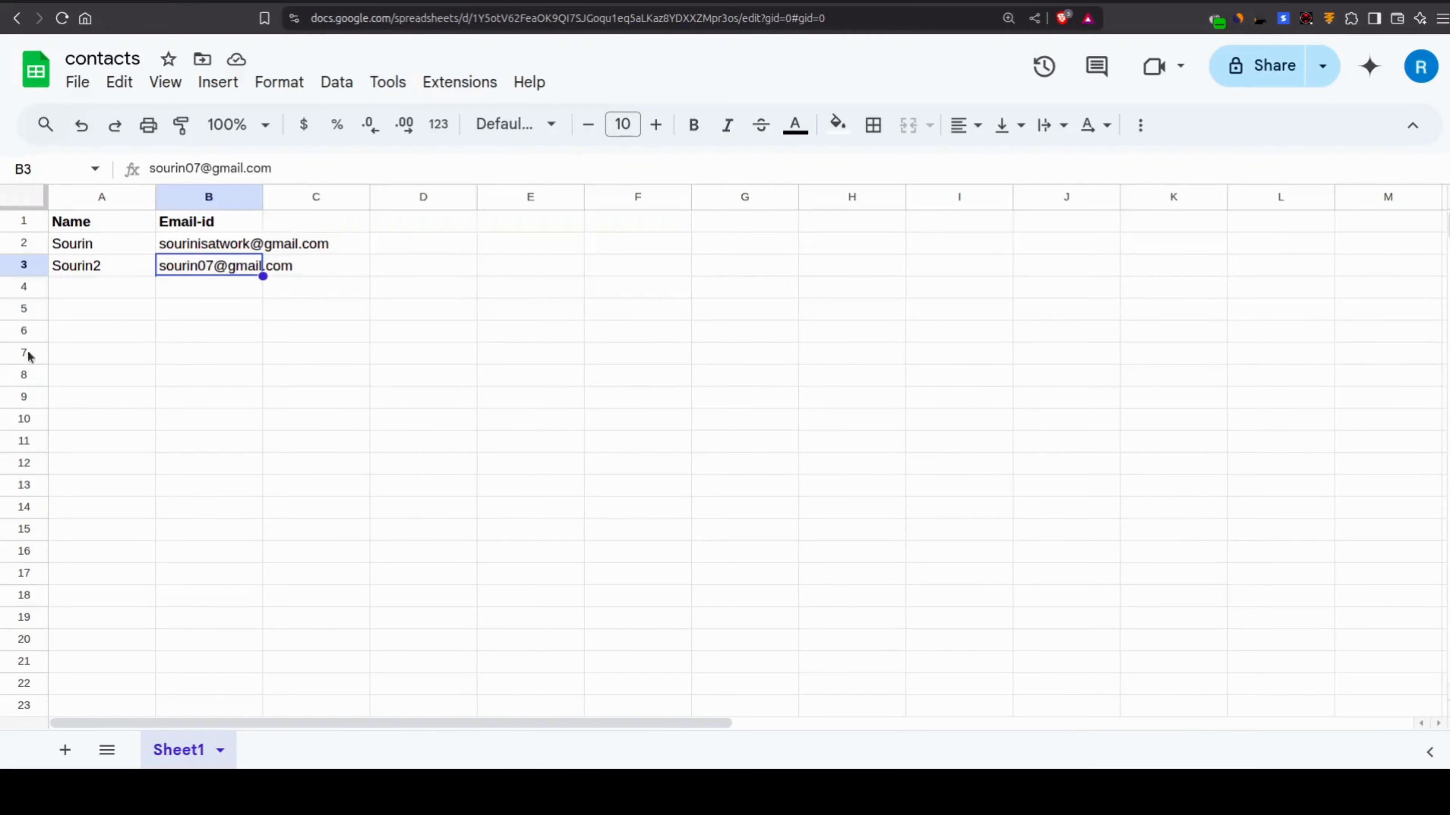
key(ctrl+Tab)
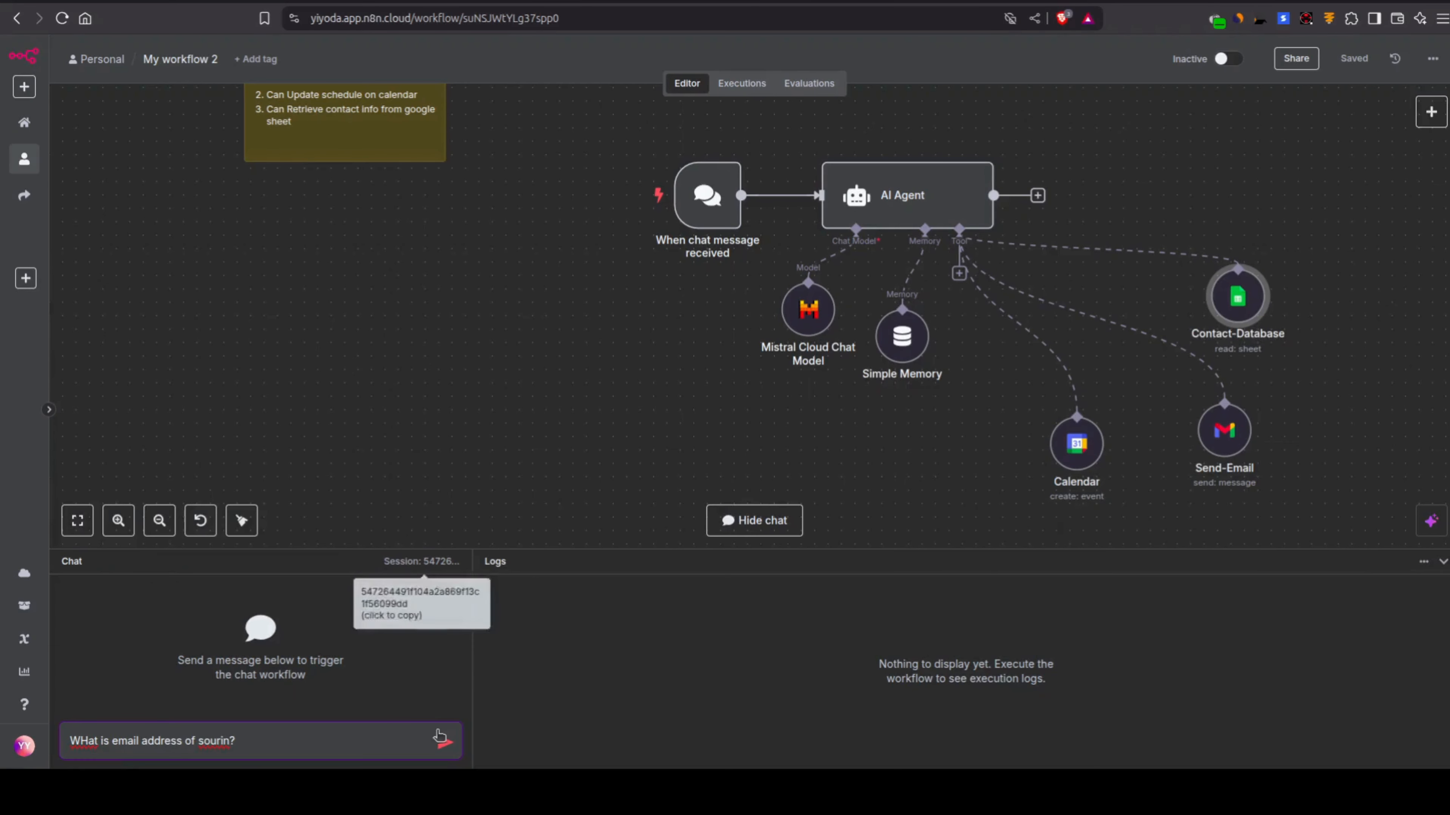
click(443, 741)
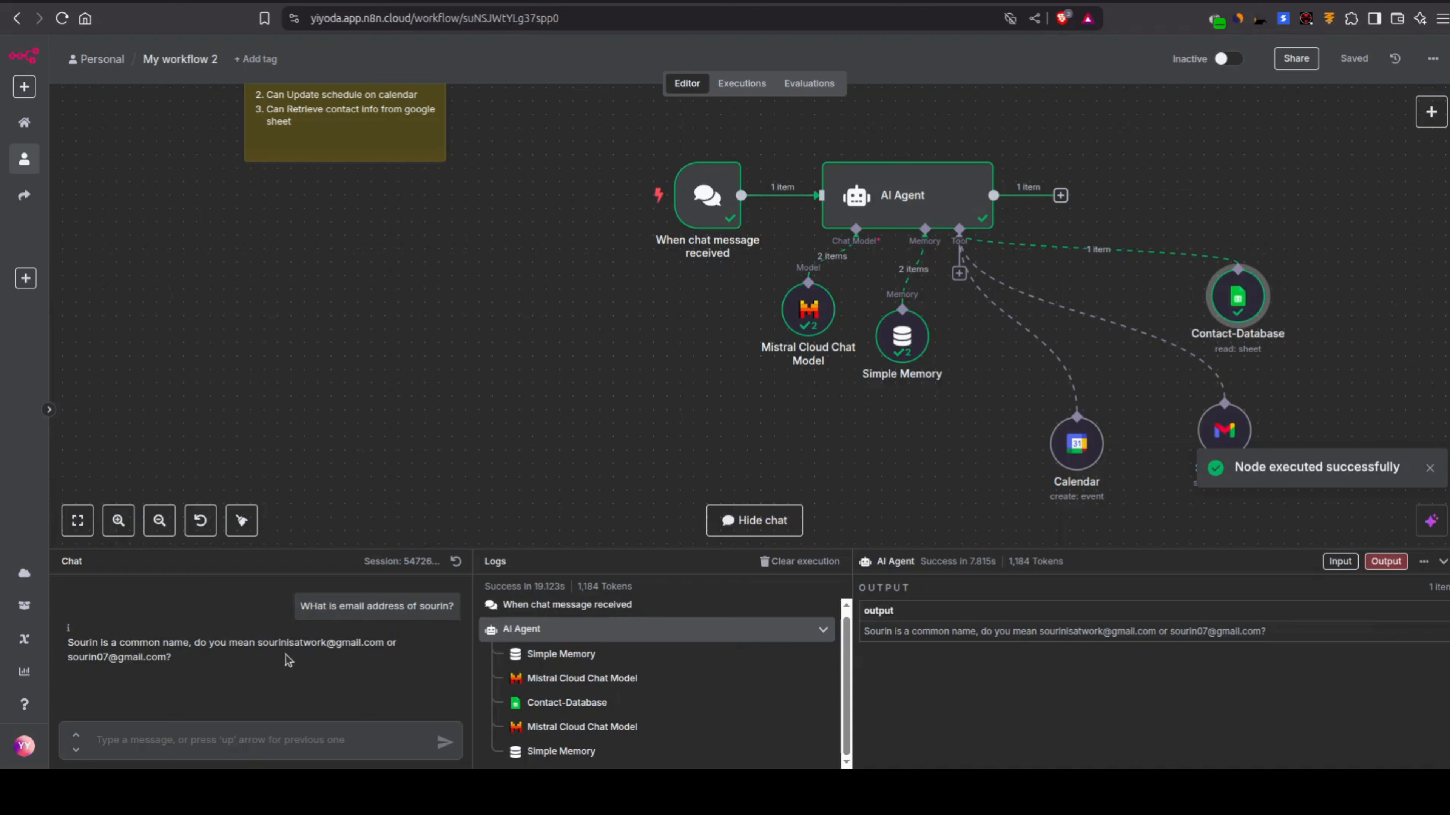
Step: Check the agent's reply against the names and email addresses in the contacts Google Sheet, and return to the n8n workflow
mouse_move(671, 160)
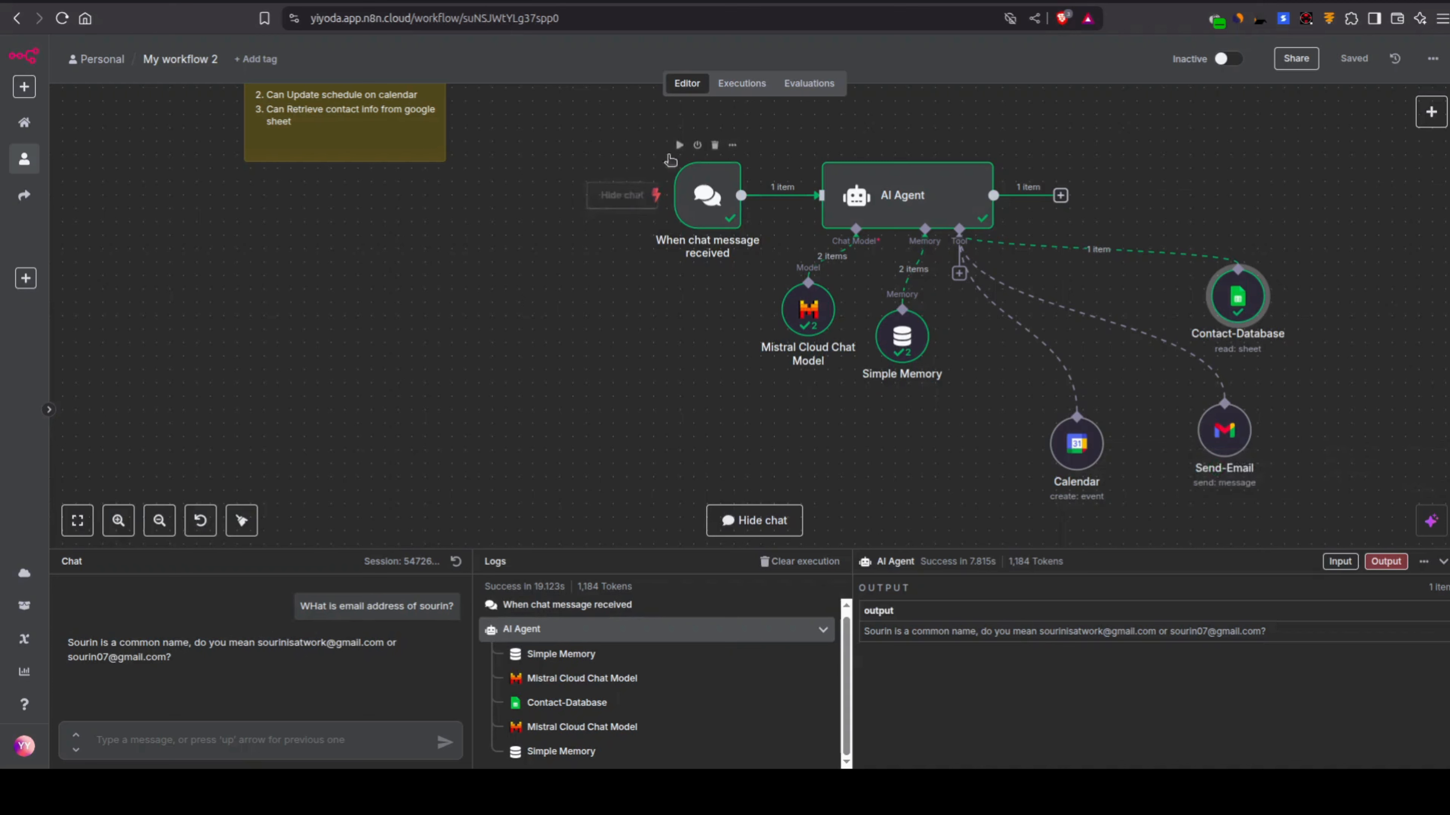
click(439, 1)
click(86, 244)
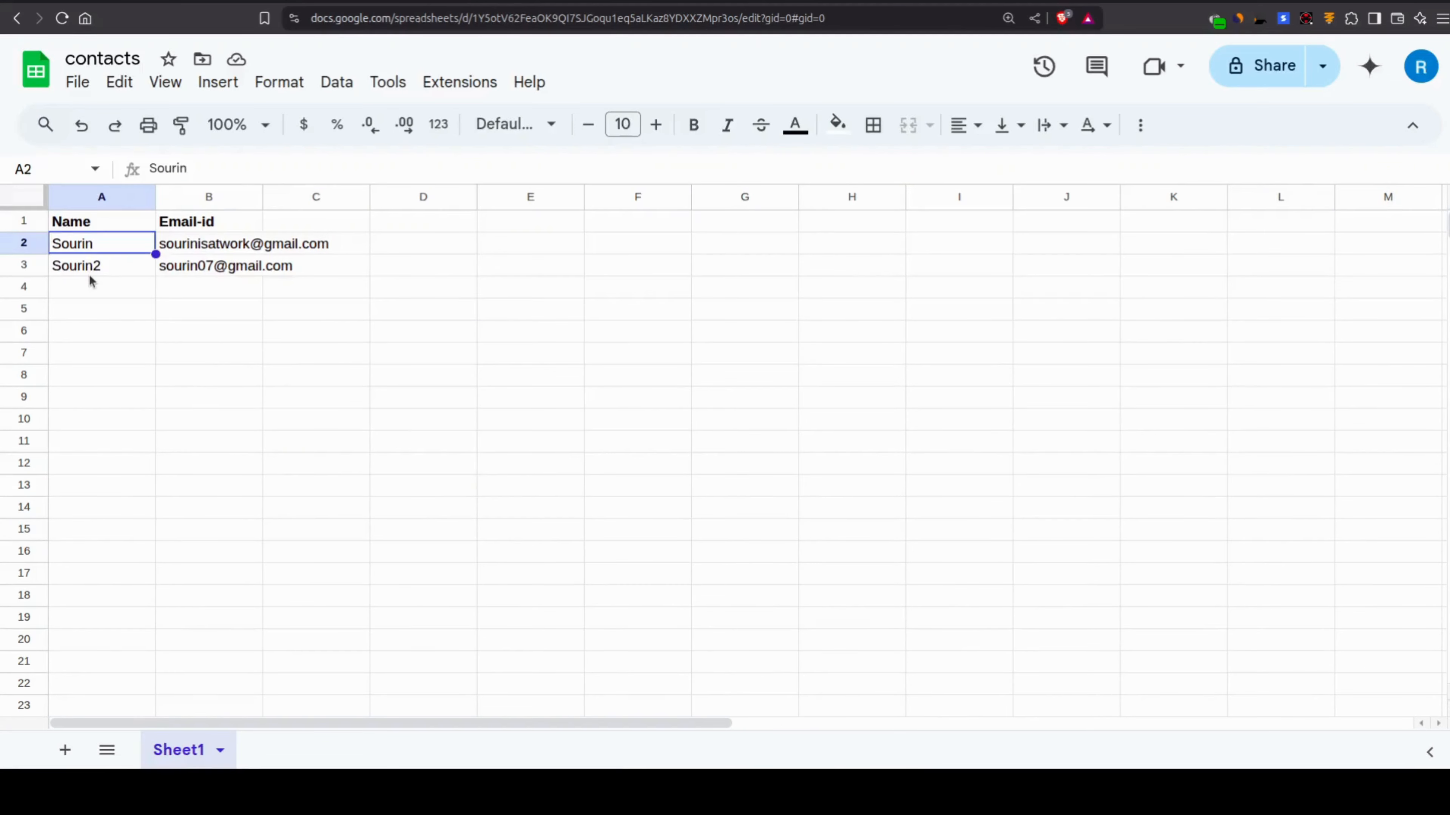
click(90, 280)
click(177, 252)
click(193, 271)
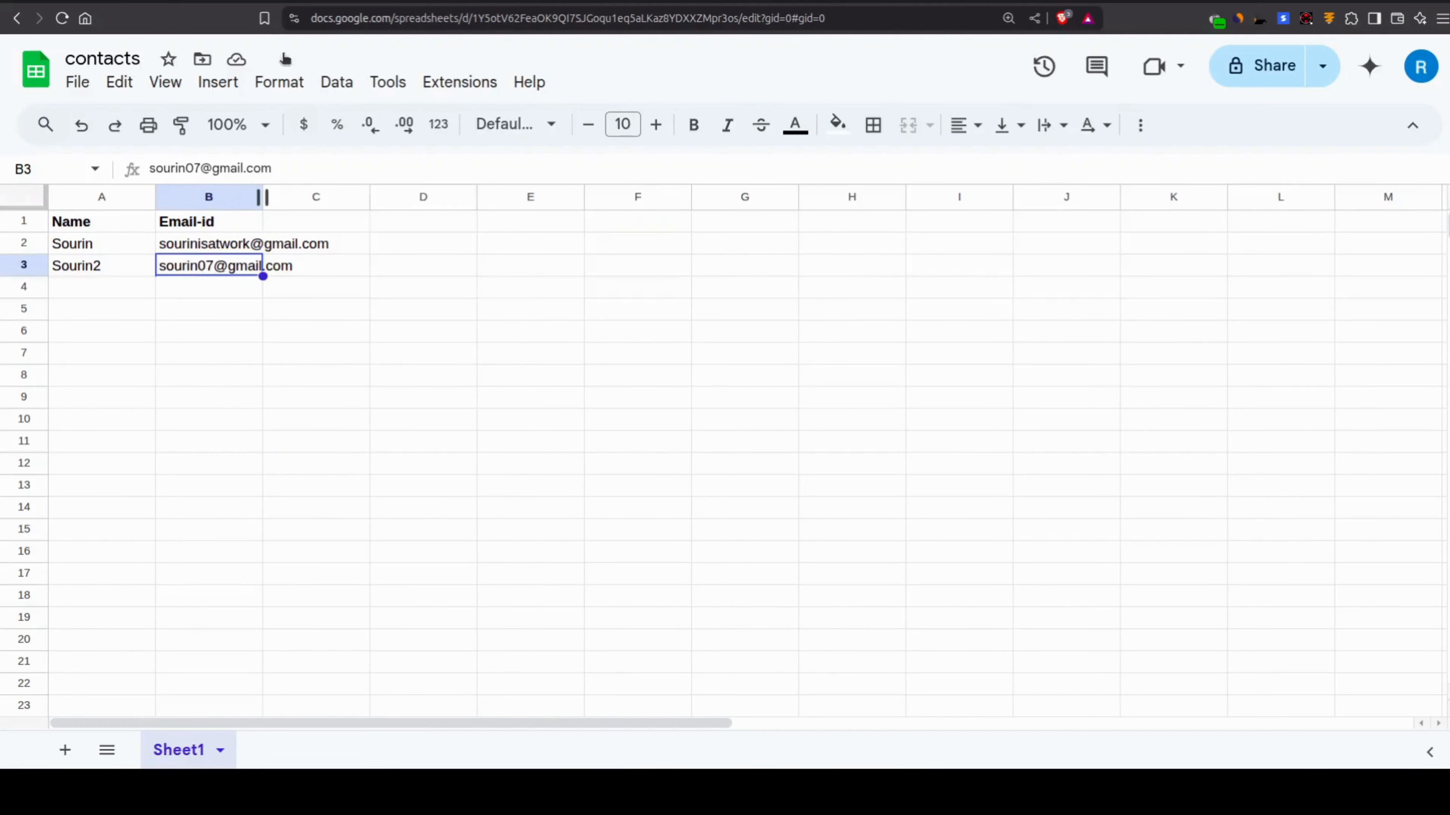
click(257, 2)
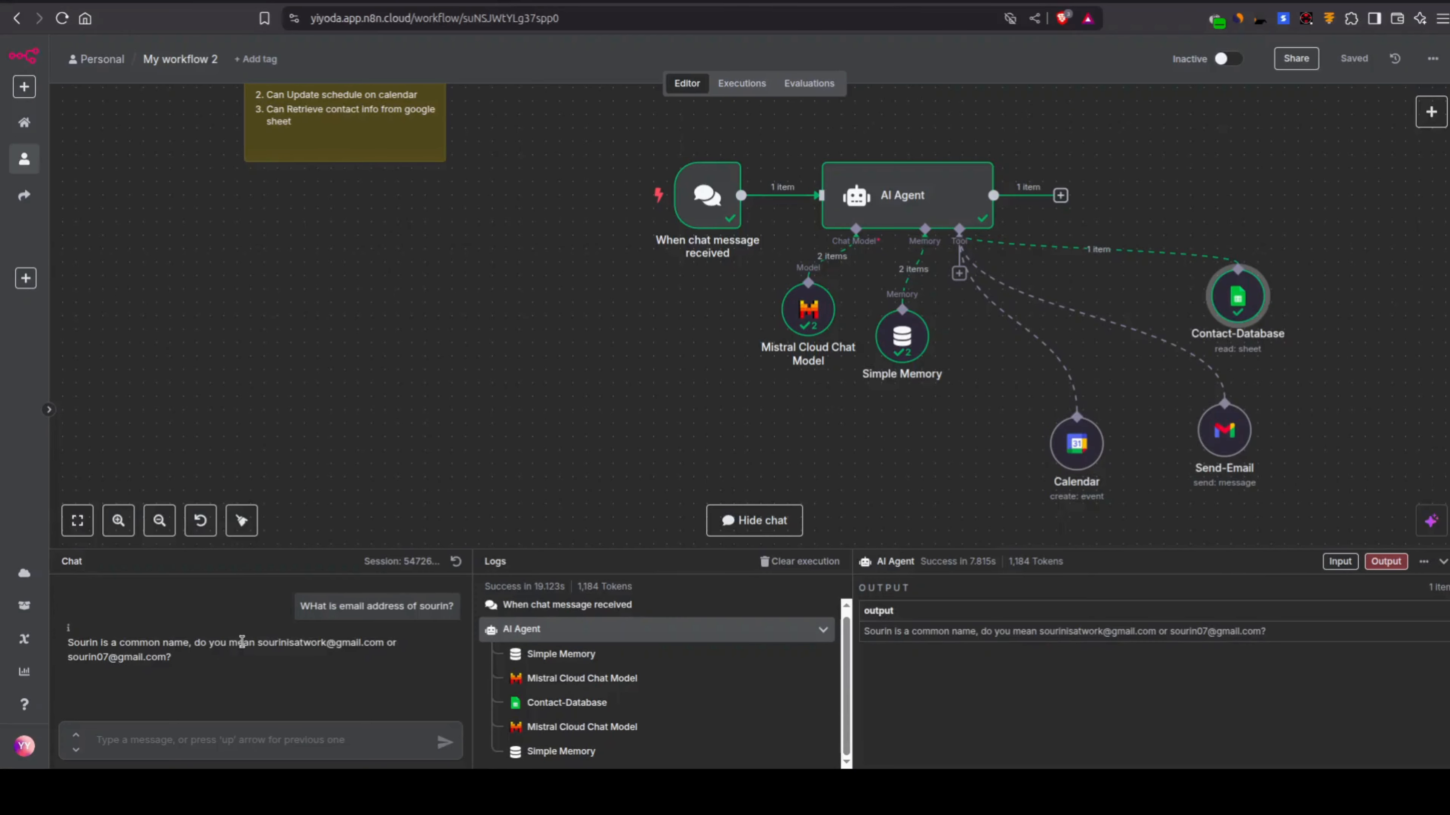
Step: Ask the agent in the chat to send an email to the same contact asking him how he is doing
click(298, 743)
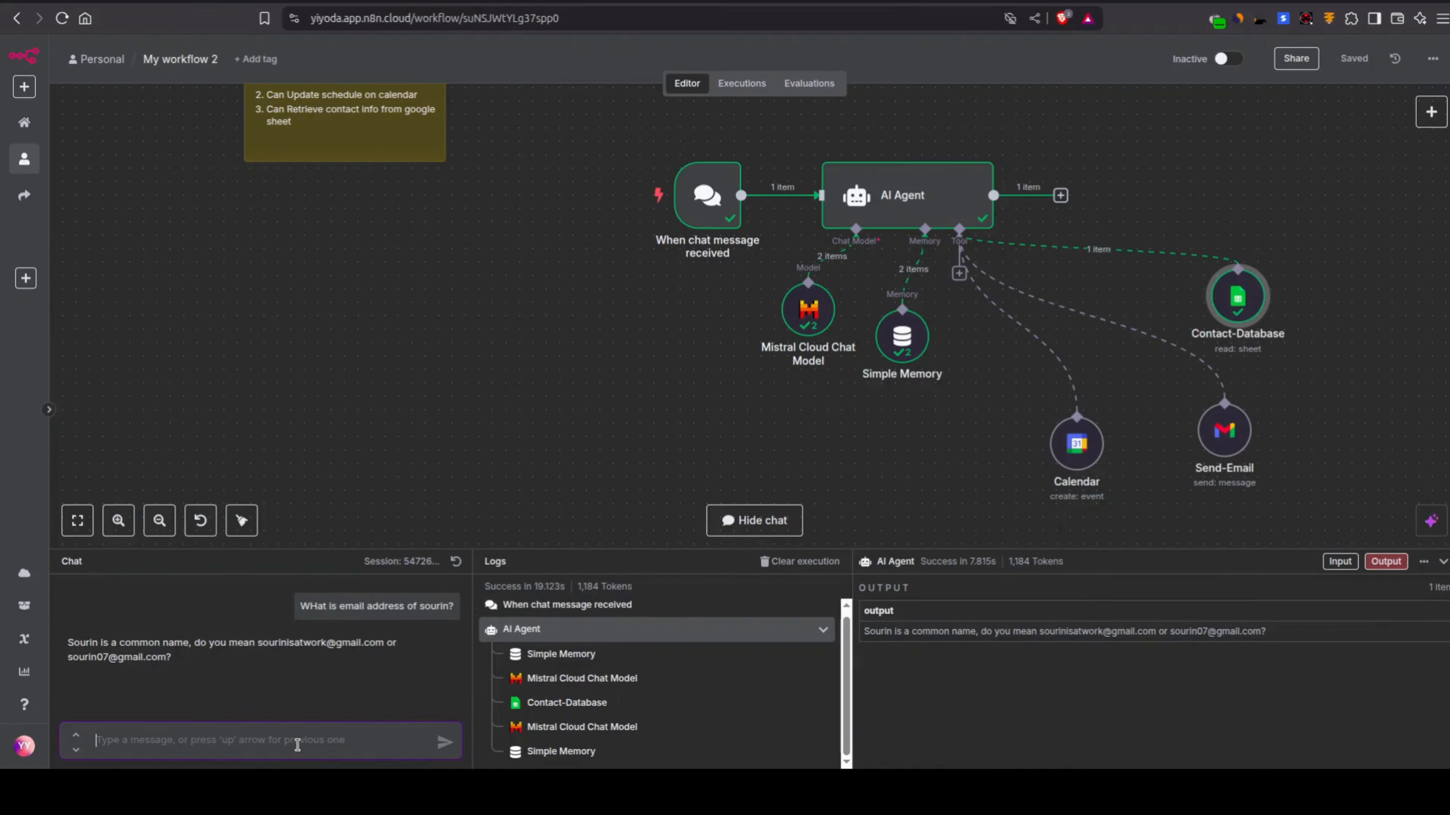
mouse_move(1243, 325)
text(S)
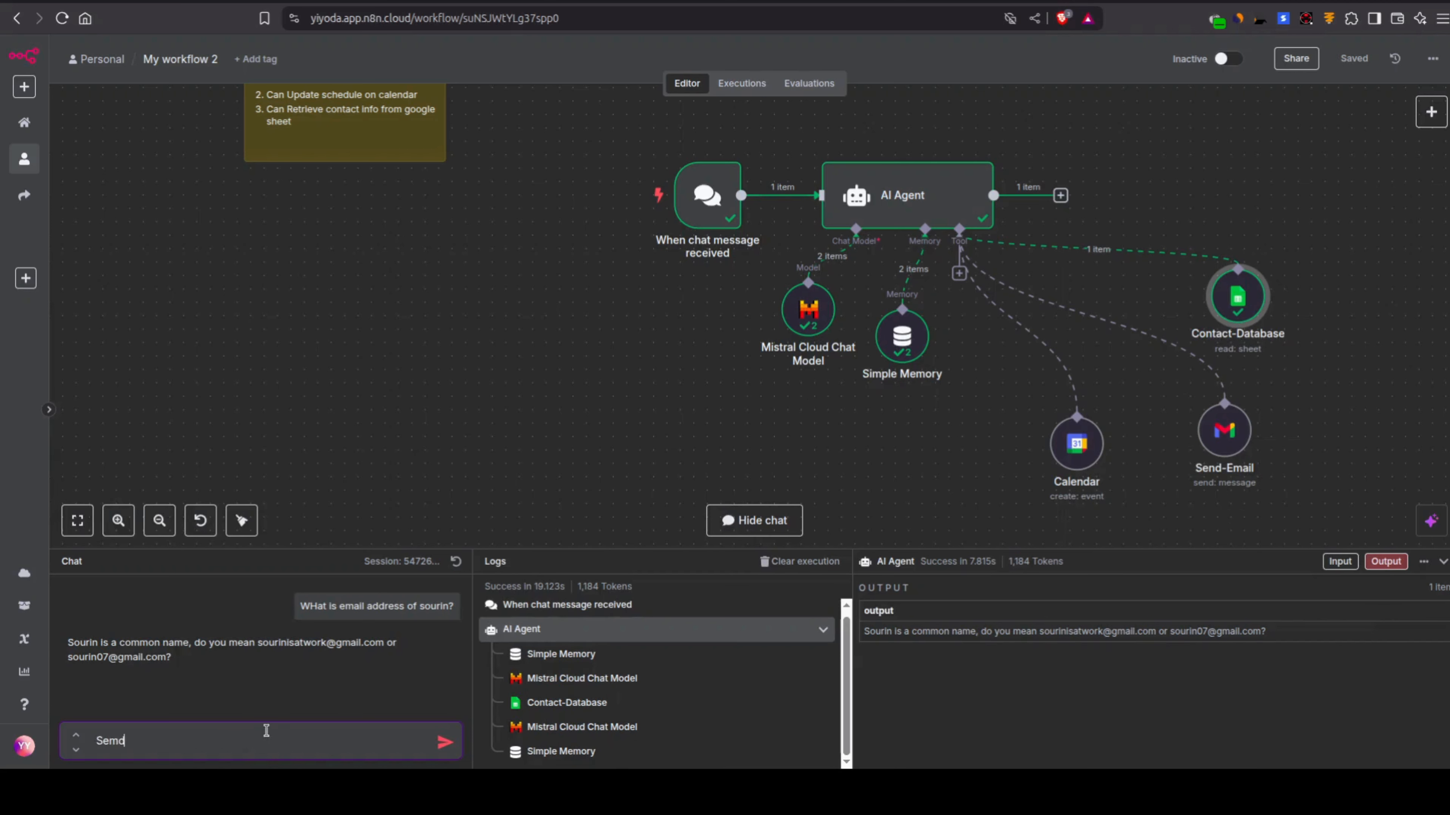
text(end email to Sourin asking him how he is)
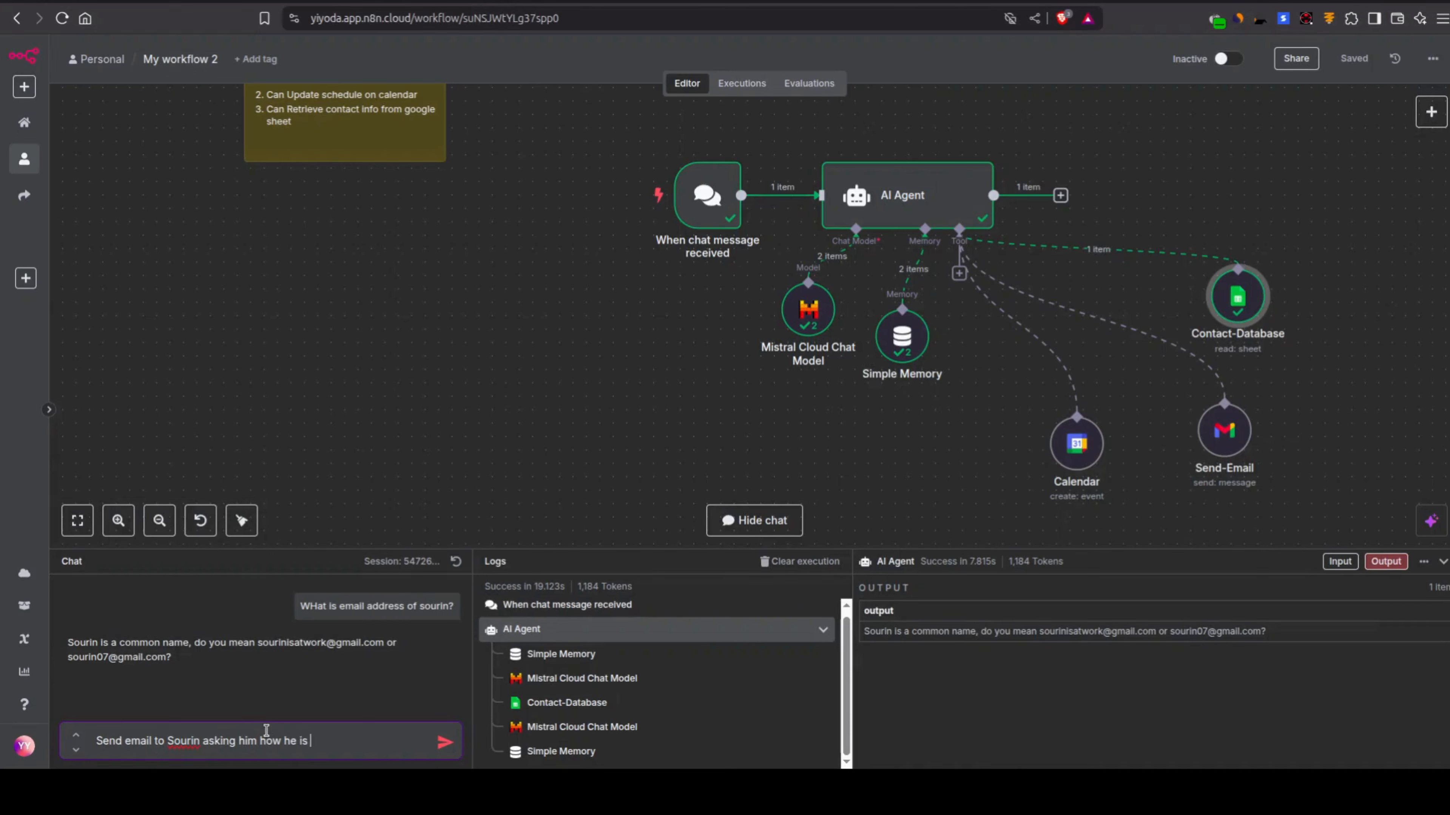
text(dop)
key(Return)
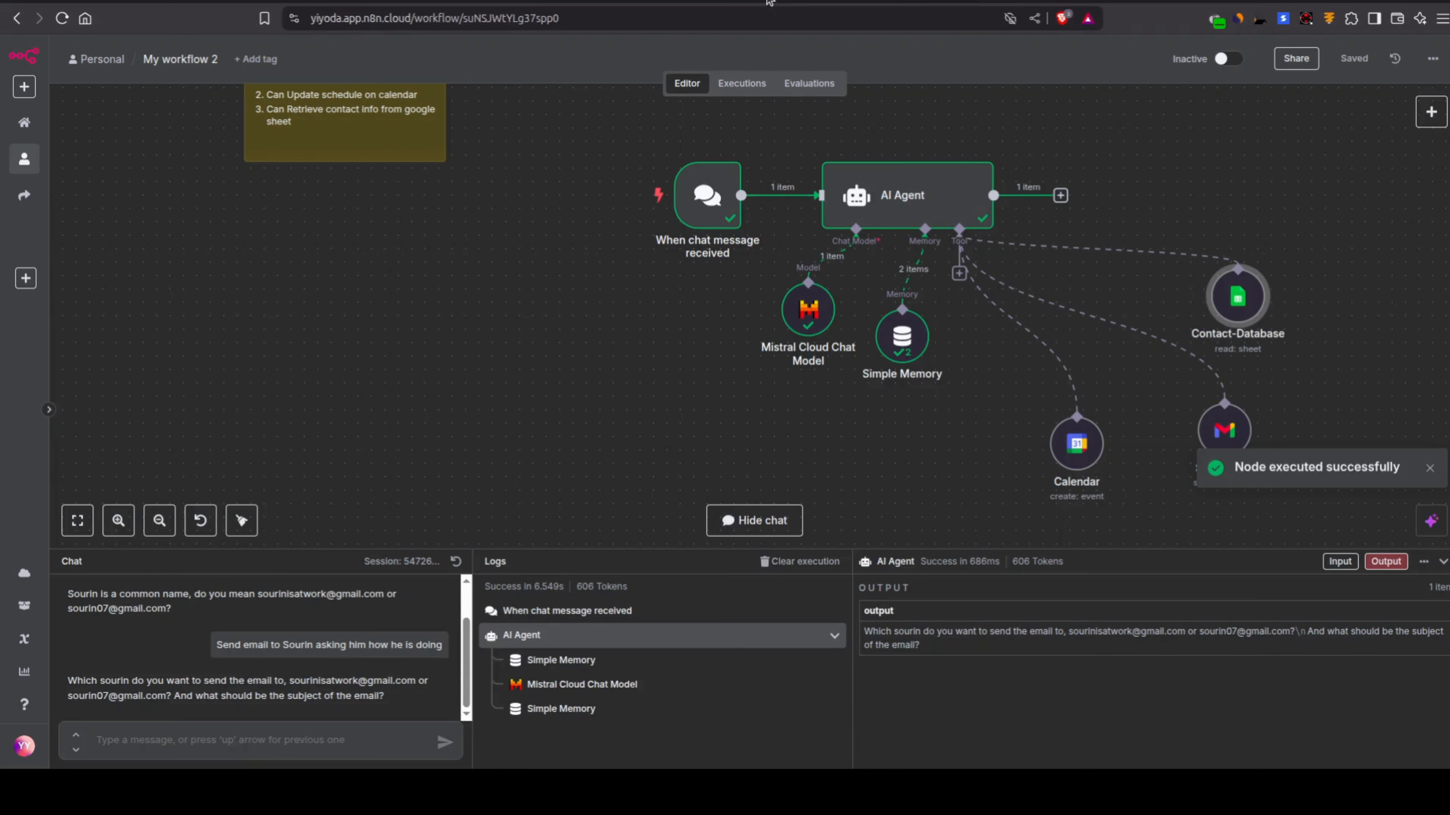
Step: Refresh the contact's Gmail inbox to check for a new message from the agent, and return to the n8n workflow
click(769, 1)
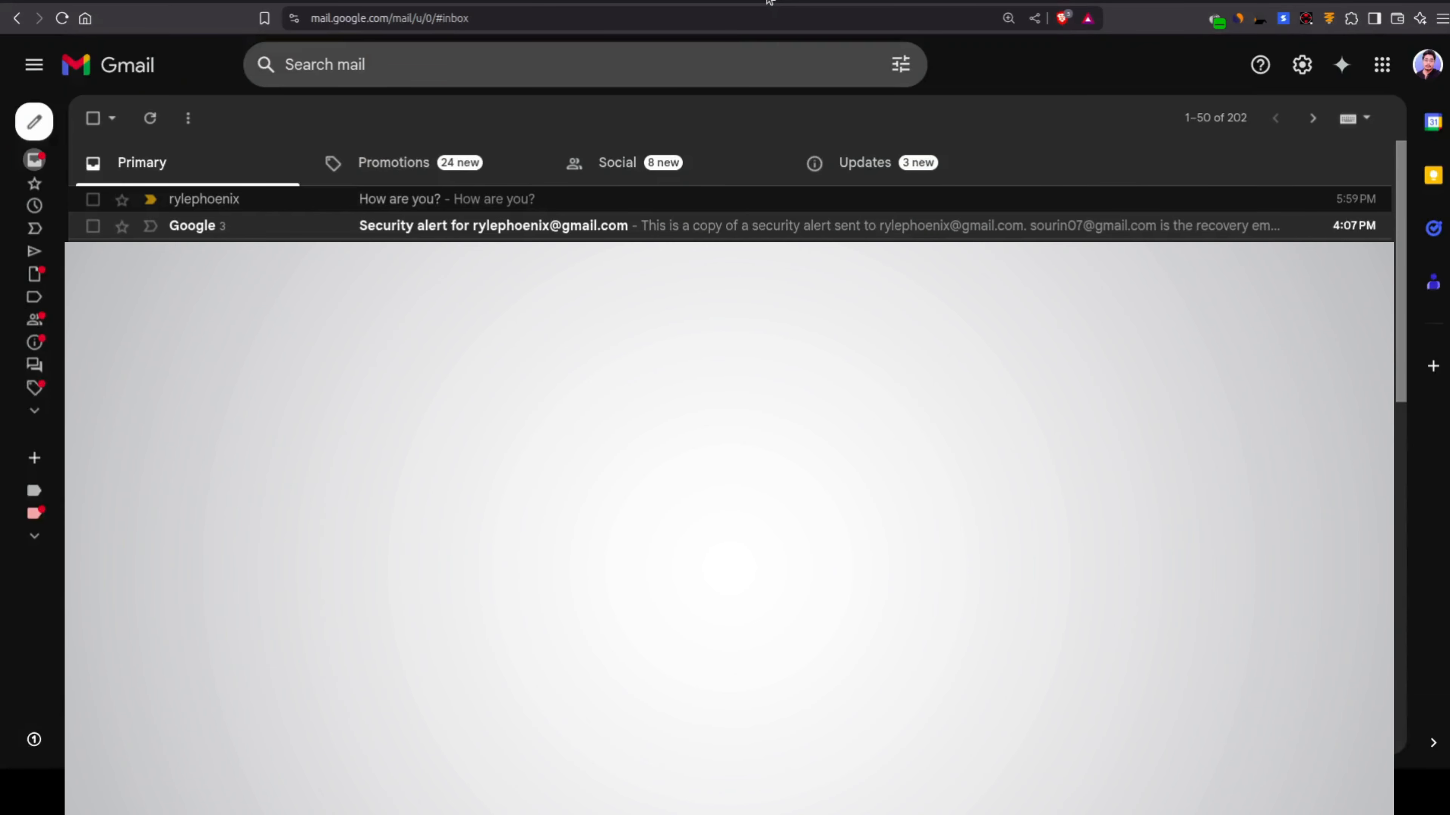
click(151, 119)
click(288, 0)
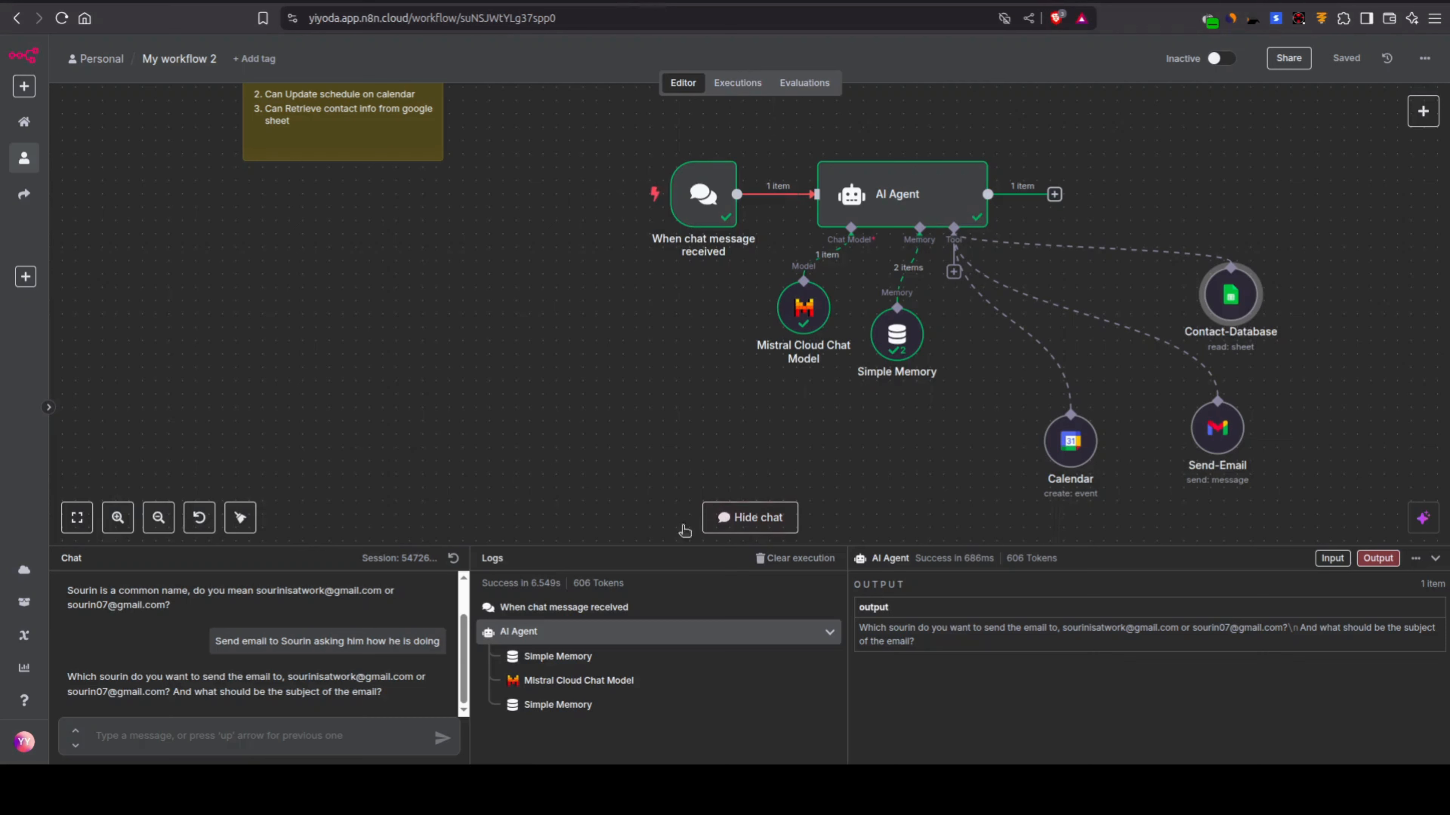
Step: Answer the agent's question about which address to use with "the second one"
drag(68, 677, 346, 695)
click(346, 695)
click(316, 726)
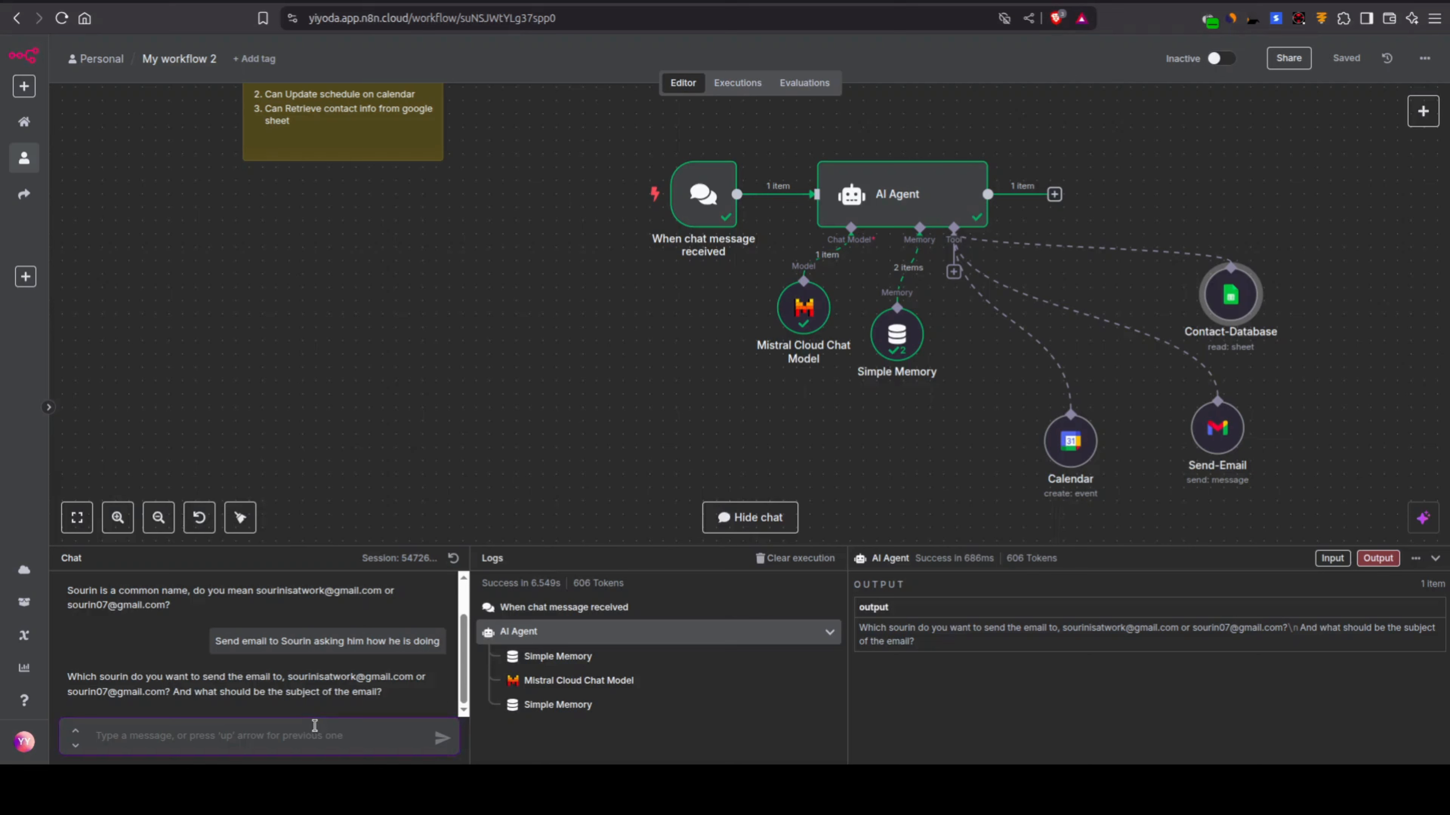
text(the se)
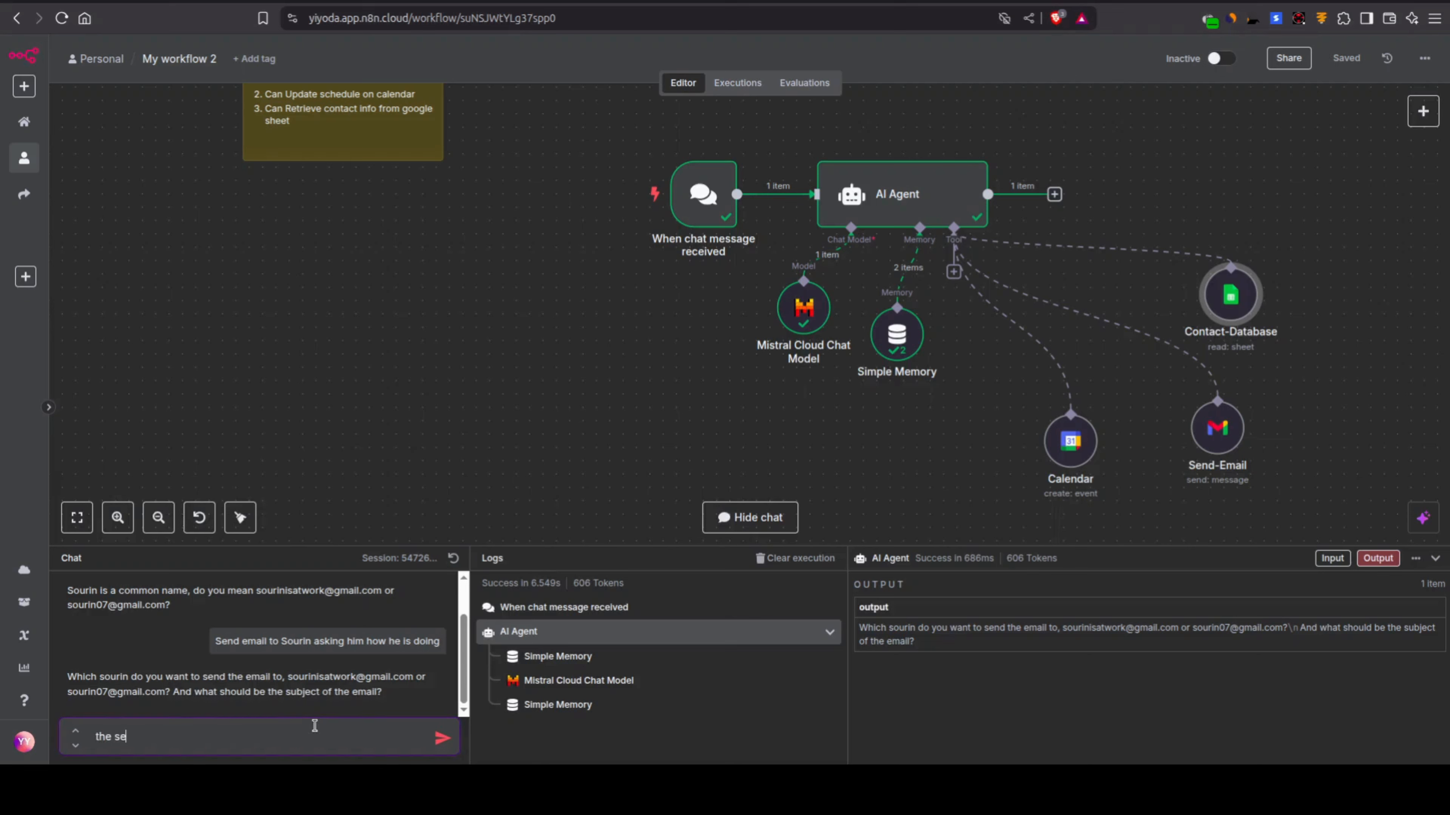
text(cond one)
key(Return)
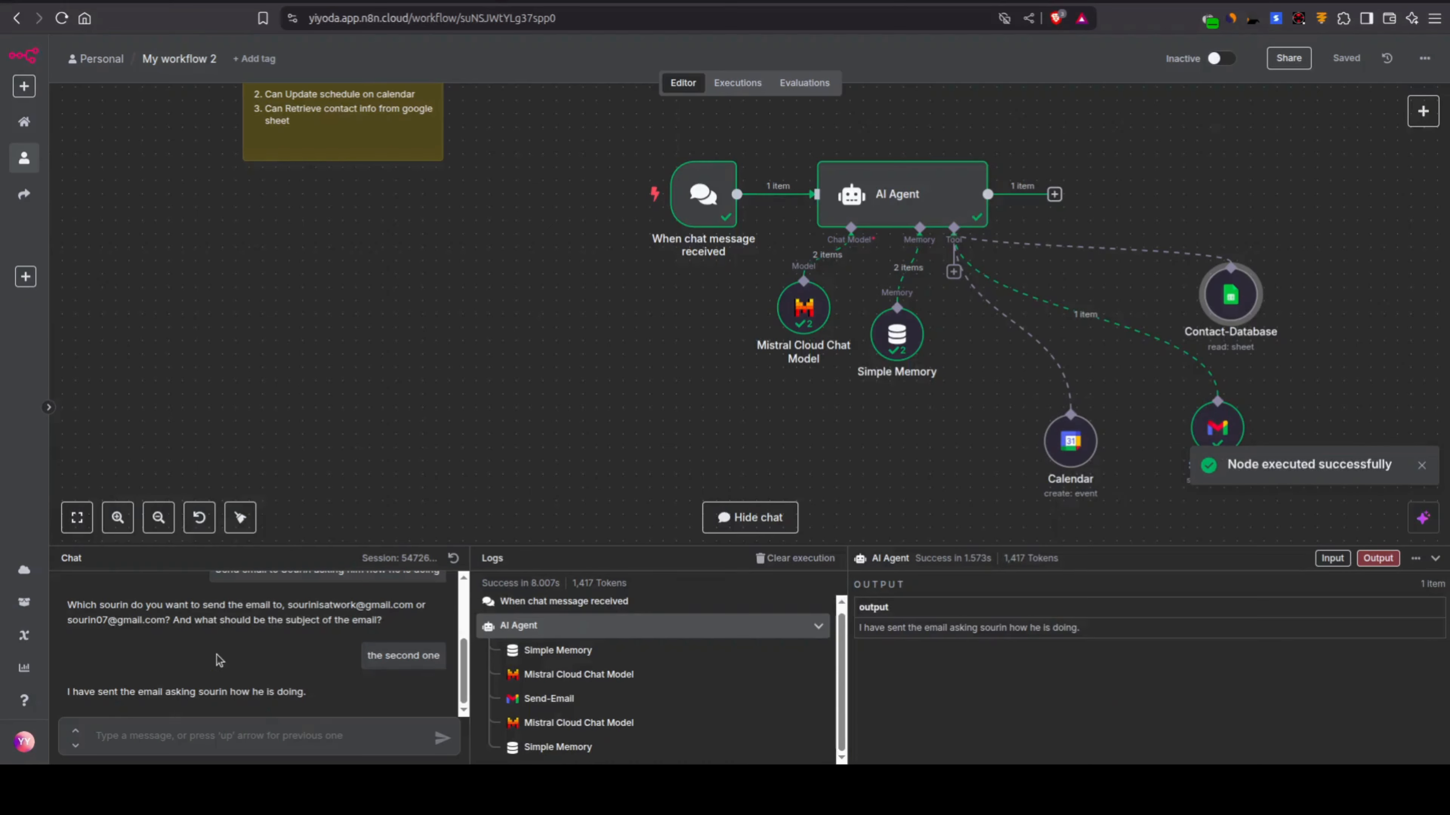
Step: Review the agent's chat reply and open the newly delivered "how are you?" email in Gmail
scroll(338, 645, up, 2)
scroll(338, 645, down, 2)
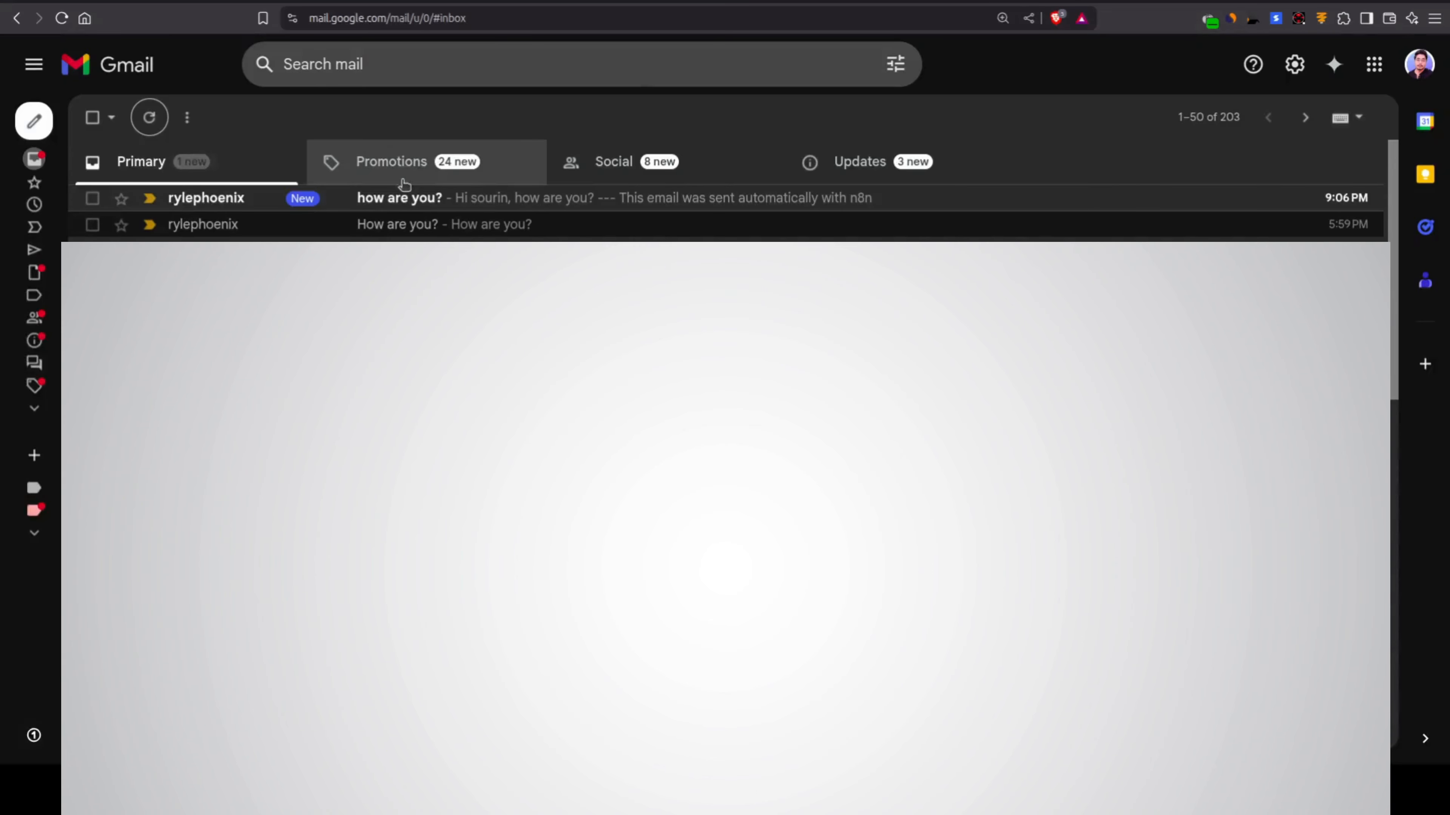
click(401, 198)
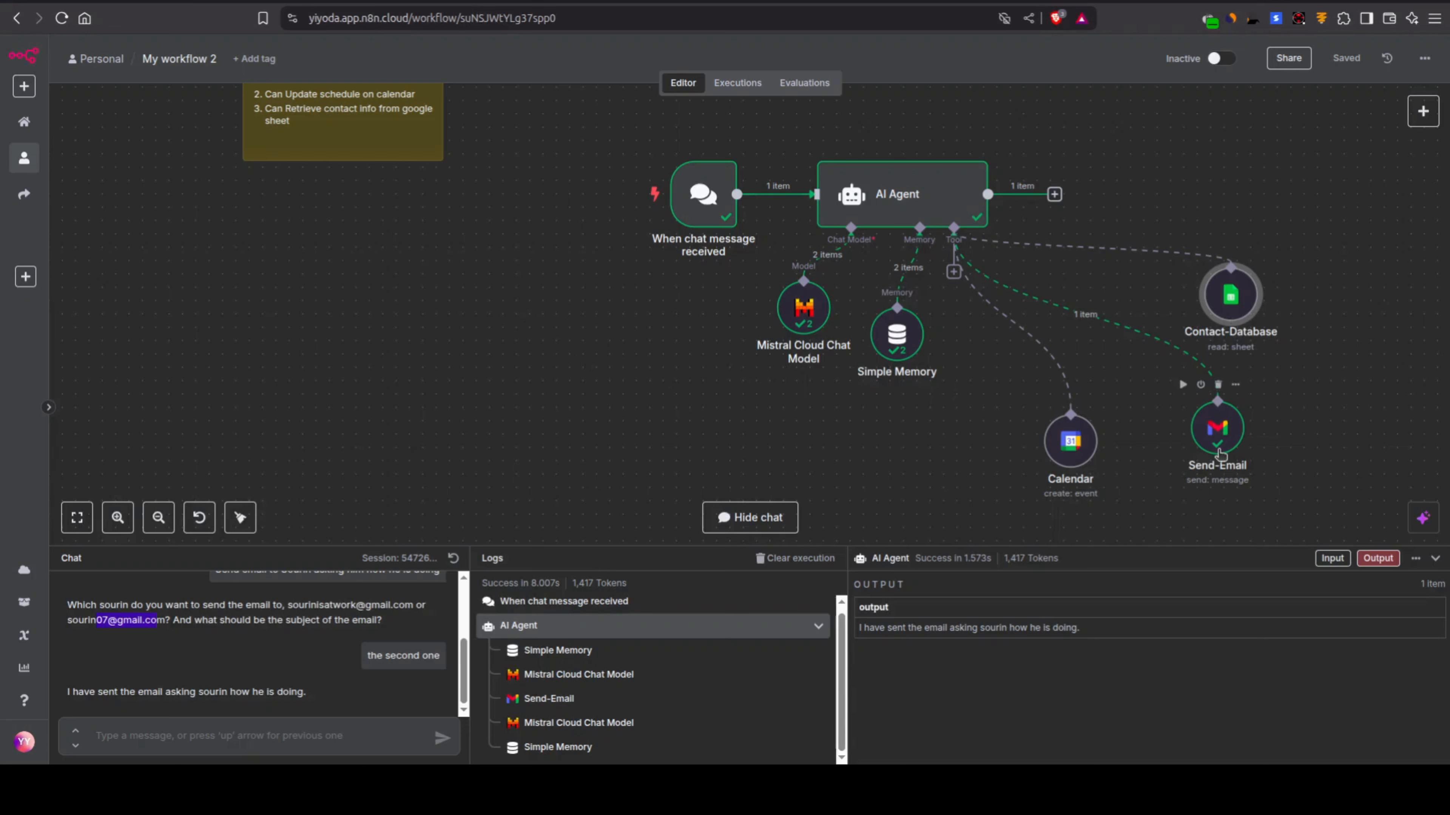
Step: Back in the n8n chat, ask the agent to schedule an event with a named contact on 15th Jun at 11 pm
click(266, 726)
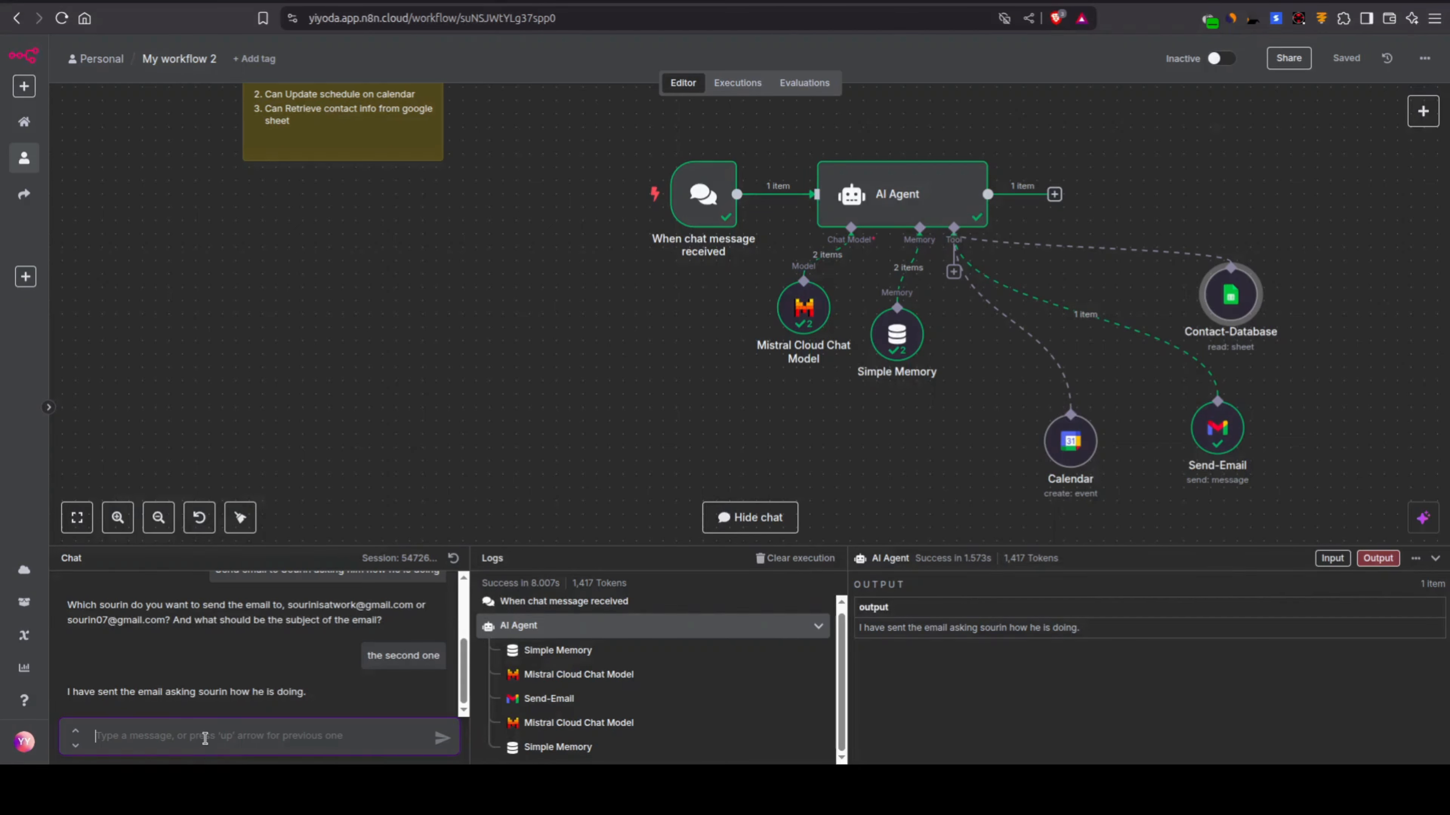
text(So, schedul)
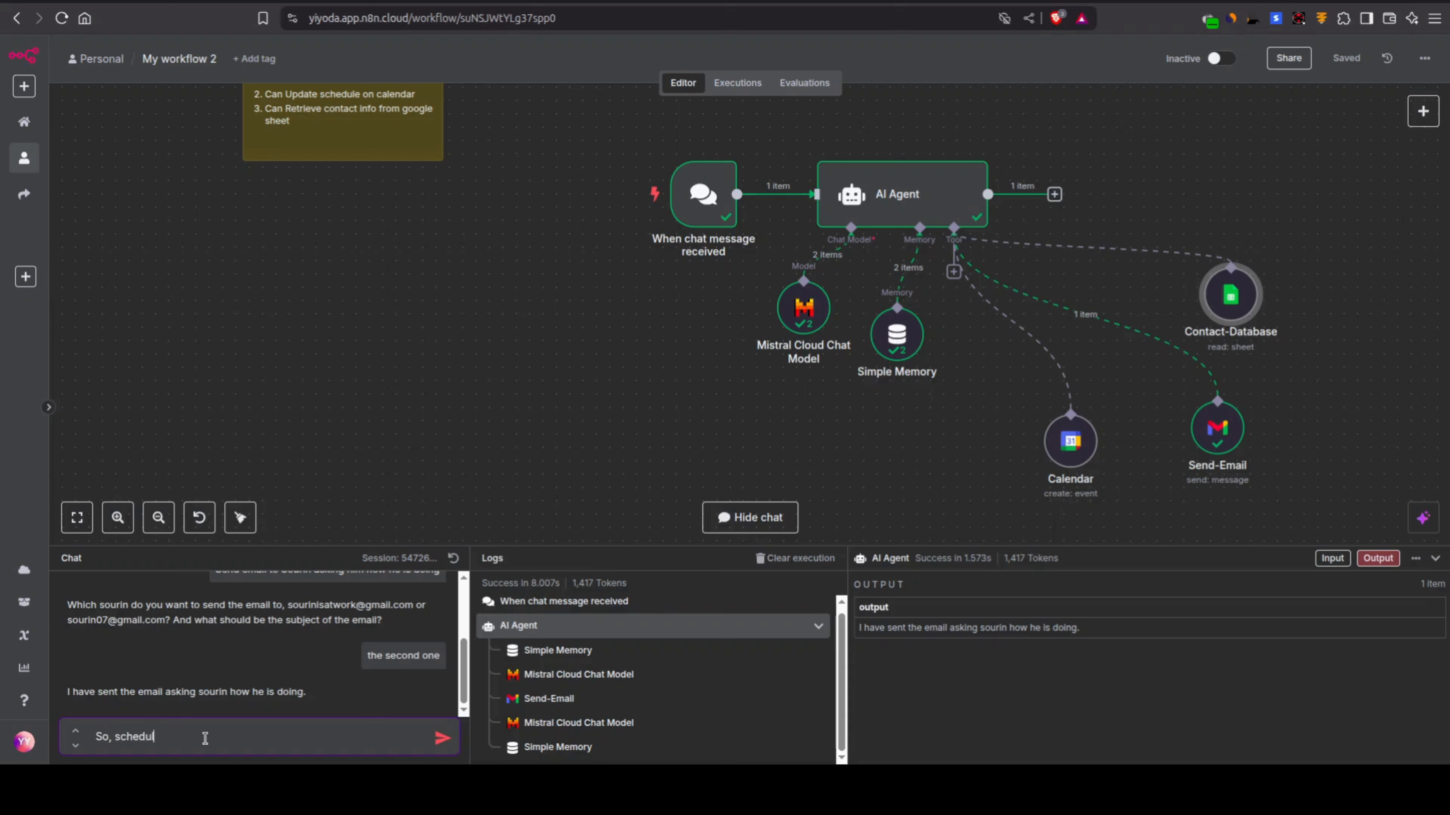
text(e an)
text( event with A)
text(lex tom)
key(BackSpace)
key(BackSpace)
key(BackSpace)
key(BackSpace)
text(15th Jun at 11 pm)
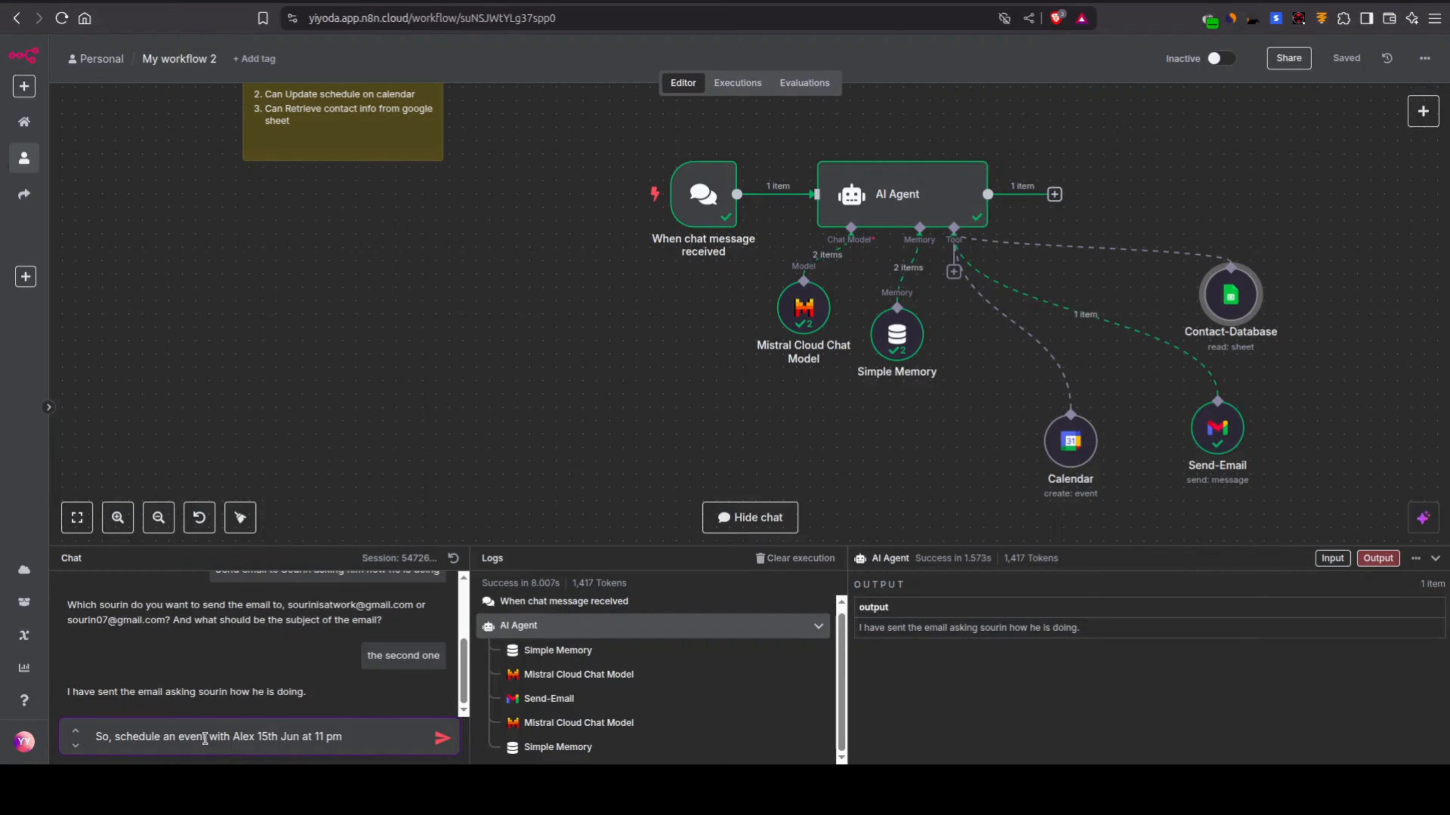
key(Return)
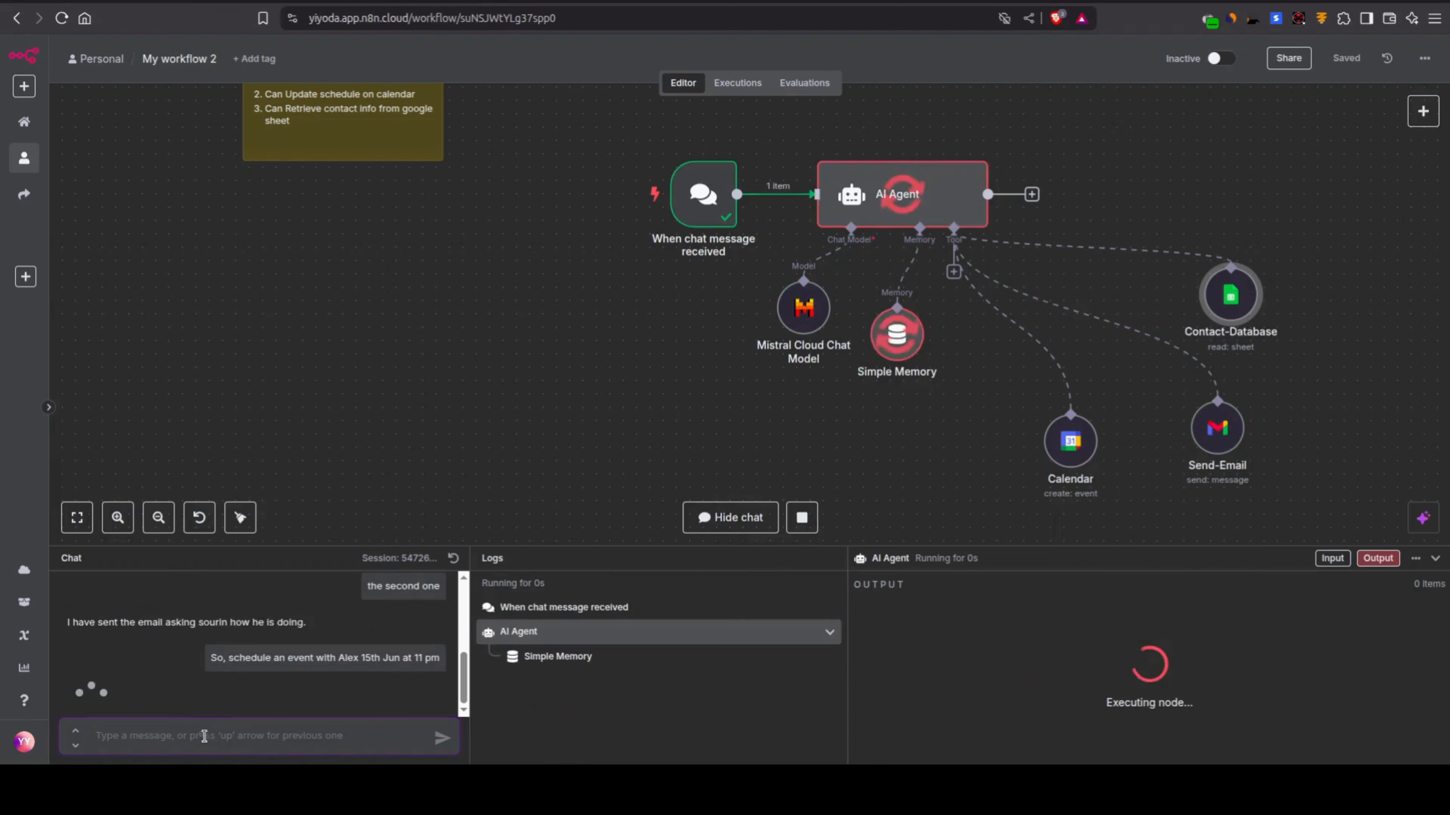
Step: Switch to Google Calendar, discard the untitled event draft and delete the 11 pm meeting on June 16
mouse_move(1065, 466)
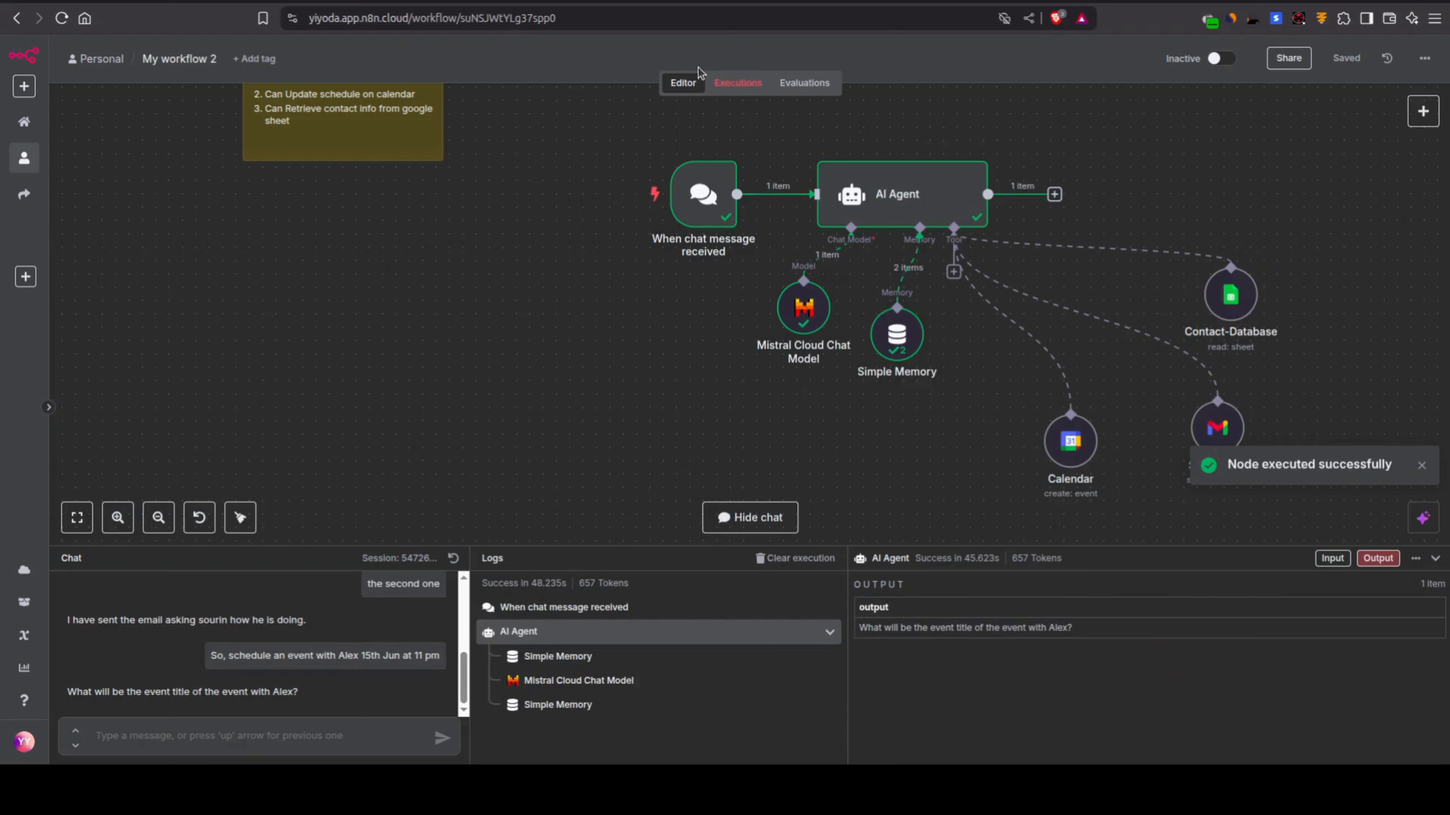
click(632, 1)
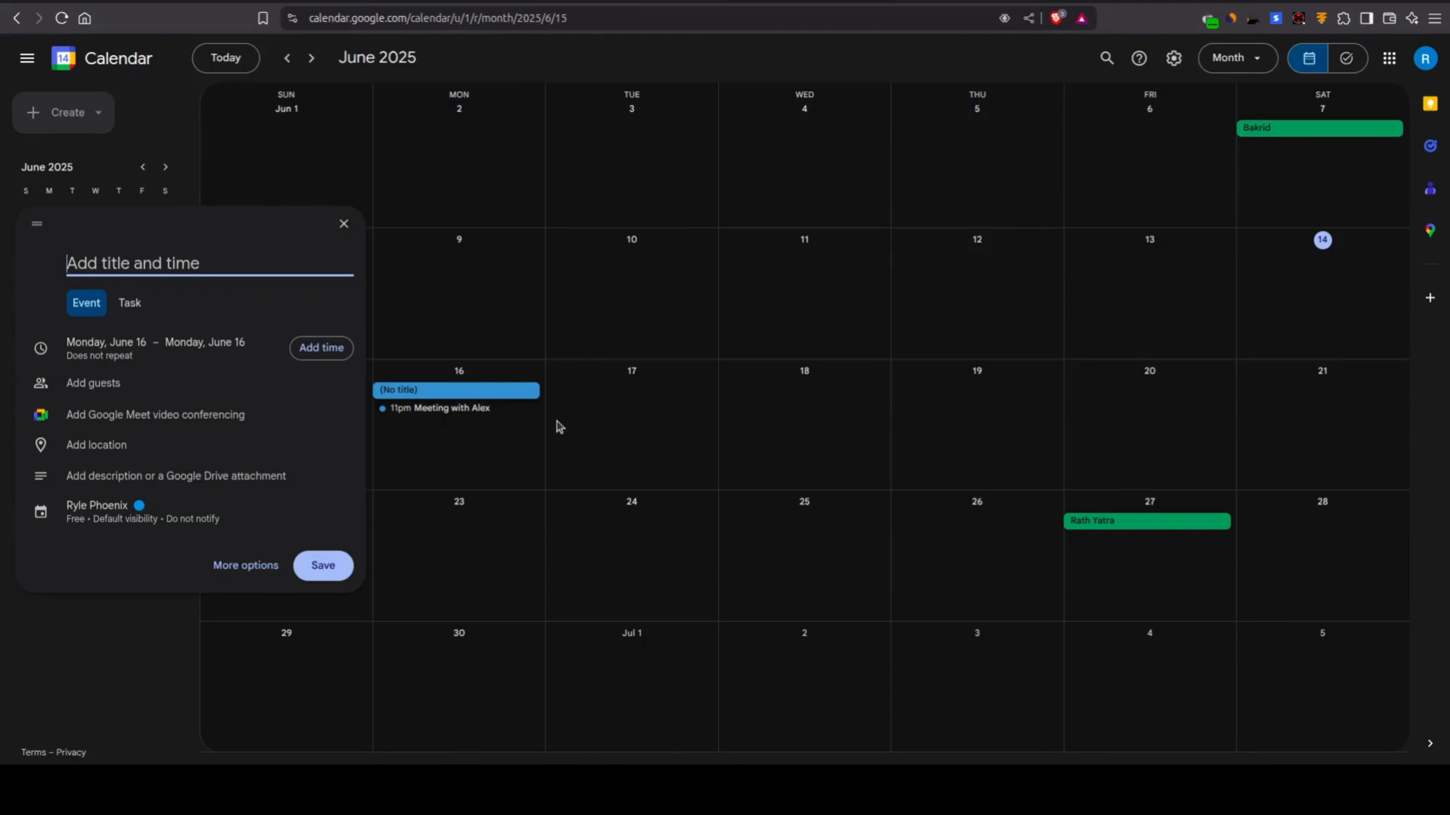
click(345, 224)
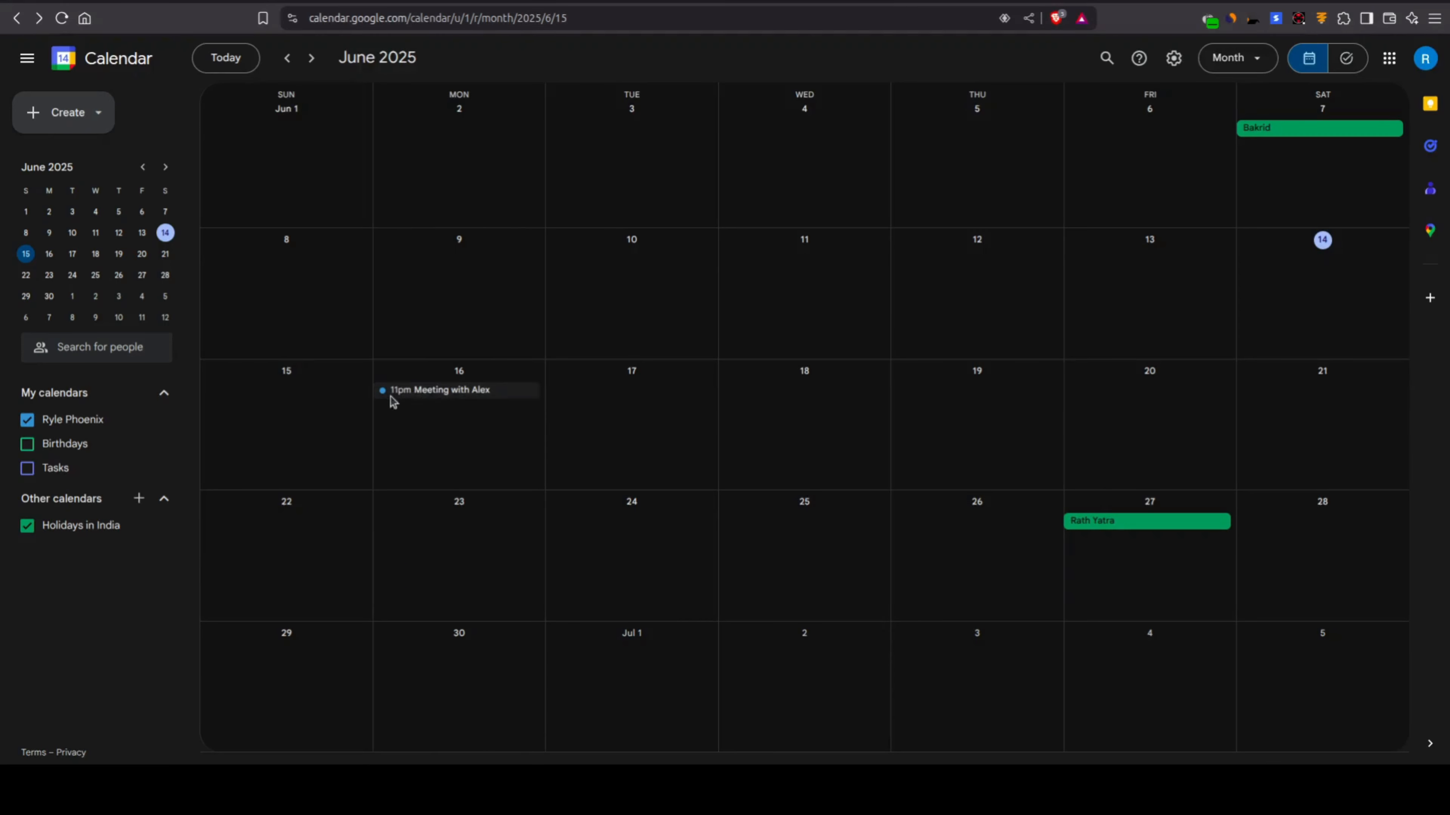
click(425, 400)
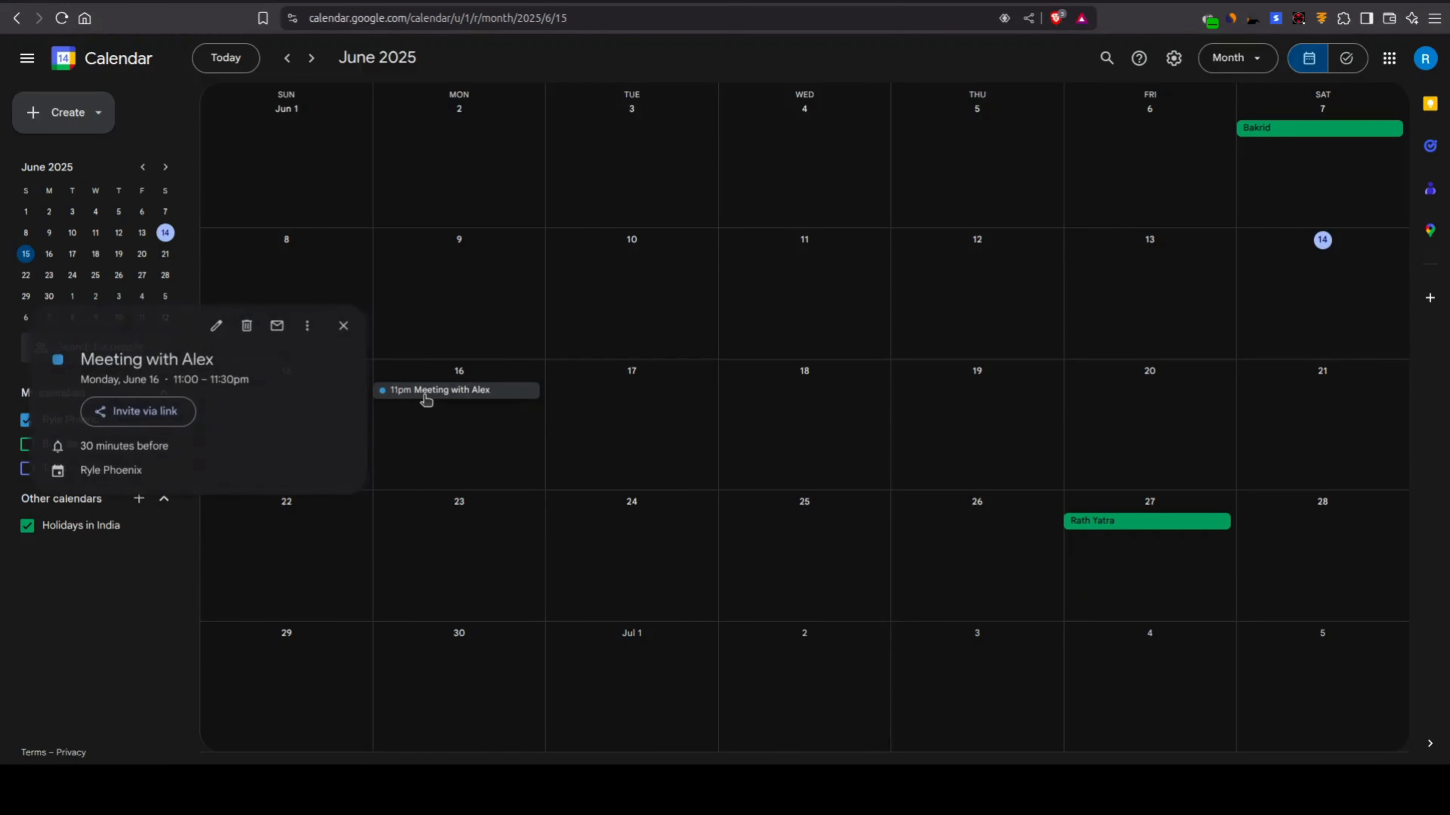
key(Delete)
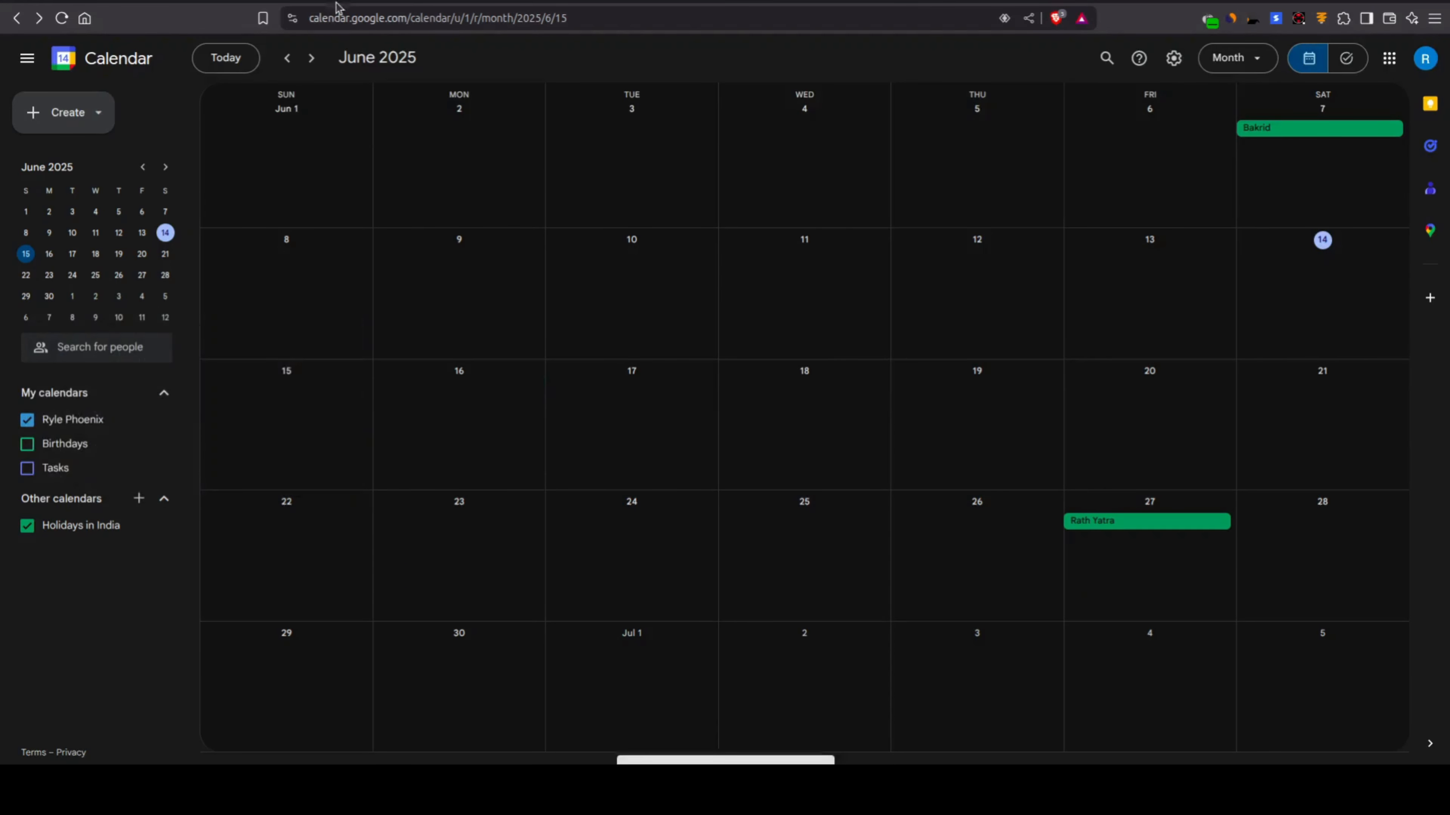
Step: Return to the n8n workflow and resend the previous request for the 15th Jun 11 pm event in the chat
click(314, 2)
click(221, 742)
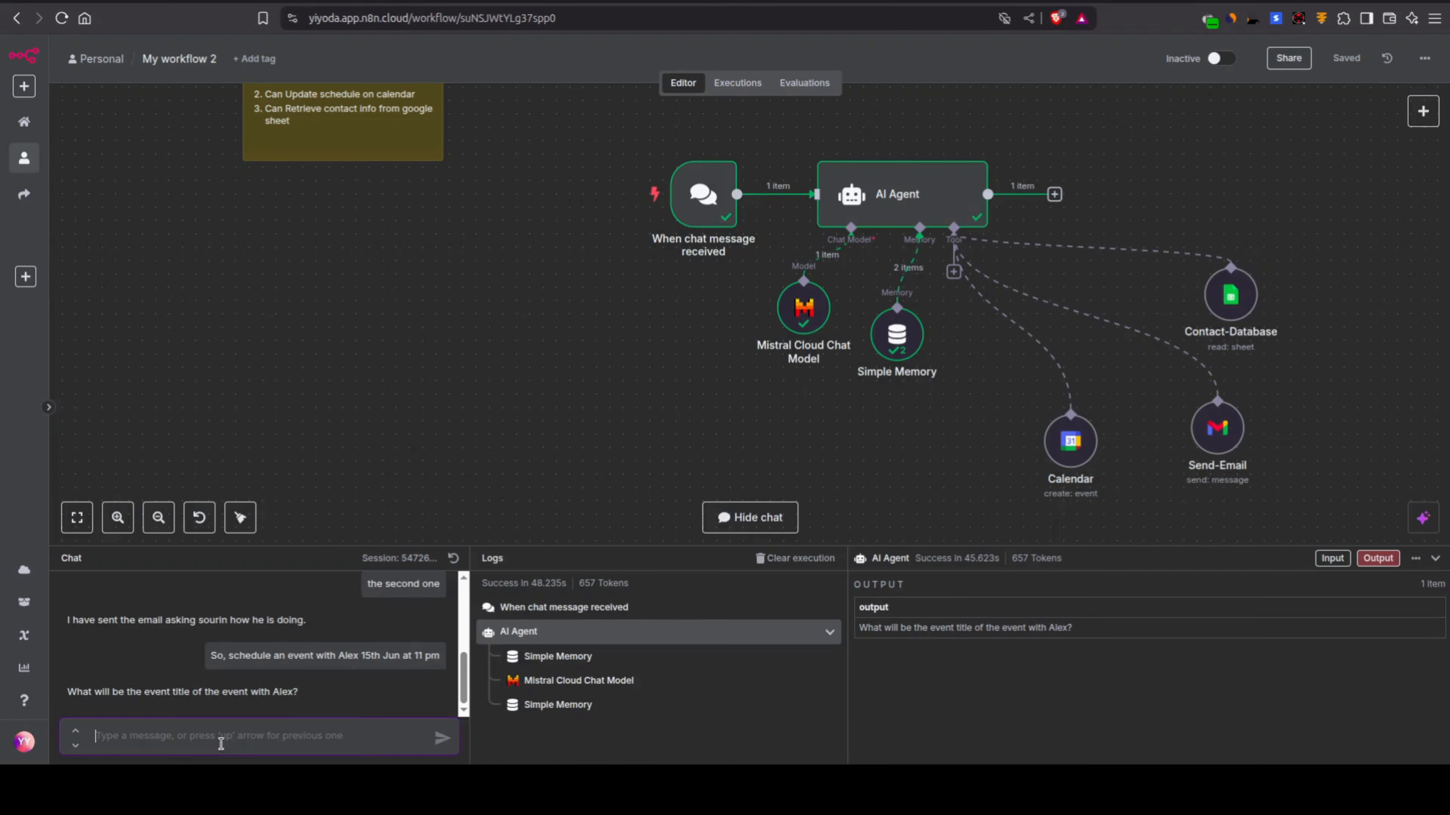
key(Up)
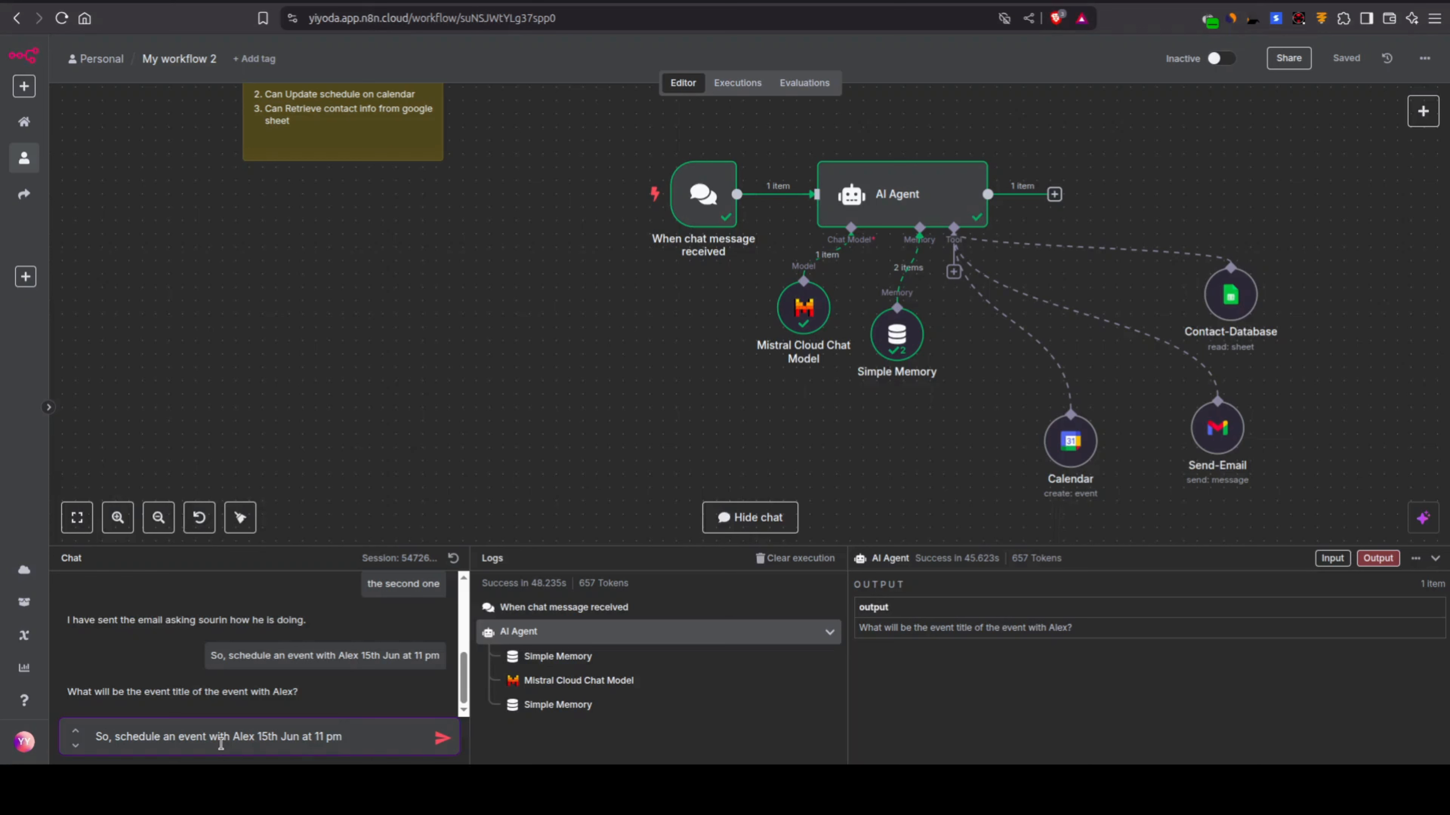
key(Return)
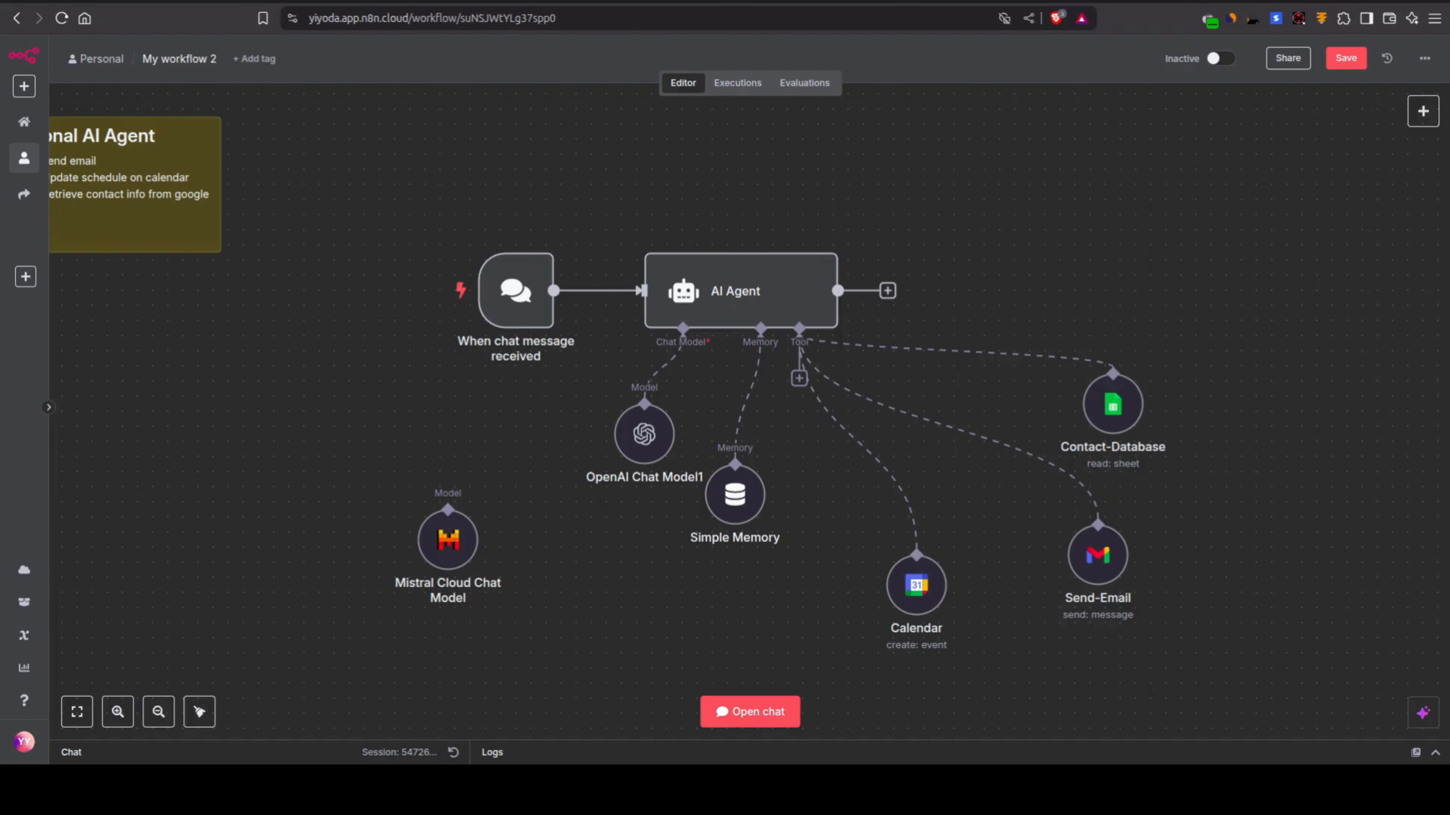
Step: Save the workflow with OpenAI Chat Model1 connected as the AI Agent's chat model
key(Tab)
click(430, 191)
key(ctrl+s)
Step: Examine the disconnected Mistral Cloud Chat Model node and OpenAI Chat Model1's credential and model settings, and return to the canvas
click(448, 531)
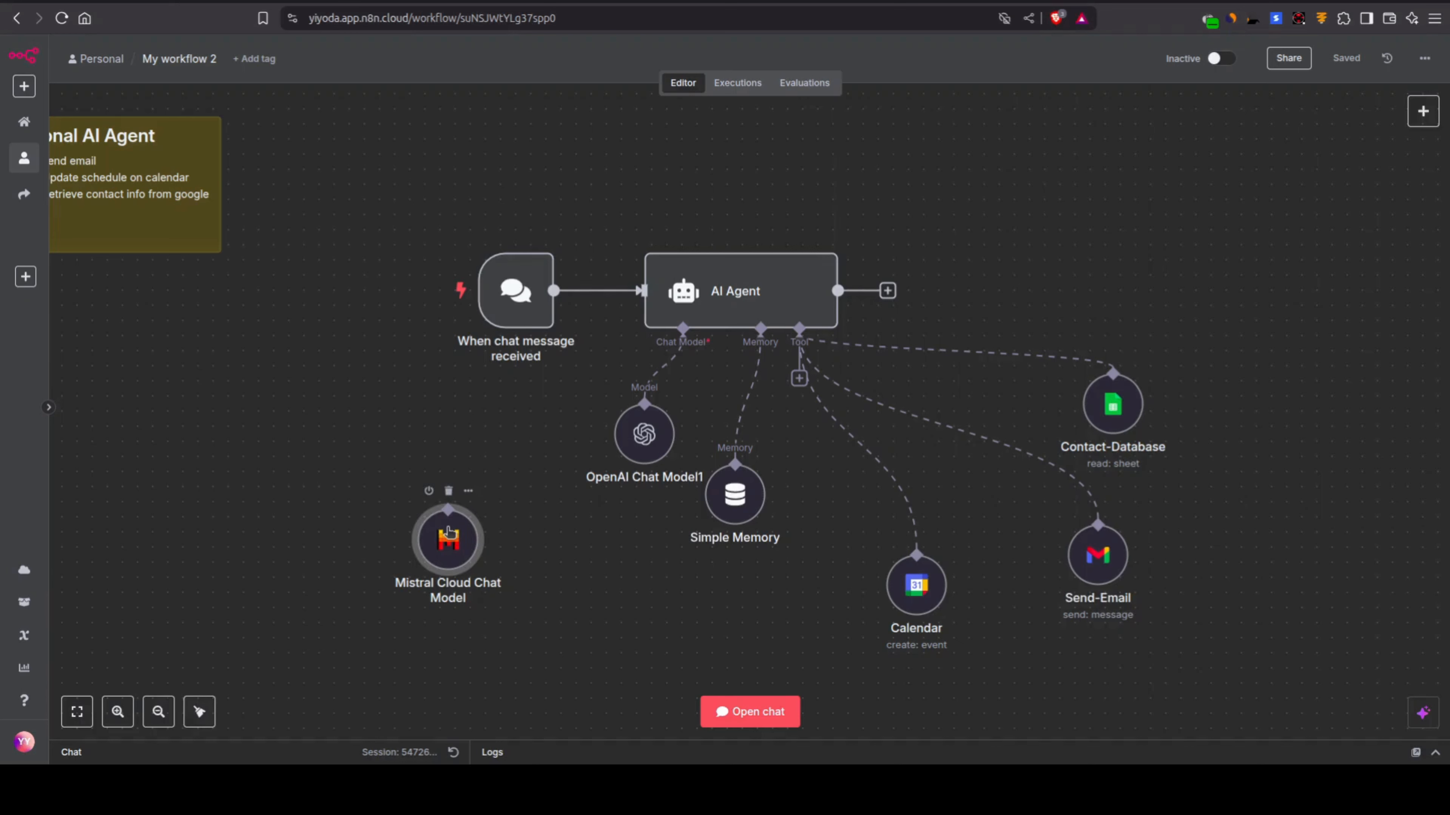
drag(378, 497, 517, 628)
click(518, 614)
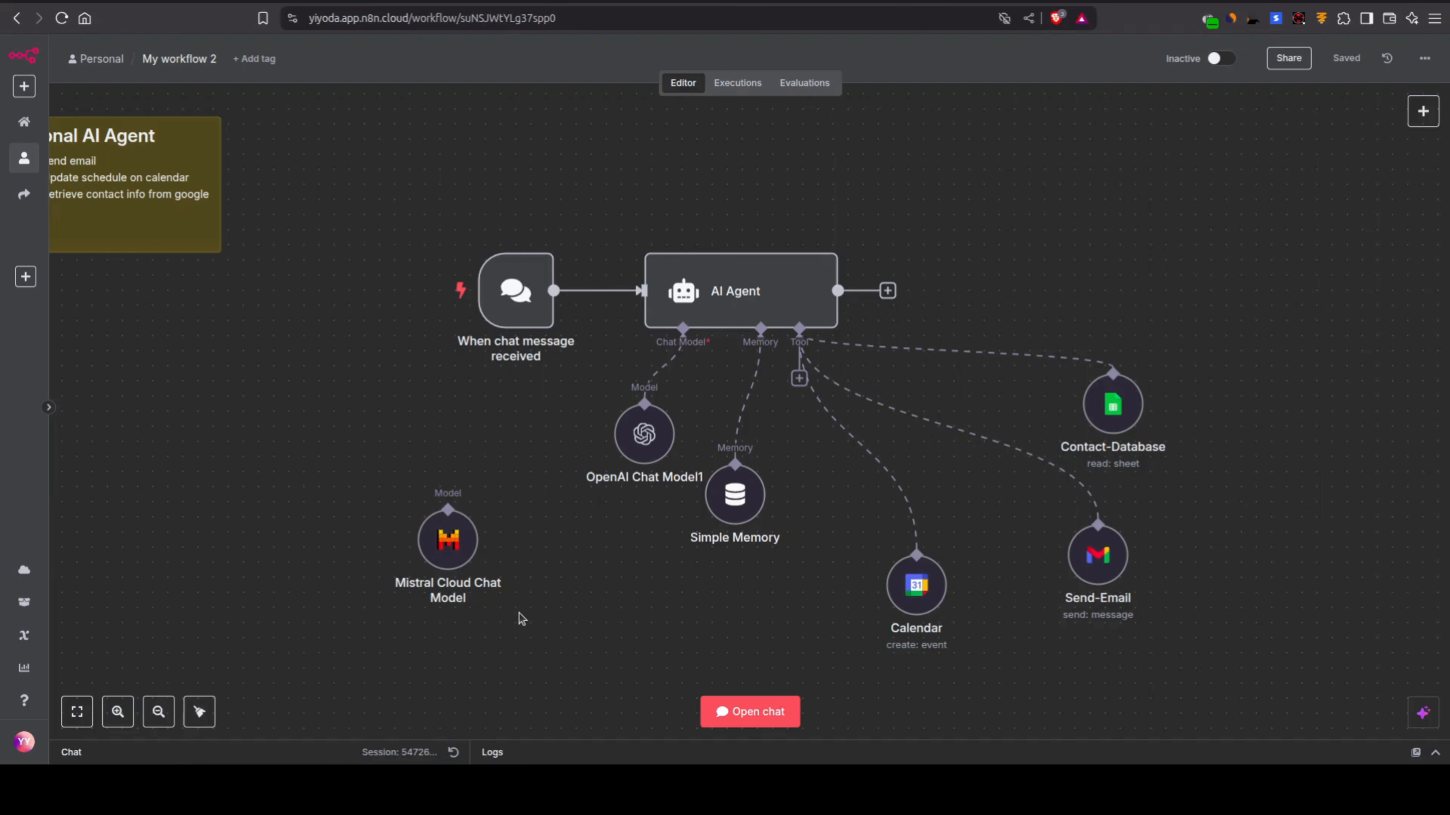
mouse_move(929, 610)
mouse_move(631, 457)
click(631, 454)
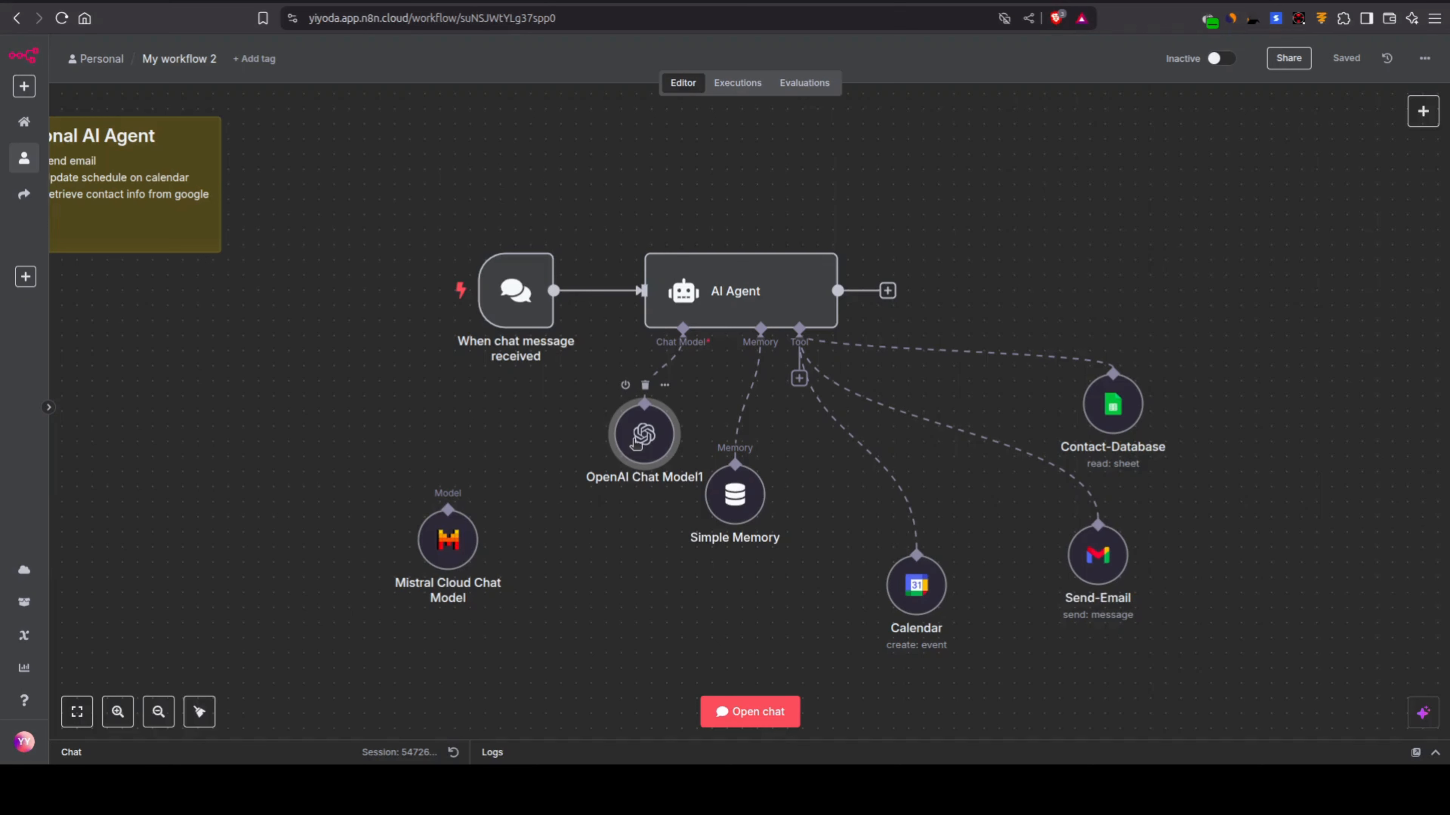
double_click(630, 454)
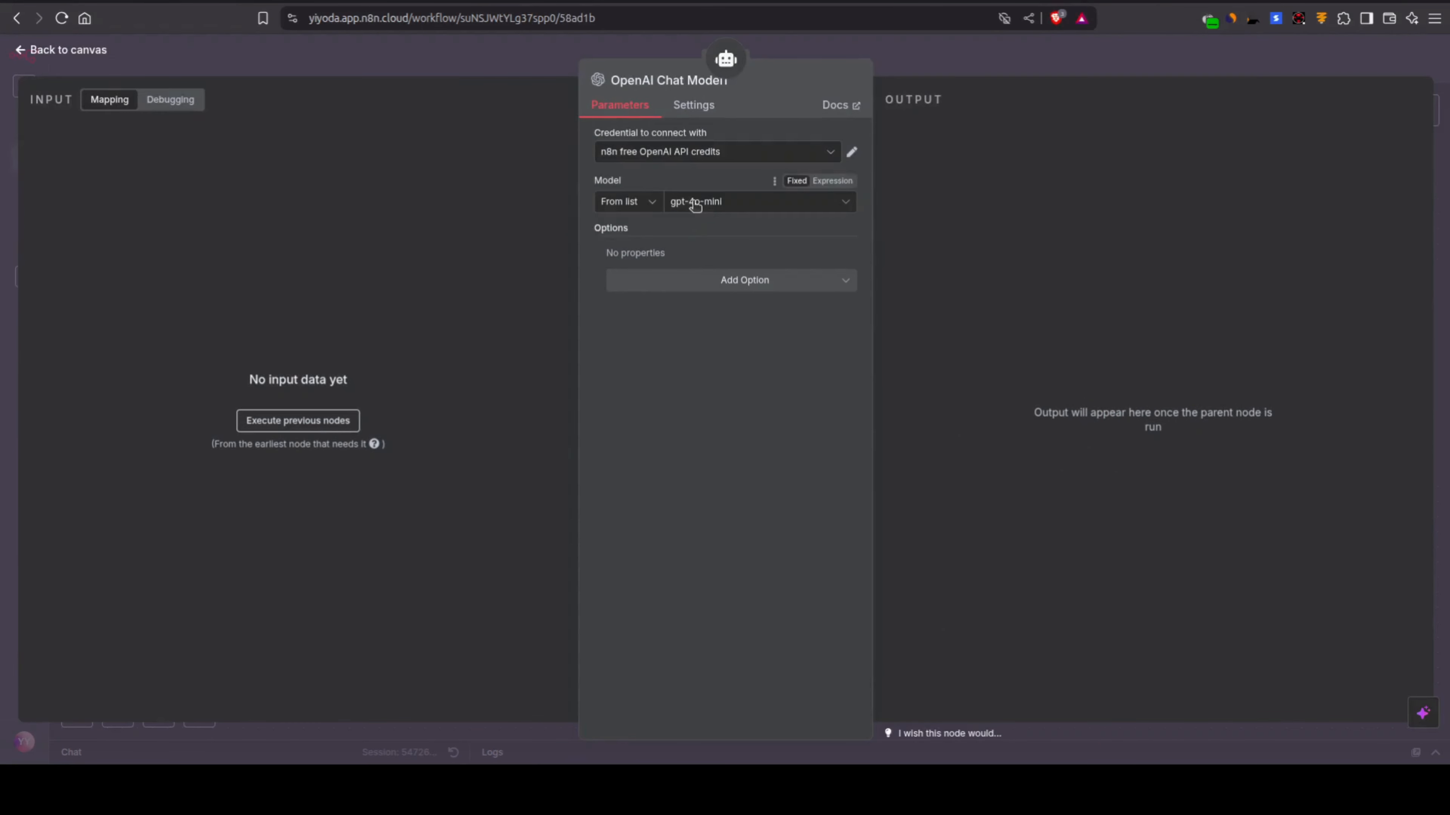
click(546, 57)
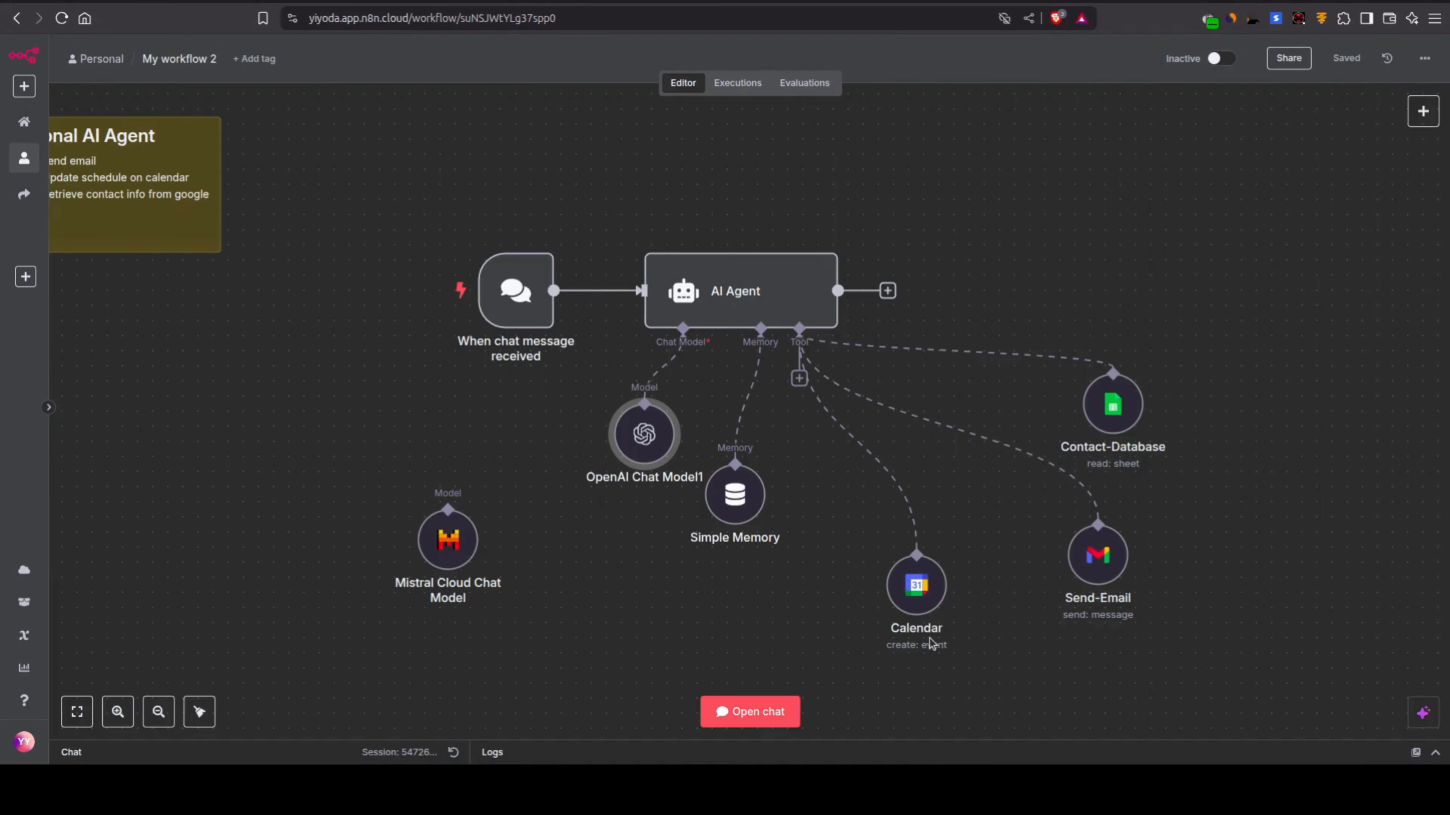
Step: Open the chat, resend the earlier request for an event tomorrow at 8 pm, and check Google Calendar before returning to n8n
mouse_move(914, 606)
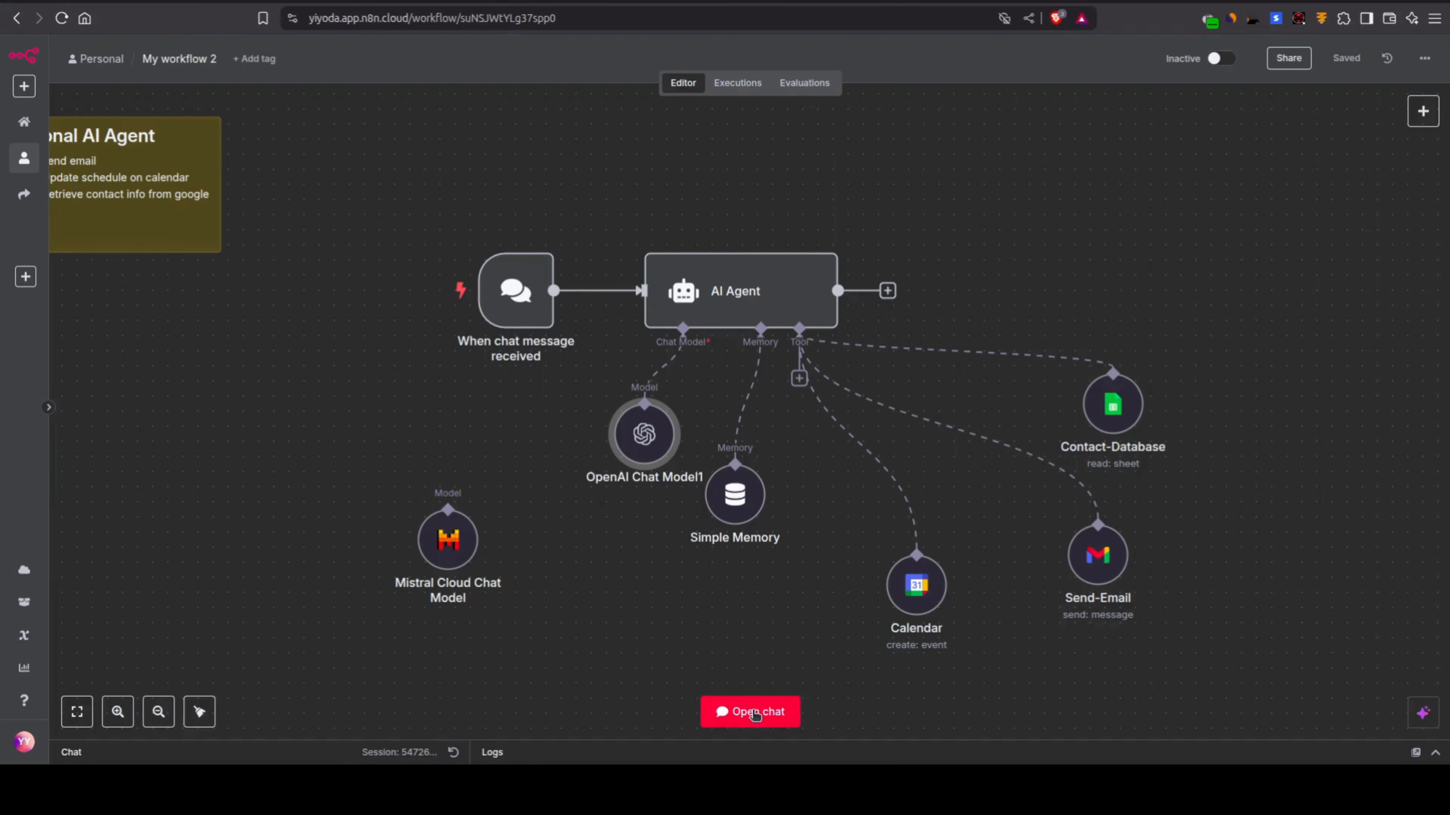
click(753, 714)
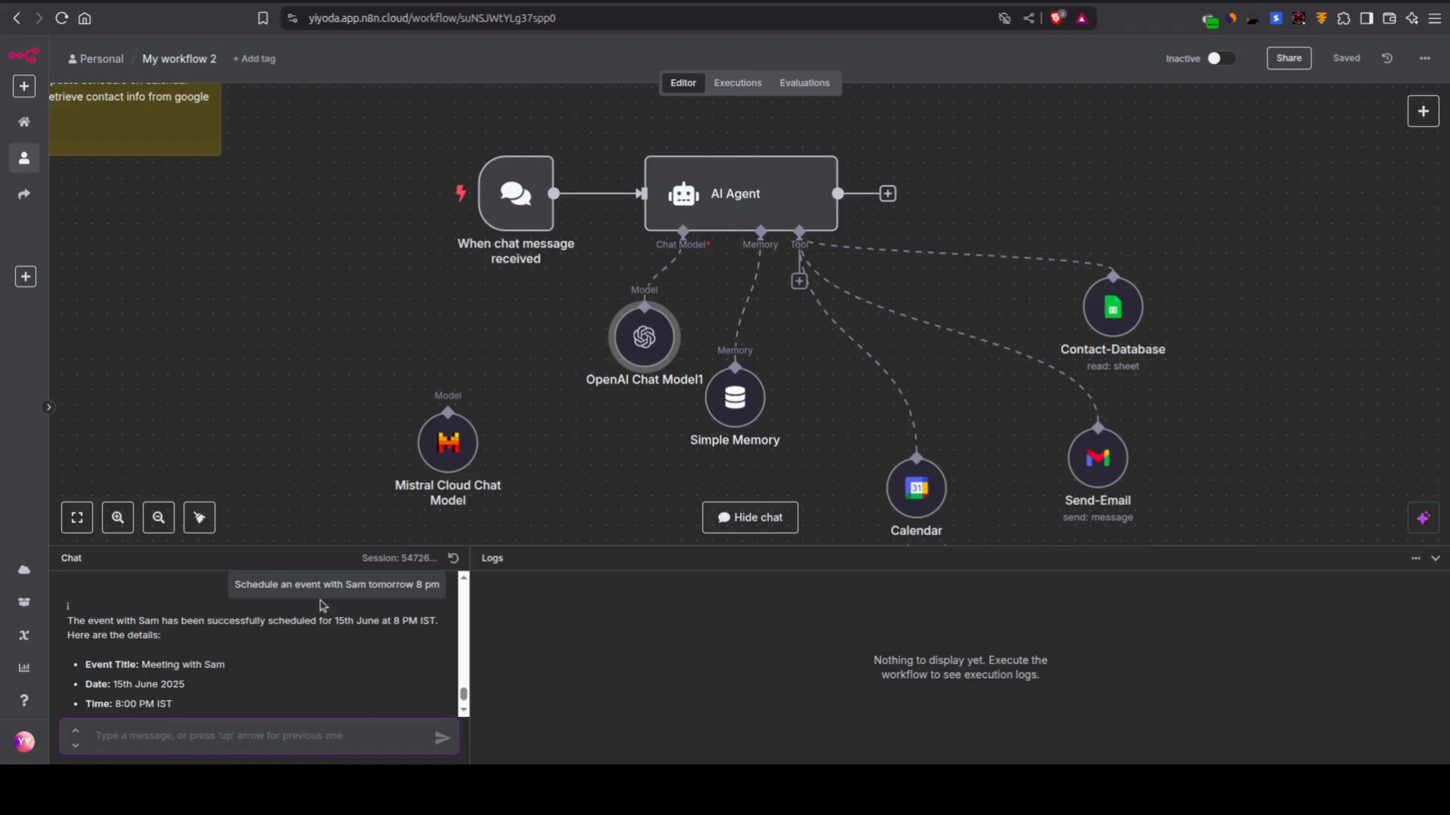
triple_click(315, 585)
key(ctrl+c)
click(234, 723)
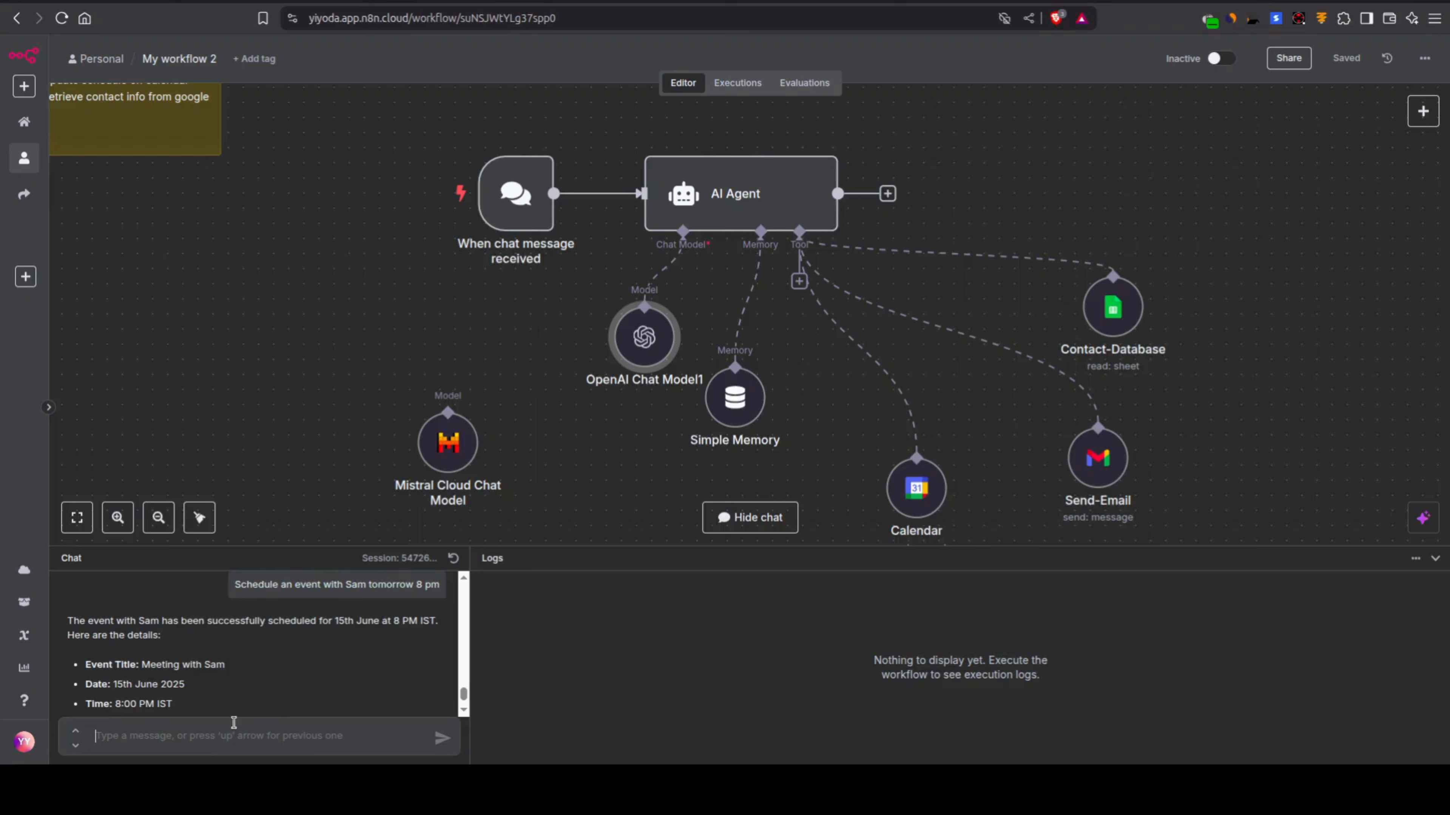
key(ctrl+v)
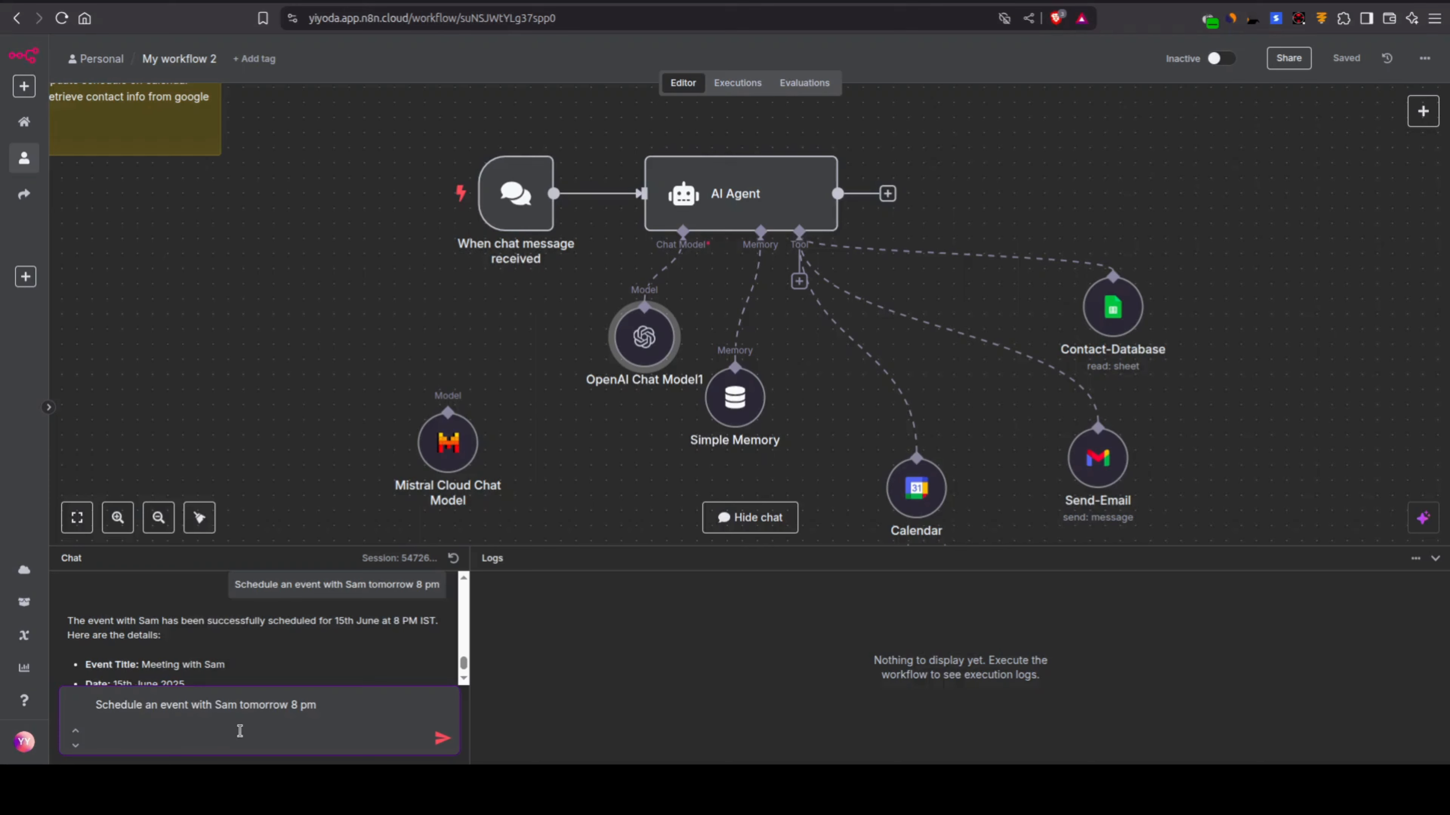
key(BackSpace)
key(Return)
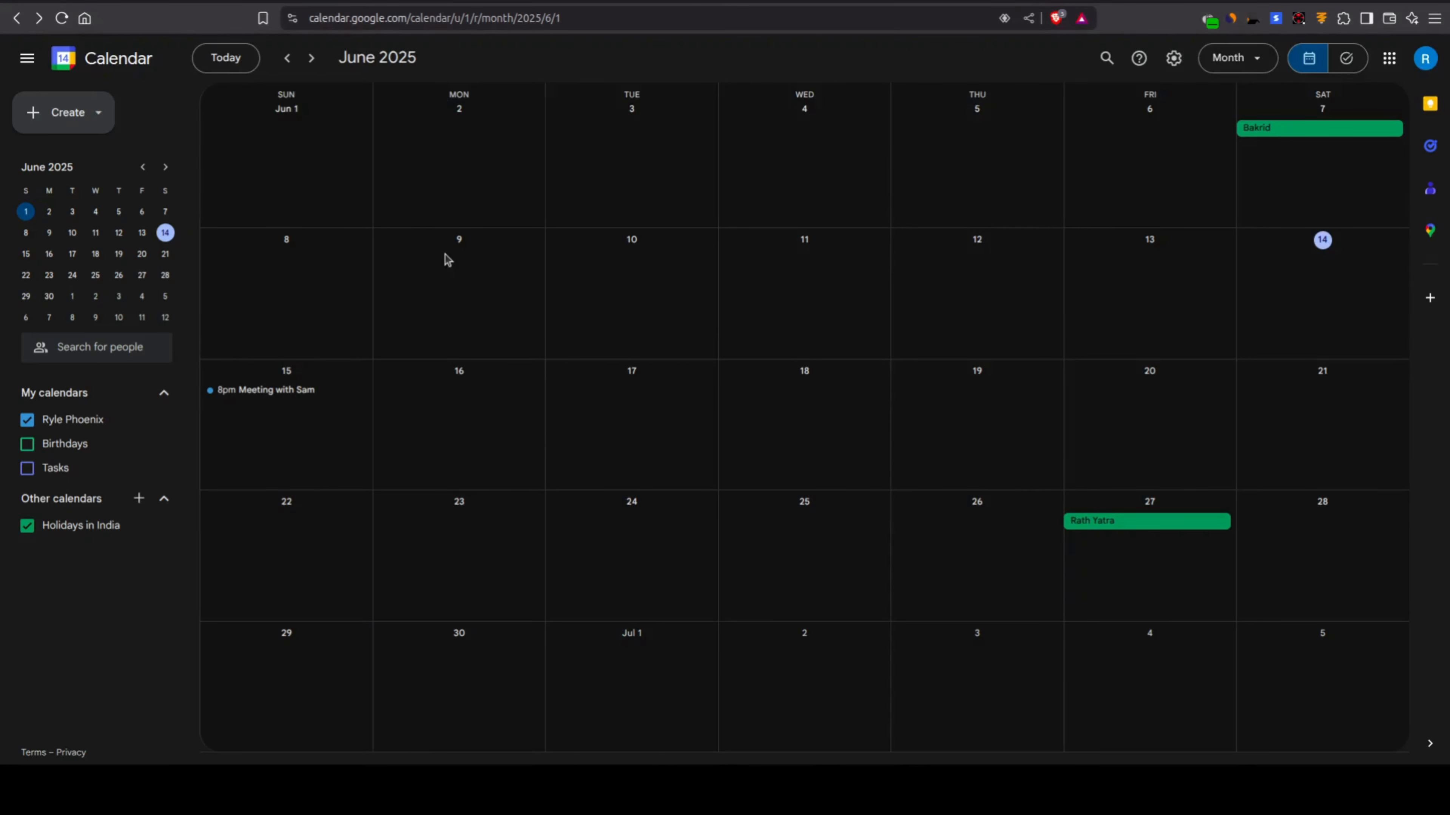
click(278, 1)
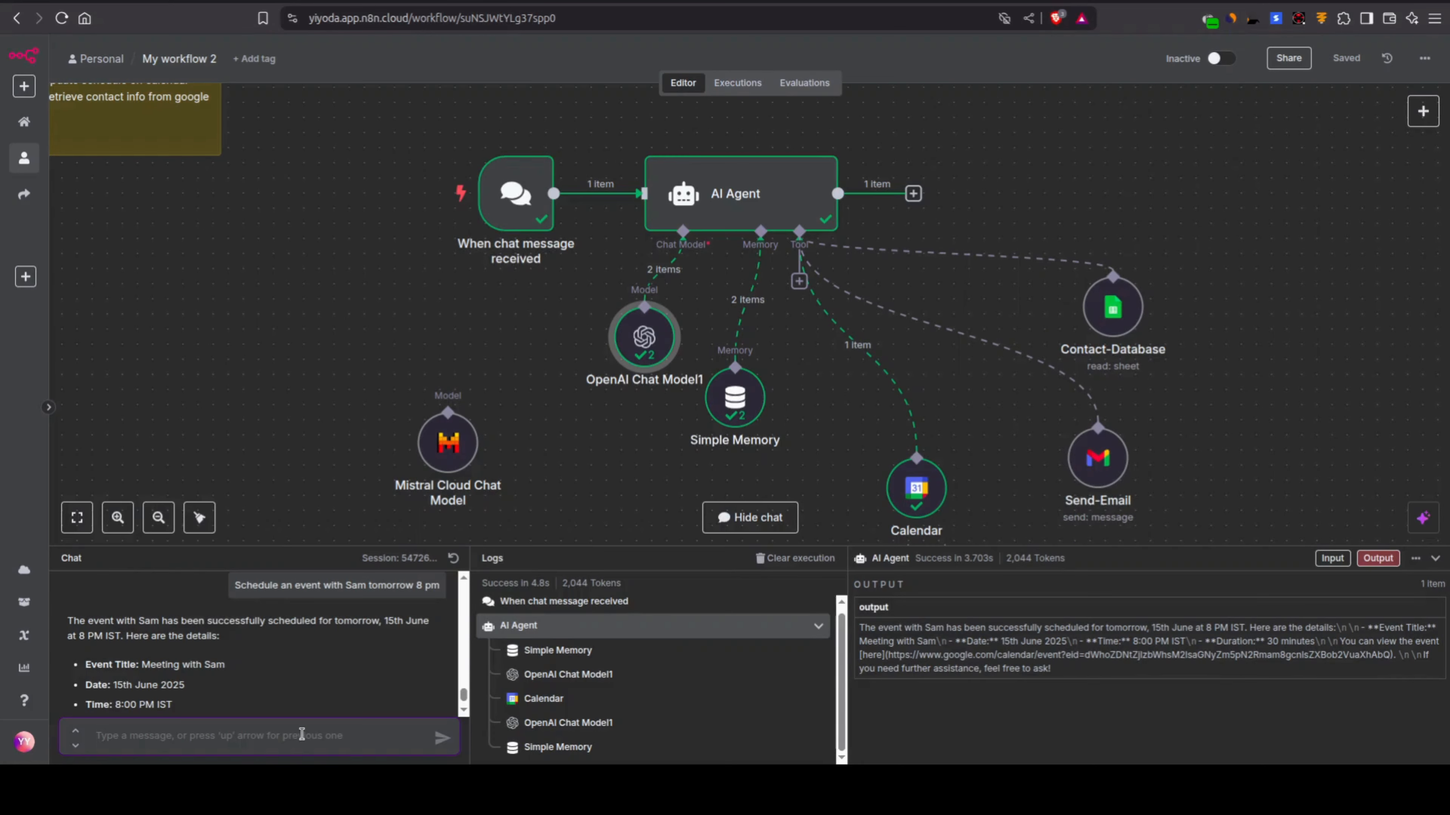
Step: Send the chat request for a new meeting with the named contact tomorrow at 11.30 pm and check the event in Google Calendar
text(Create a new meeting schedule with alex tomorrow at 11.30 pm)
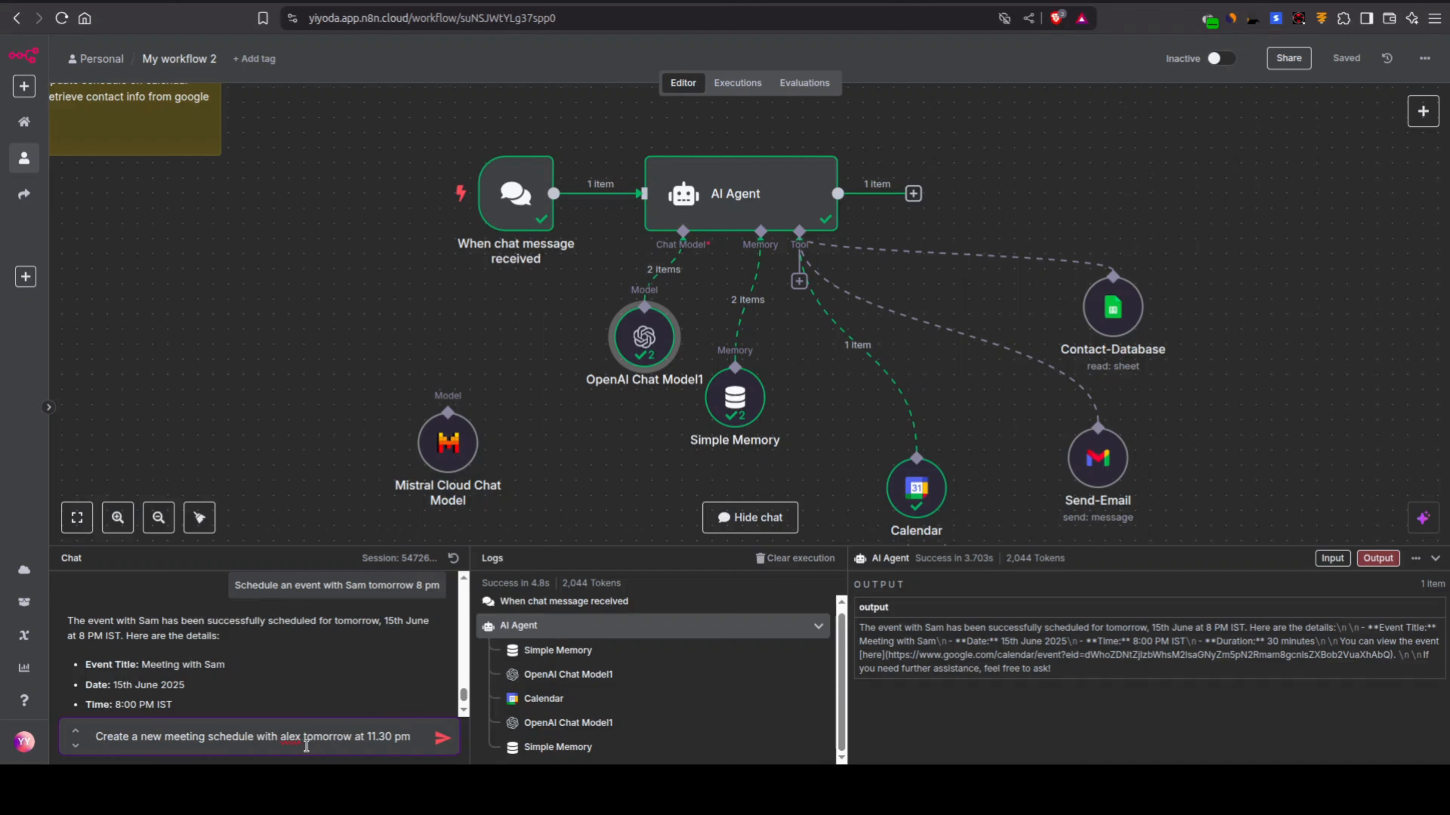
click(442, 738)
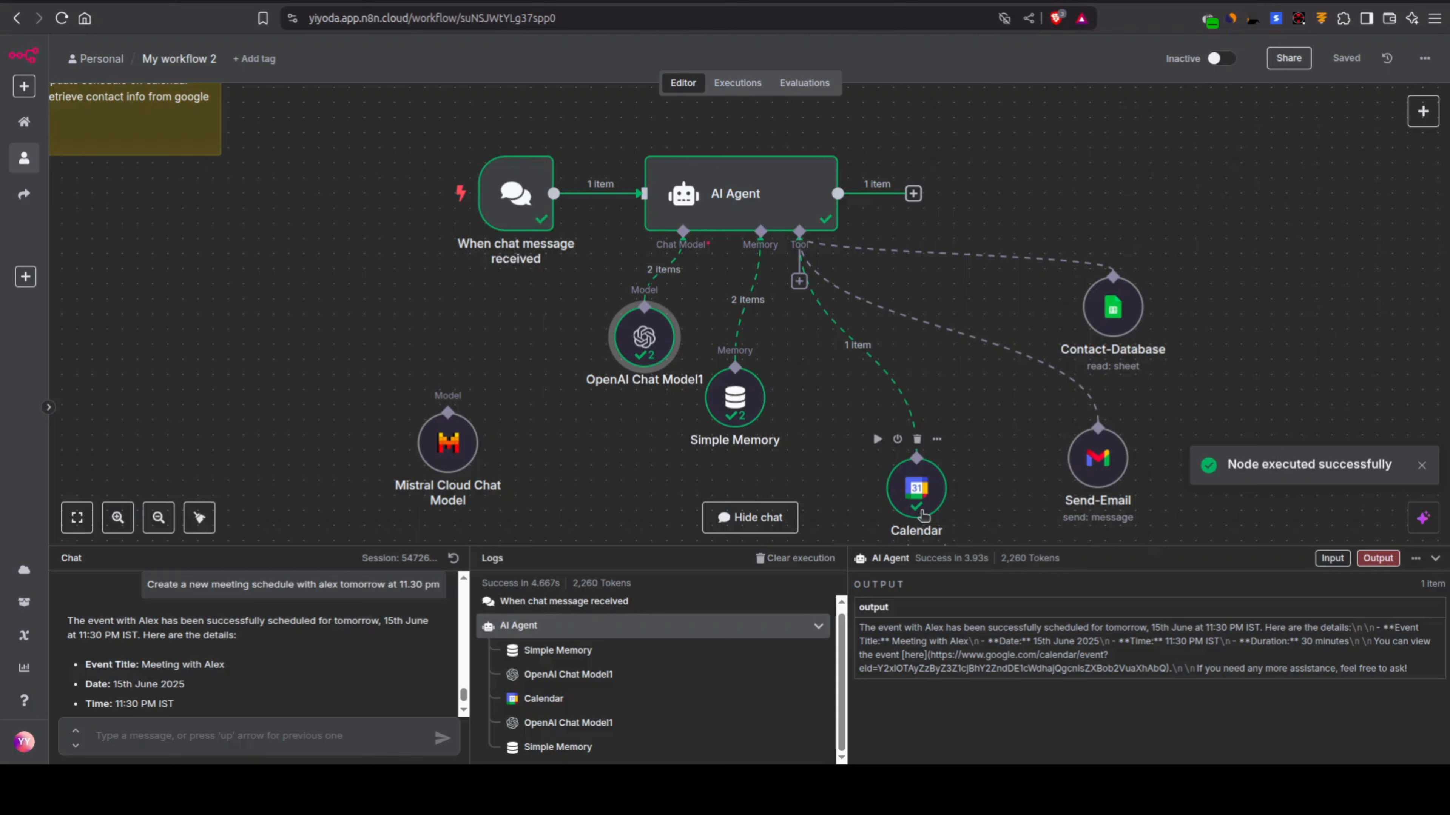
click(719, 1)
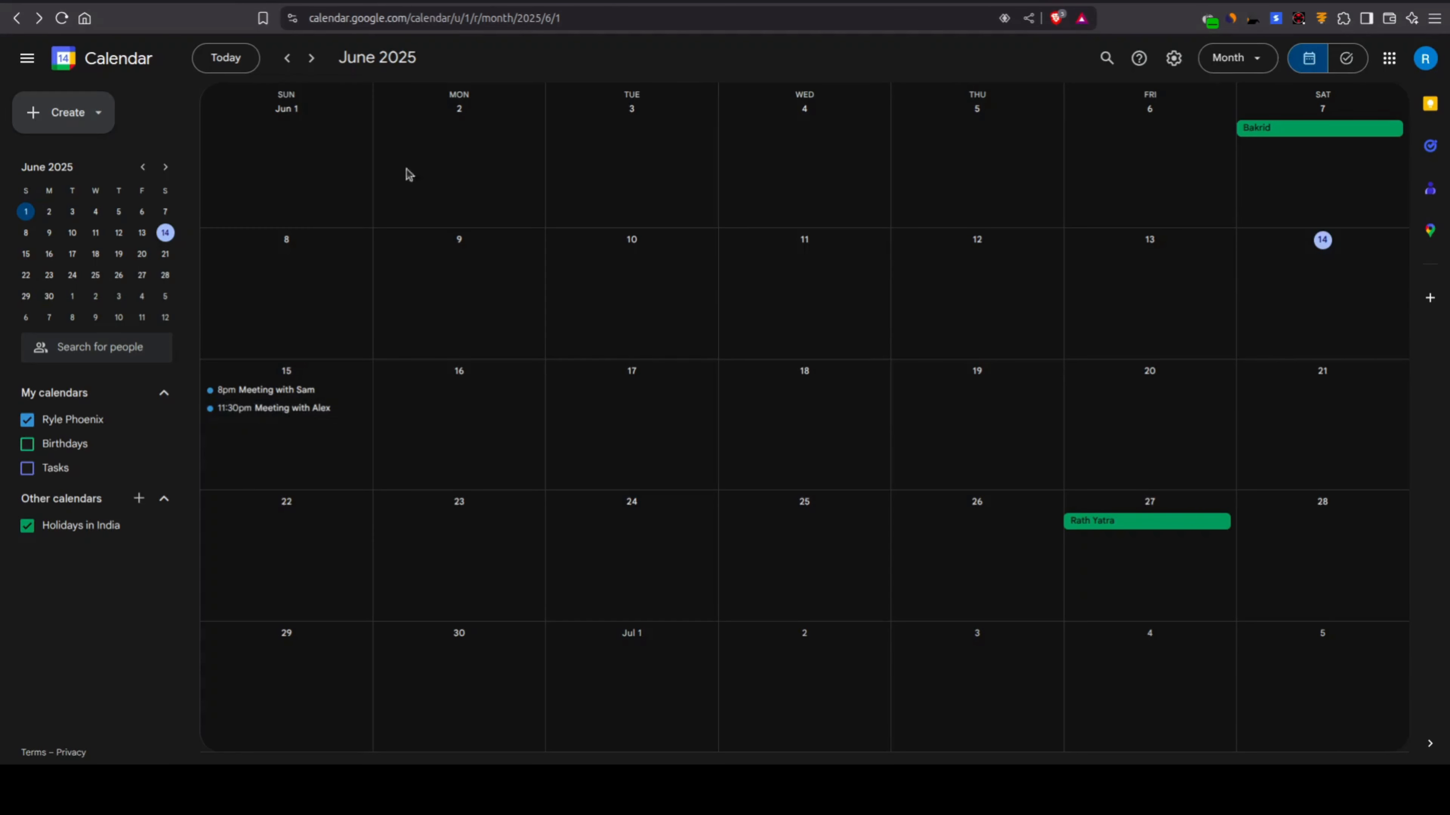
Step: Return to the n8n workflow and delete the disconnected Mistral Cloud Chat Model node
click(279, 1)
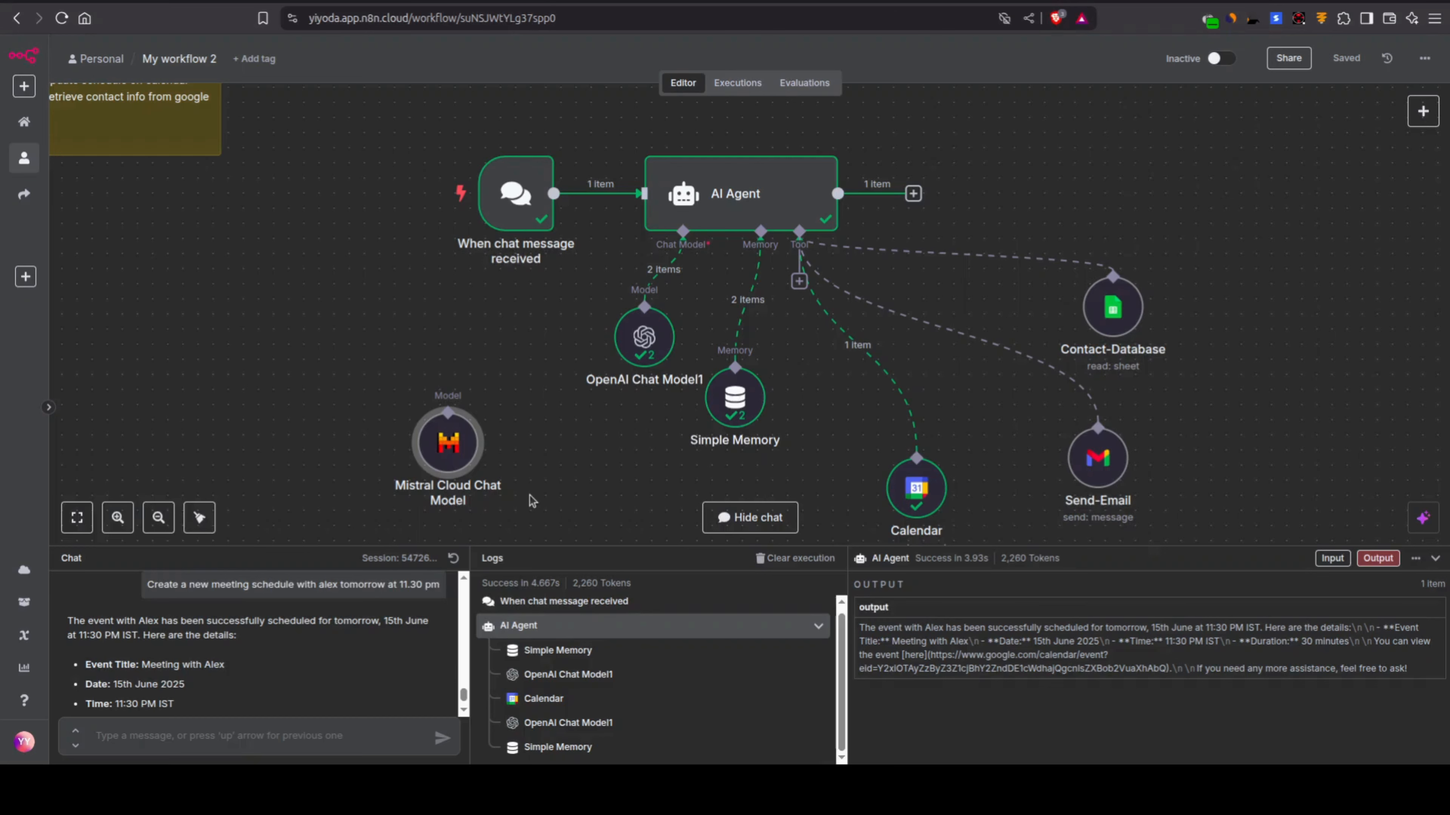
key(Delete)
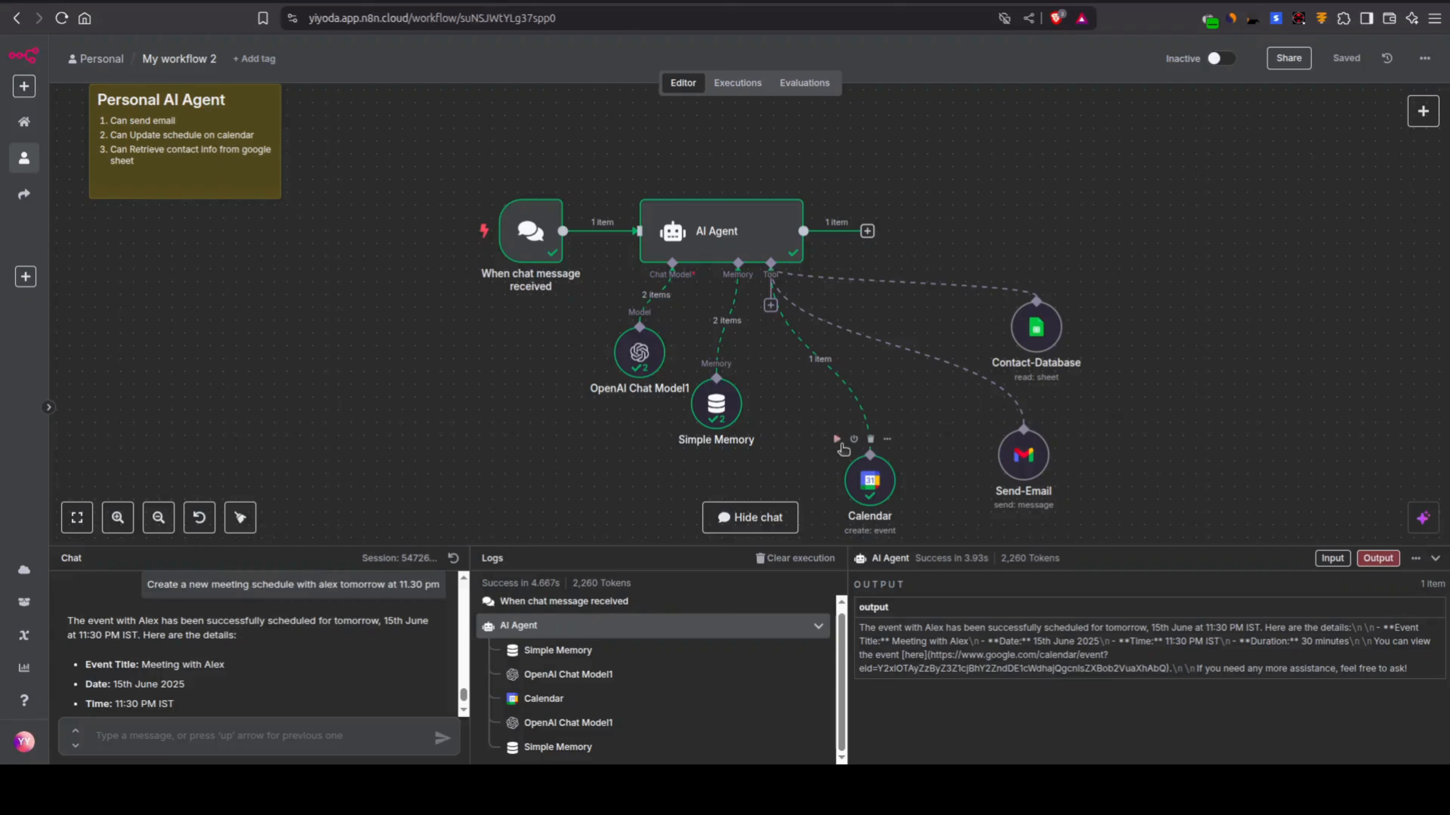
Step: Search the nodes for "tele" to look at the Telegram option, and close the node list without adding anything
click(549, 245)
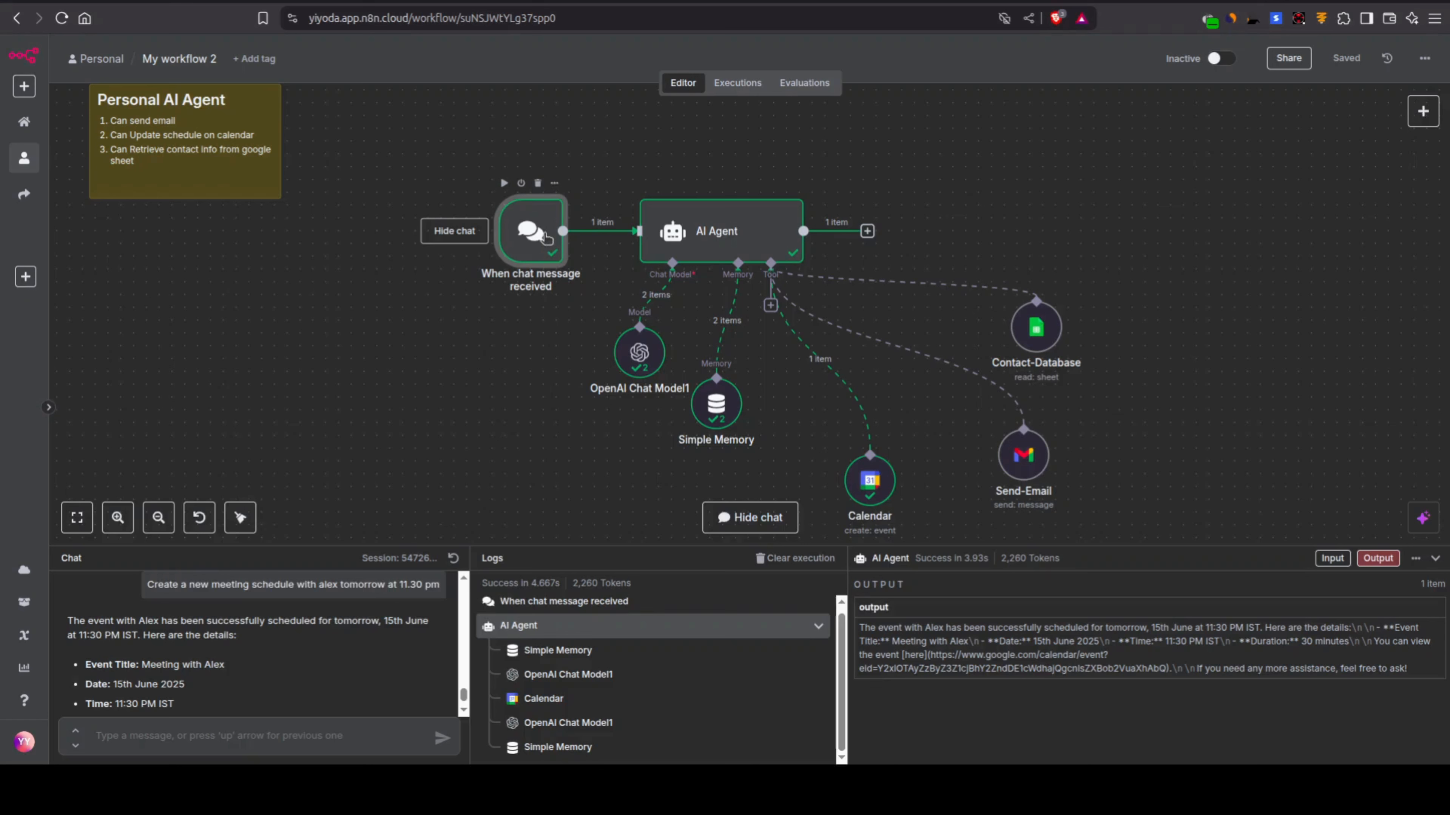
click(1200, 258)
key(Tab)
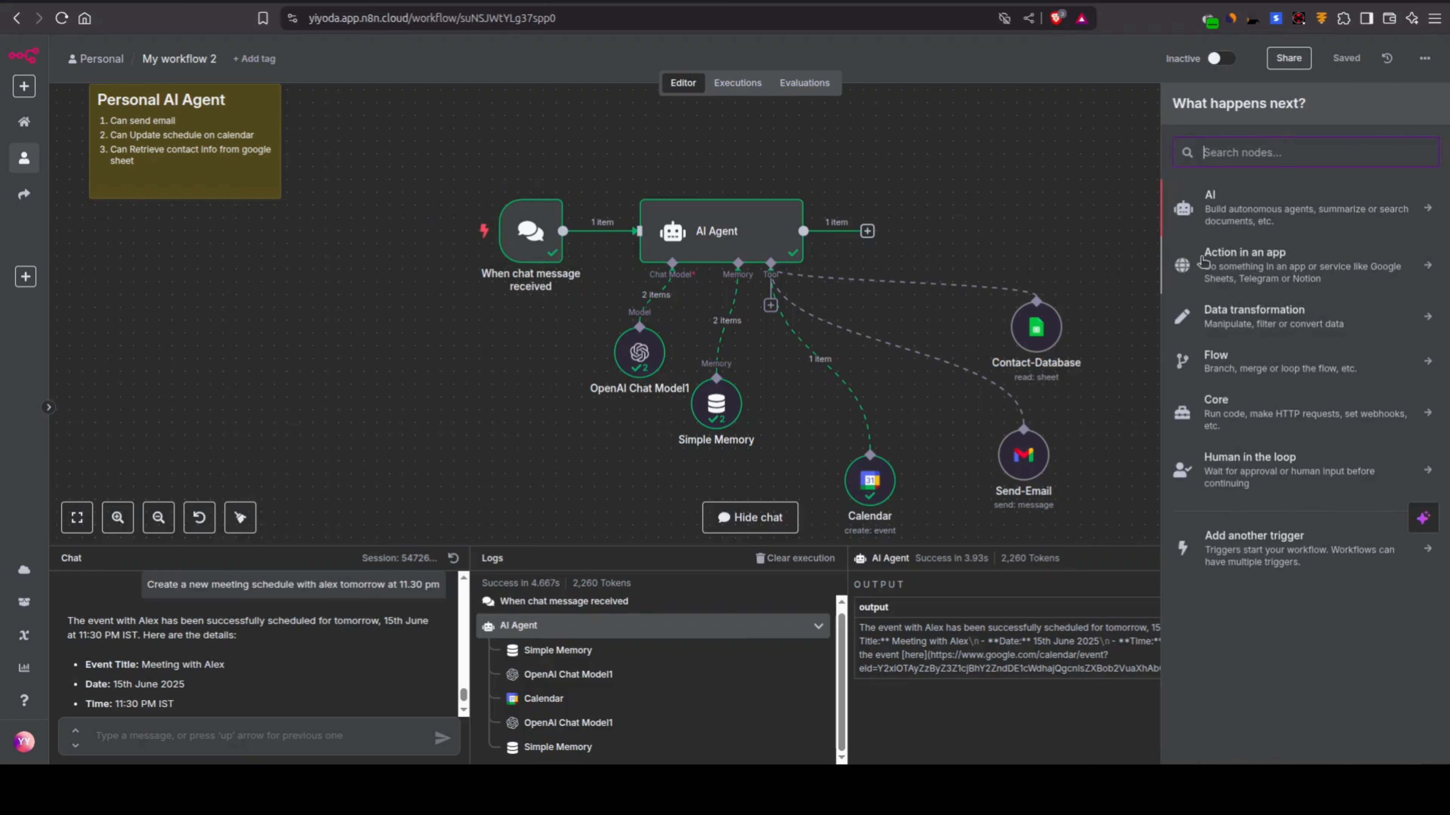
text(tele)
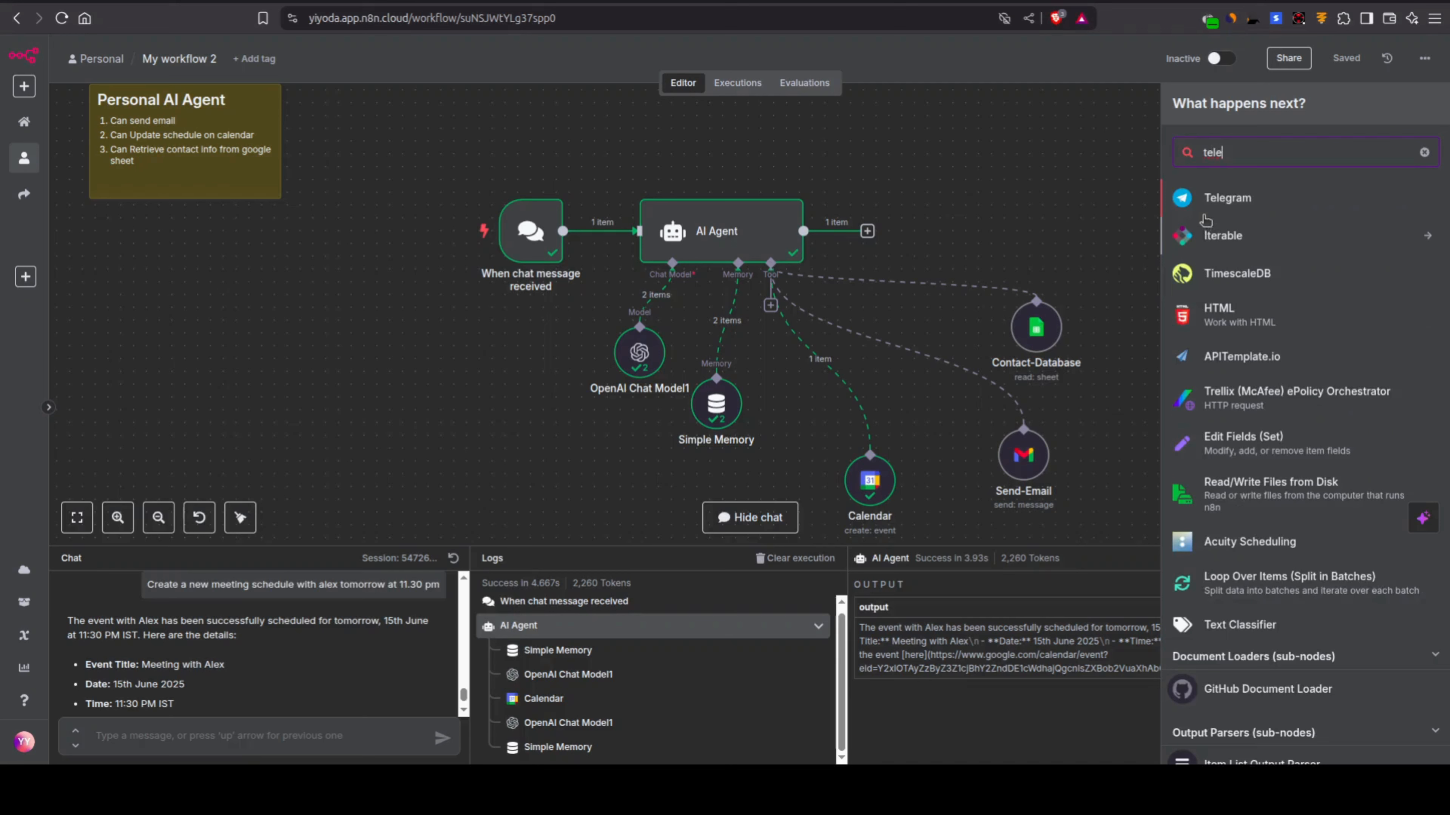
double_click(1288, 151)
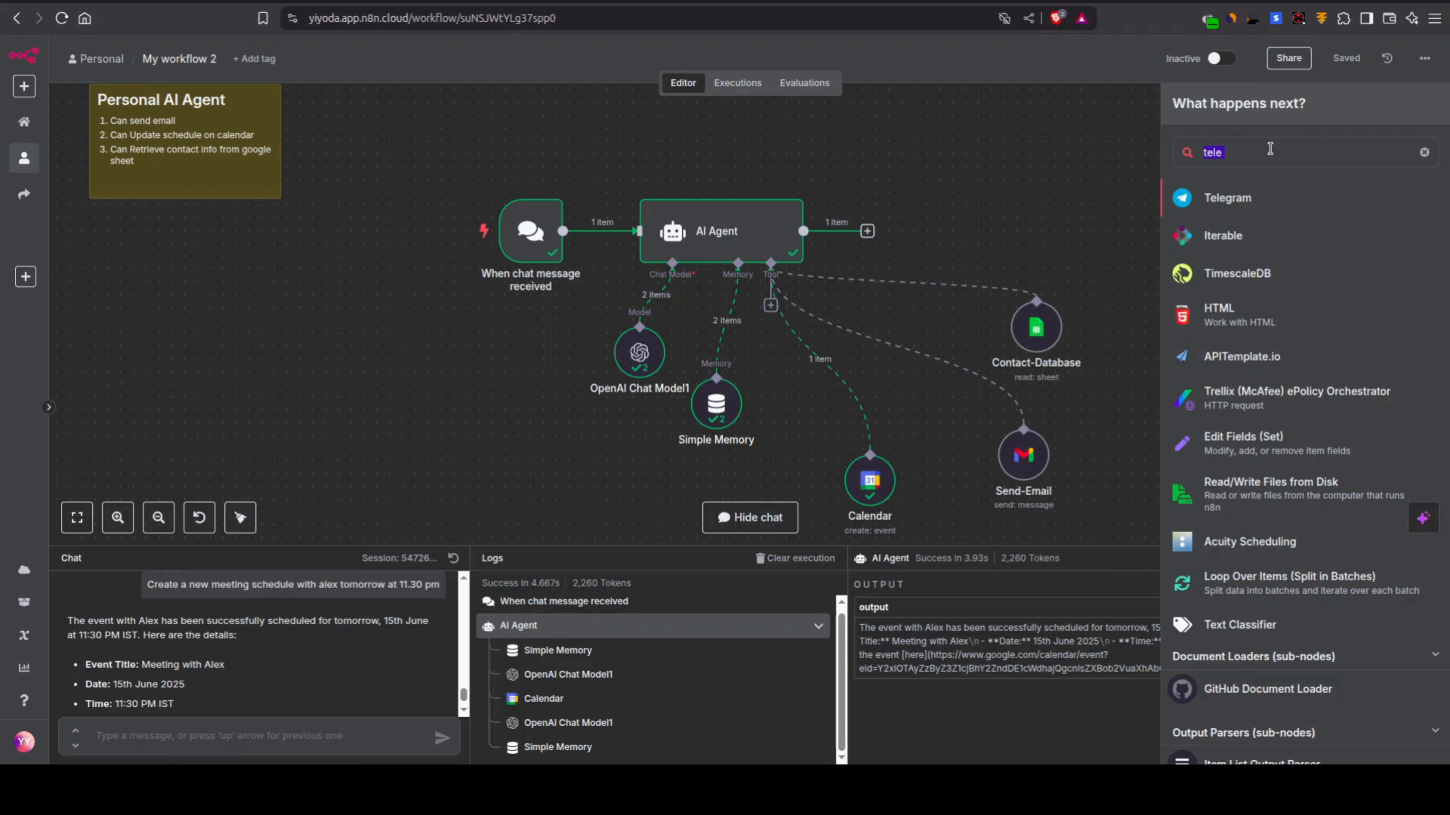
click(972, 170)
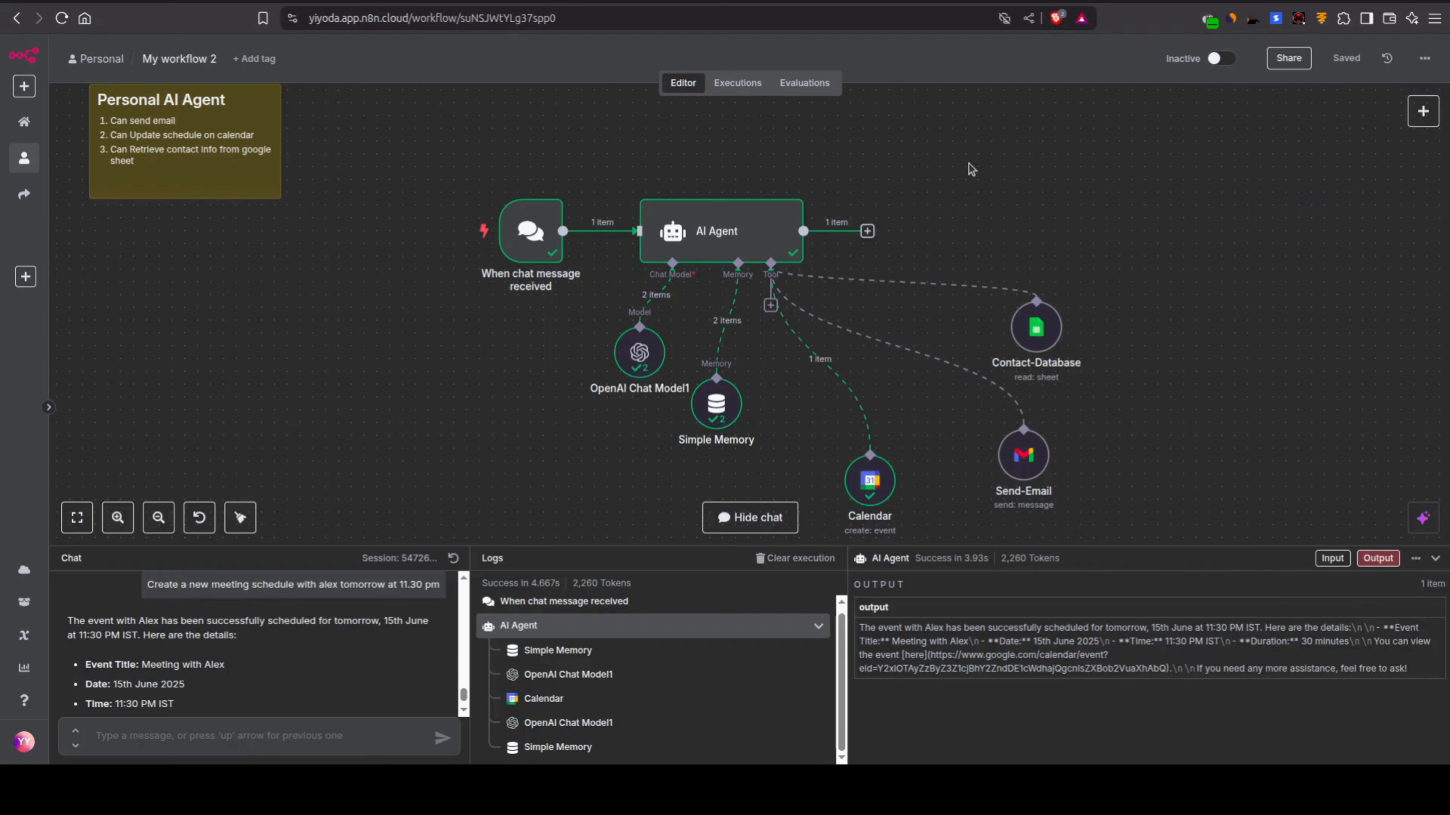
Step: Browse the tools that can be attached to the AI Agent, including vector stores and other app tools, and close the list
click(769, 306)
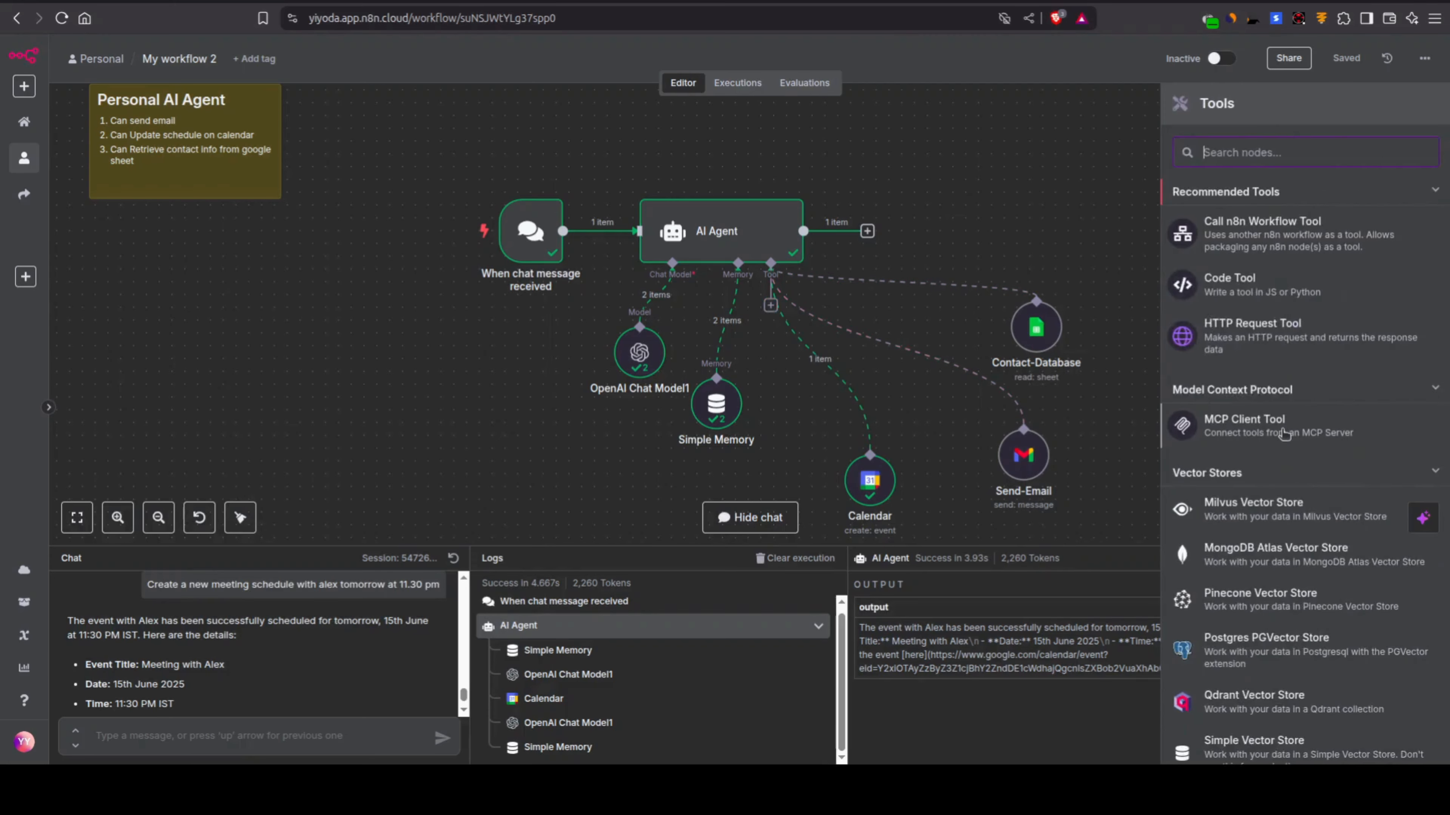
scroll(1286, 468, down, 6)
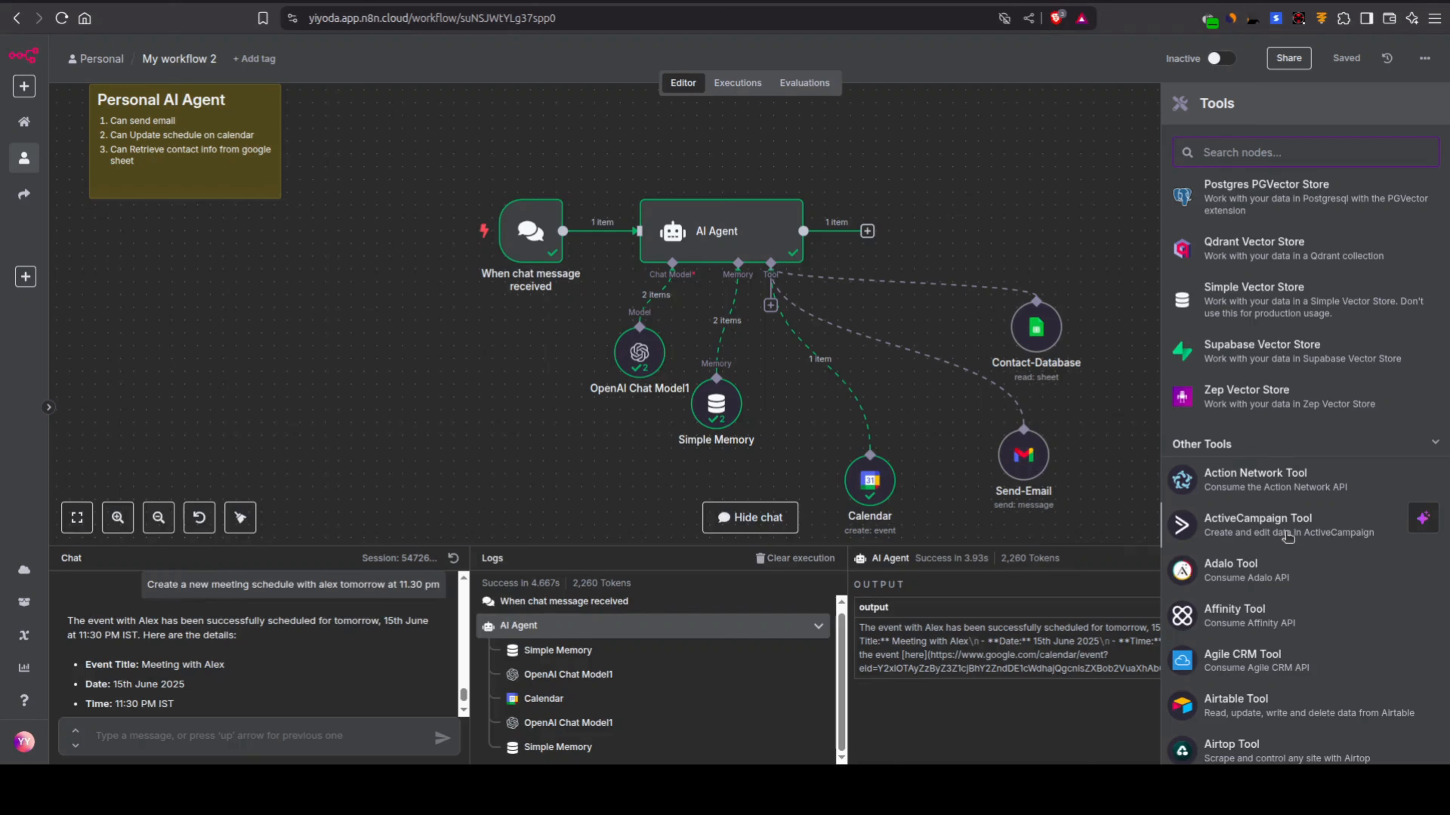
mouse_move(1052, 462)
scroll(1271, 645, down, 7)
scroll(1230, 343, down, 4)
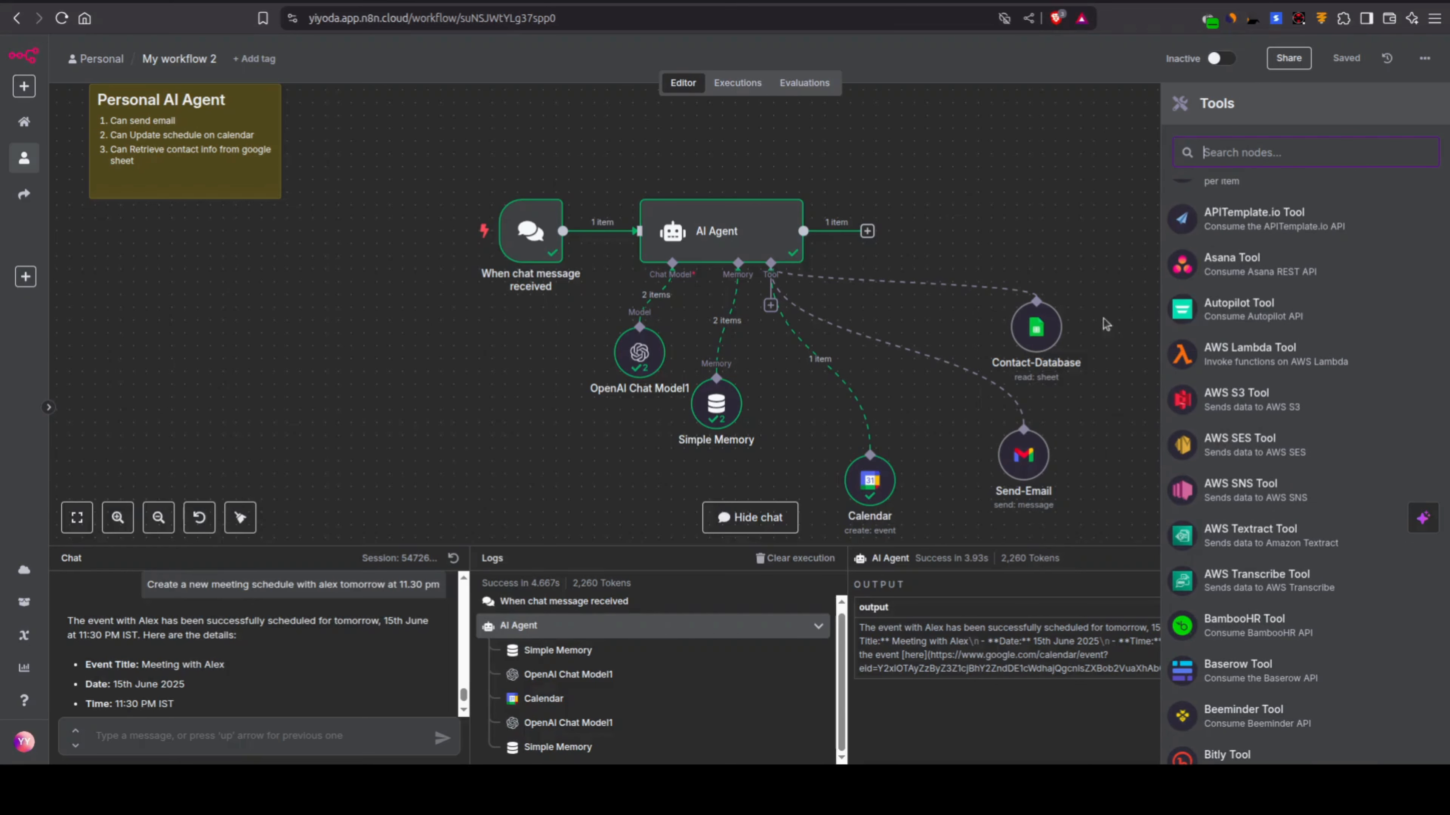
click(1057, 238)
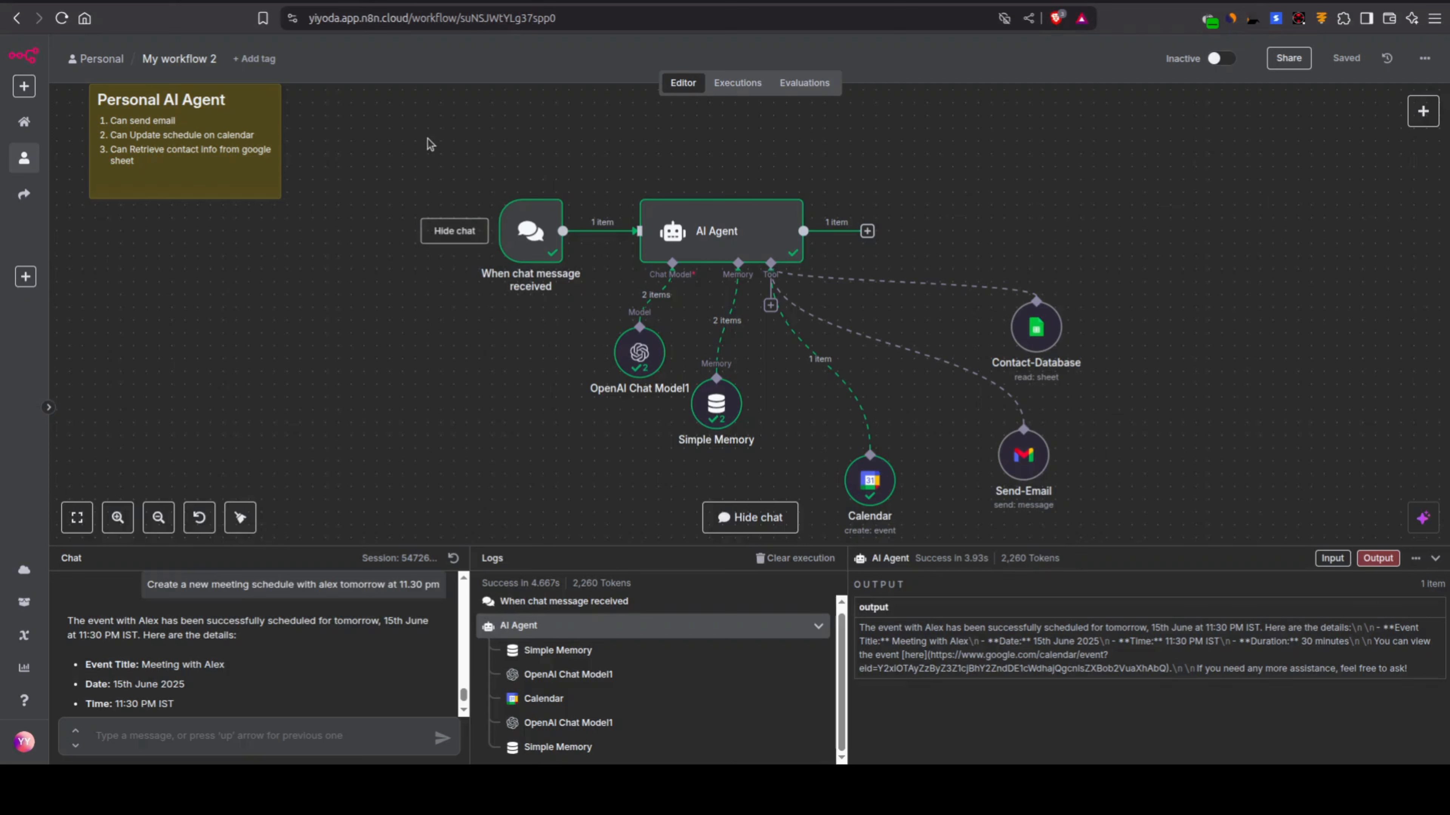
drag(428, 139, 1120, 517)
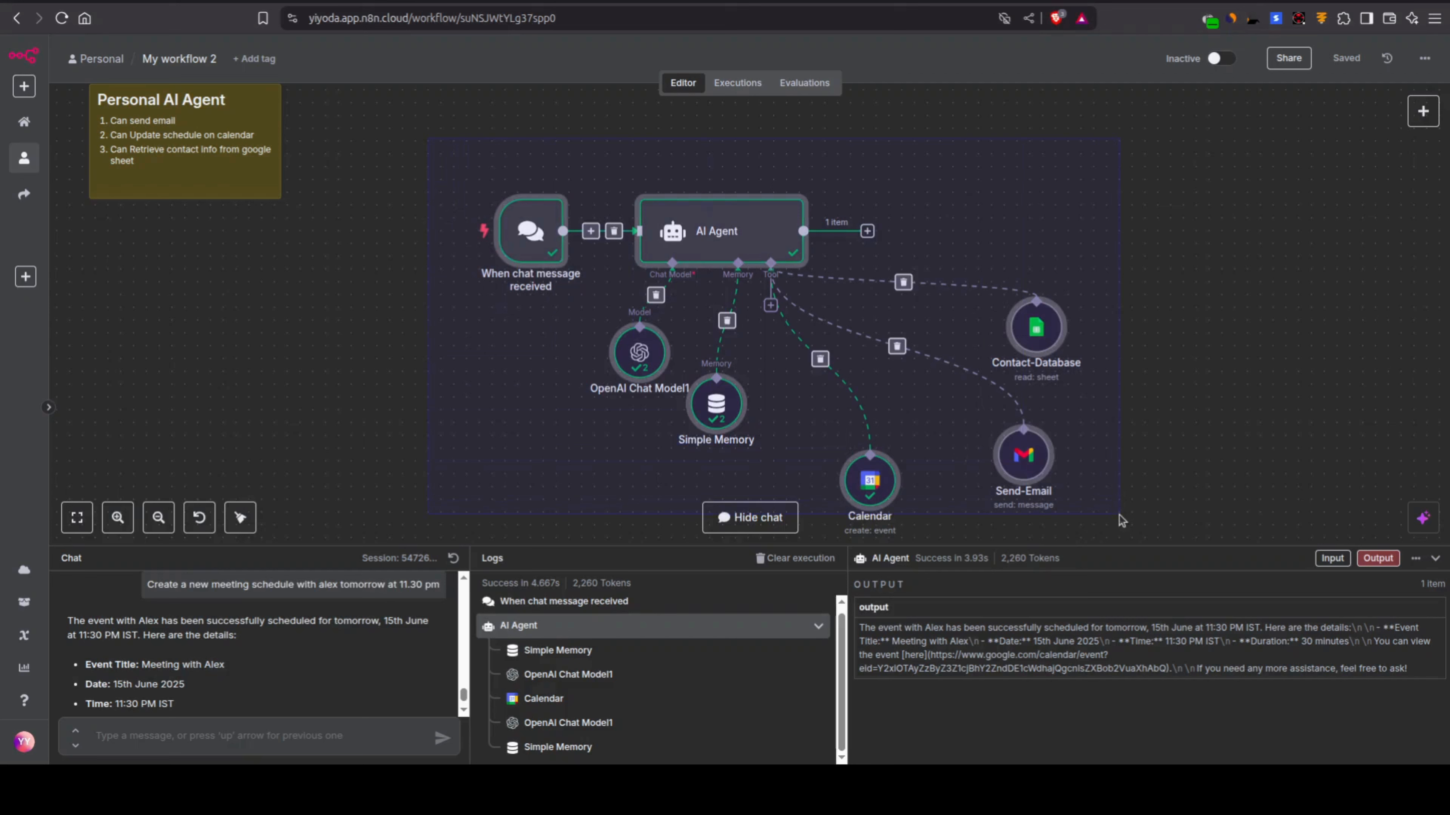
click(1120, 520)
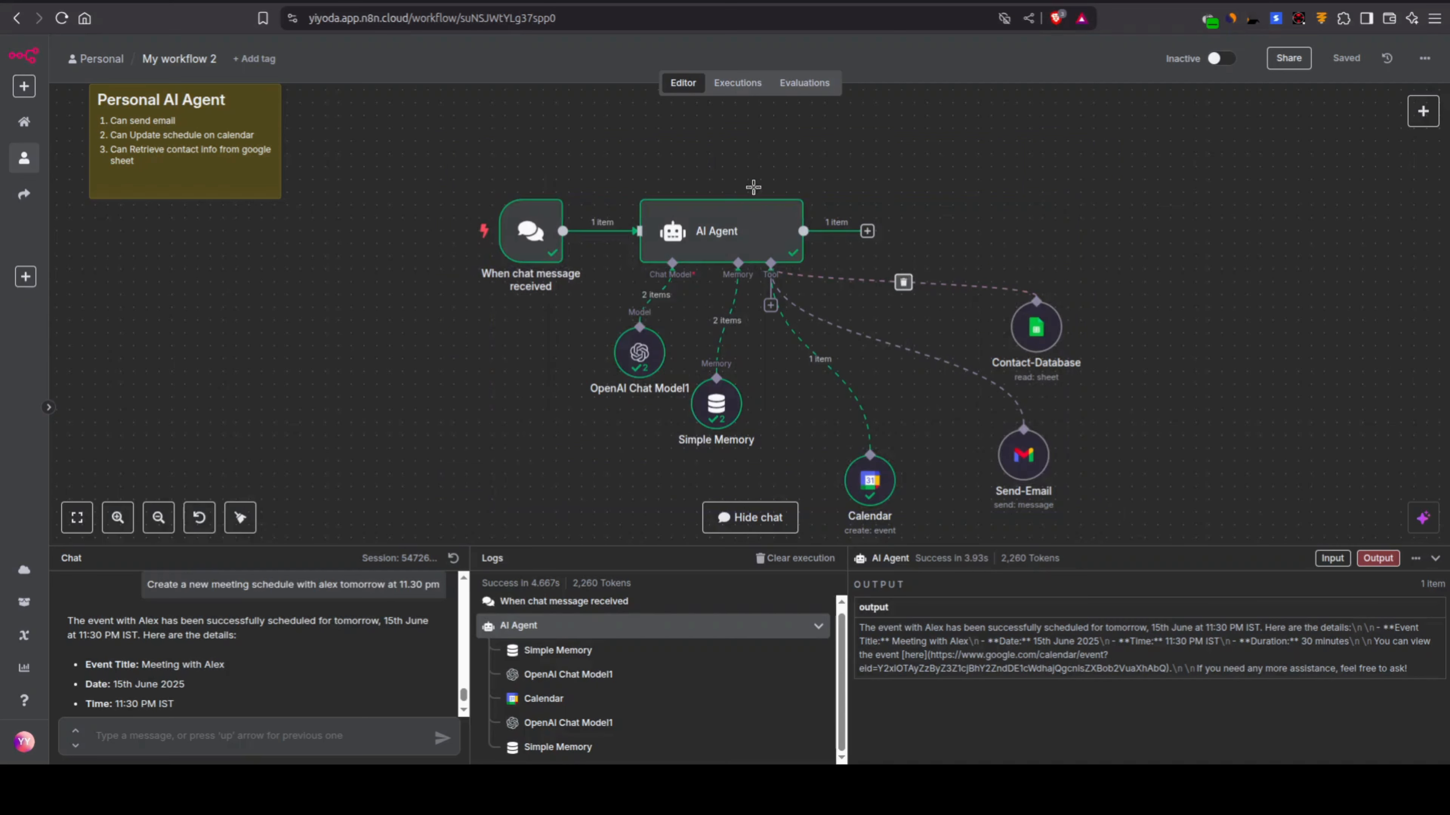